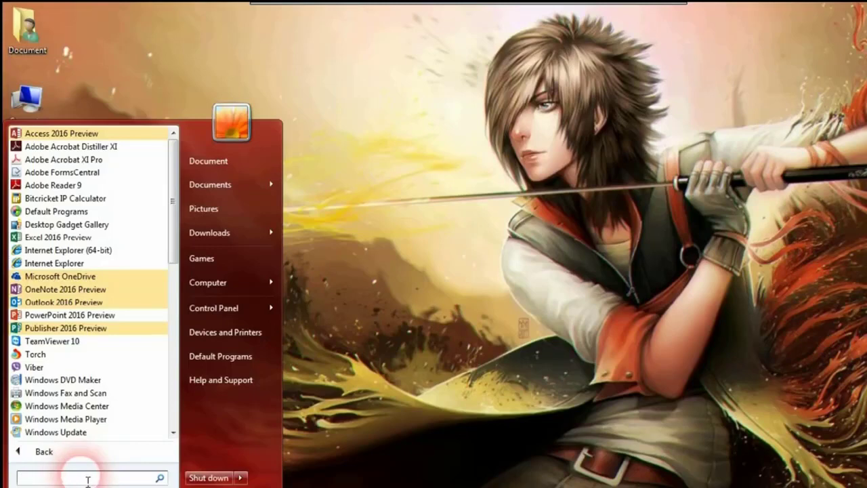
click(432, 239)
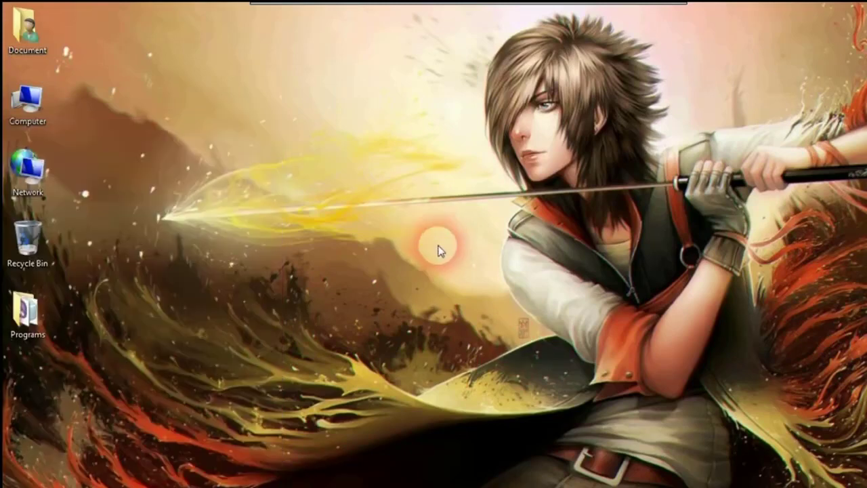
right_click(434, 235)
click(457, 272)
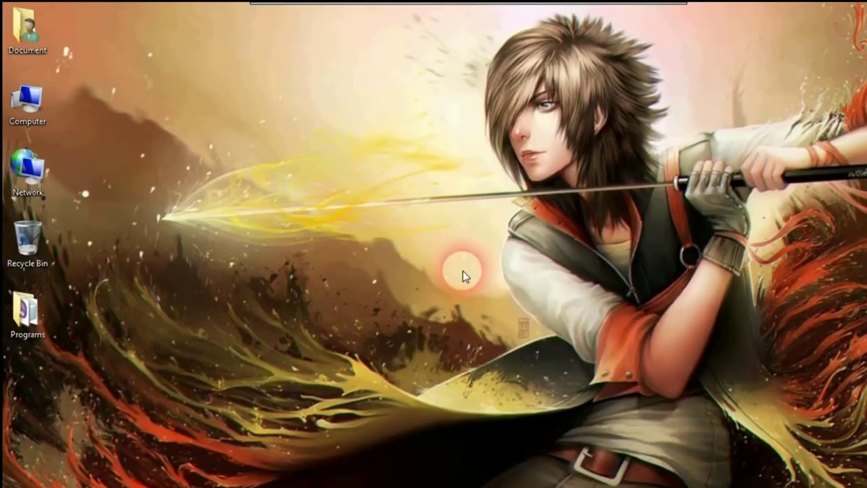
right_click(409, 210)
click(444, 250)
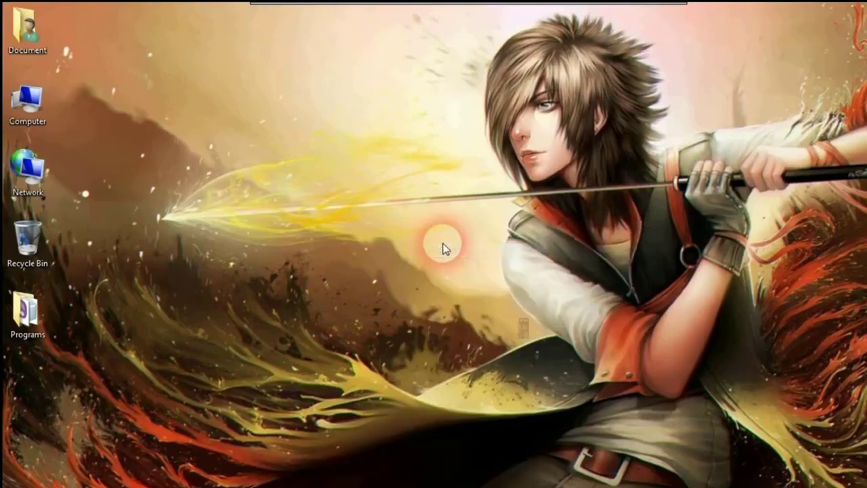
right_click(364, 212)
click(405, 251)
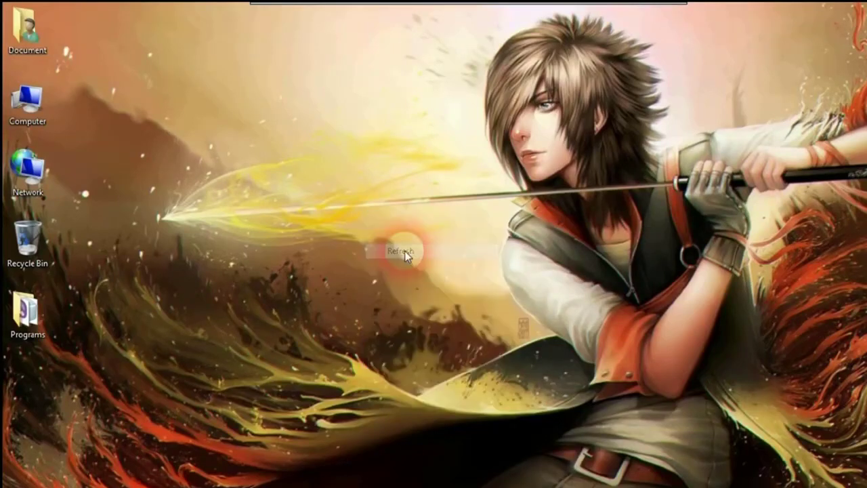
right_click(403, 226)
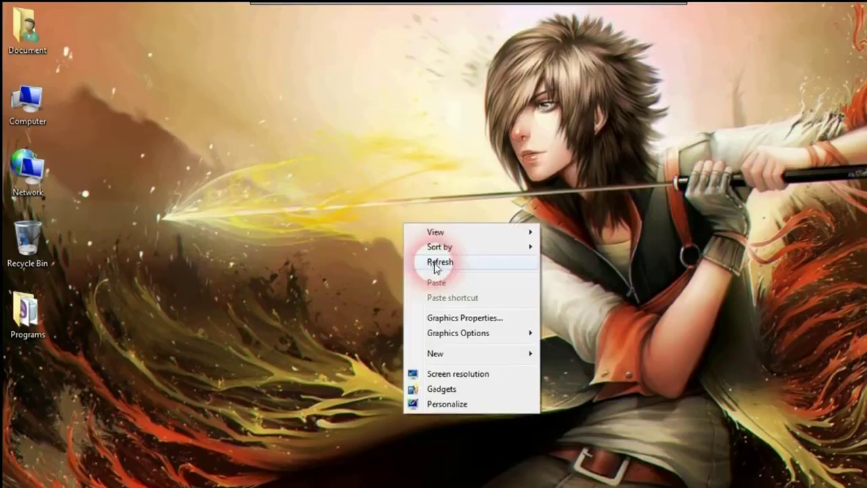
click(433, 248)
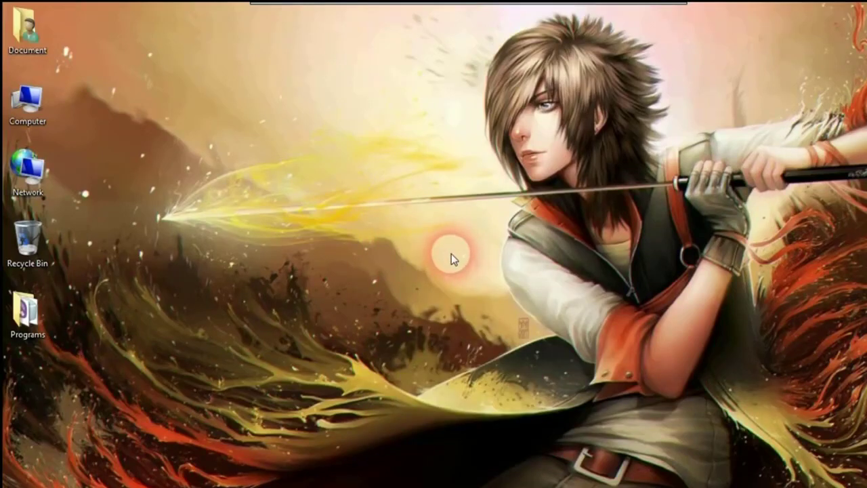
right_click(422, 222)
click(454, 258)
right_click(426, 234)
click(451, 273)
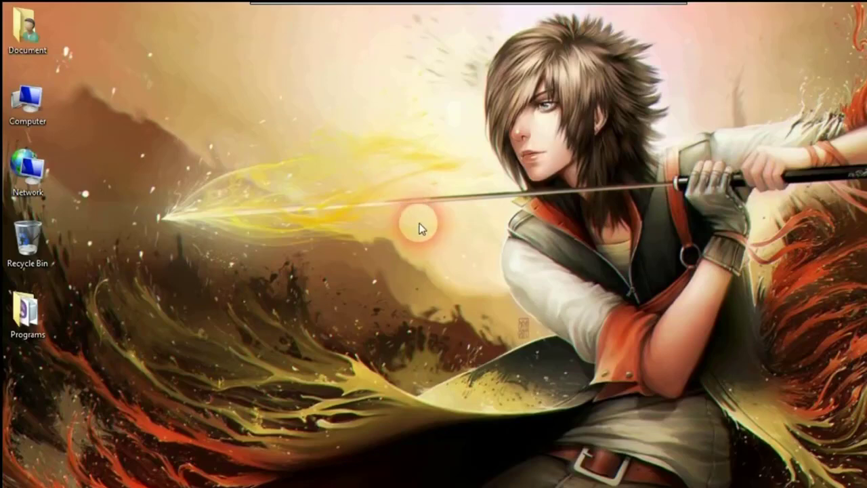
right_click(398, 202)
click(414, 239)
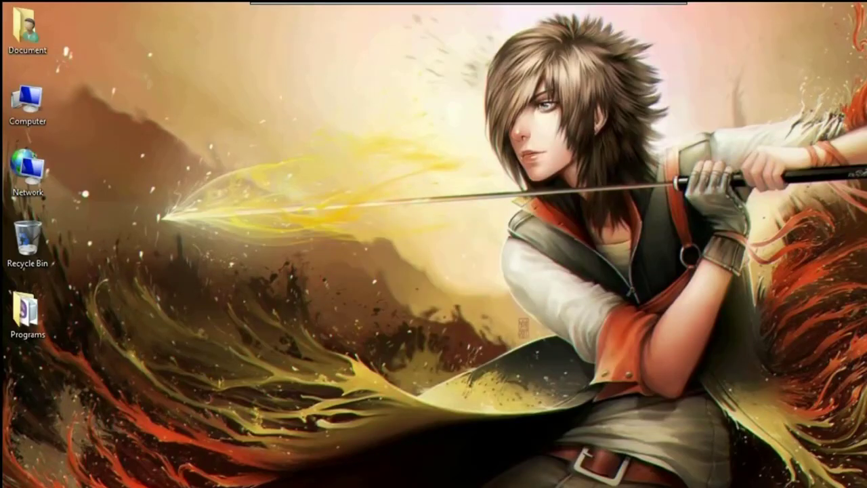
Launch Excel 2016 Preview in a maximized window and create a blank workbook
key(super)
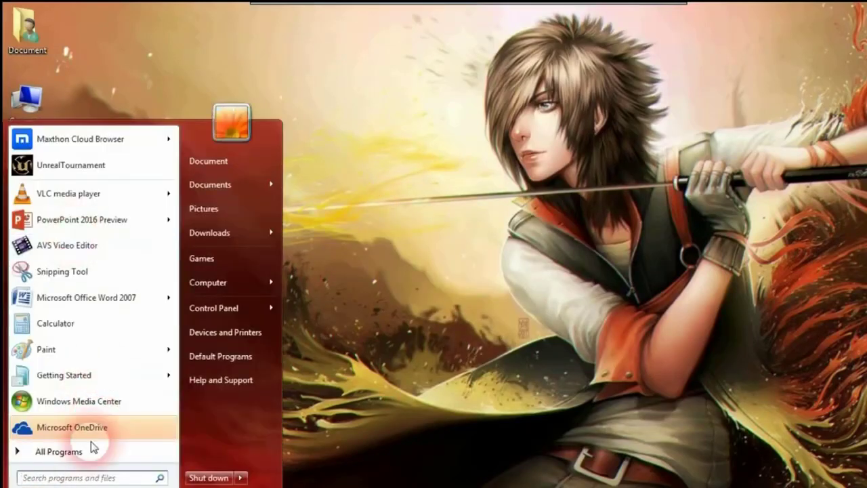
click(68, 451)
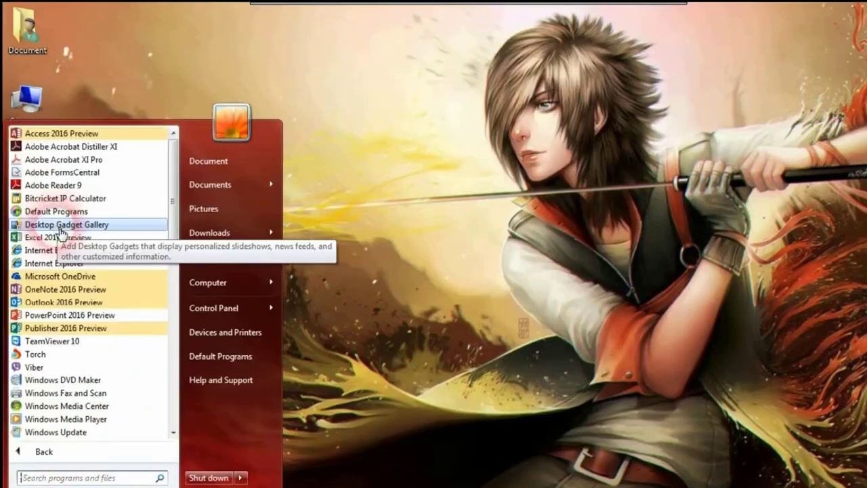
click(60, 225)
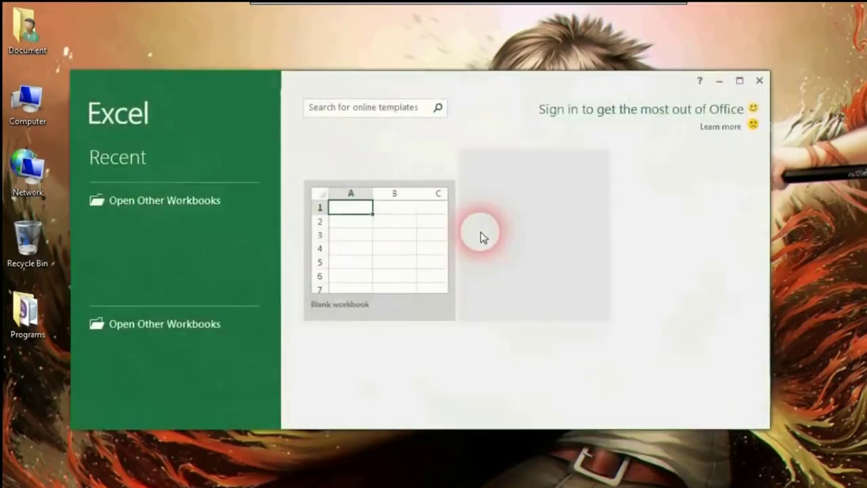
double_click(467, 86)
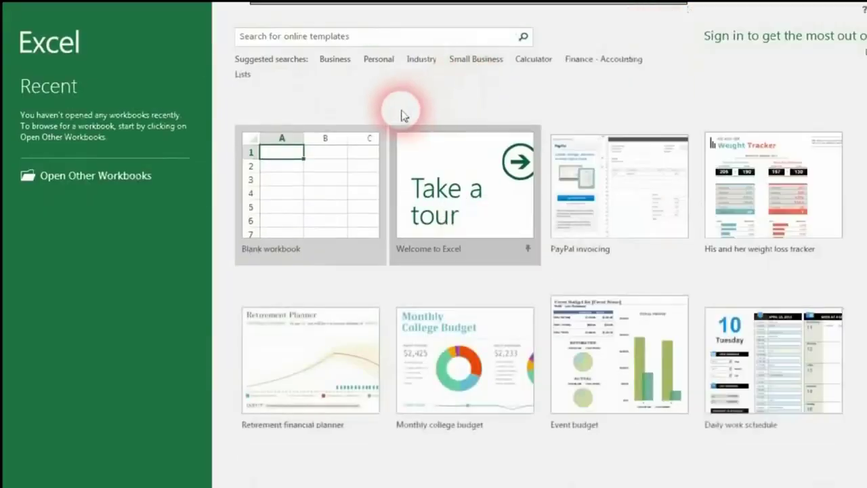
click(314, 183)
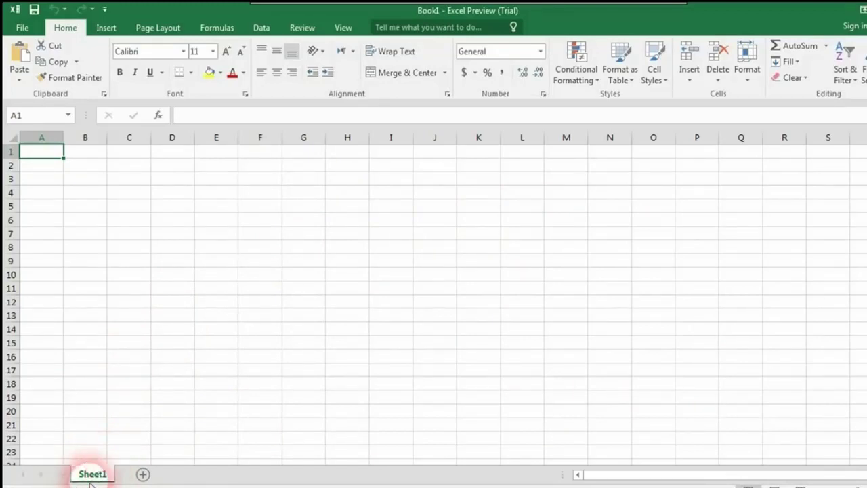
Add two new worksheets, Sheet2 and Sheet3, to the blank workbook
click(143, 474)
click(186, 475)
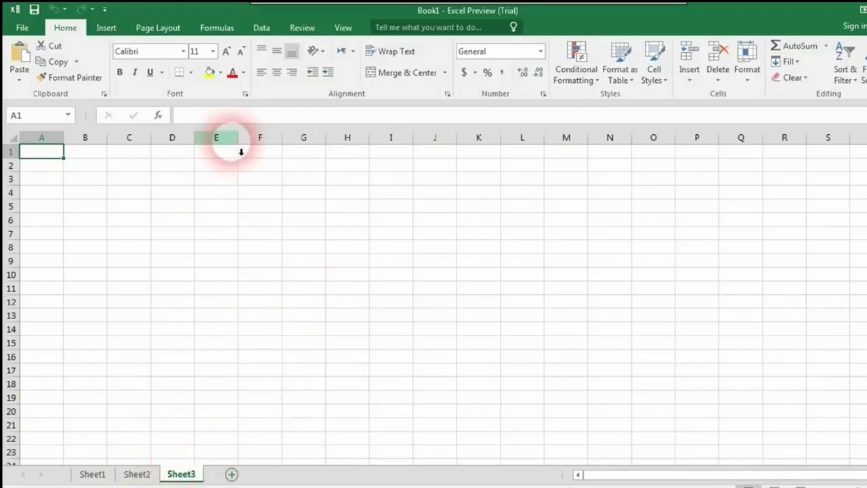
click(87, 164)
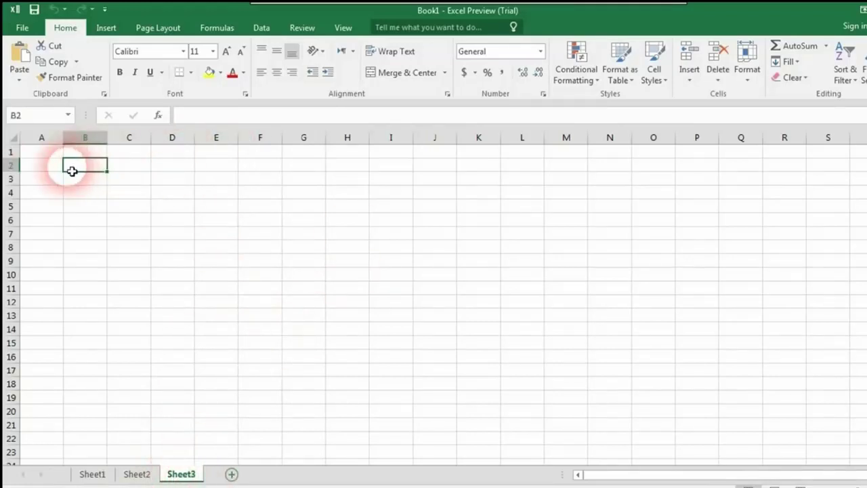
click(55, 163)
key(Up)
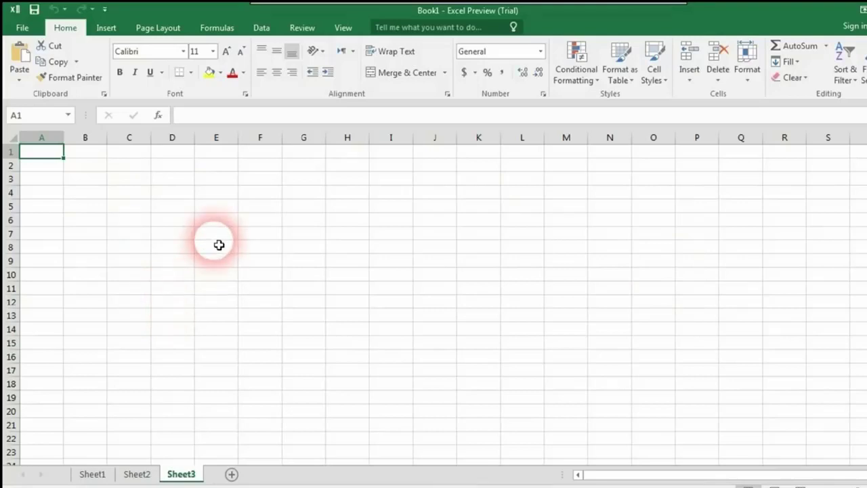
click(145, 207)
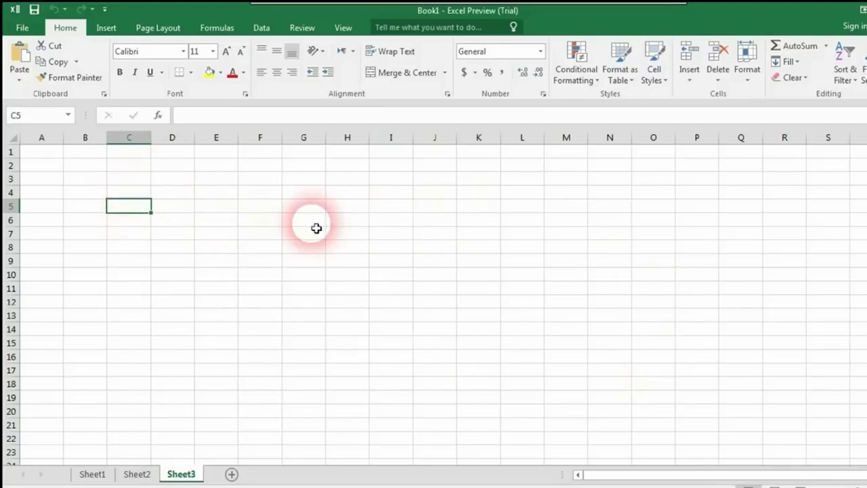
click(178, 115)
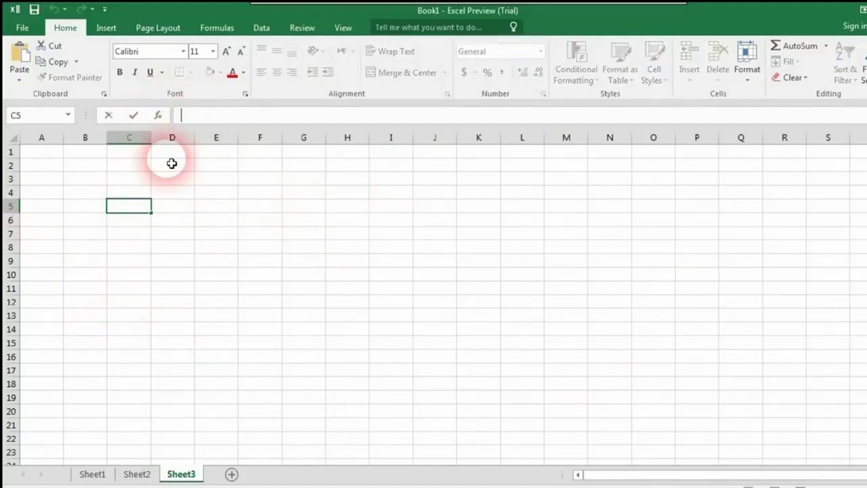
click(91, 239)
click(50, 164)
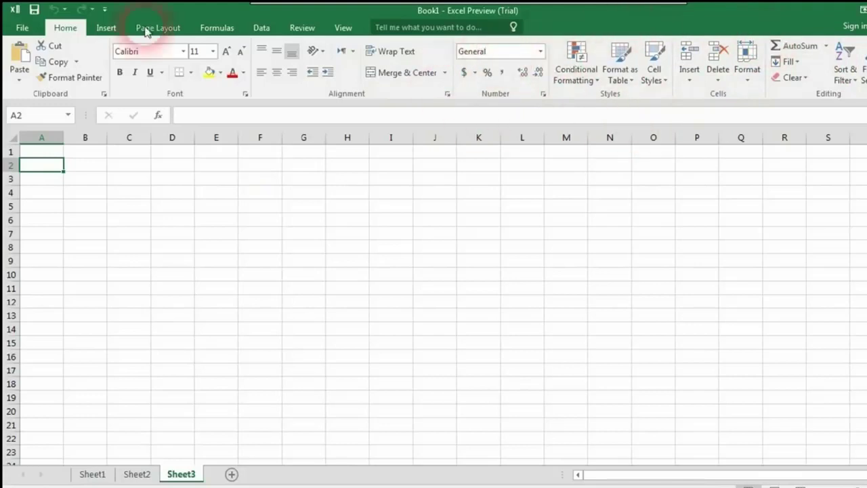
click(106, 28)
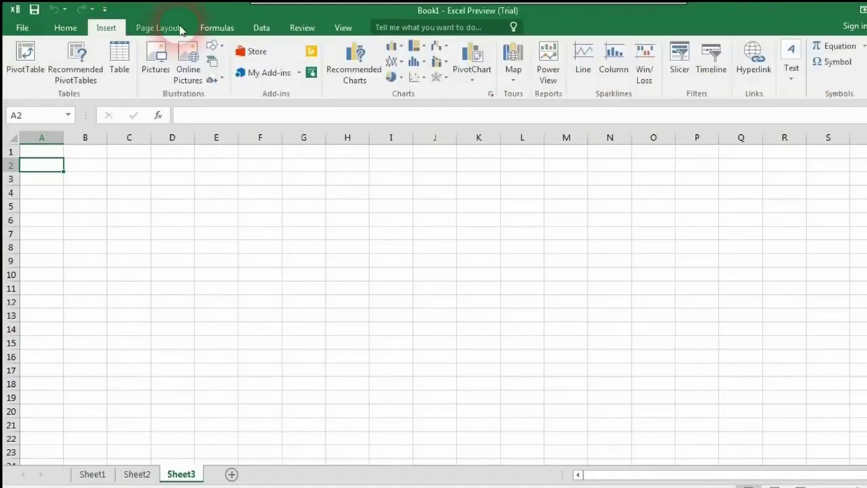
click(177, 28)
click(263, 28)
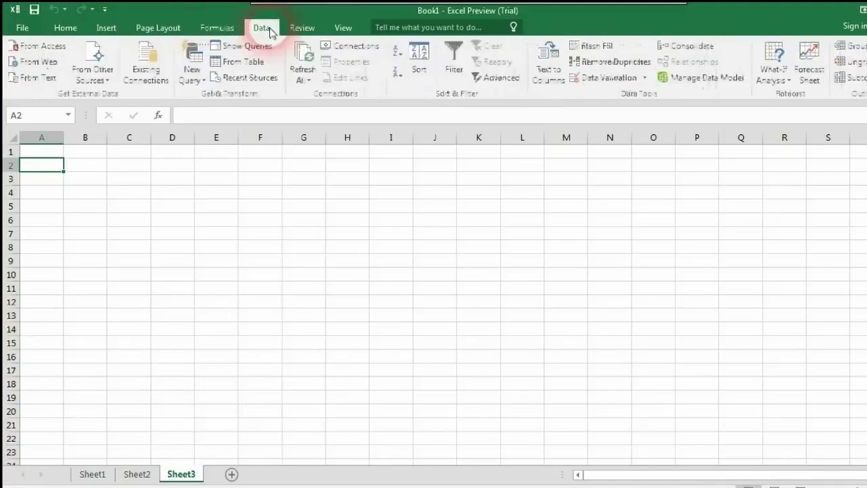
click(302, 28)
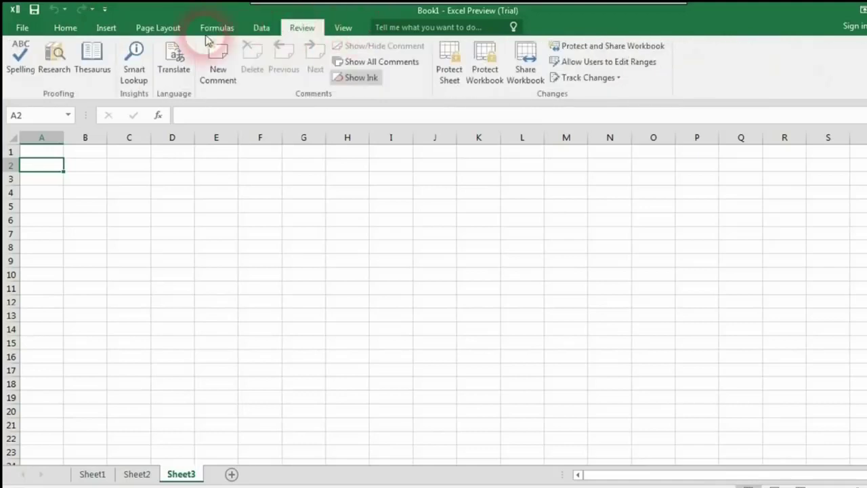
click(63, 28)
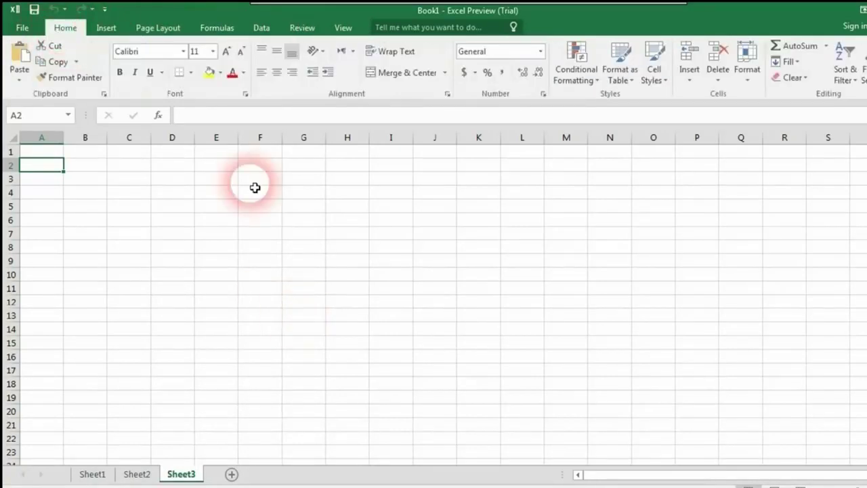
click(214, 184)
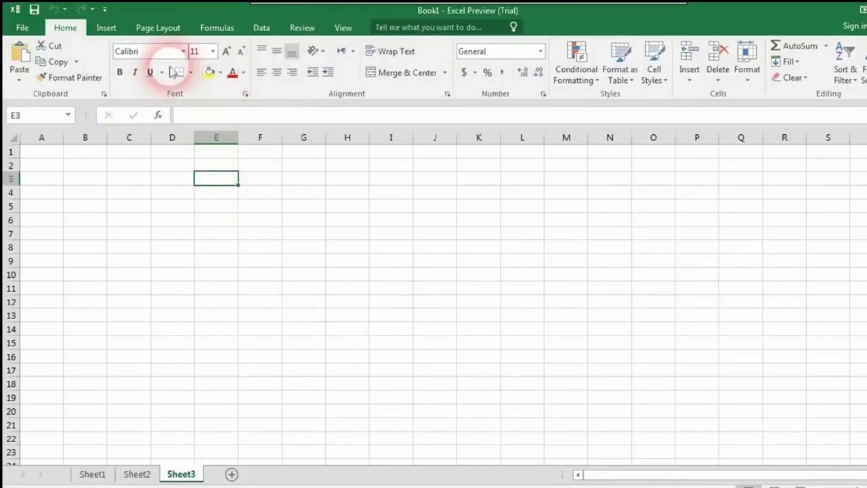
click(114, 177)
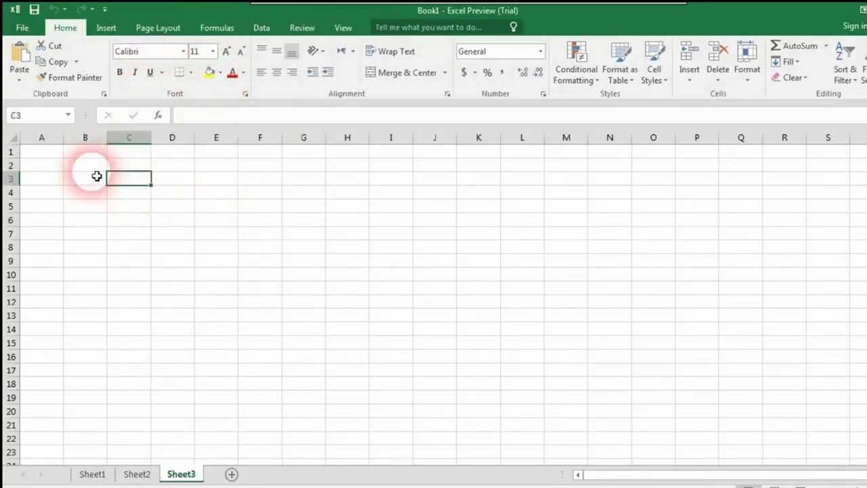
click(84, 166)
click(49, 153)
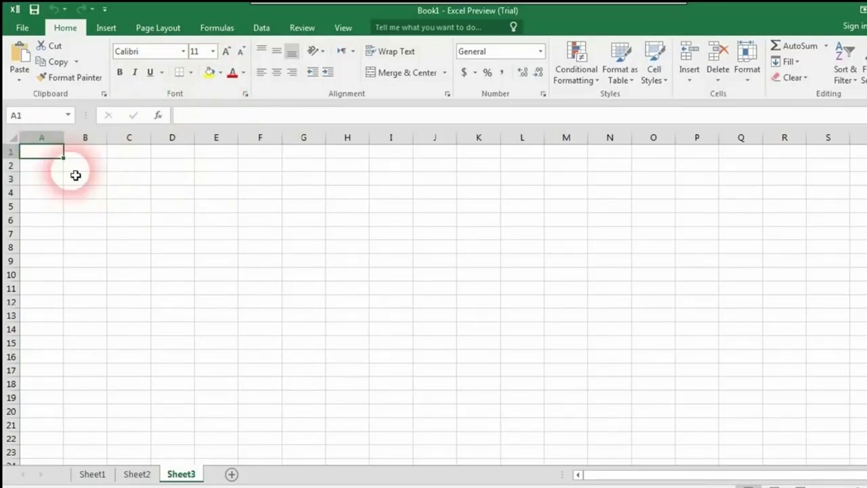
click(215, 223)
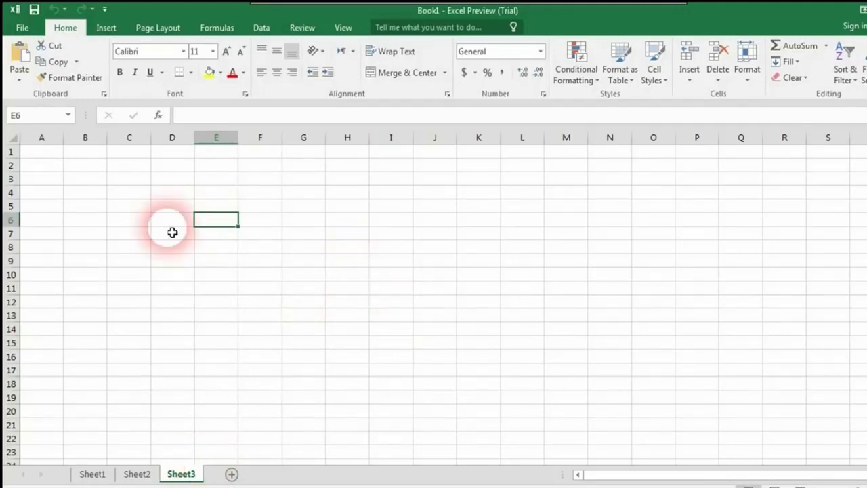
key(Left)
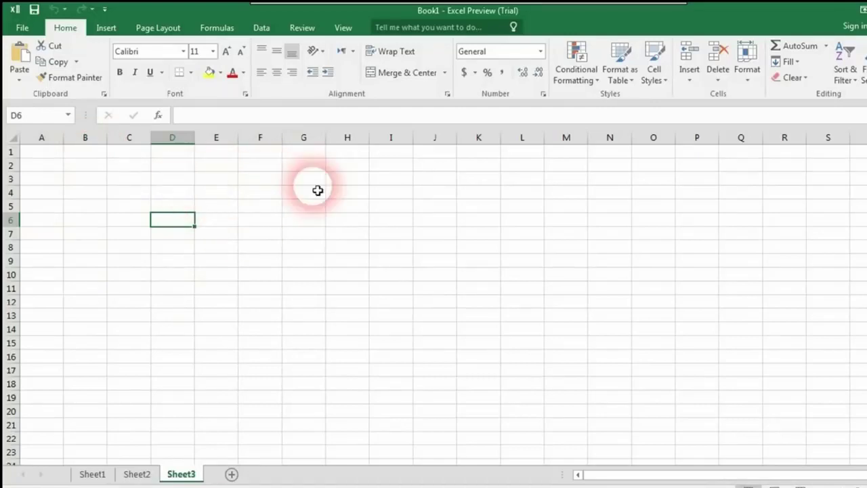
click(142, 192)
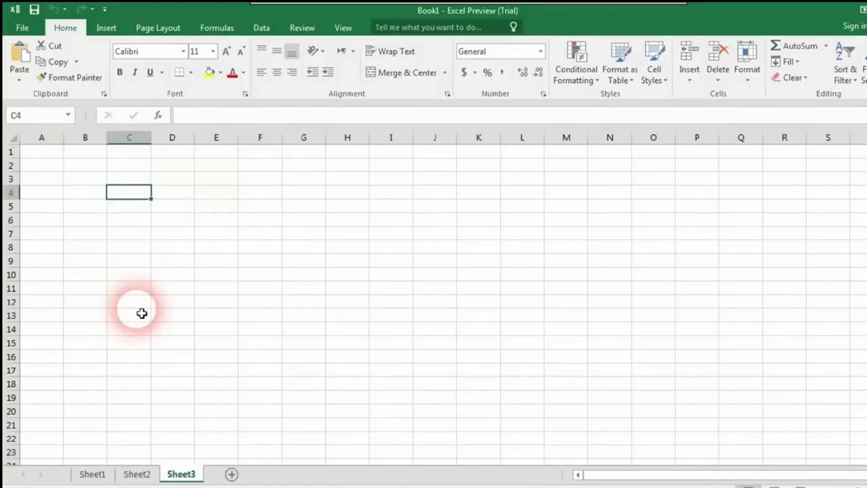
click(219, 183)
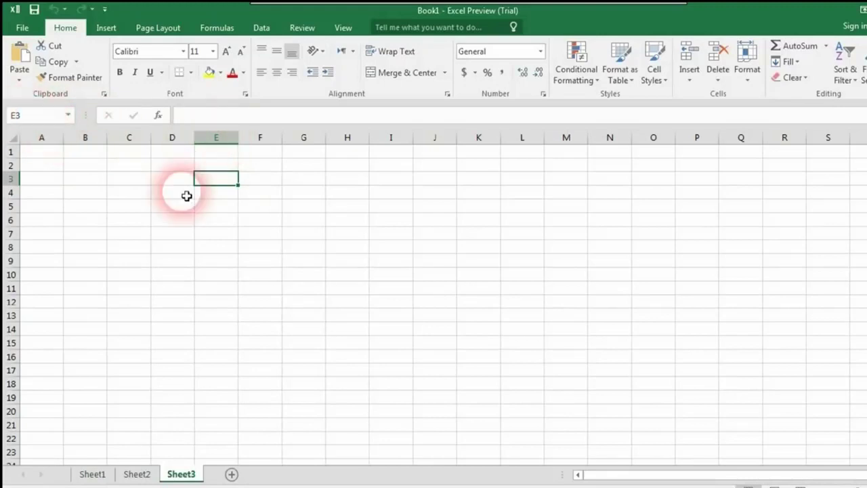
click(60, 167)
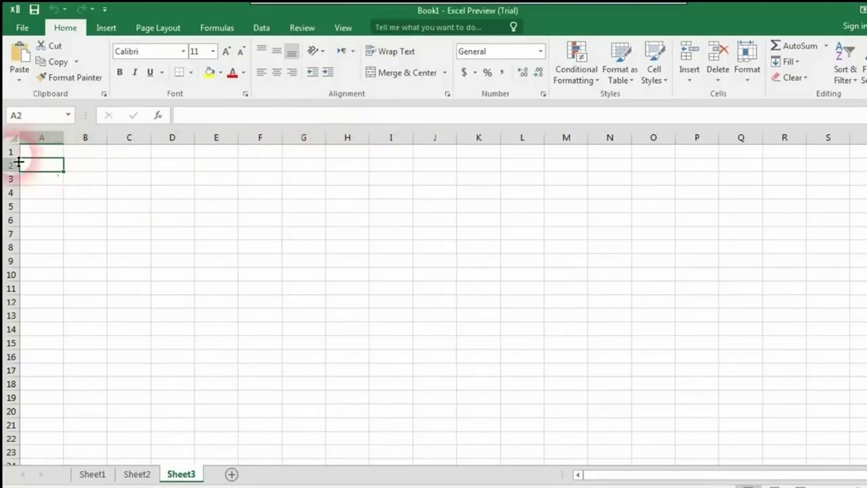
click(72, 179)
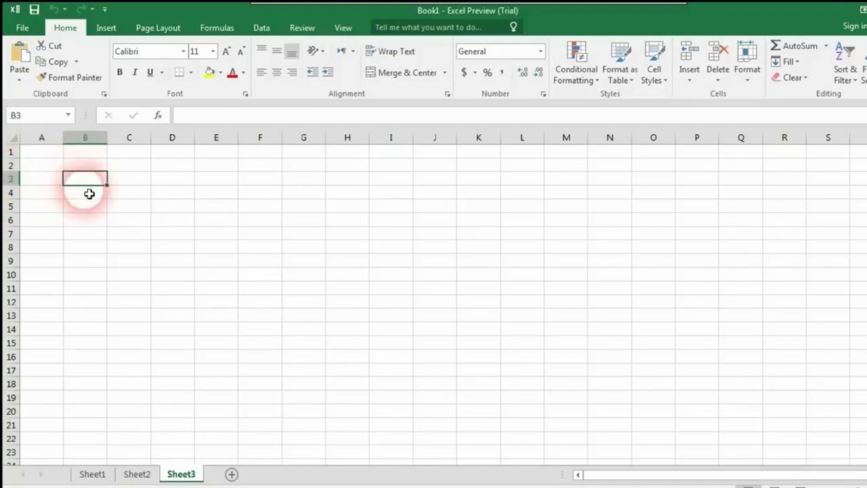
click(57, 170)
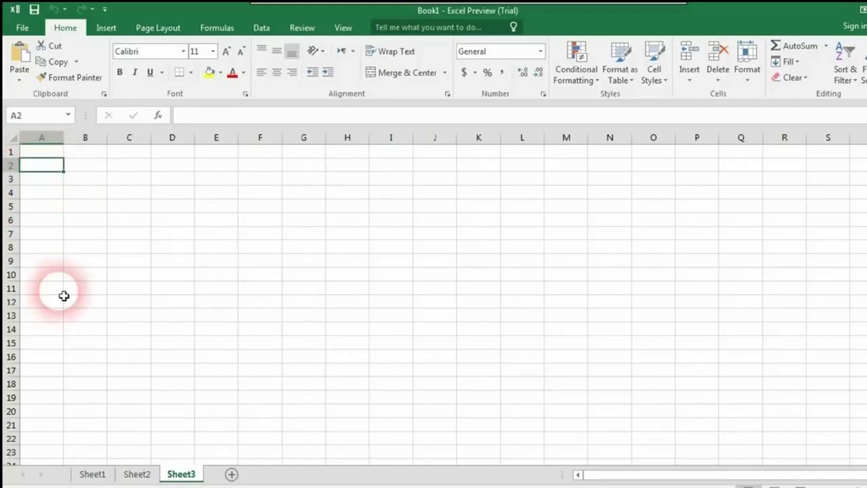
Rename the worksheet Sheet1 as "excel 1"
click(136, 474)
click(93, 474)
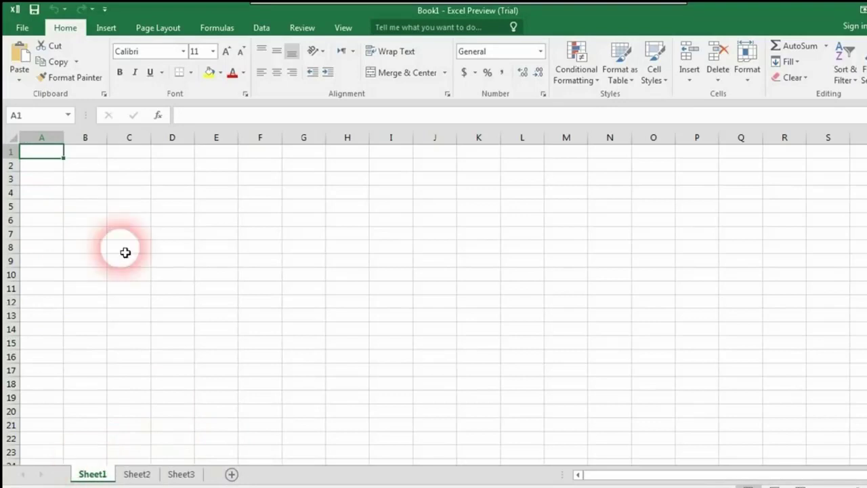
ctrl+click(137, 474)
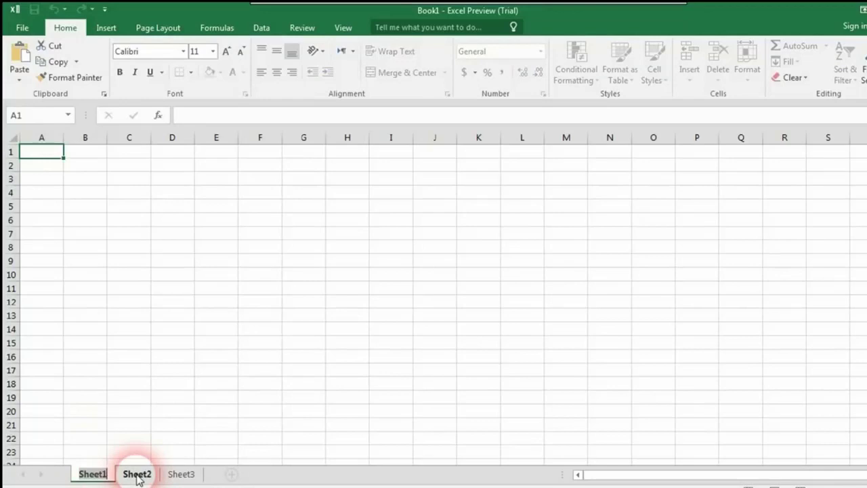
drag(138, 478, 139, 476)
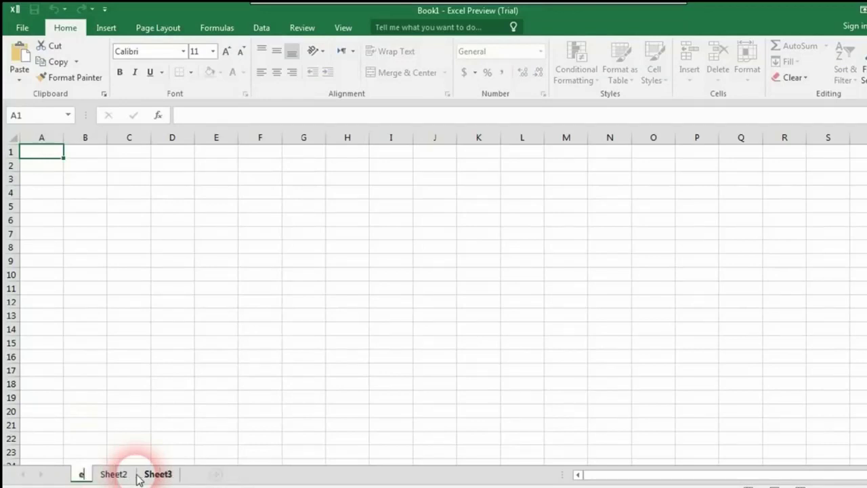
text(excel)
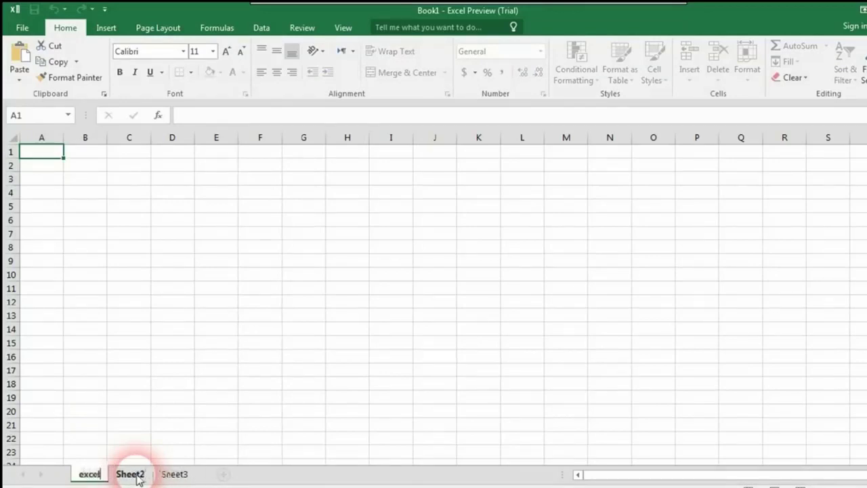
text( 1)
key(Return)
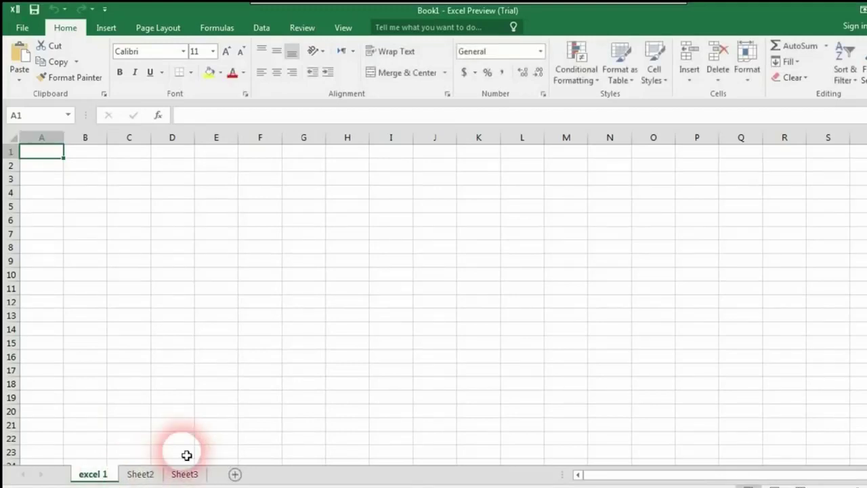
Rename the worksheet Sheet2 with the Arabic title "درجات الطلاب لسنة 2016"
click(140, 474)
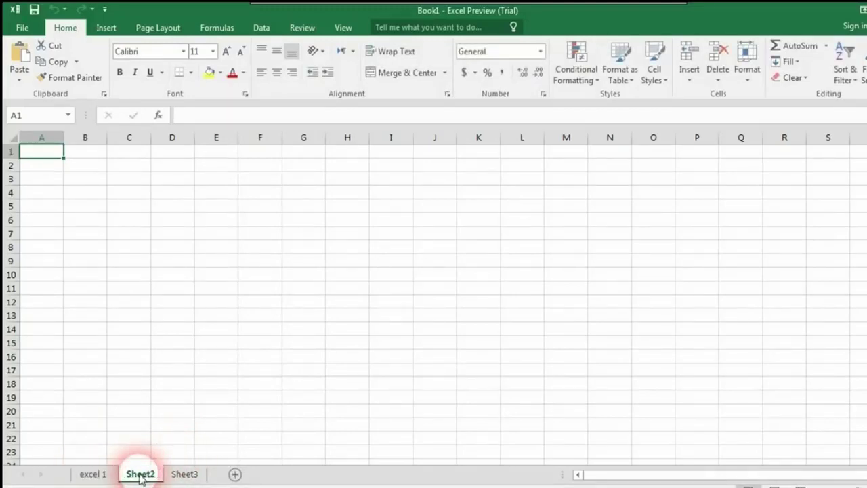
double_click(140, 474)
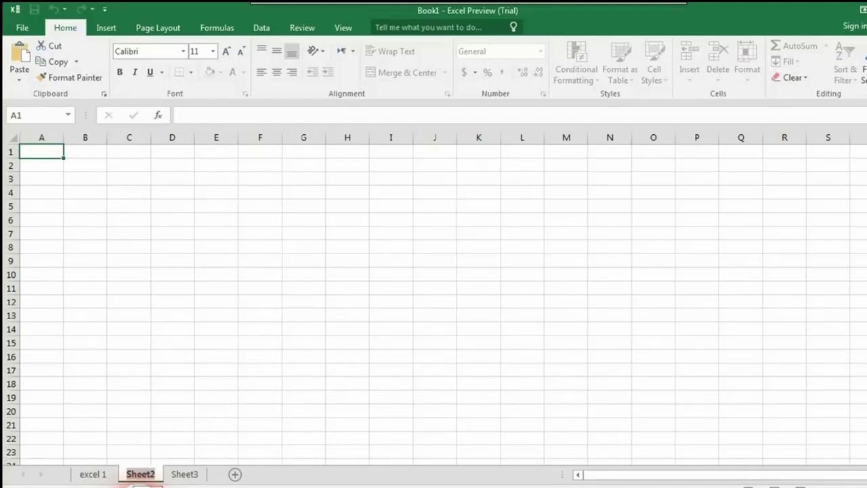
text(در)
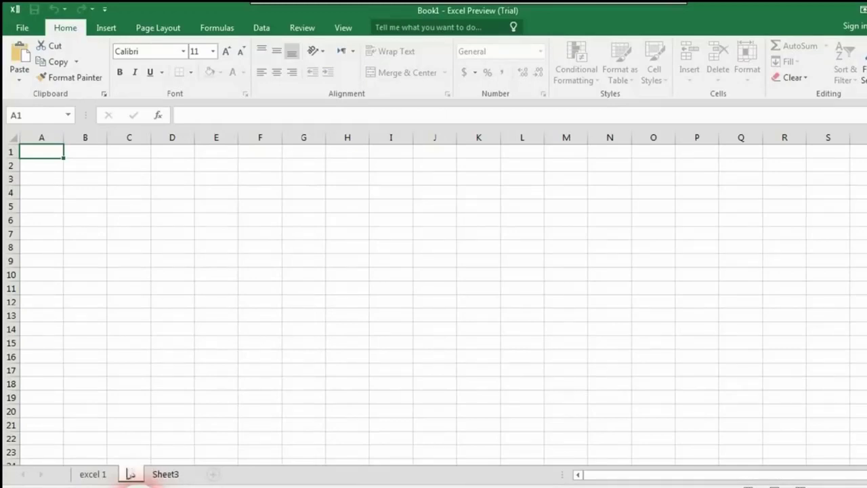
text(جات)
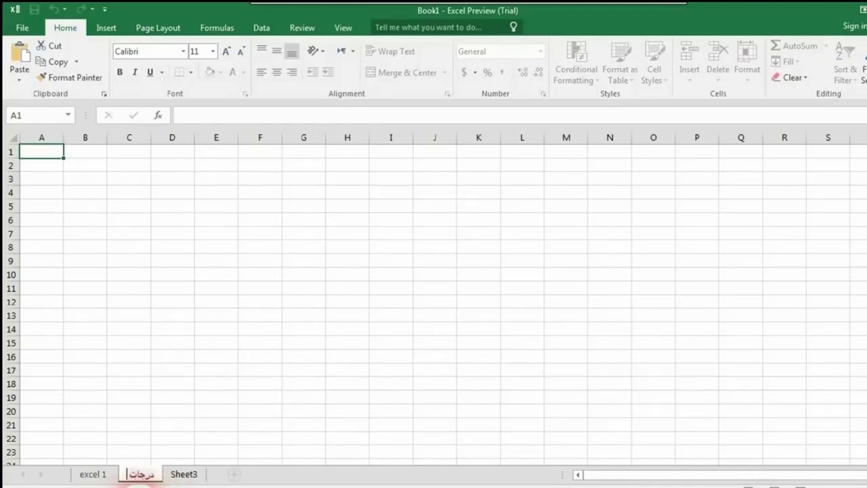
text( الطلاب)
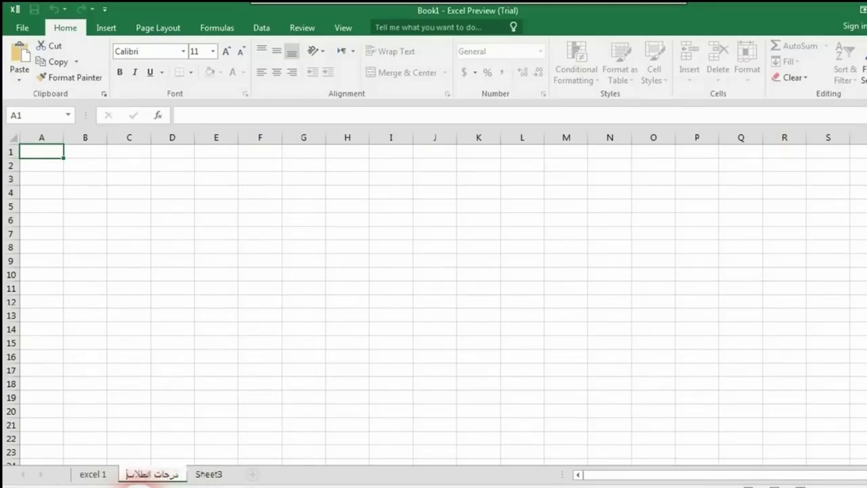
text( لسنة 201)
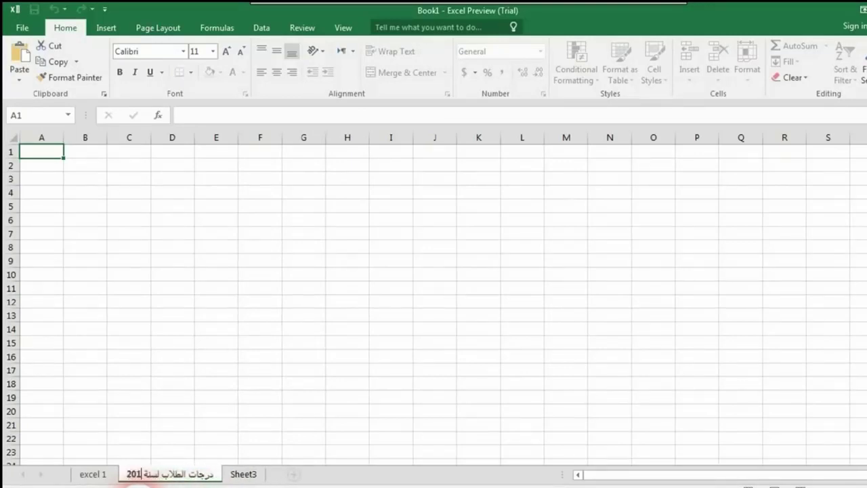
text(6)
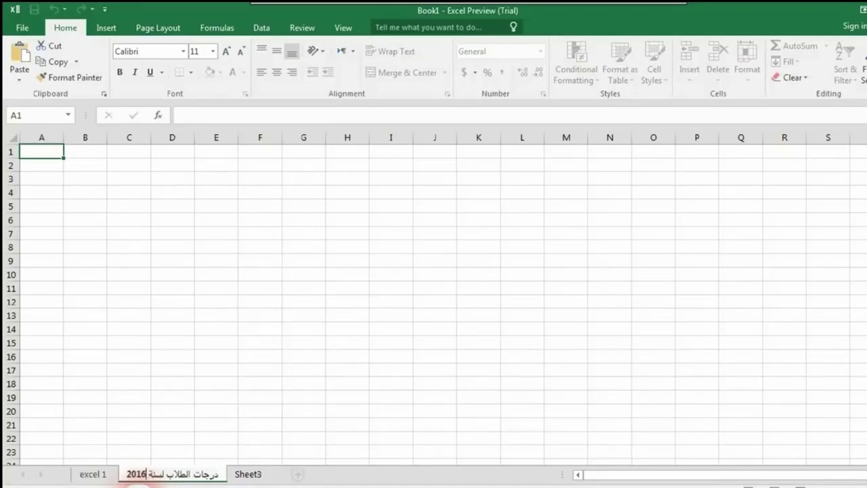
click(196, 474)
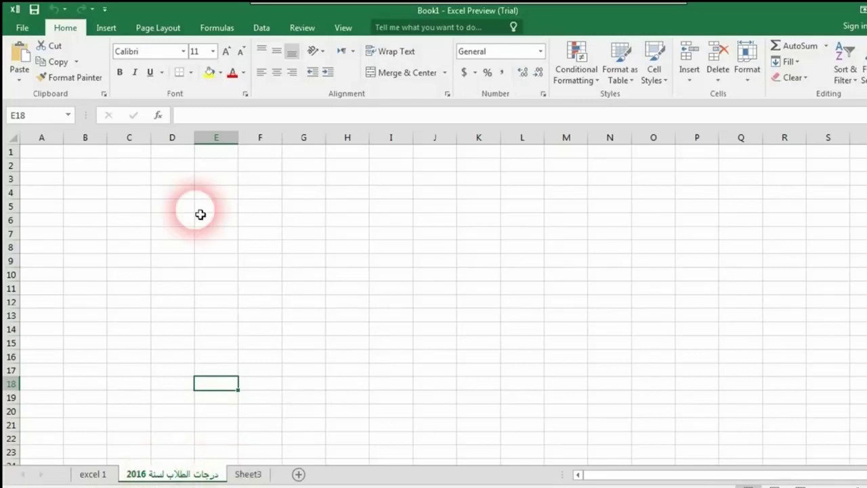
Look over the insert commands and the cells of the two renamed worksheets, switching between the sheets
click(106, 28)
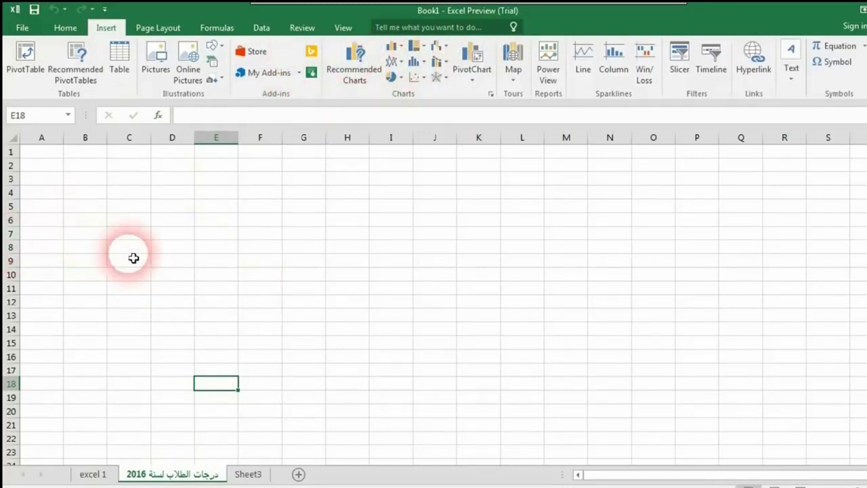
click(172, 384)
click(129, 386)
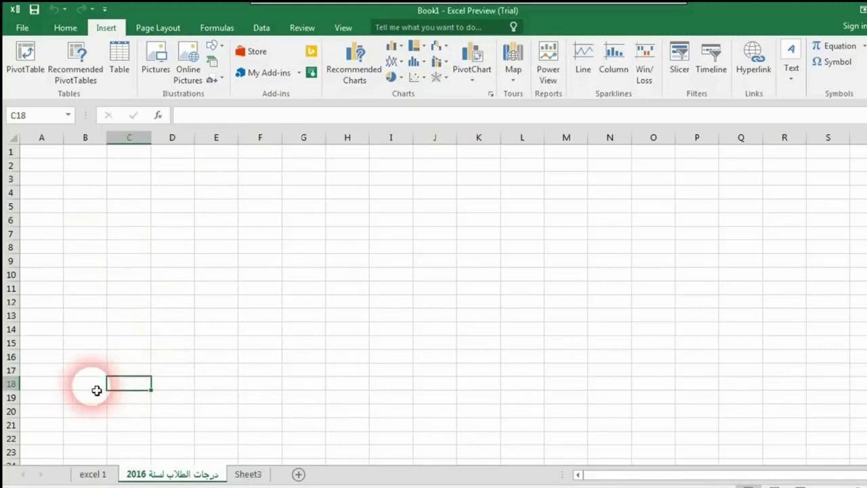
click(97, 390)
click(94, 472)
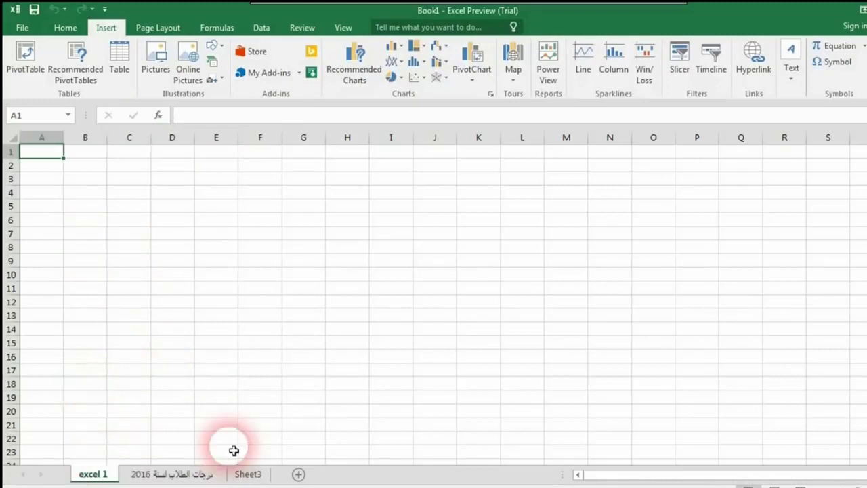
click(170, 474)
click(92, 473)
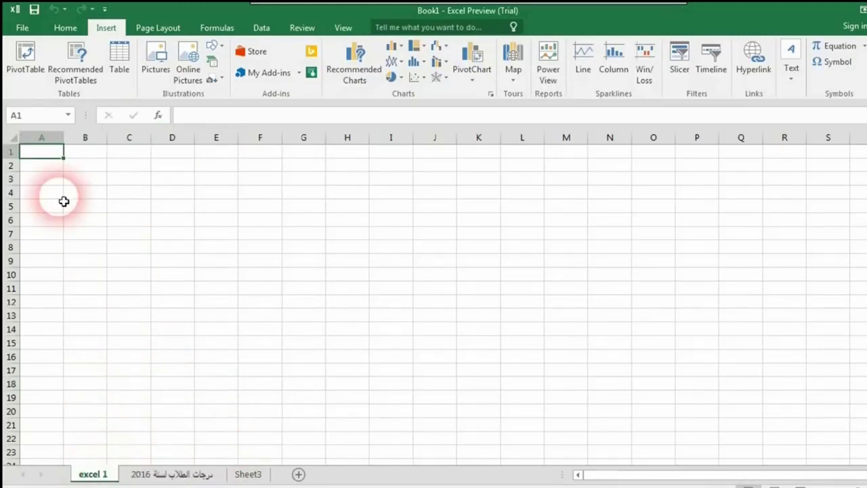
click(78, 194)
click(172, 193)
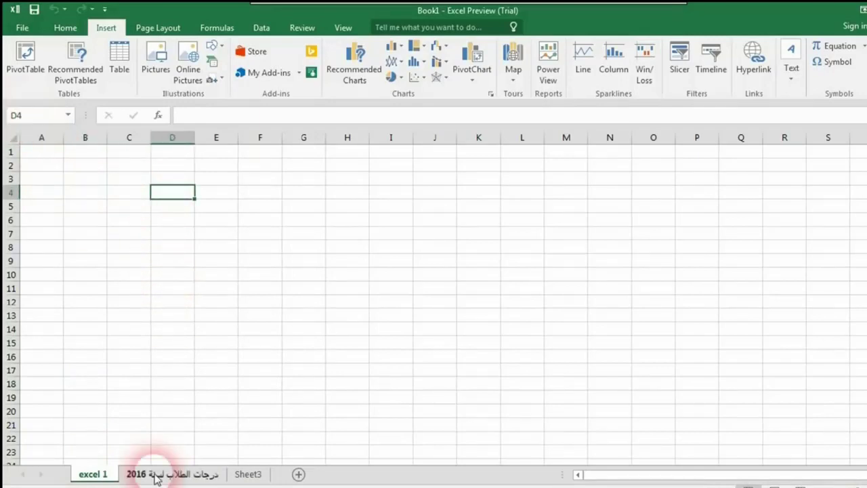
Move the "درجات الطلاب لسنة 2016" worksheet behind Sheet3 in the sheet order
click(250, 474)
click(197, 474)
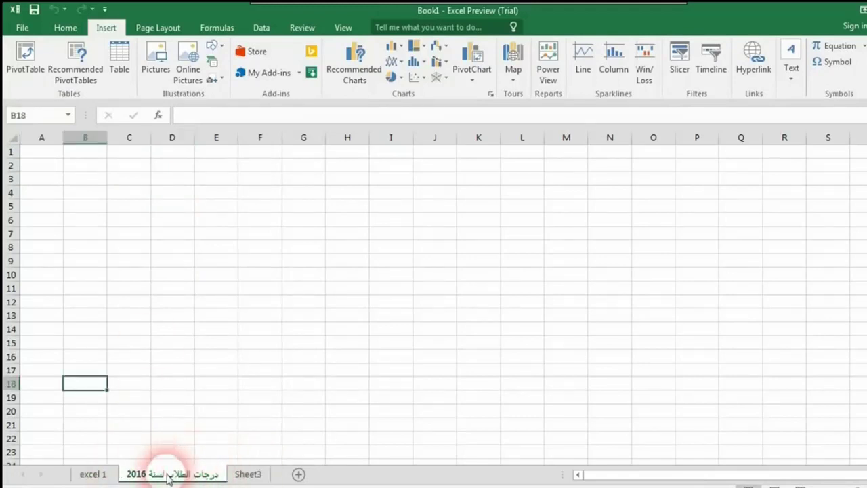
drag(168, 477, 279, 469)
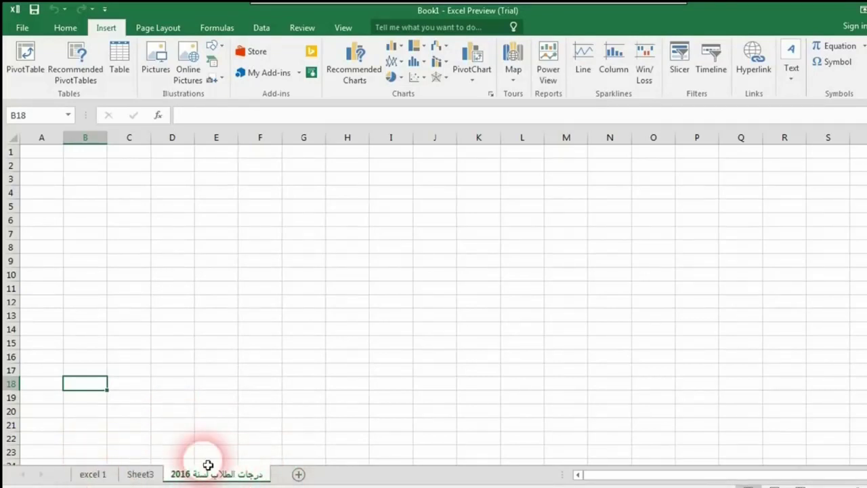
Enter the numbers 1, 2 and 3 in cells A1 to A3 of the "excel 1" worksheet
click(142, 473)
click(98, 473)
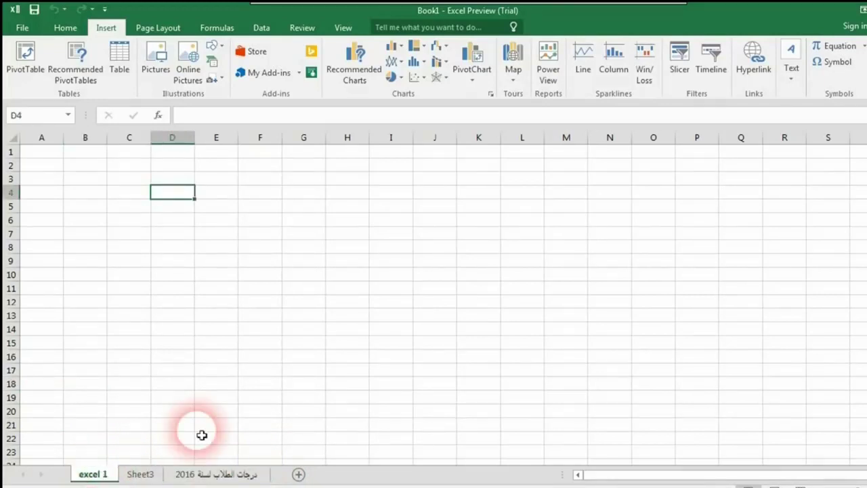
click(43, 153)
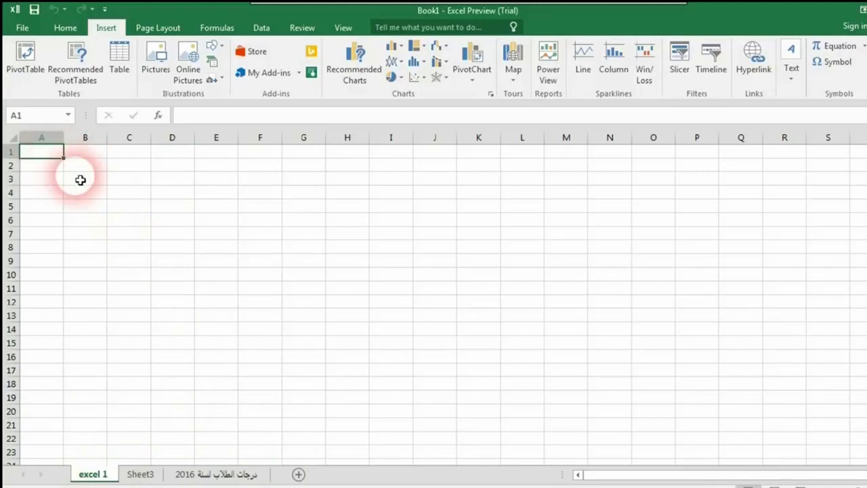
text(1)
key(Return)
text(2)
key(Return)
text(3)
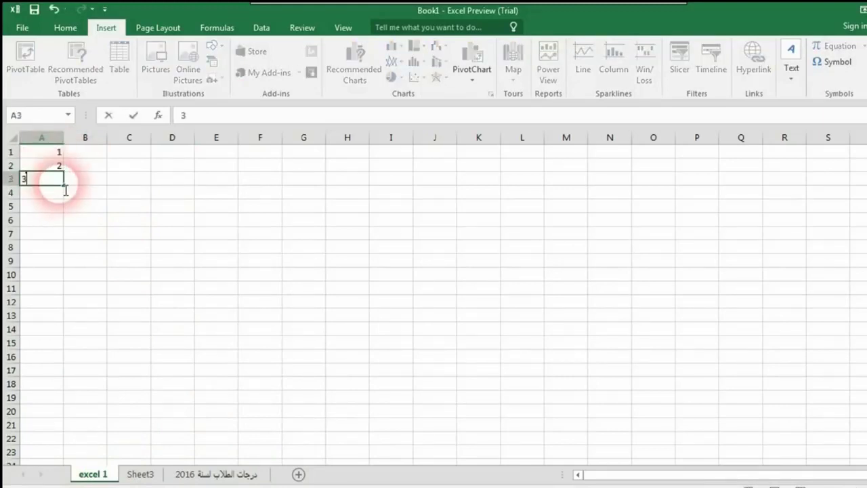
click(113, 236)
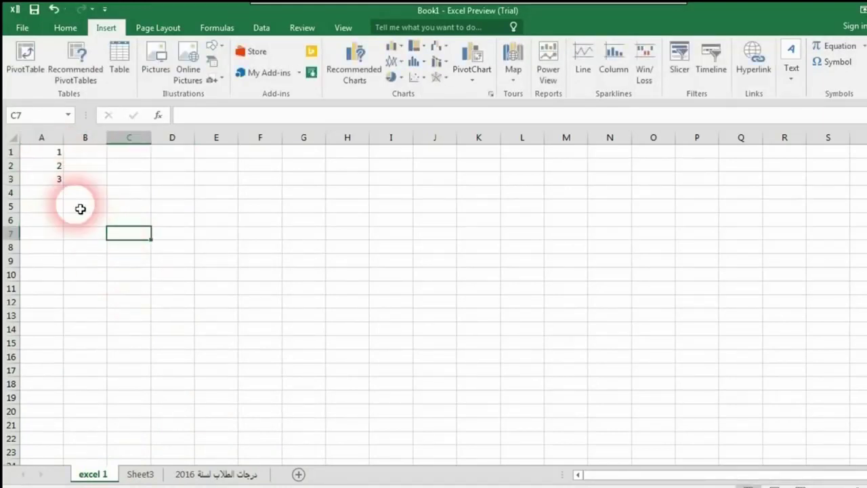
Duplicate the "excel 1" worksheet with its contents, placing the copy between Sheet3 and "درجات الطلاب لسنة 2016"
click(91, 476)
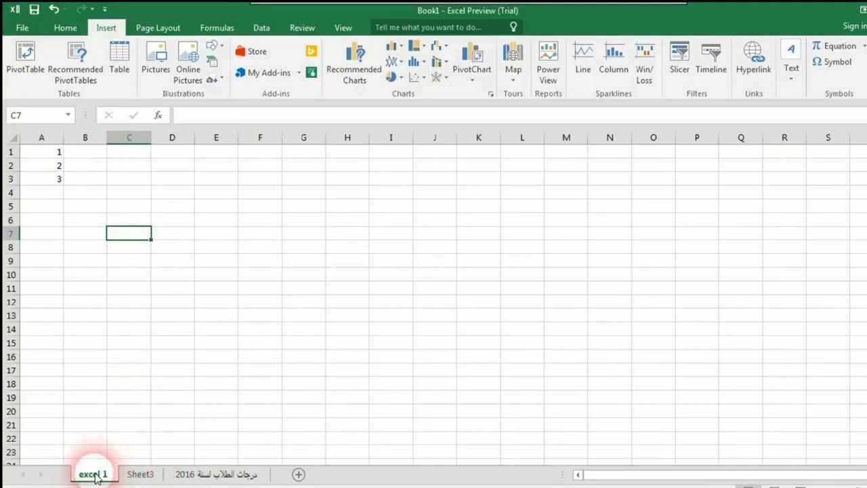
mouse_move(97, 477)
mouse_down()
mouse_move(91, 468)
mouse_move(113, 431)
mouse_move(131, 436)
mouse_up()
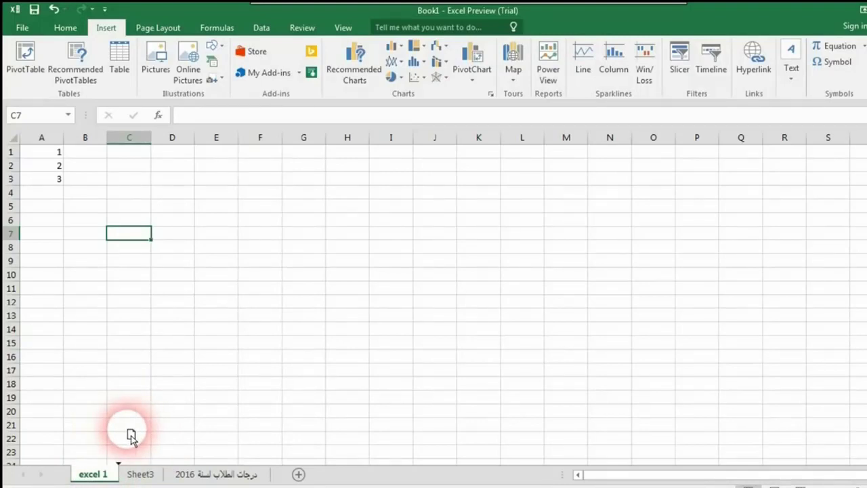
drag(131, 436, 132, 436)
mouse_move(131, 434)
mouse_down()
mouse_move(142, 470)
mouse_move(173, 476)
mouse_up()
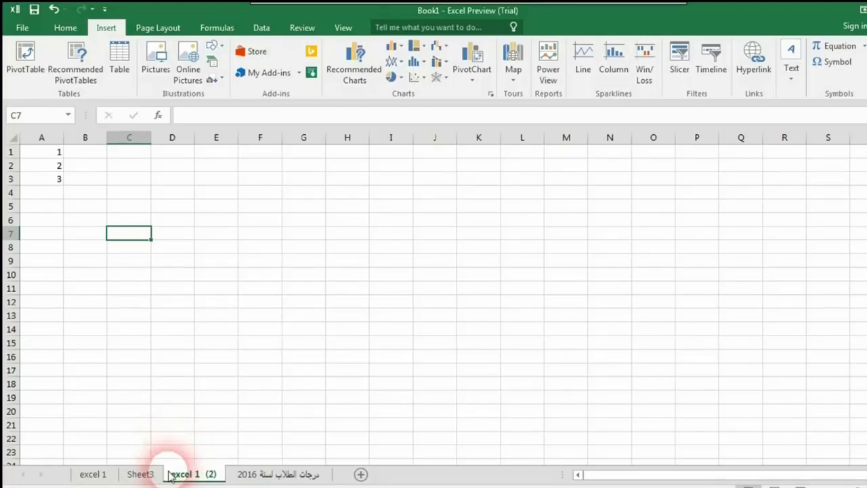
Compare the copied worksheet with the original "excel 1" and check the contents of Sheet3
click(88, 473)
click(191, 472)
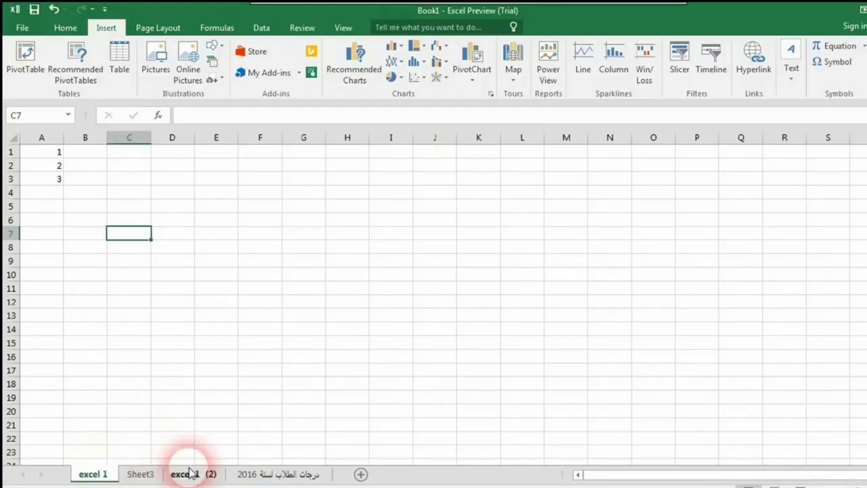
click(132, 474)
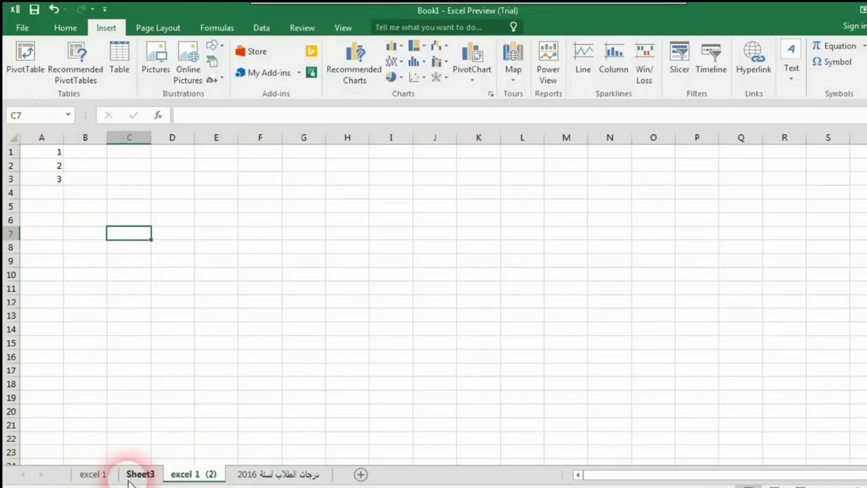
click(101, 475)
click(243, 475)
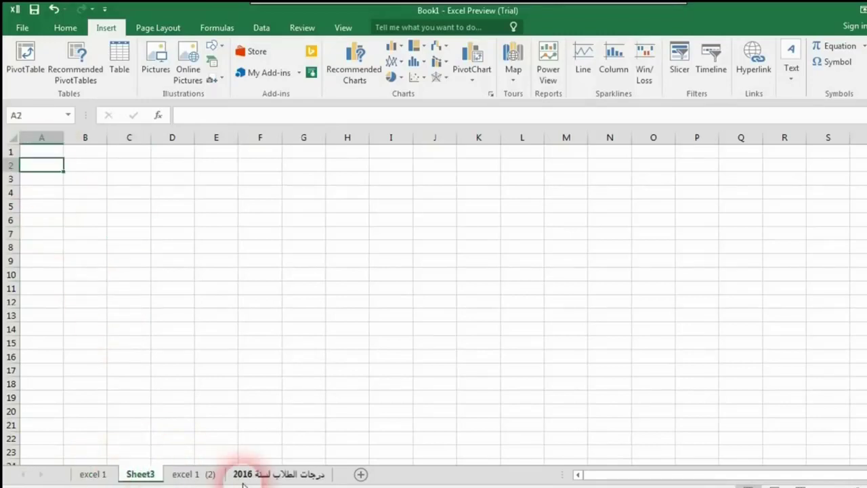
click(130, 475)
click(93, 474)
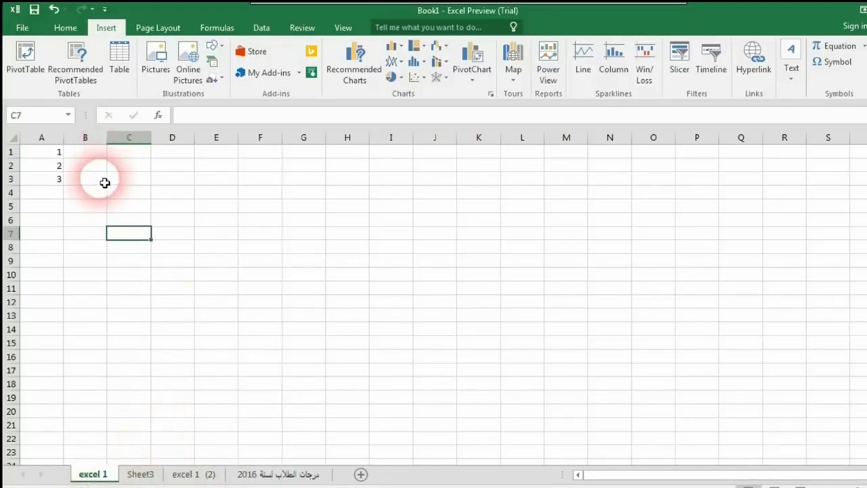
Select the filled cells A1:A3 on the "excel 1" worksheet and enlarge the selection to A1:H10
click(45, 155)
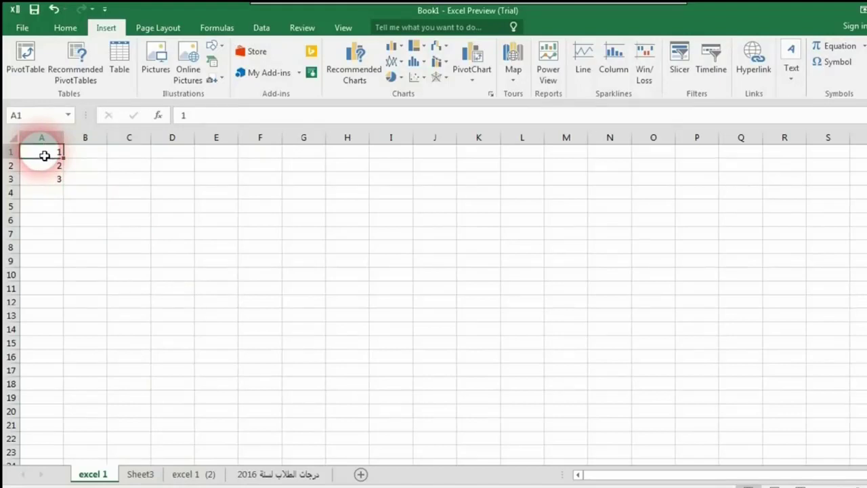
drag(44, 155, 58, 189)
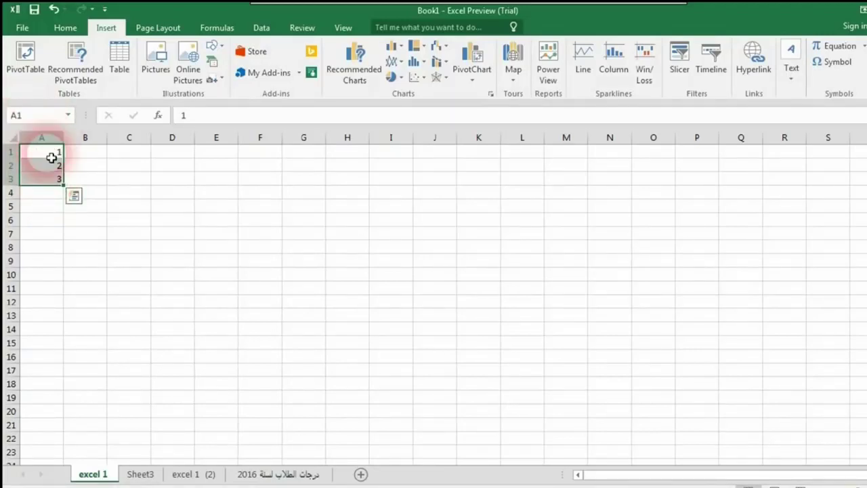
drag(47, 155, 371, 283)
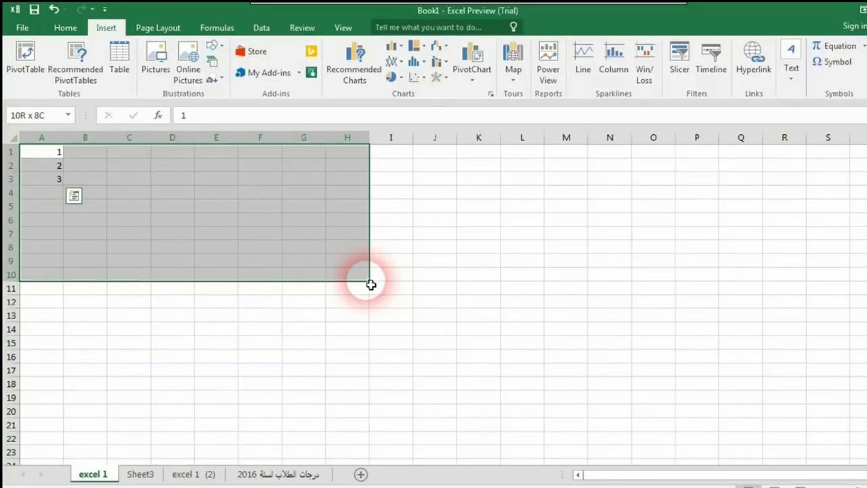
drag(371, 285, 372, 286)
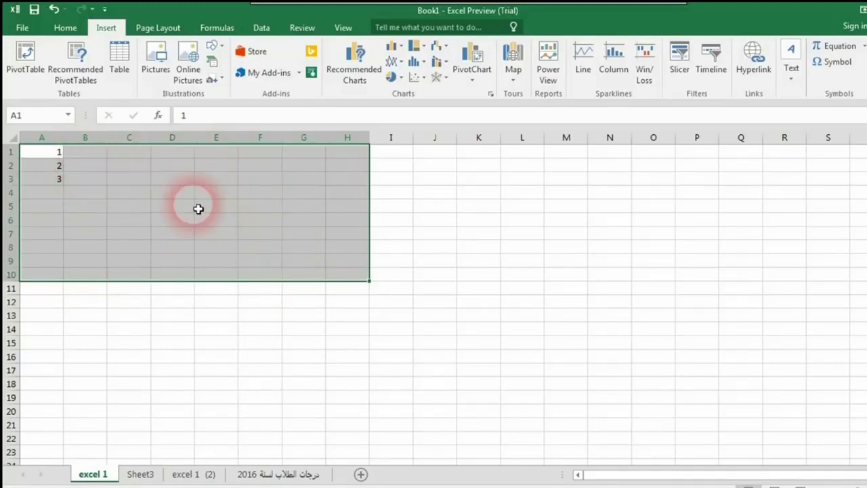
Make the selected cells A1:H10 bold and increase their font size to 14
click(65, 27)
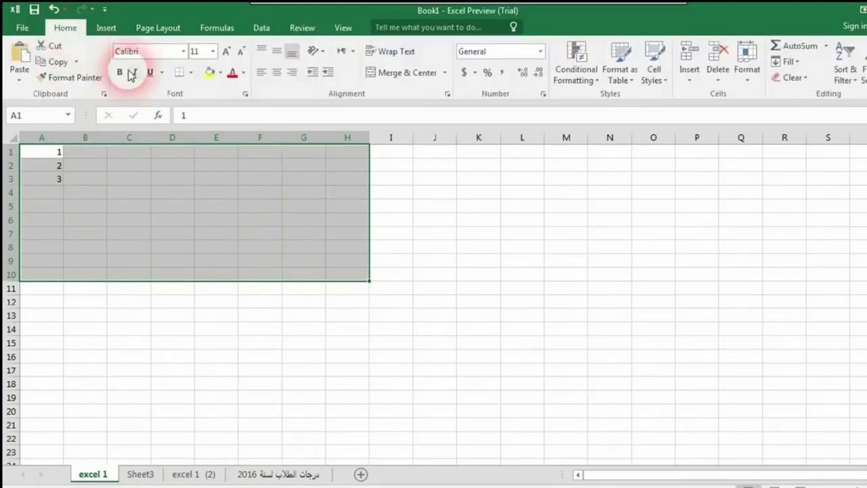
click(121, 72)
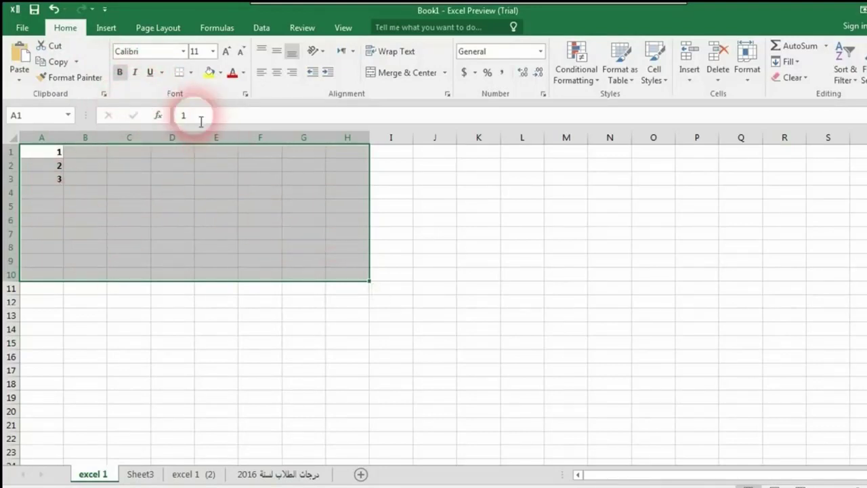
click(226, 52)
click(226, 52)
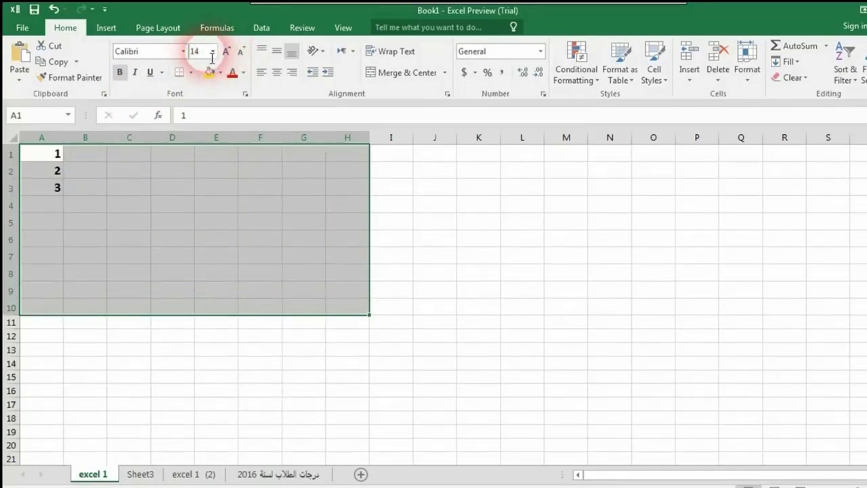
Apply the Algerian font to the selected range A1:H10 on the "excel 1" worksheet
click(183, 51)
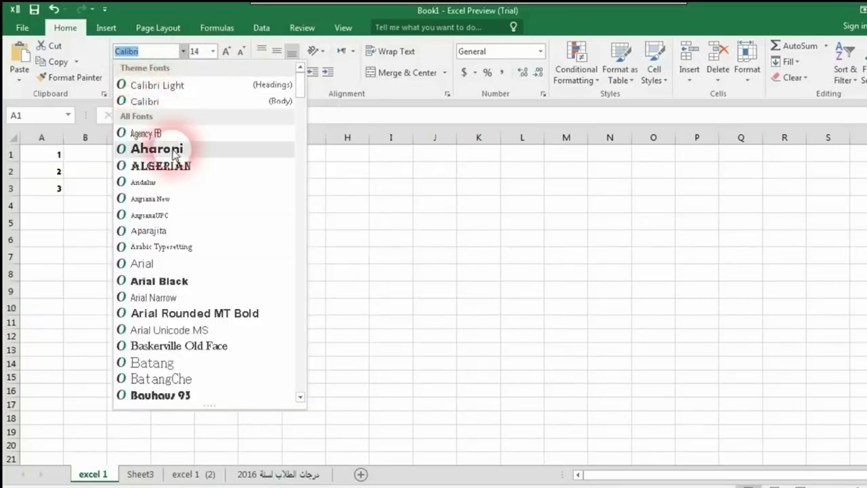
click(162, 166)
drag(40, 154, 348, 314)
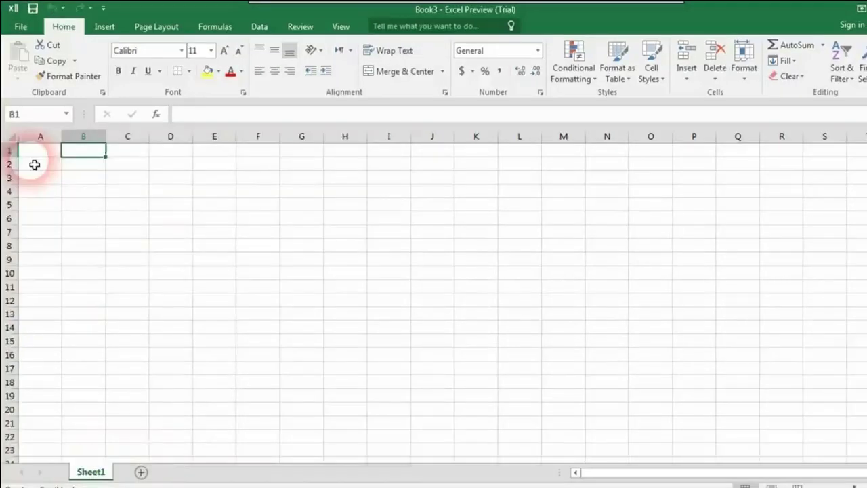
Enter the heading "Names" in cell A1 of Sheet1 in the blank workbook Book3
click(41, 154)
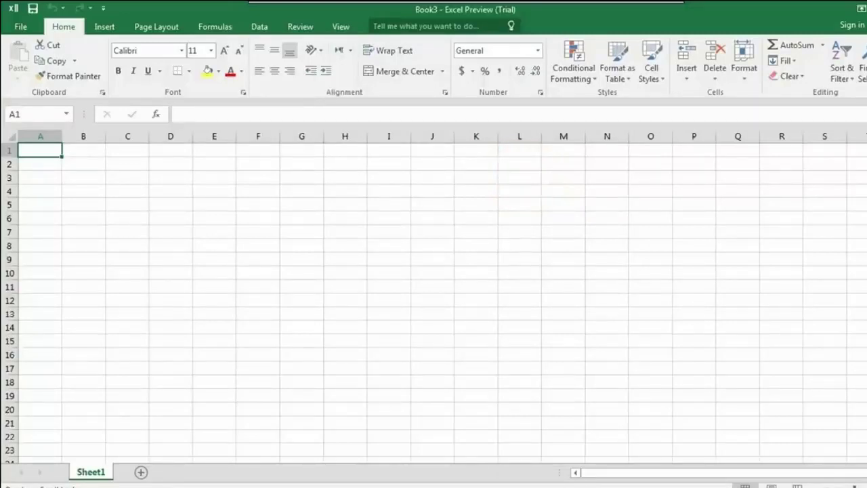
text(n)
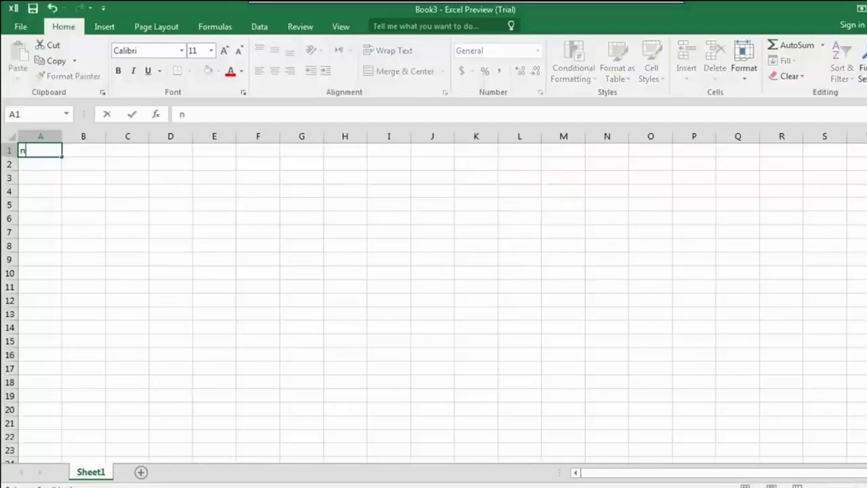
key(BackSpace)
text(Names)
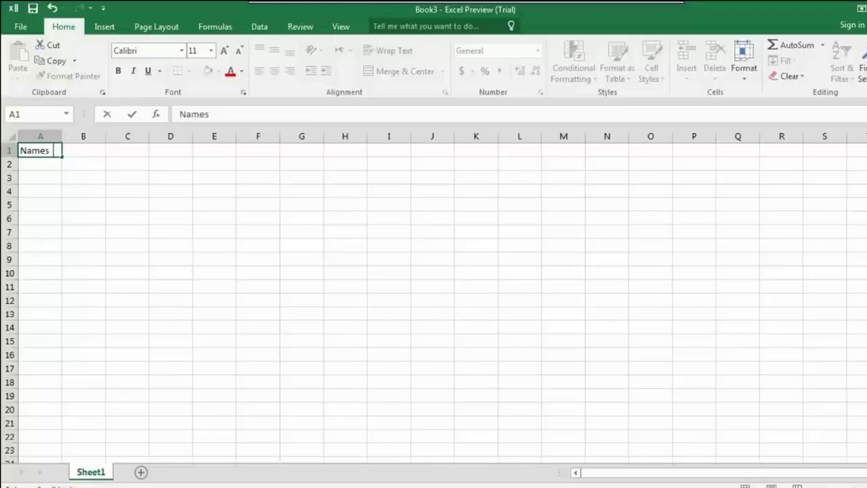
text( tab)
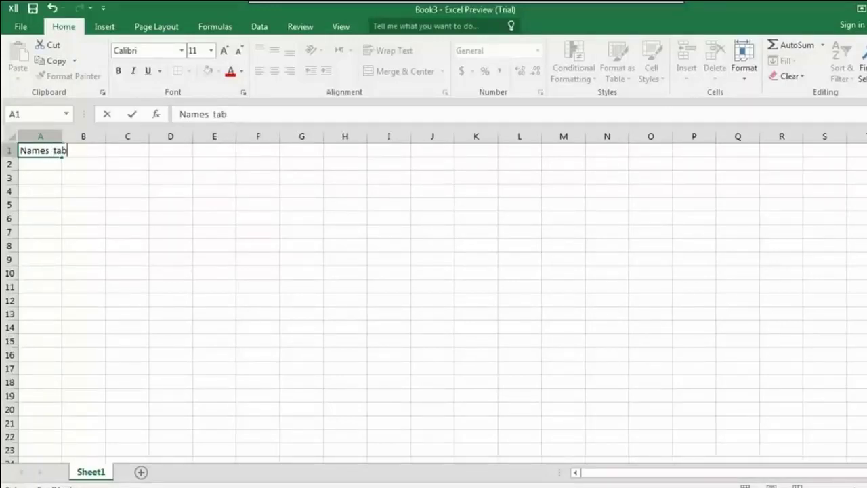
key(BackSpace)
key(BackSpace)
key(BackSpace)
text(caps lock)
key(BackSpace)
key(BackSpace)
key(BackSpace)
key(BackSpace)
key(BackSpace)
key(BackSpace)
key(BackSpace)
key(BackSpace)
key(BackSpace)
key(BackSpace)
Enter the headings "test 1", "test 2" and "test 3" in cells B1 to D1
key(Tab)
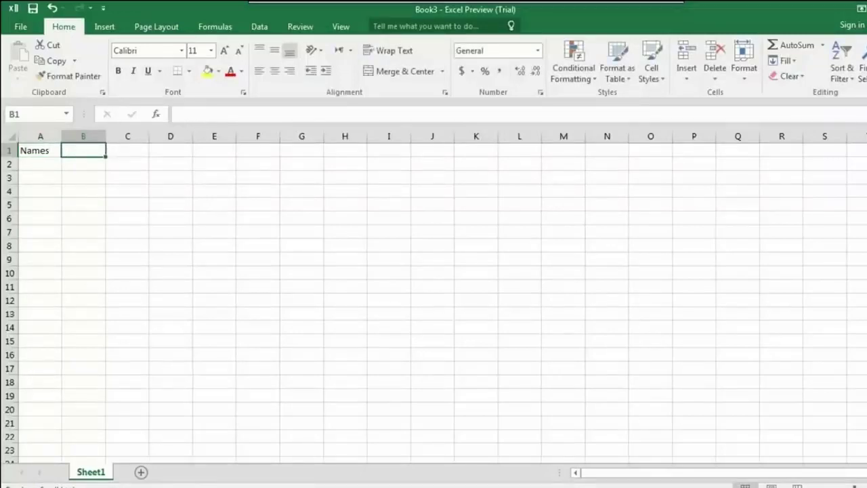
text(test)
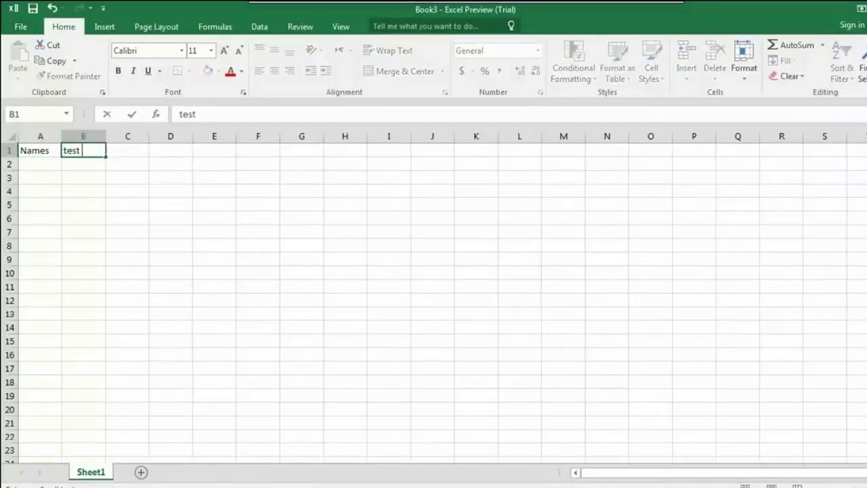
text( 1)
key(Tab)
text(test 2)
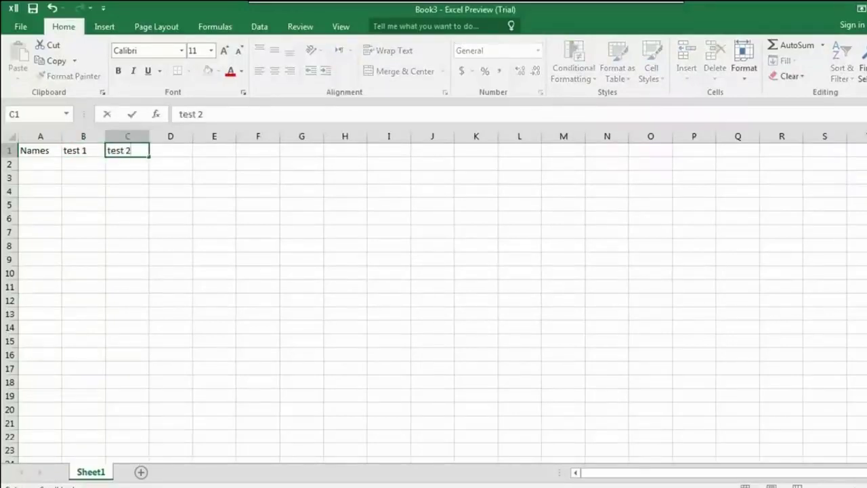
key(Tab)
text(test)
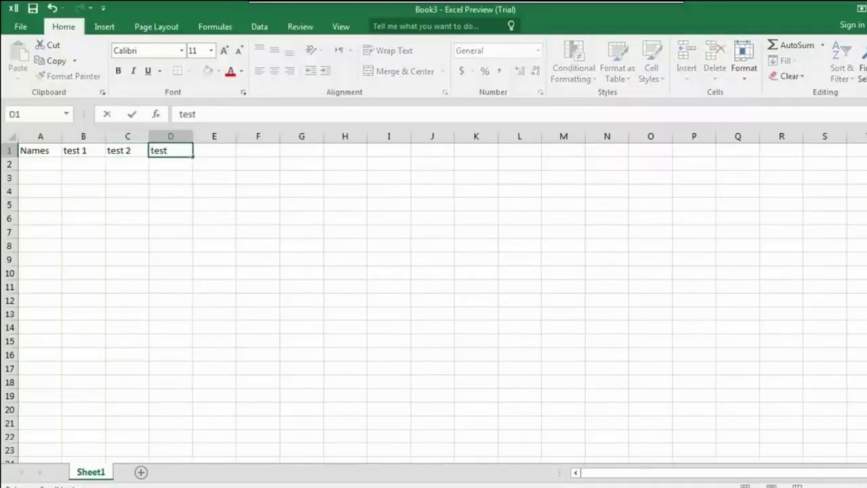
text( 3)
key(Tab)
Complete the heading row with "final test" in cell E1 and "degree" in cell F1
text(f)
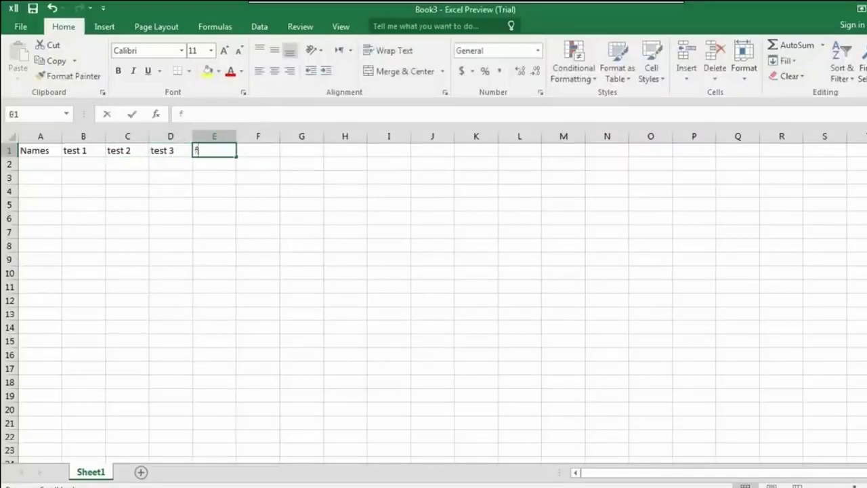
text(inal test)
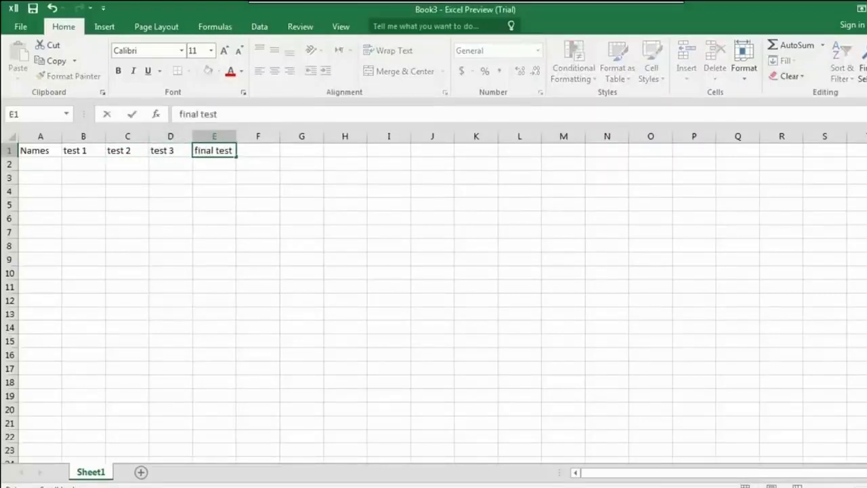
key(Tab)
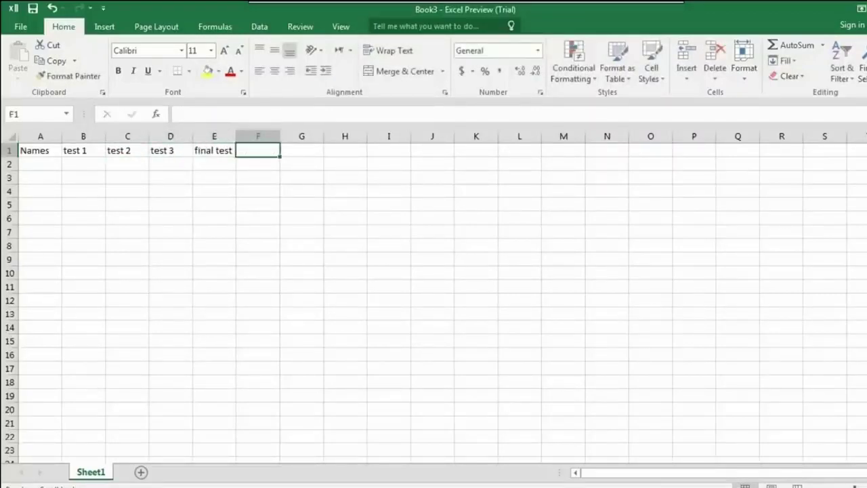
text(degree)
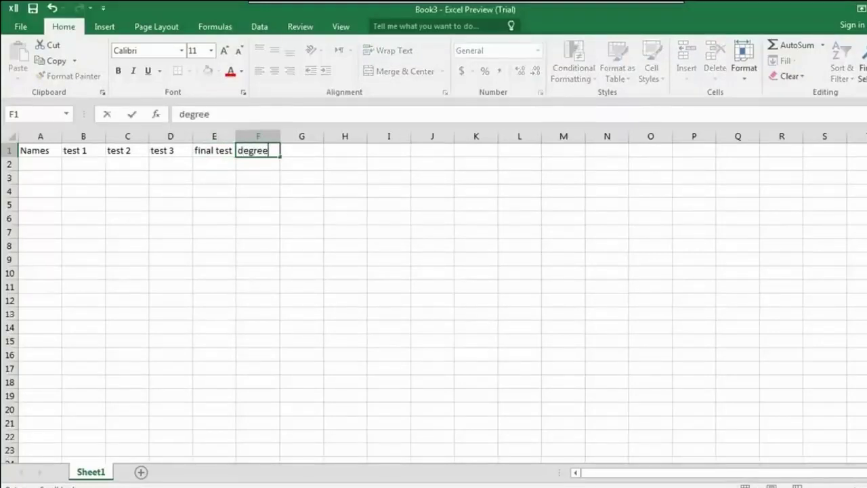
key(Tab)
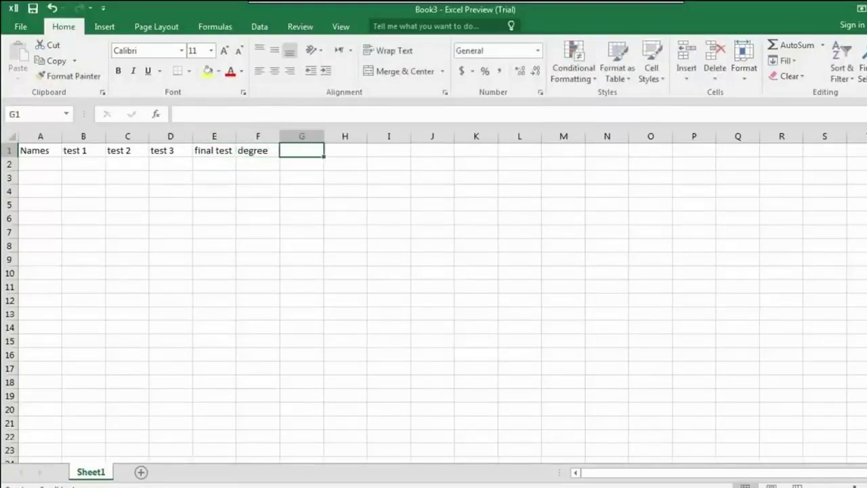
click(334, 152)
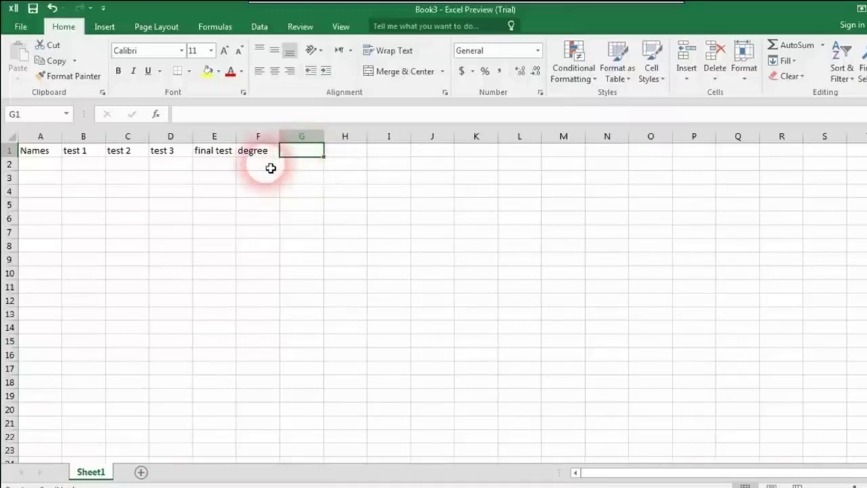
Enter "MAX" in cell A2 and the mark 20 for each of test 1, test 2 and test 3
click(54, 164)
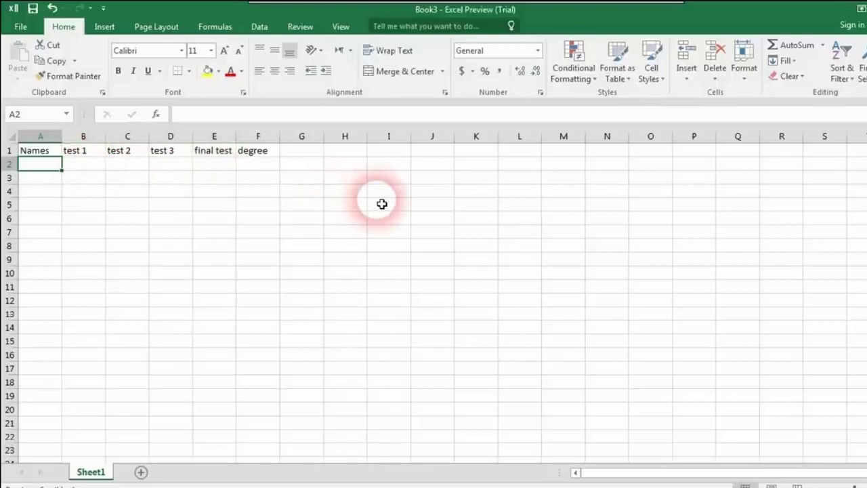
text(MAX)
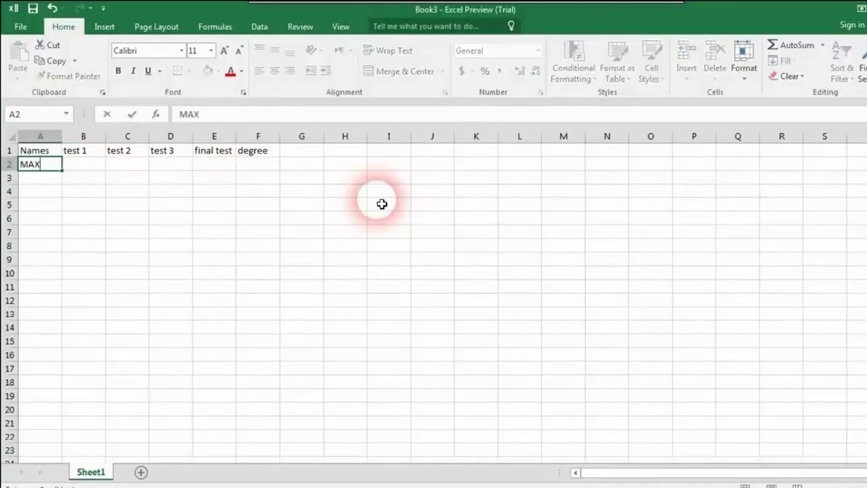
key(Tab)
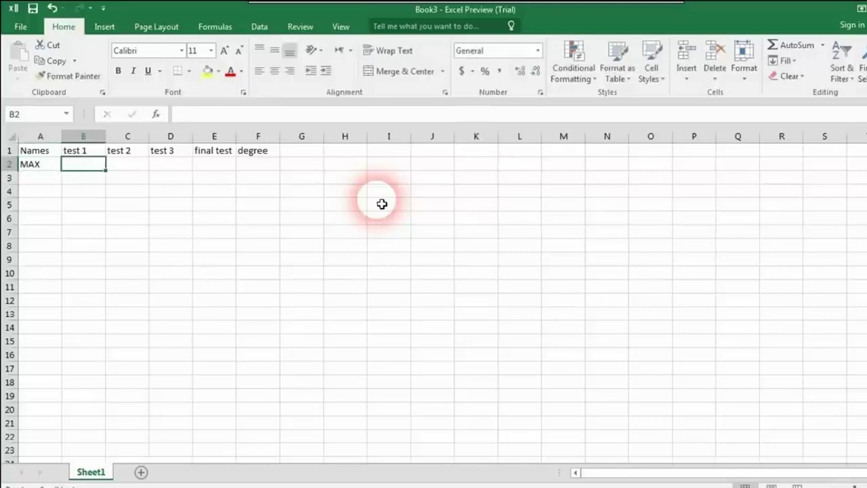
text(20)
key(Tab)
text(20)
key(Tab)
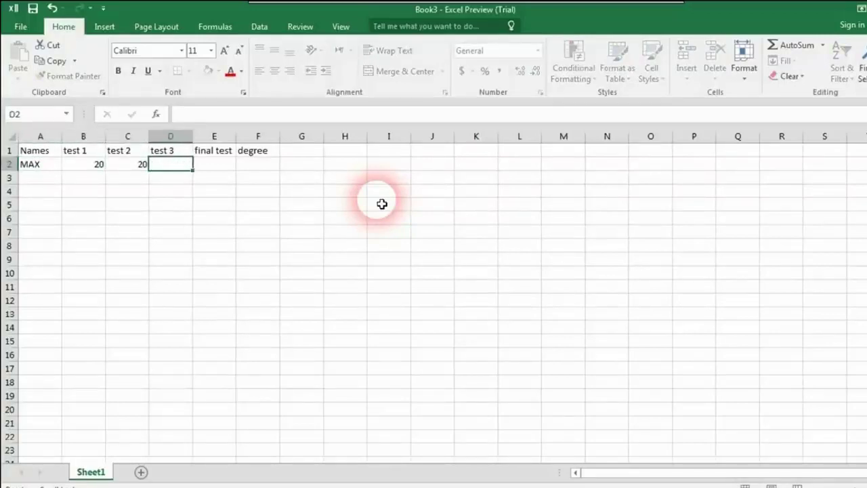
text(20)
key(Tab)
Complete the MAX row with 40 under "final test" and 100 under "degree"
text(4)
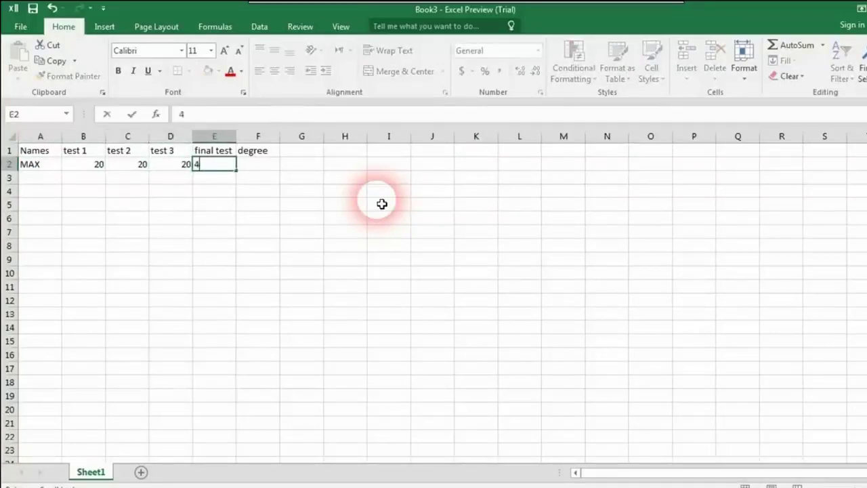
text(0)
key(Tab)
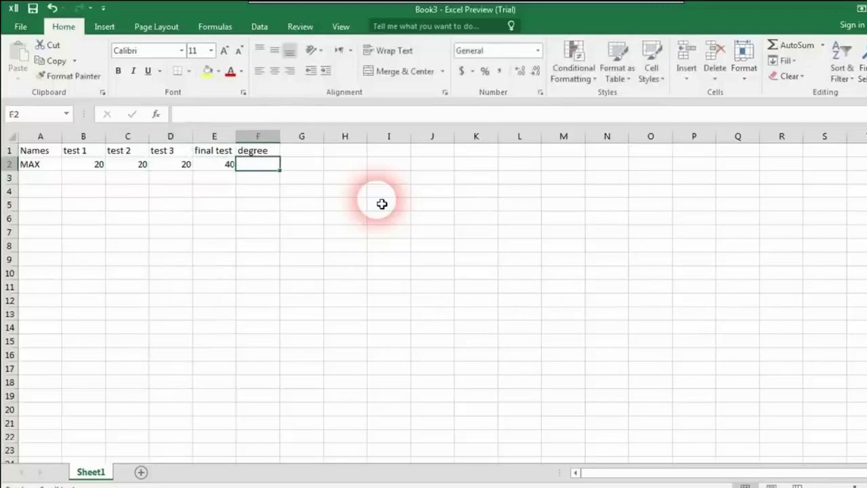
text(100)
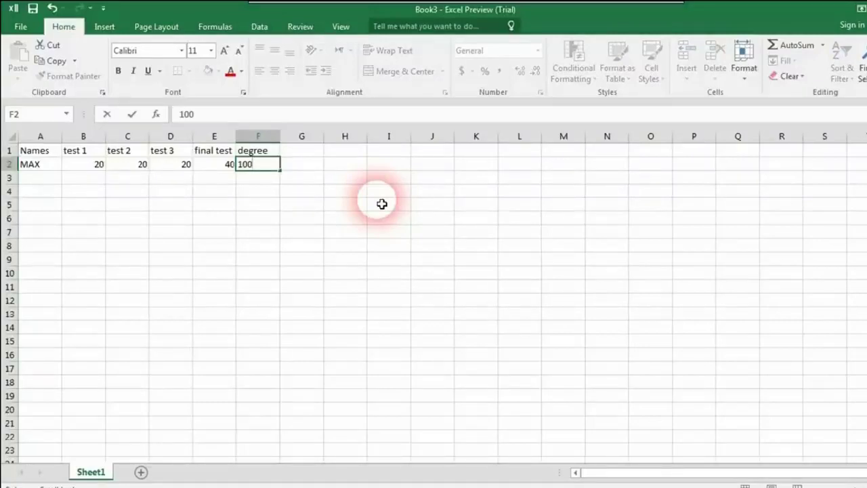
key(Tab)
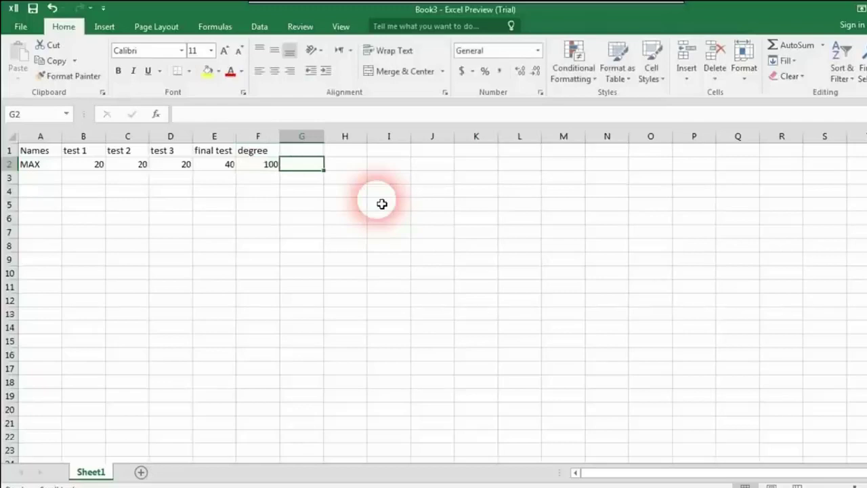
Step the active cell back and forth across row 2, from G2 back to A2, forward to E2 and back to C2
key(Left)
key(Left)
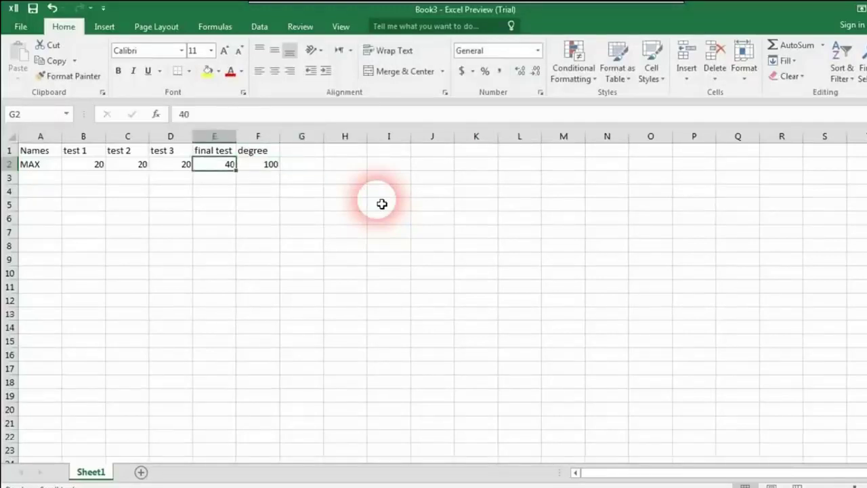
key(Left)
key(Left)
key(Left)
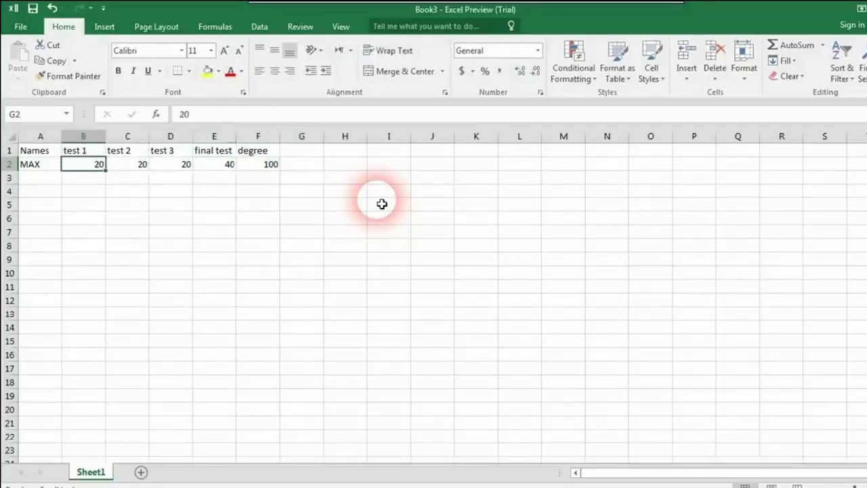
key(Left)
key(Right)
key(Right)
key(Right)
key(Right)
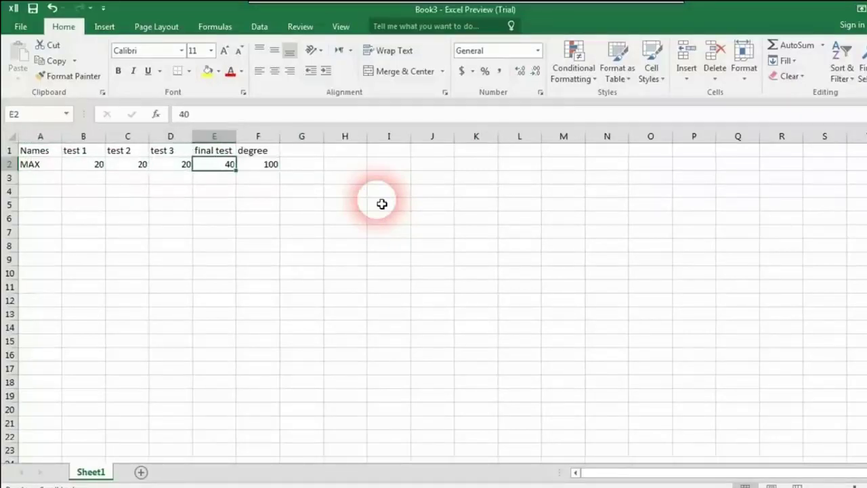
key(Left)
key(Left)
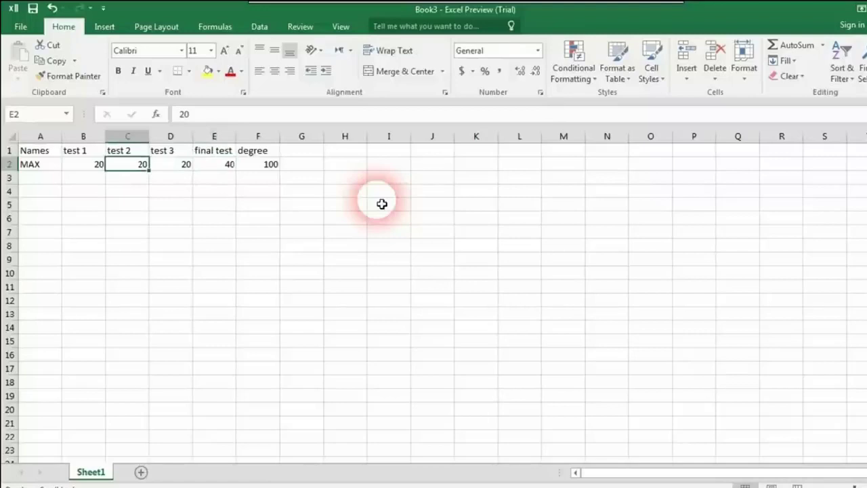
scroll(381, 204, down, 1)
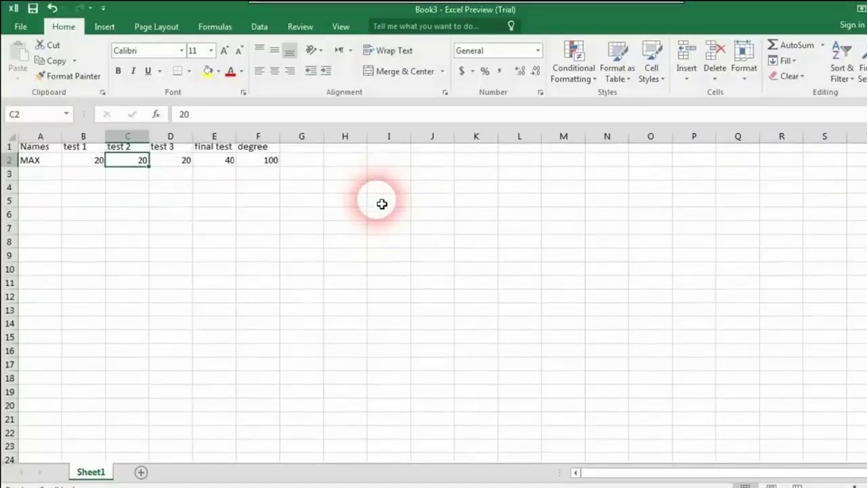
scroll(382, 203, up, 1)
Write the note "tab +shift" in cell A3, and erase it again
key(Return)
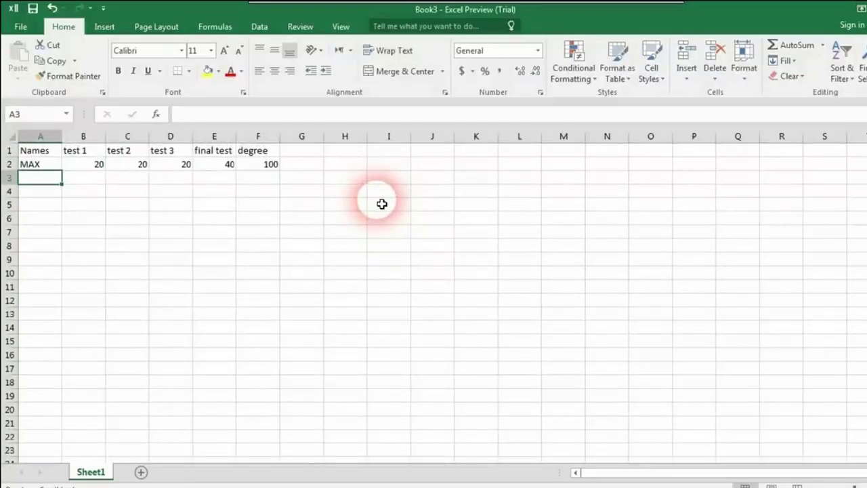
text(tab)
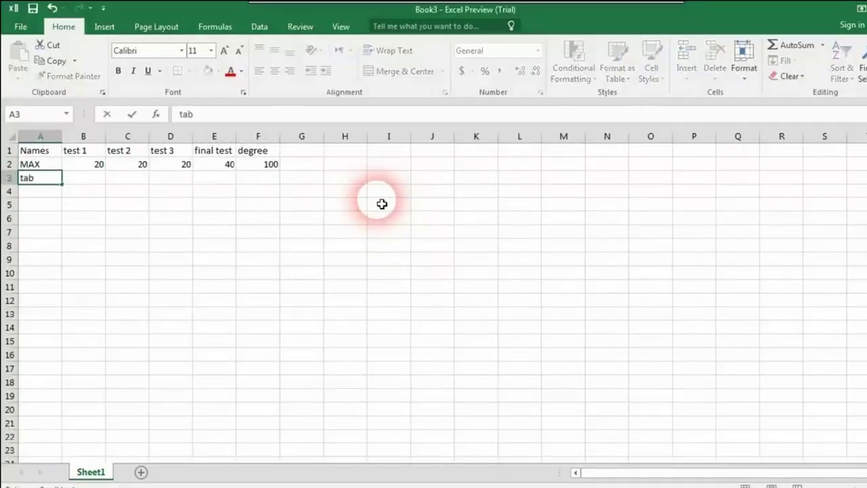
text( +shift)
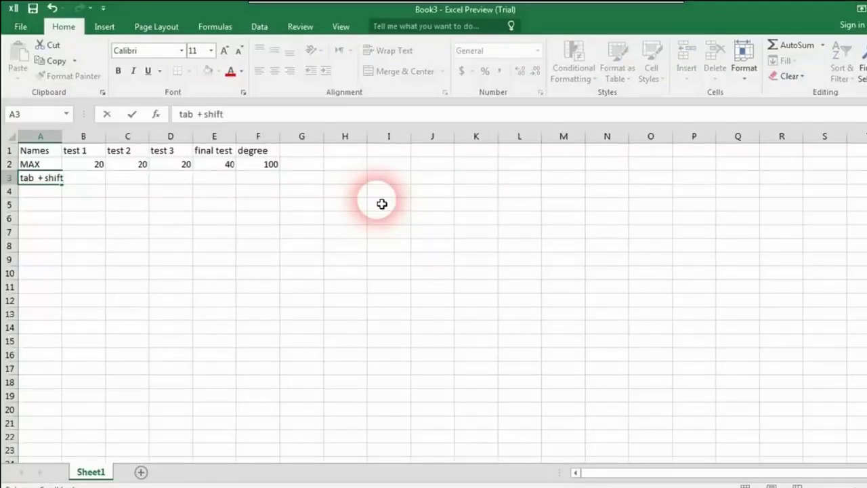
key(BackSpace)
key(BackSpace)
key(BackSpace)
key(BackSpace)
key(BackSpace)
key(BackSpace)
key(BackSpace)
key(BackSpace)
key(BackSpace)
key(BackSpace)
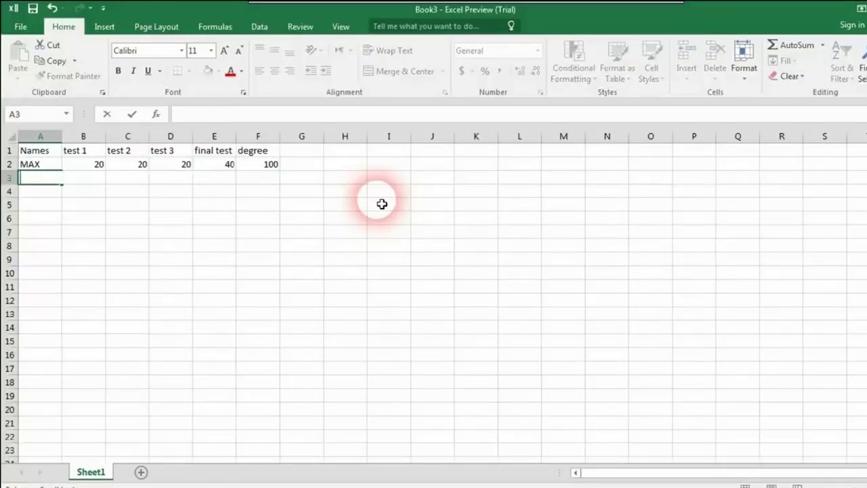
key(Return)
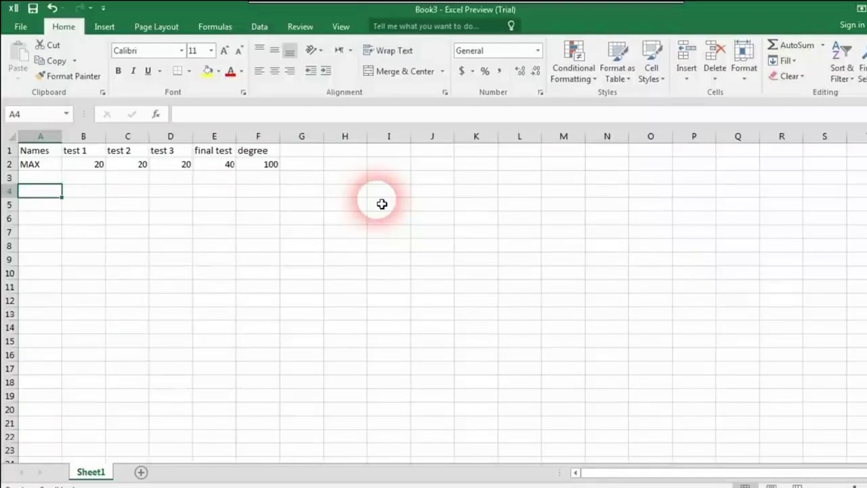
Step the active cell down column A from A4 to A8 and back up to A6
key(Down)
key(Down)
key(Down)
key(Down)
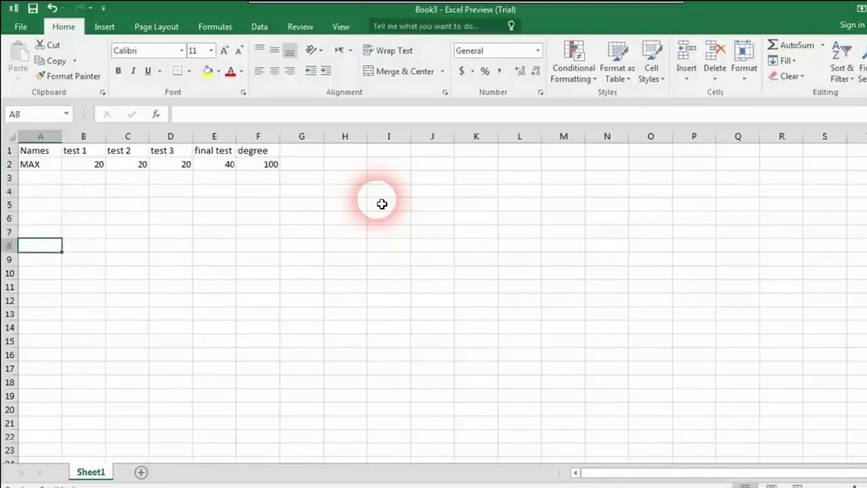
key(Up)
key(Up)
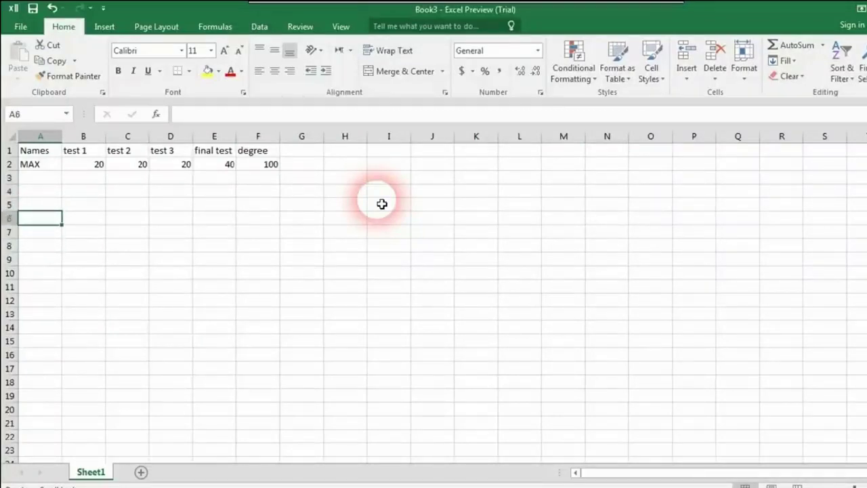
Write the note "enter" in cell A6, and erase it again
text(enter)
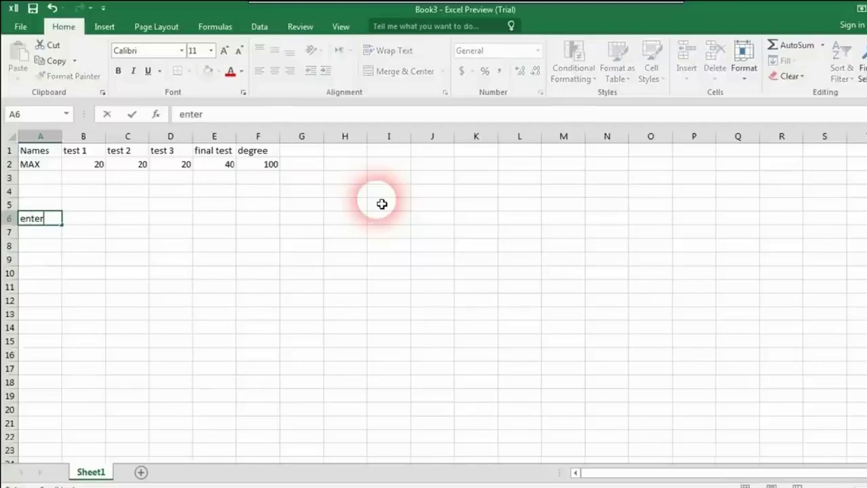
key(BackSpace)
key(BackSpace)
key(BackSpace)
key(BackSpace)
key(BackSpace)
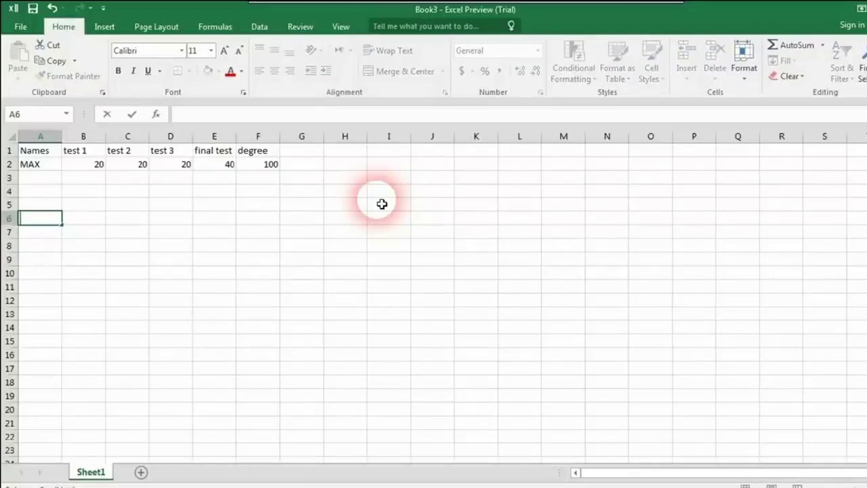
Write the note "shift + enter" in cell A5, and clear the cell again
key(shift+Return)
text(shift)
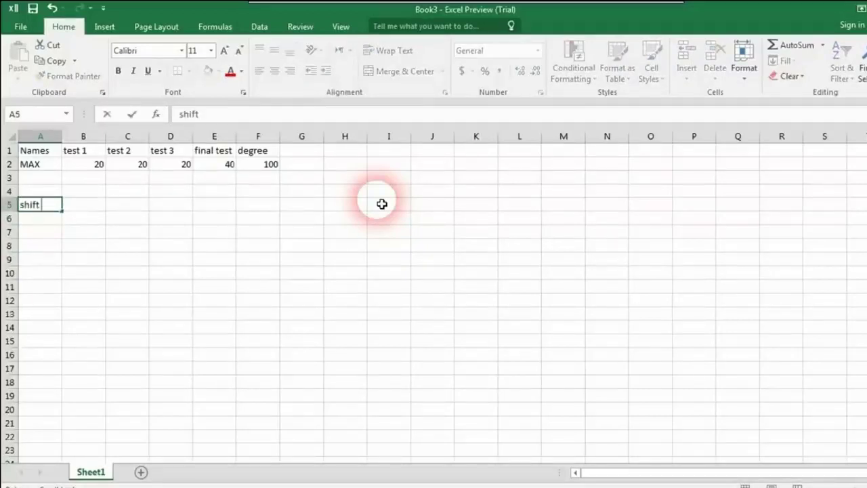
text( +rnter)
key(Return)
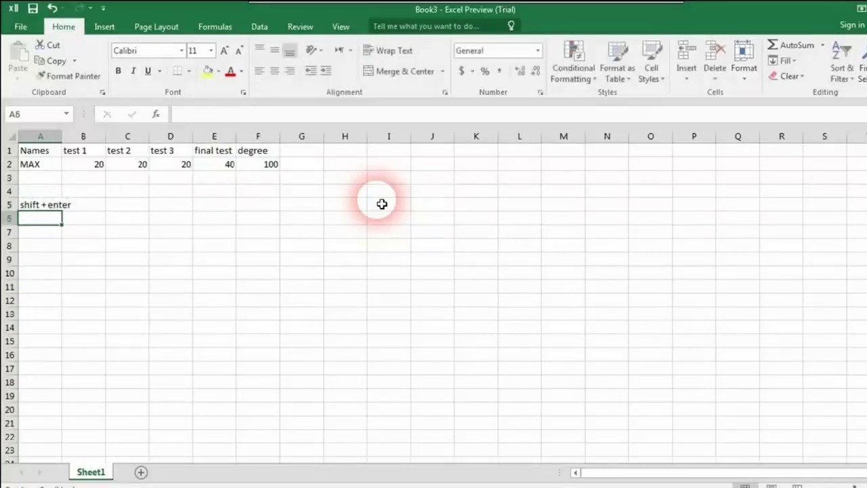
key(shift+Return)
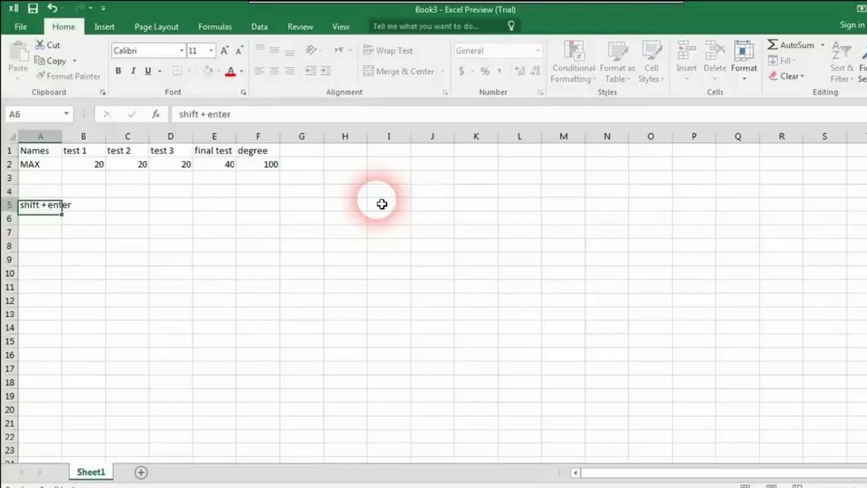
key(BackSpace)
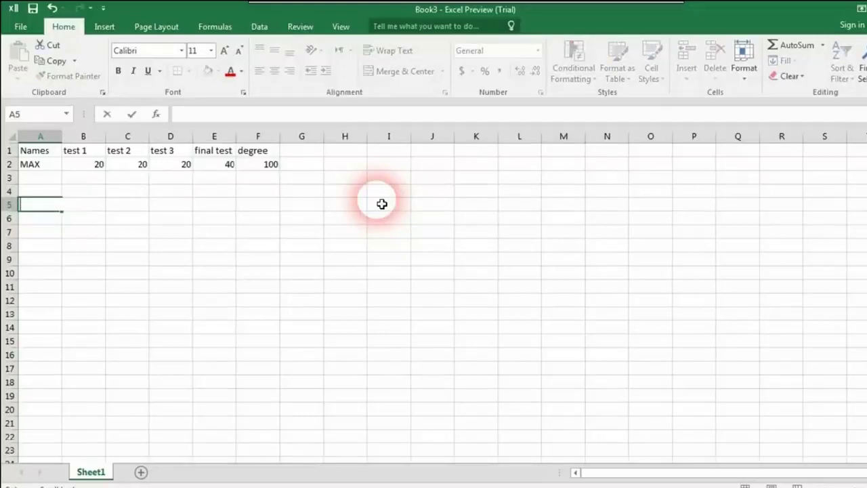
key(Return)
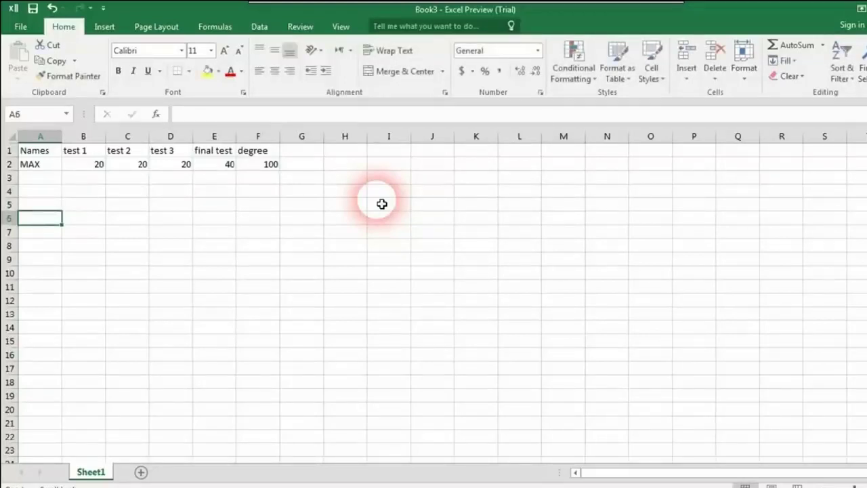
Enter the first three students' names below MAX, in cells A3, A4 and A5
key(Up)
key(Up)
key(Up)
text(ahmed)
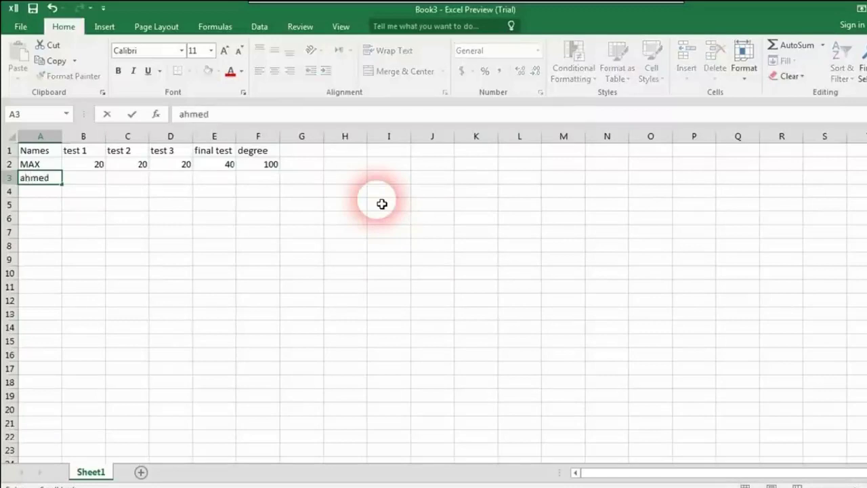
key(Return)
text(ali a)
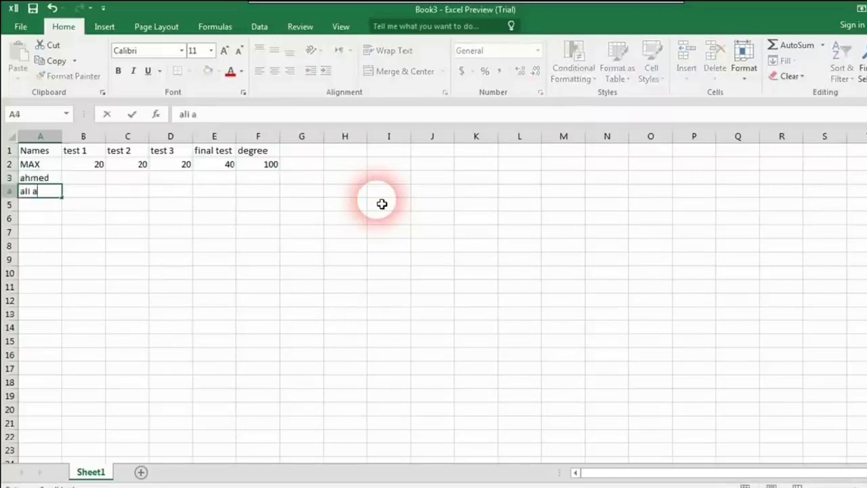
key(BackSpace)
key(BackSpace)
key(Return)
text(mustafa)
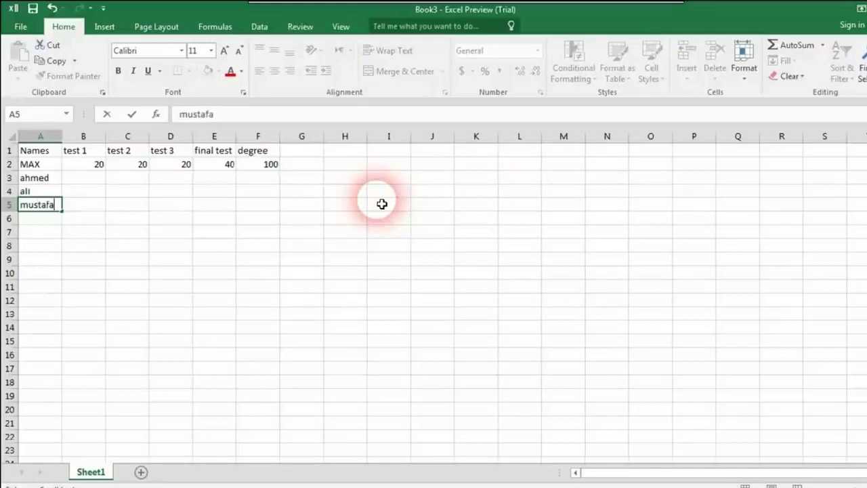
key(Return)
Complete the name list with two more students' names in cells A6 and A7
text(omar)
key(Return)
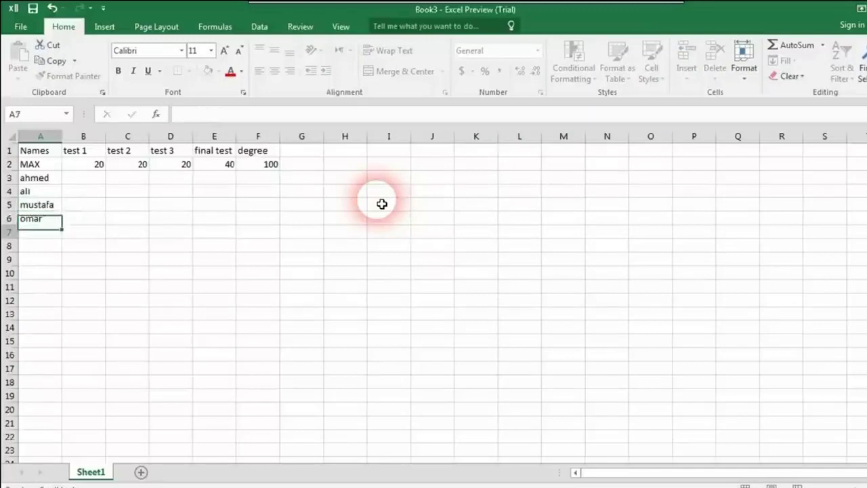
text(m,)
key(BackSpace)
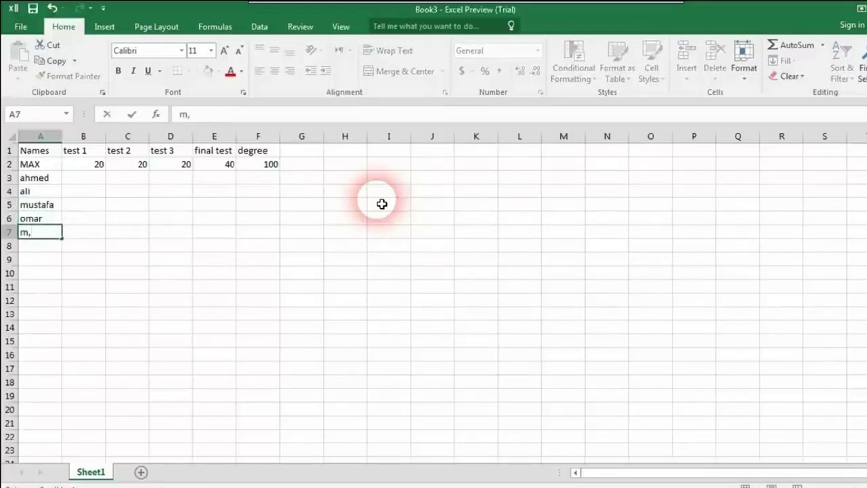
text(uhamed)
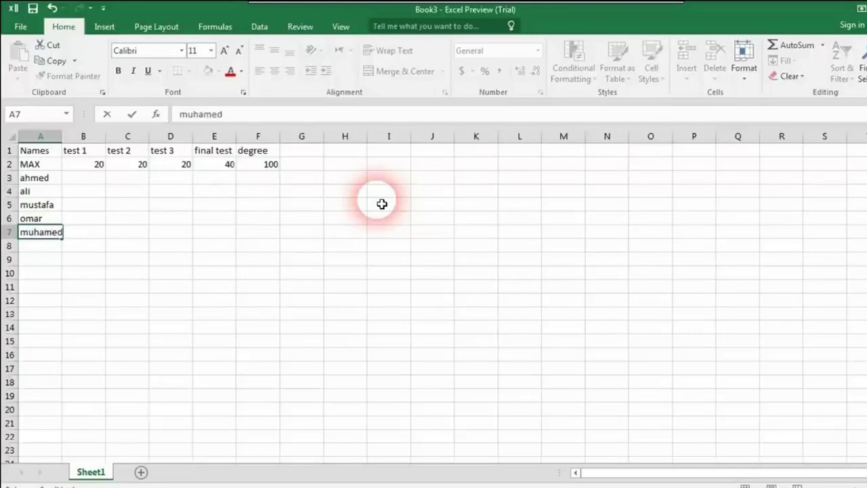
key(Return)
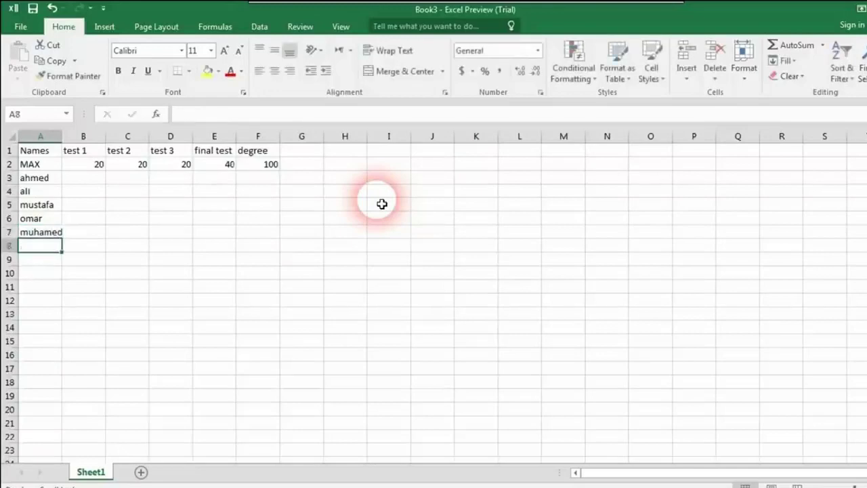
Enter the first student's marks in row 3: 10 for test 1 and 5 for test 2
key(Up)
key(Up)
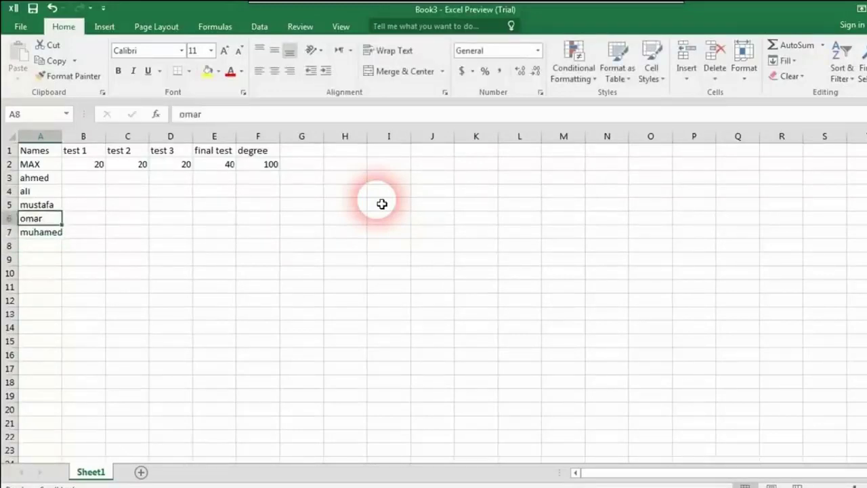
key(Up)
key(Up)
key(Up)
key(Down)
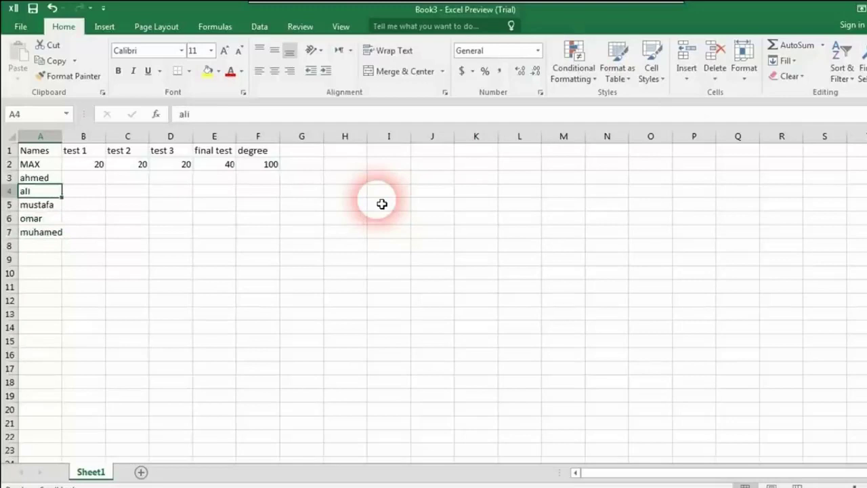
key(Up)
key(Right)
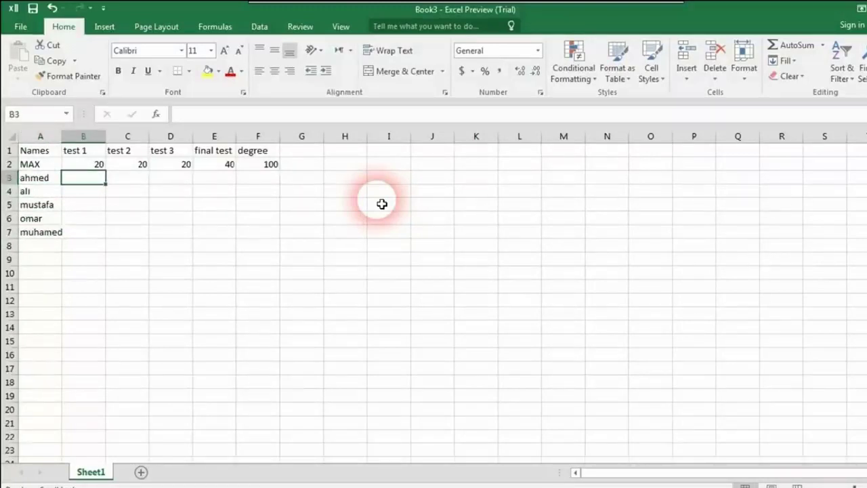
text(10)
key(Right)
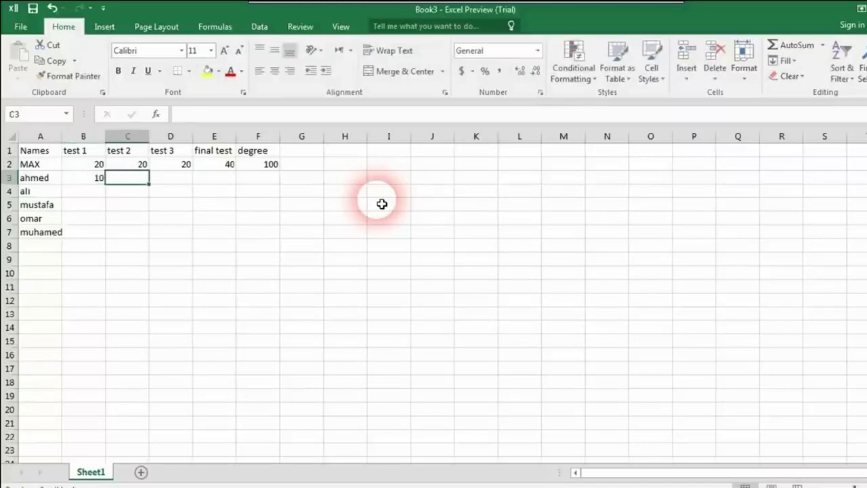
text(5)
key(Right)
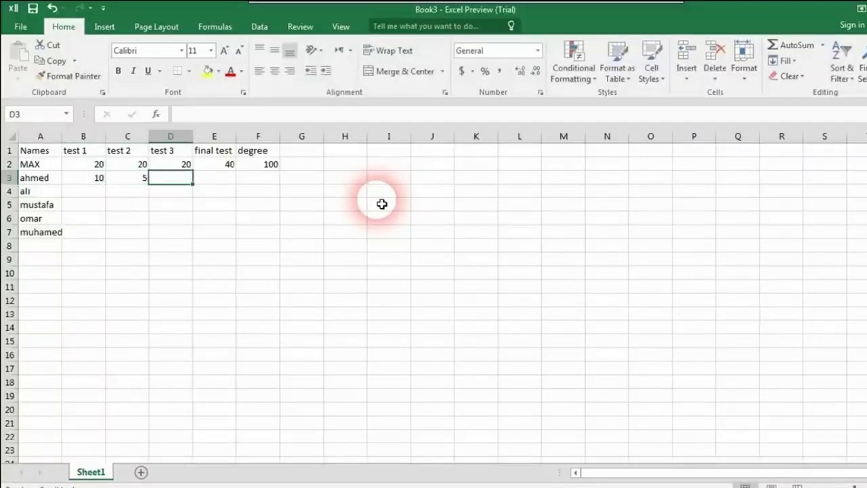
Continue row 3 with the mark 9 for test 3 and 25 for the final test
text(9)
key(Right)
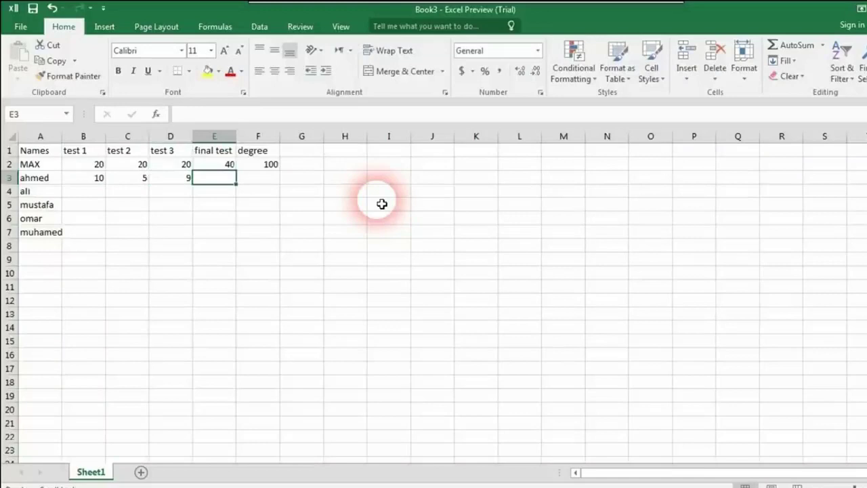
text(25)
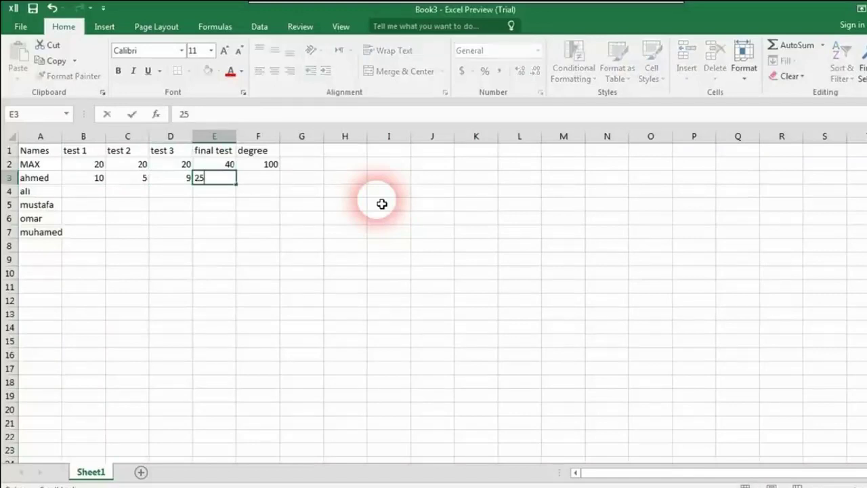
key(Right)
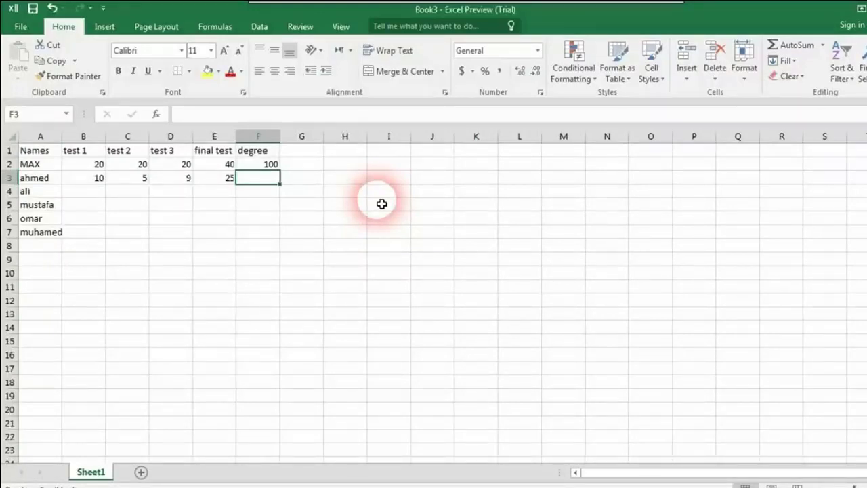
Enter the second student's marks in row 4: 15 for test 1, 20 for test 2, 10 for test 3 and 10 for the final test
key(Down)
key(Home)
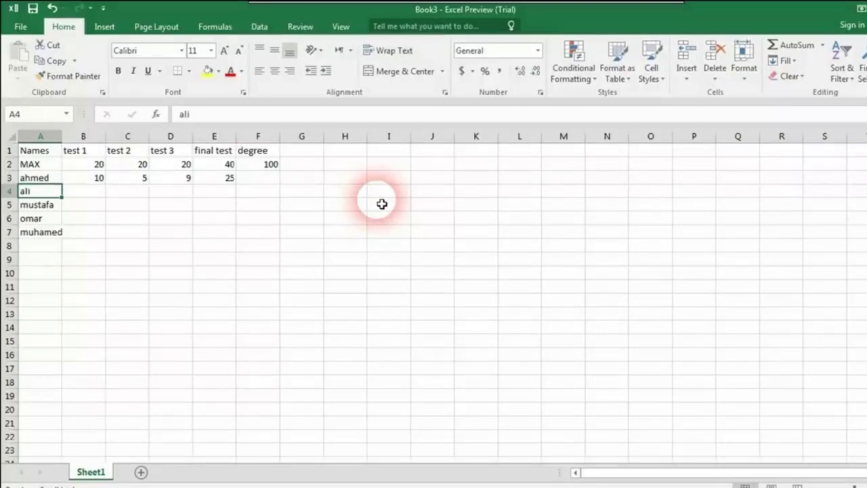
key(Right)
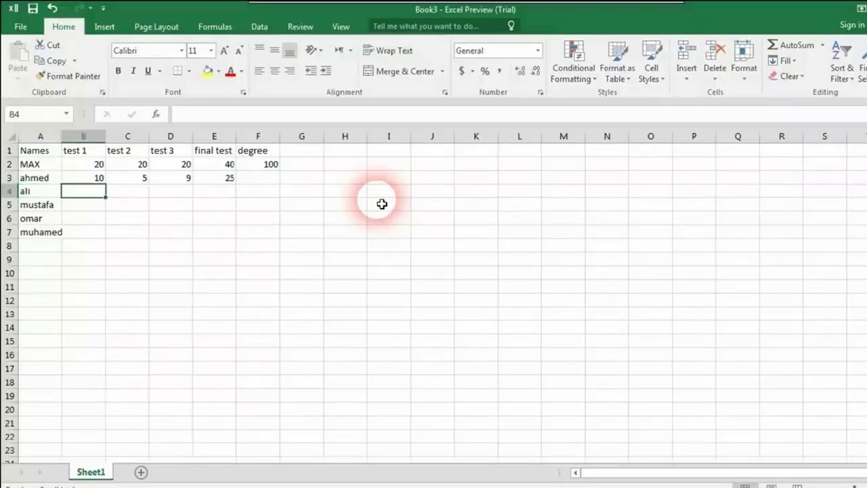
text(15)
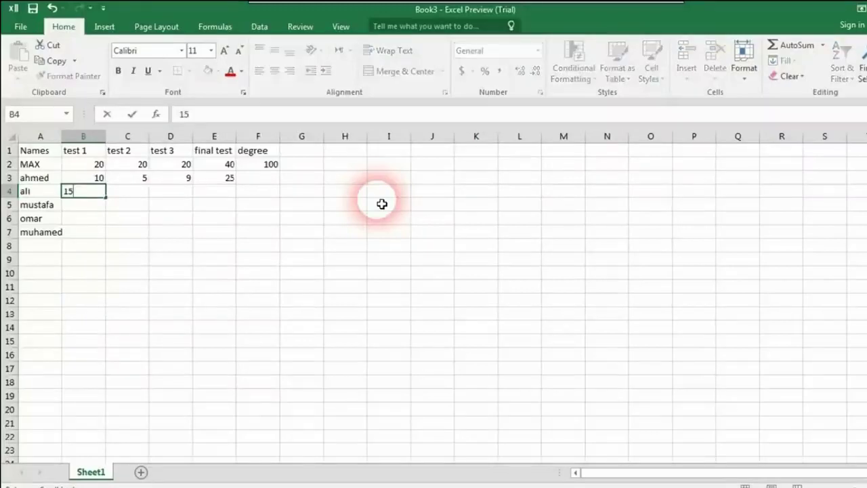
key(Right)
text(20)
key(Right)
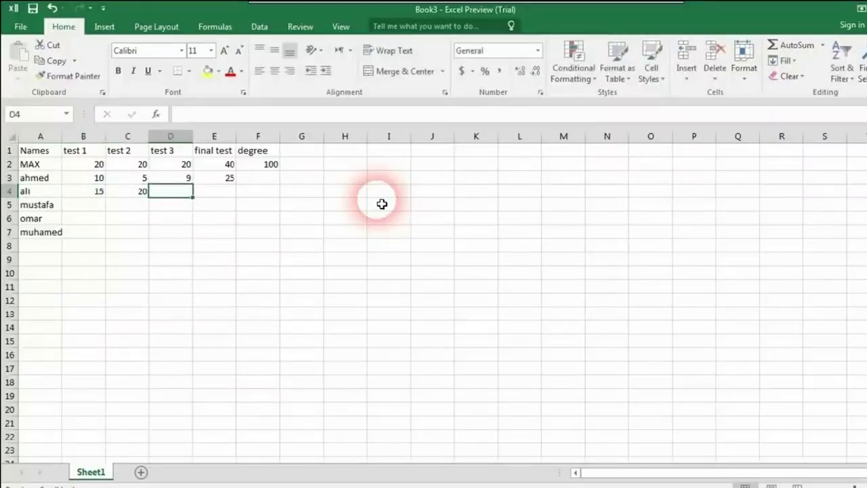
text(10)
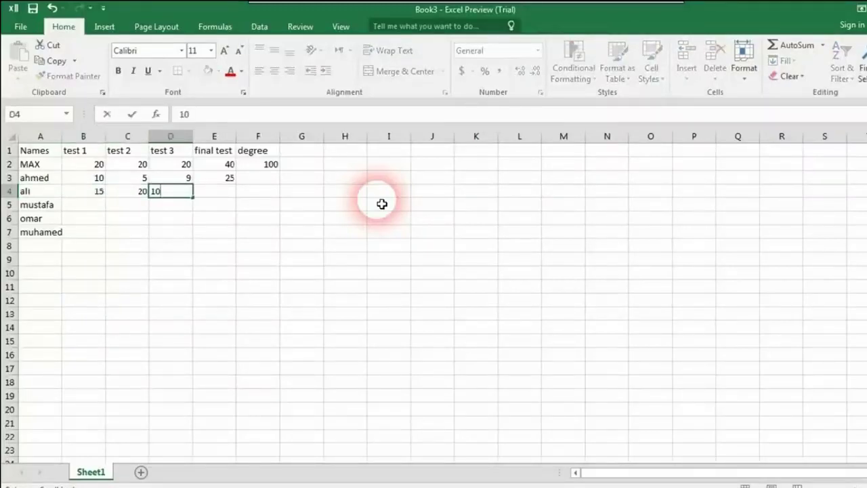
key(Right)
text(10)
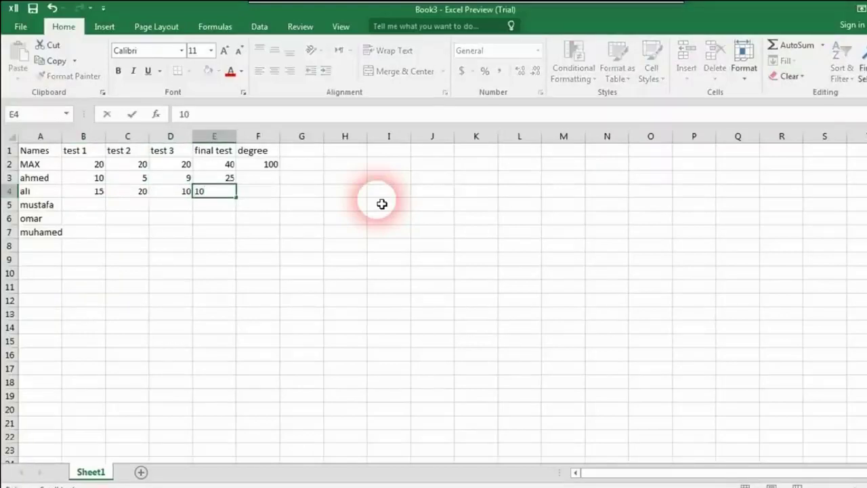
key(Right)
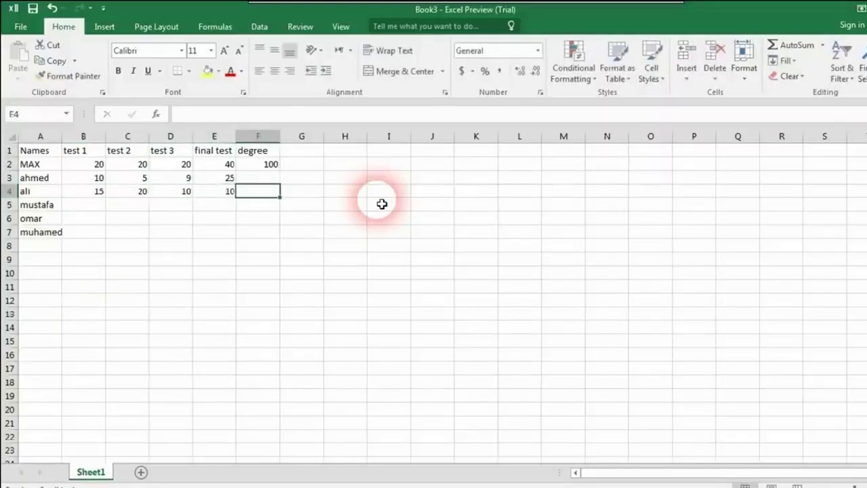
Enter the third student's first marks in row 5: 20 for test 1 and 20 for test 2
key(Return)
key(Right)
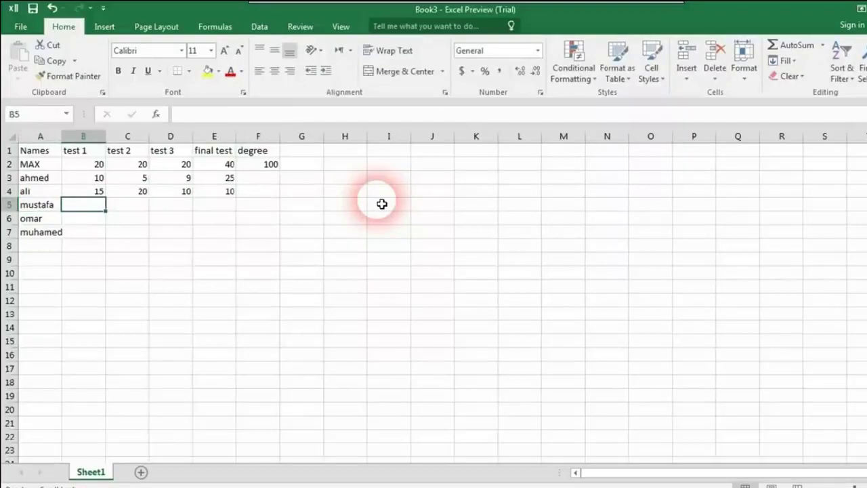
text(20)
key(Right)
text(20)
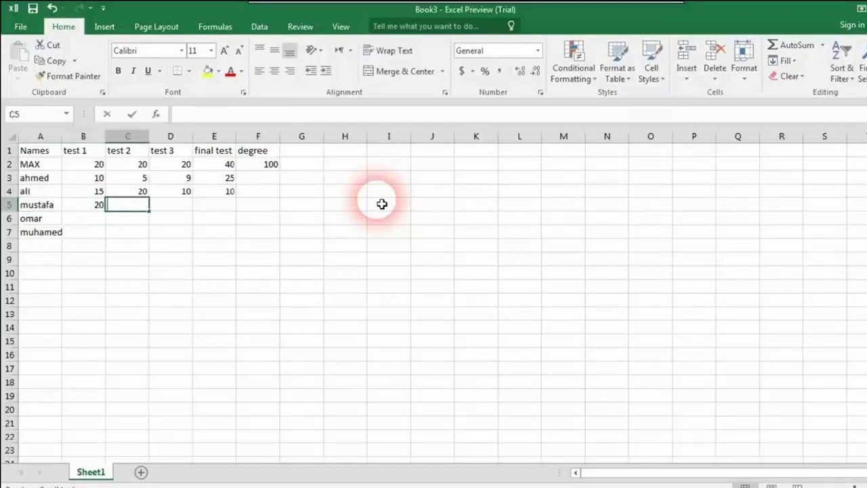
key(Right)
Complete row 5 with the mark 20 for test 3 and 10 for the final test
text(020)
key(BackSpace)
key(BackSpace)
key(BackSpace)
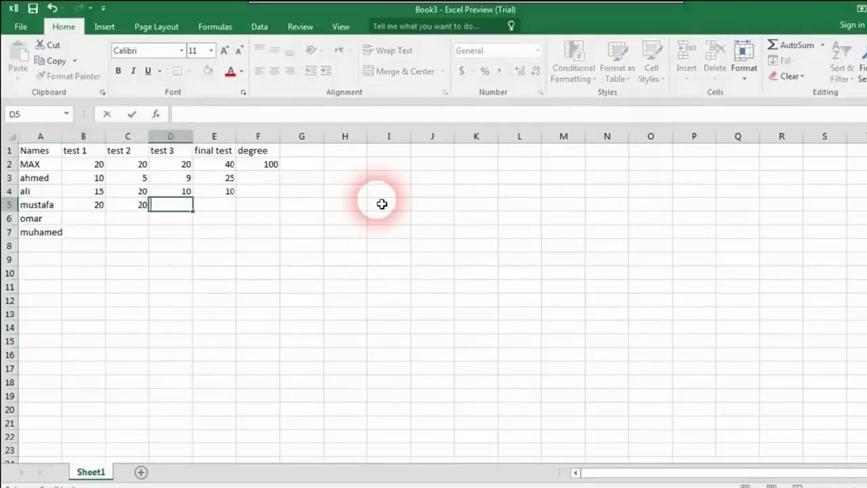
text(20)
key(Right)
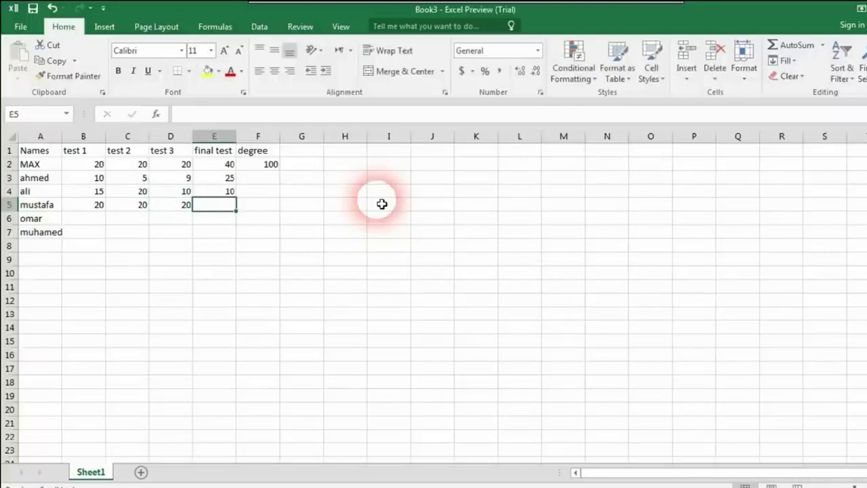
text(10)
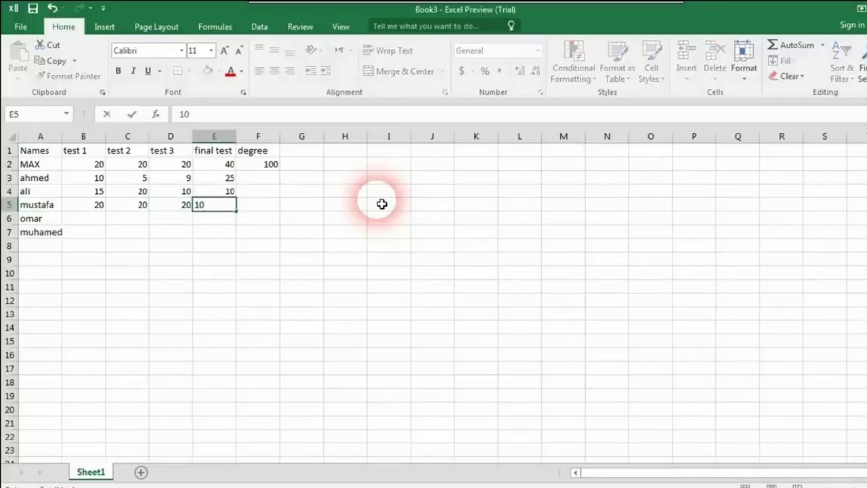
key(Right)
key(Right)
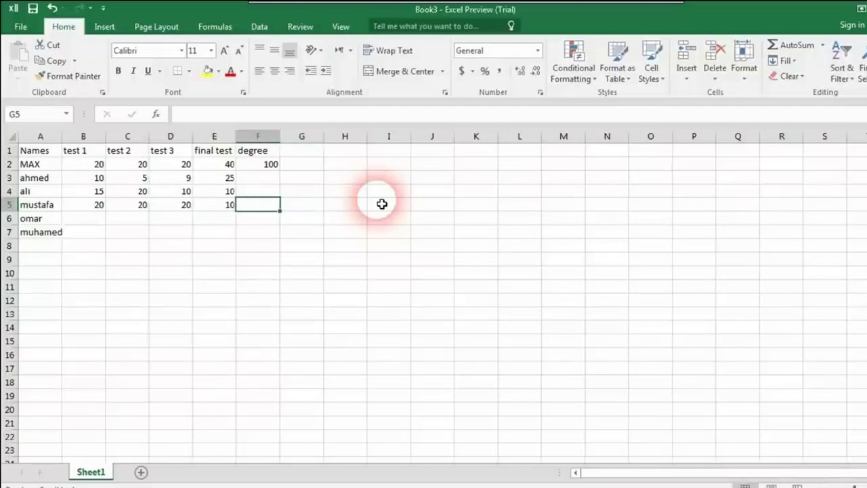
Enter the fourth student's marks in row 6: 15 for test 1, 19 for test 2, 10 for test 3 and 10 for the final test
key(Home)
key(Down)
key(Right)
text(15)
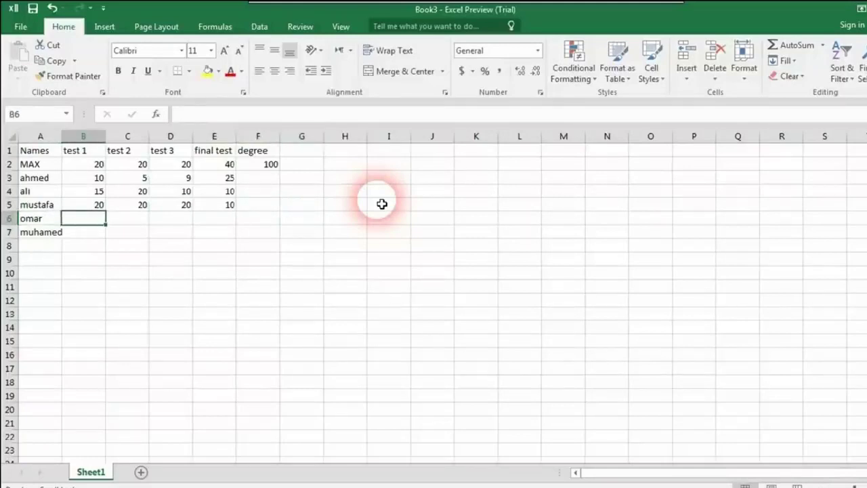
key(Right)
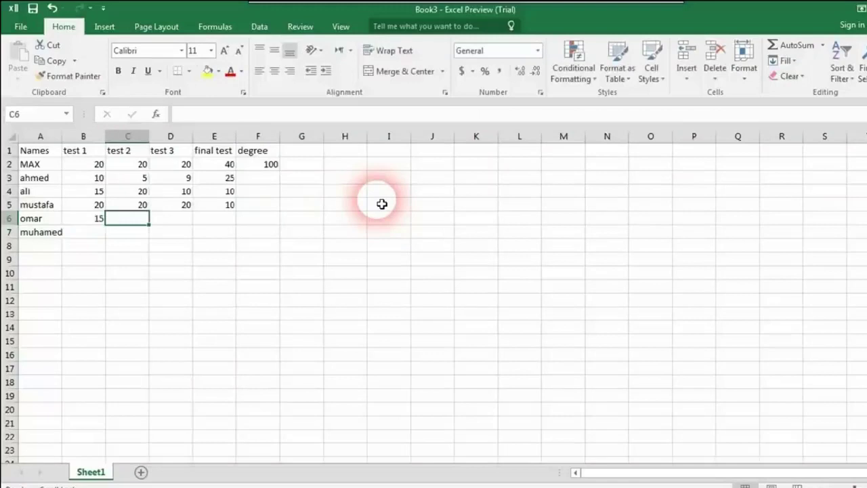
text(19)
key(Right)
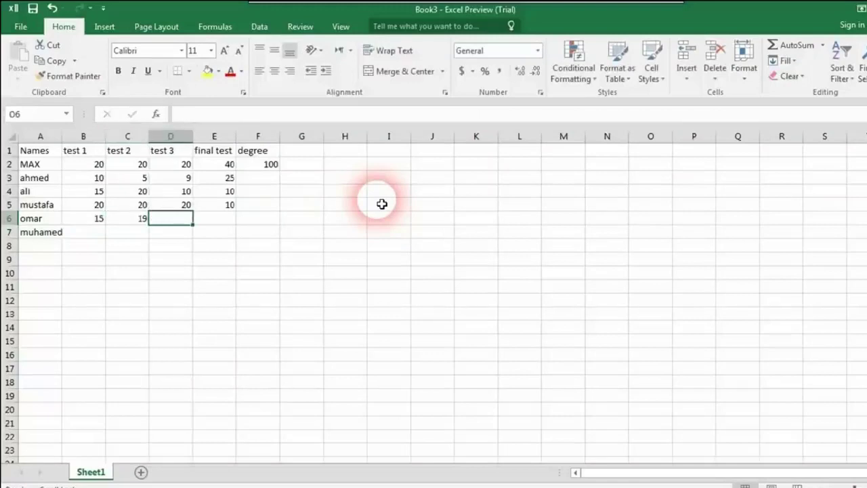
text(10)
key(Right)
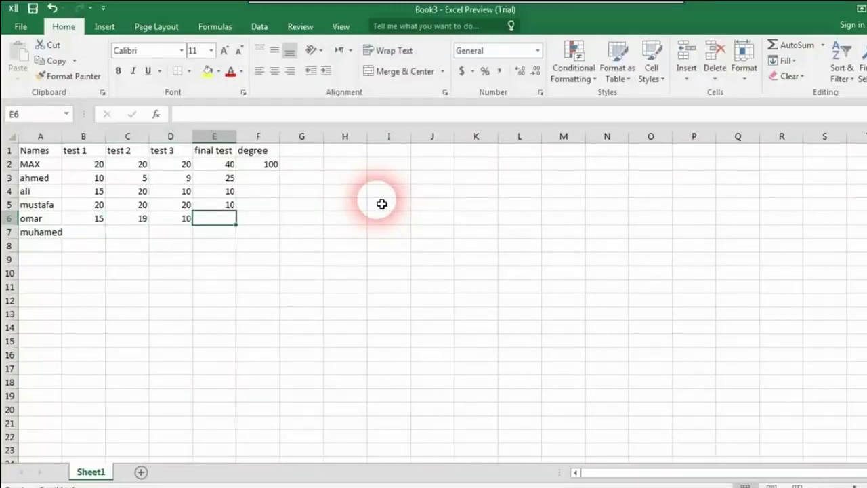
text(10)
key(Right)
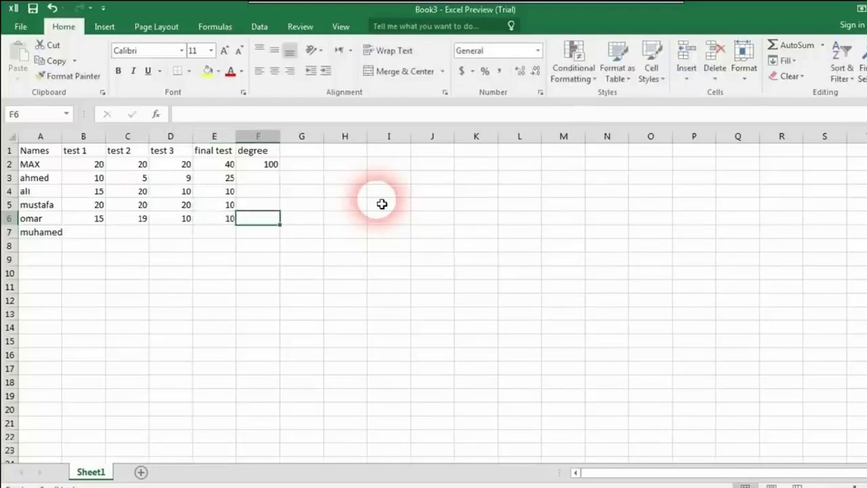
Enter the last student's first marks in row 7: 20 for test 1 and 20 for test 2
key(Right)
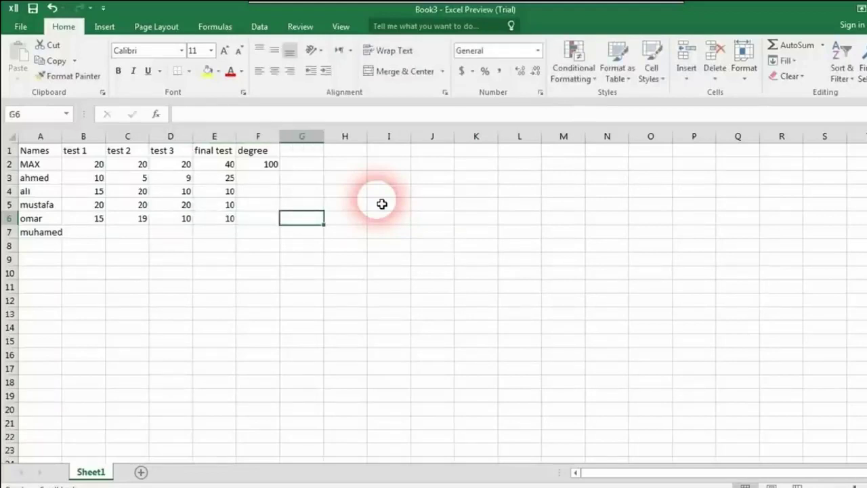
key(Up)
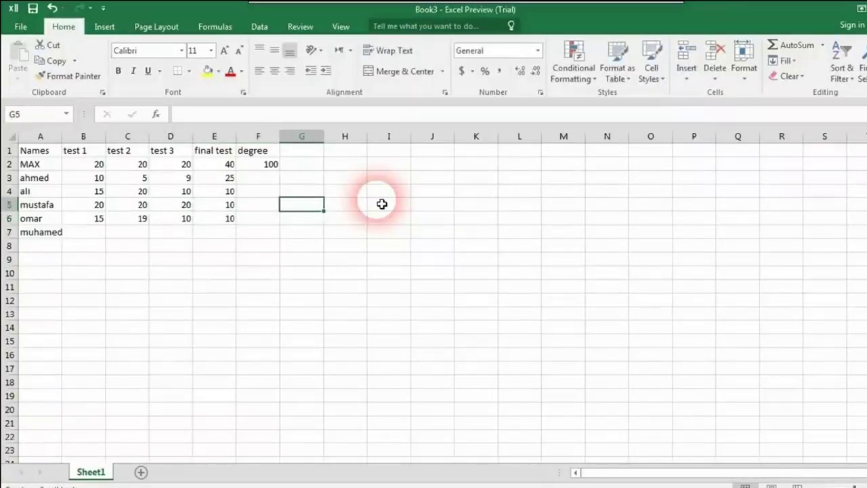
key(Left)
key(Down)
key(Down)
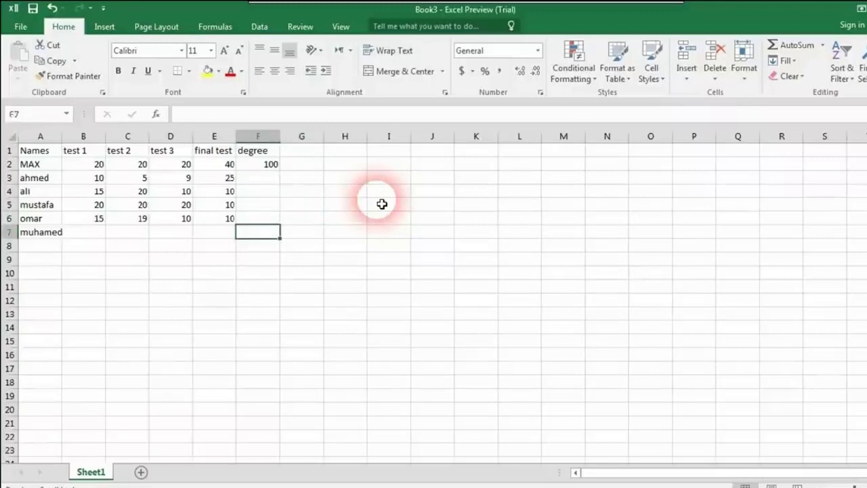
key(Left)
key(Left)
key(Left)
key(Left)
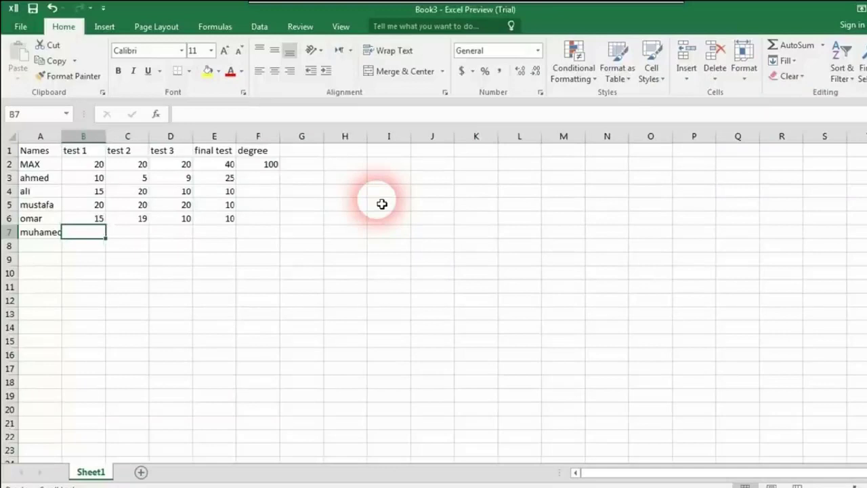
text(20)
key(Tab)
text(20)
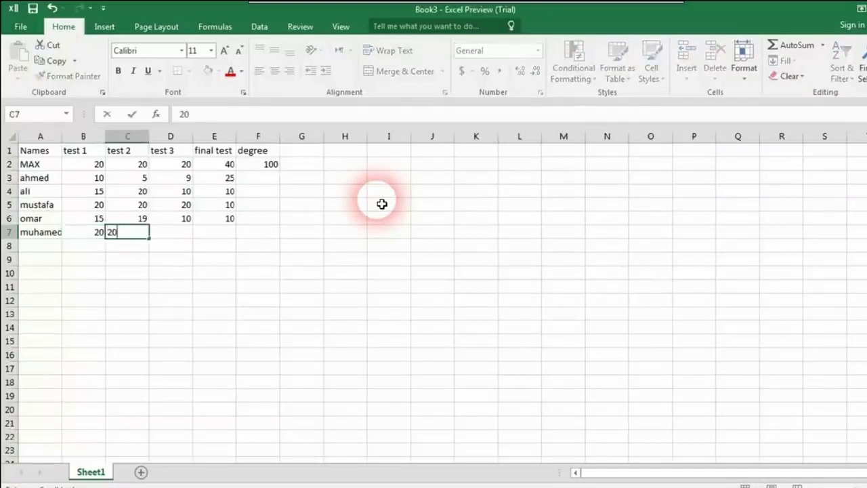
Complete row 7 with the mark 19 for test 3 and 39 for the final test
key(Tab)
text(19)
key(Tab)
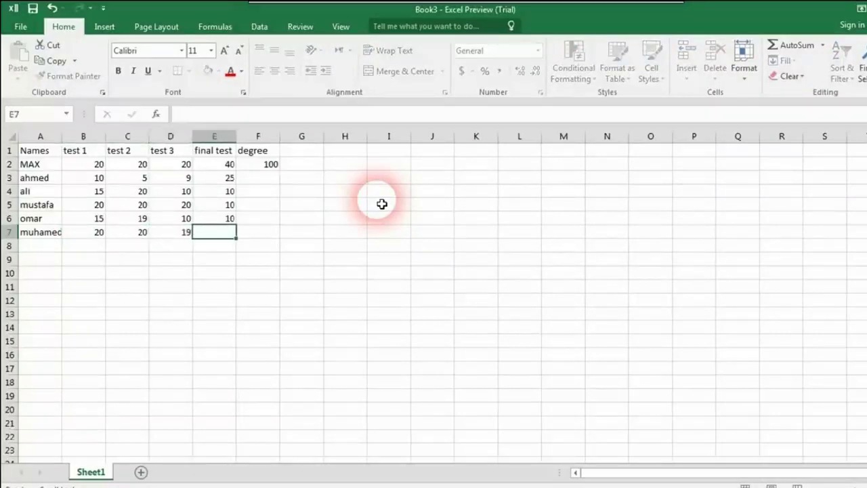
text(39)
key(Tab)
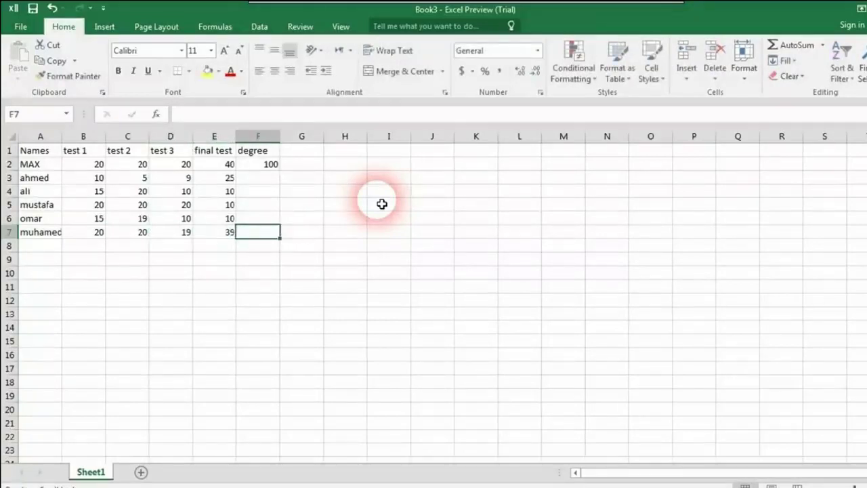
Review the degree cells F3:F7 against the maximum in F2, and the names and marks across the table A1:F7
click(224, 234)
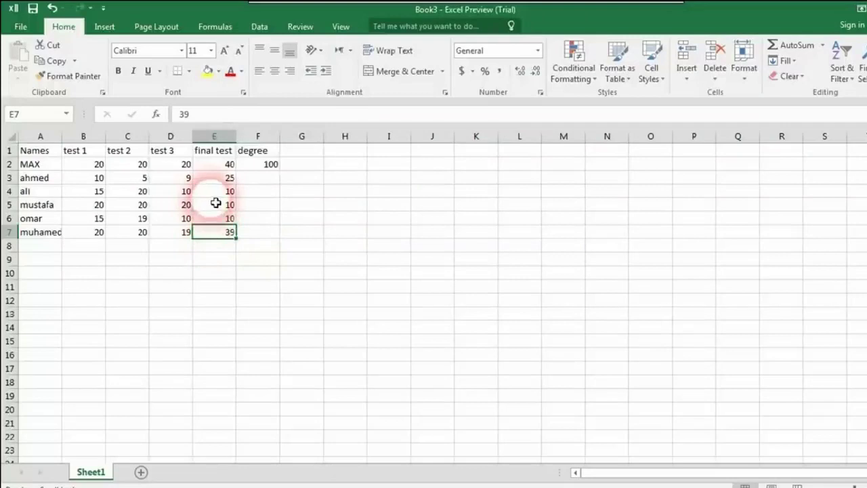
drag(257, 177, 265, 229)
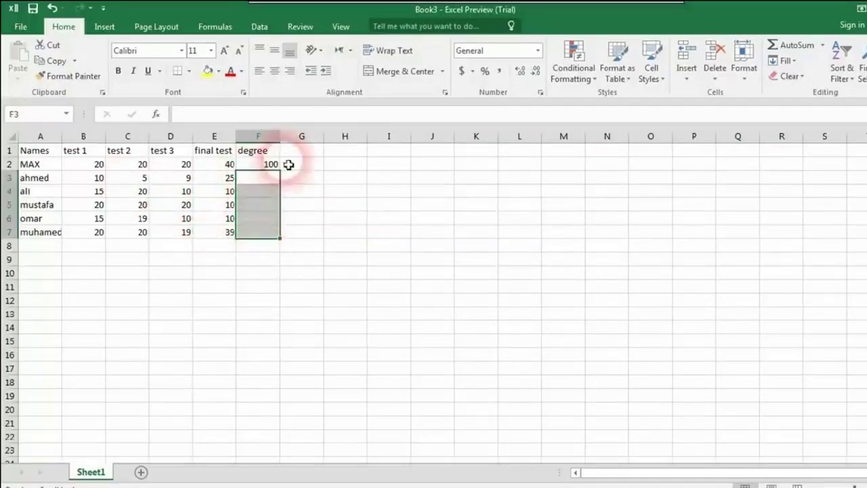
click(316, 202)
click(261, 178)
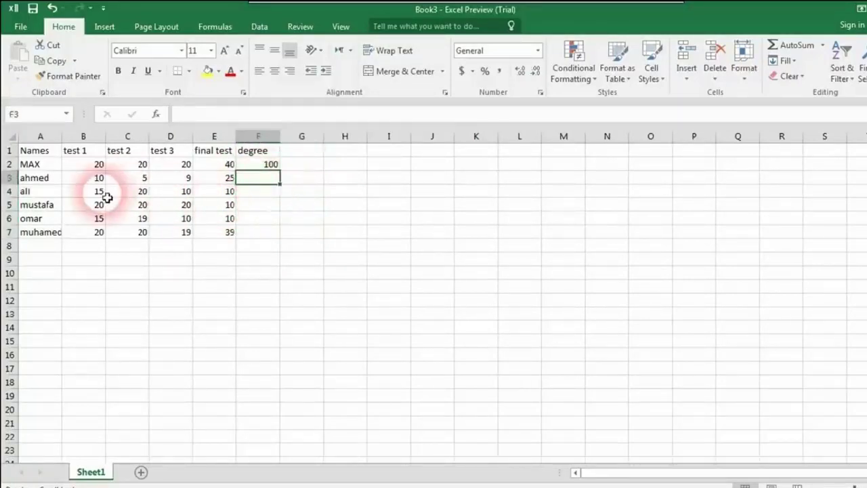
click(258, 220)
click(260, 232)
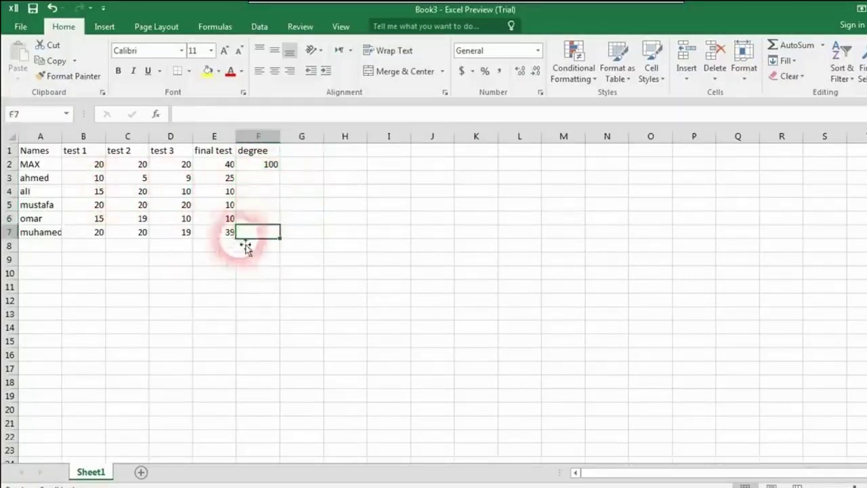
click(270, 166)
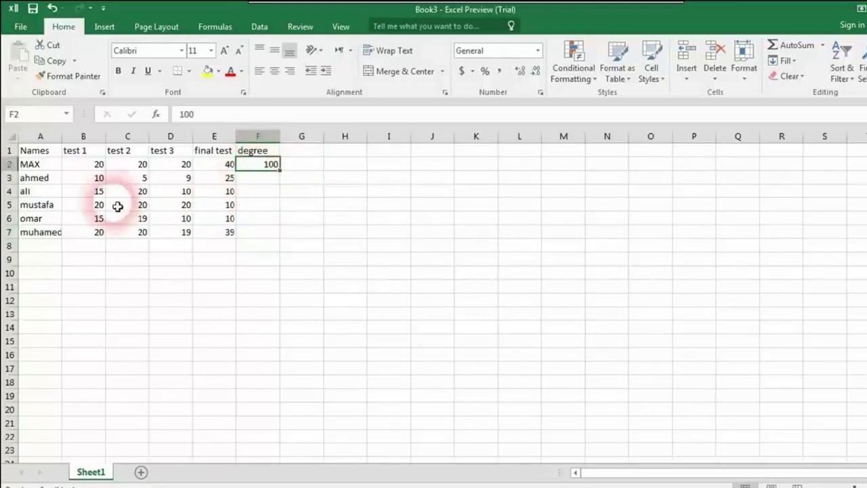
click(39, 179)
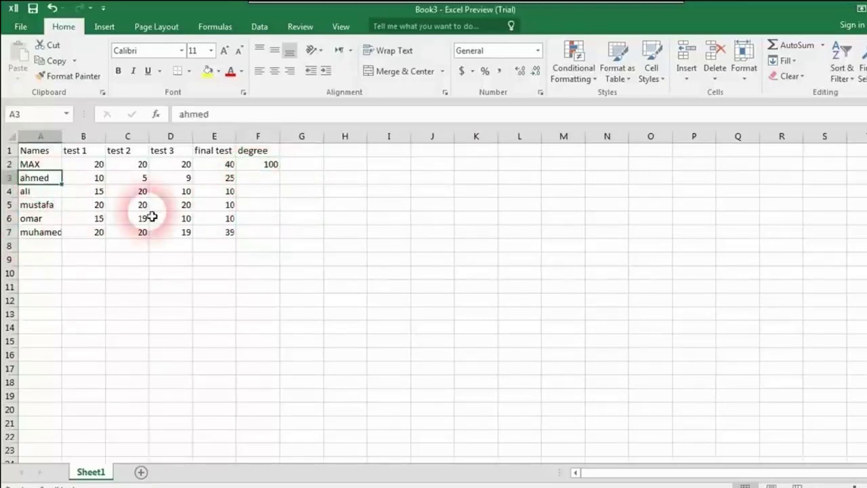
click(43, 150)
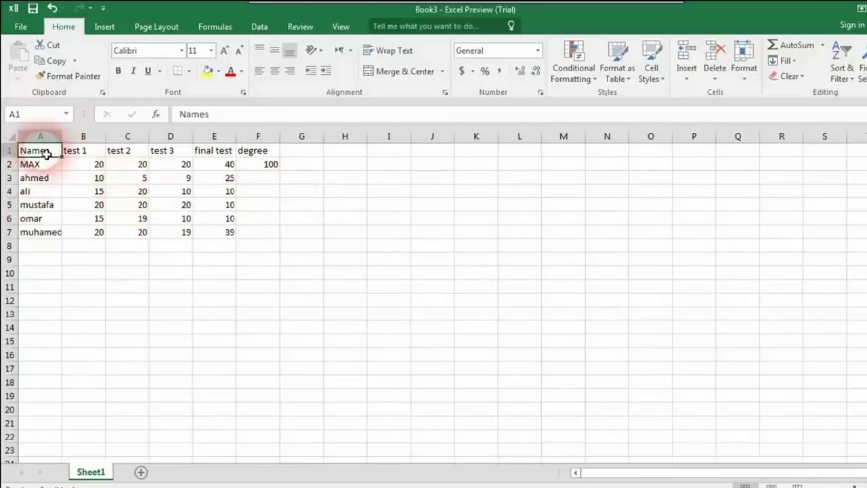
drag(39, 153, 272, 237)
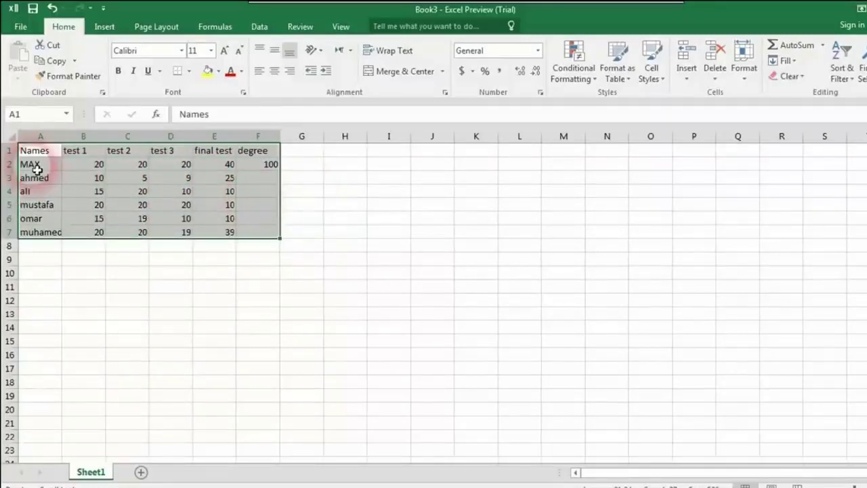
click(183, 204)
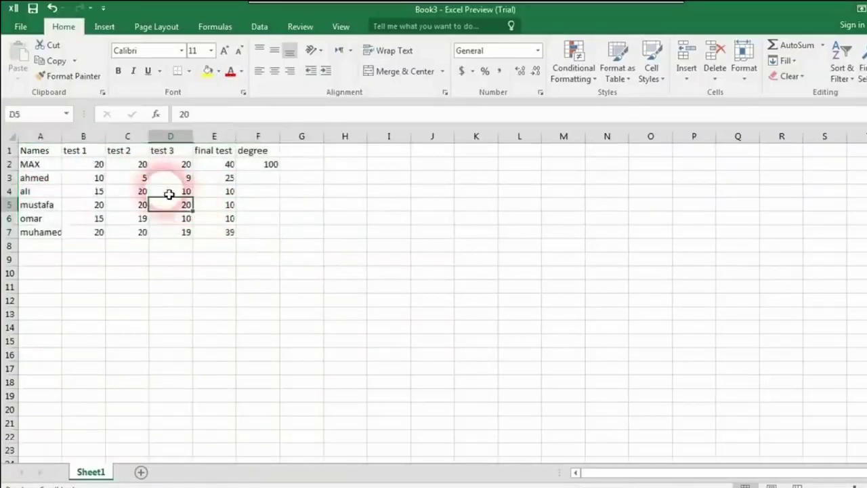
click(169, 195)
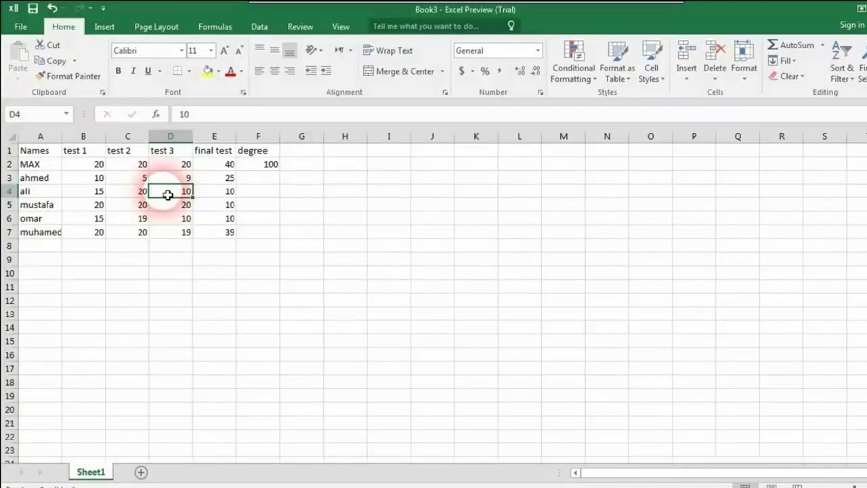
Start a list of shortcut labels below the grades table: "ctrl + z" in C9 and "ctrl + y" in C10
click(164, 249)
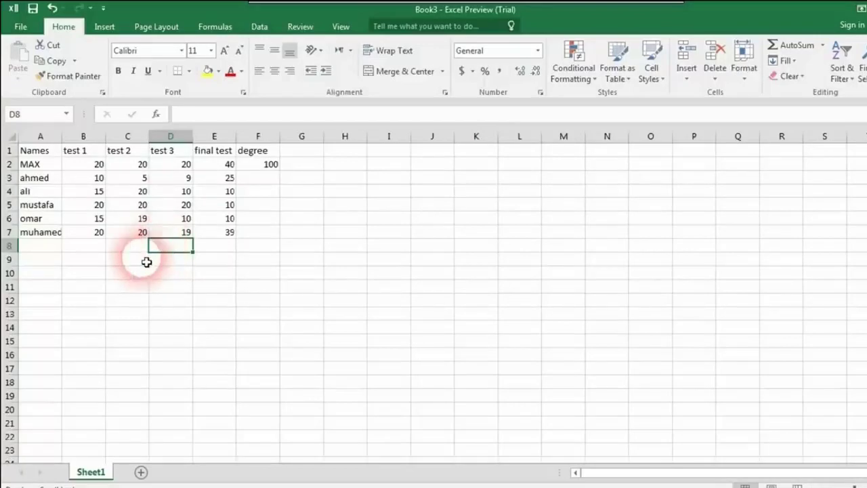
click(145, 262)
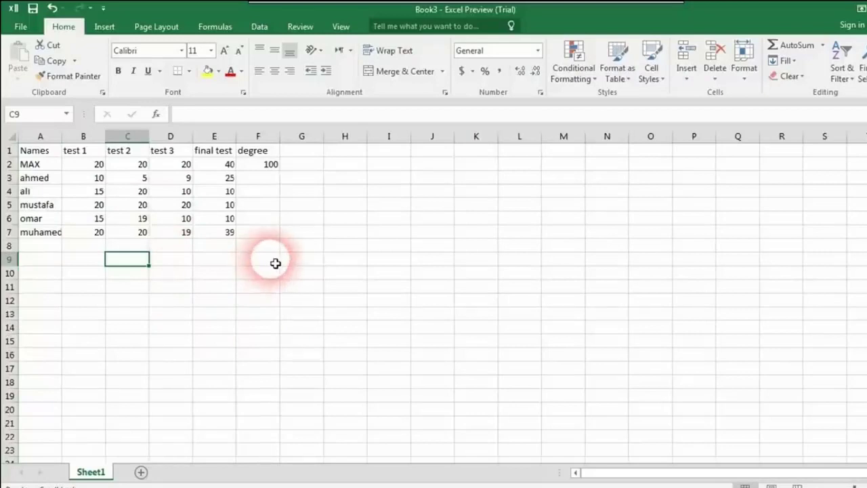
text(ctl)
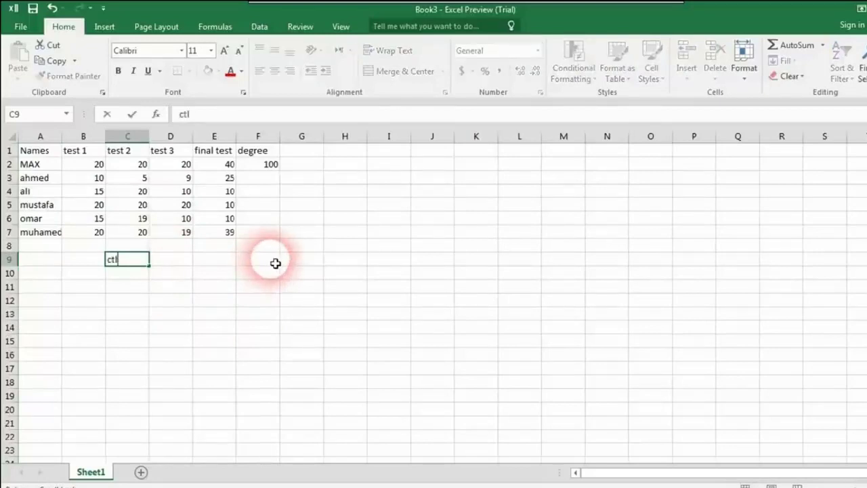
key(BackSpace)
text(rl + z)
key(Return)
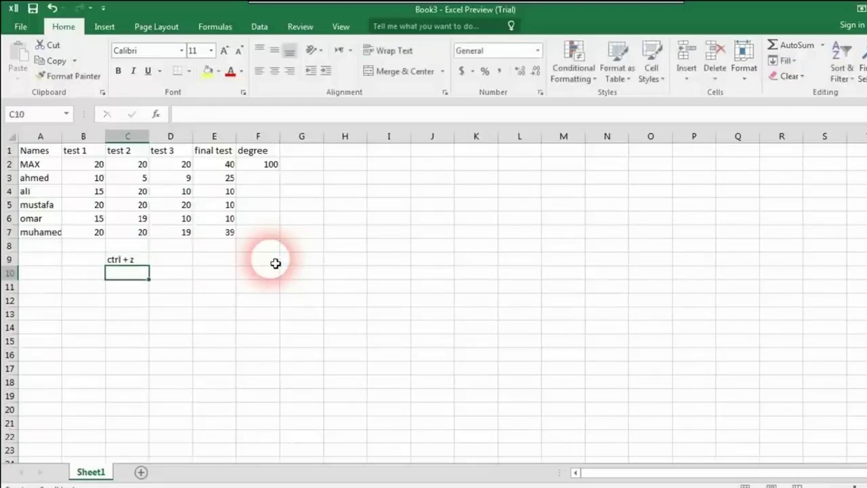
text(ctrl )
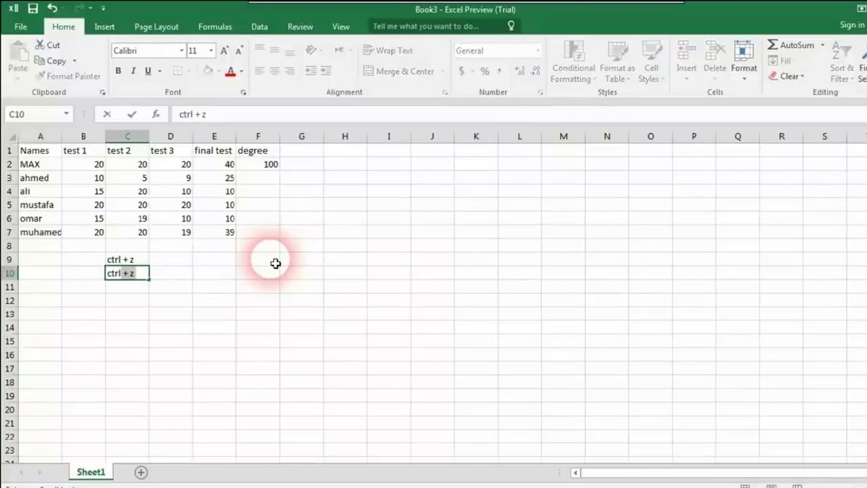
text(+ y)
key(Return)
Continue the label list with the text "ctrl + x" in C11 and "ctrl + c" in C12
text(ct)
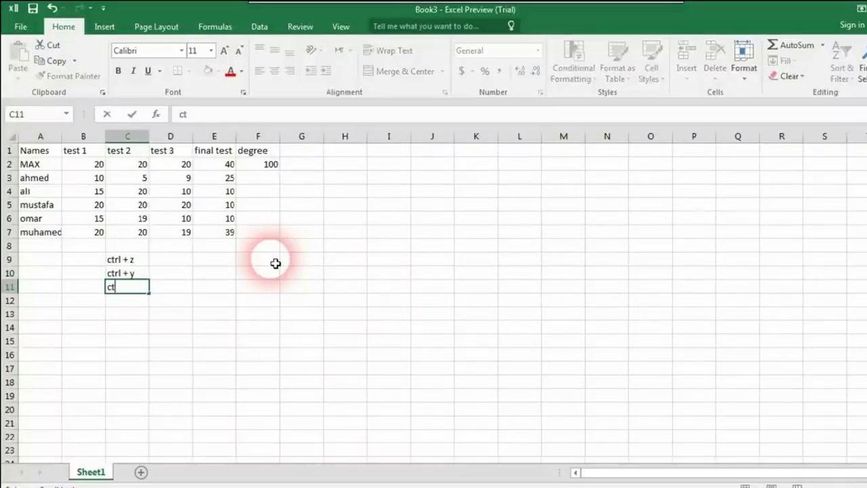
text(rl + x)
key(Return)
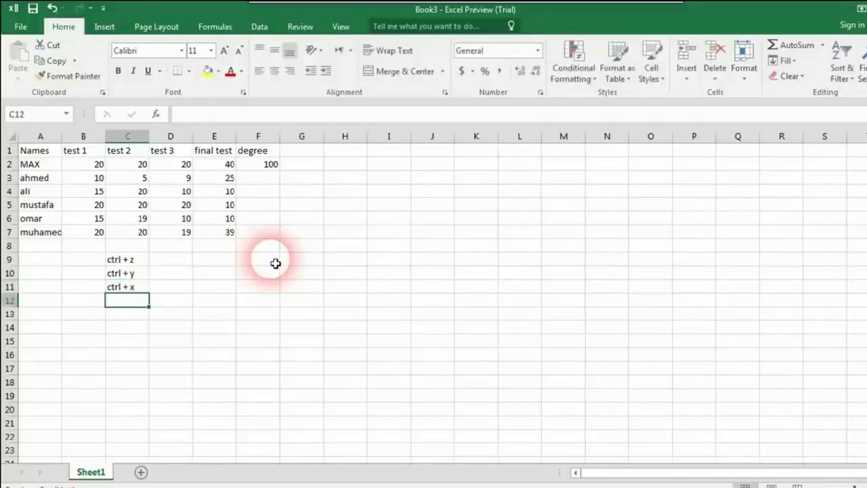
text(ctrl)
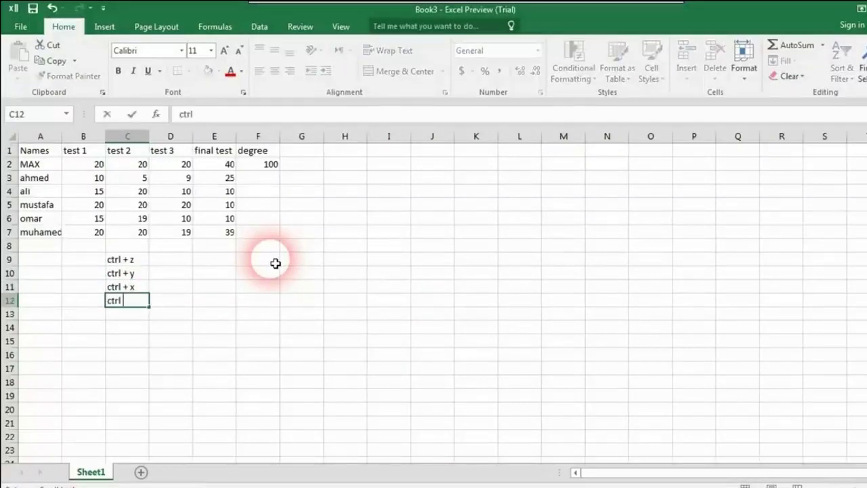
text( + c)
key(Return)
Finish the label list with the text "ctrl + v" in C13 and "ctrl + p" in C14
text(ctrl )
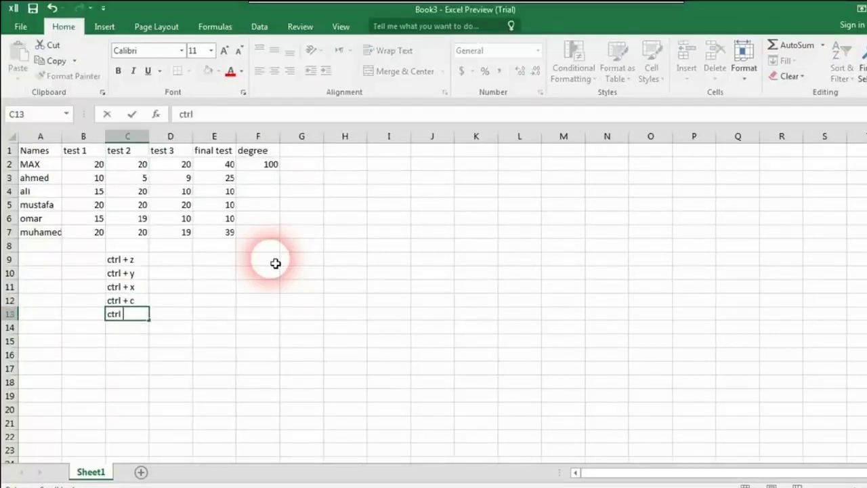
text(+ v)
key(Return)
text(ctrl +)
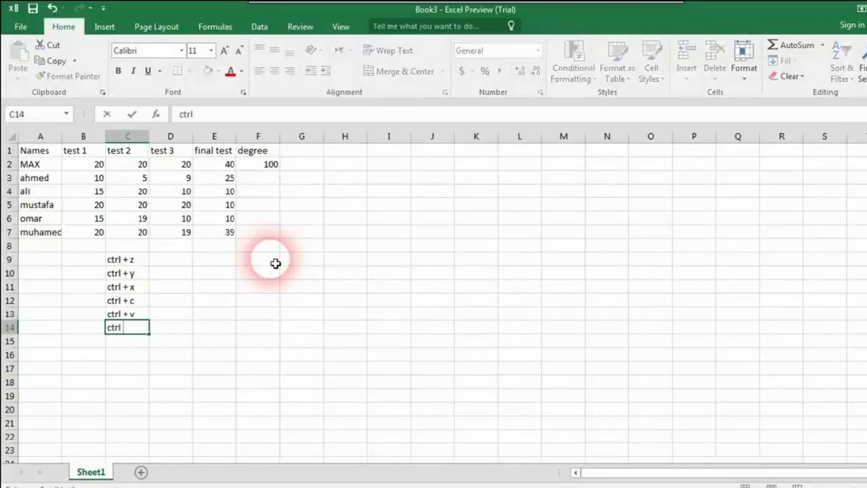
text( p)
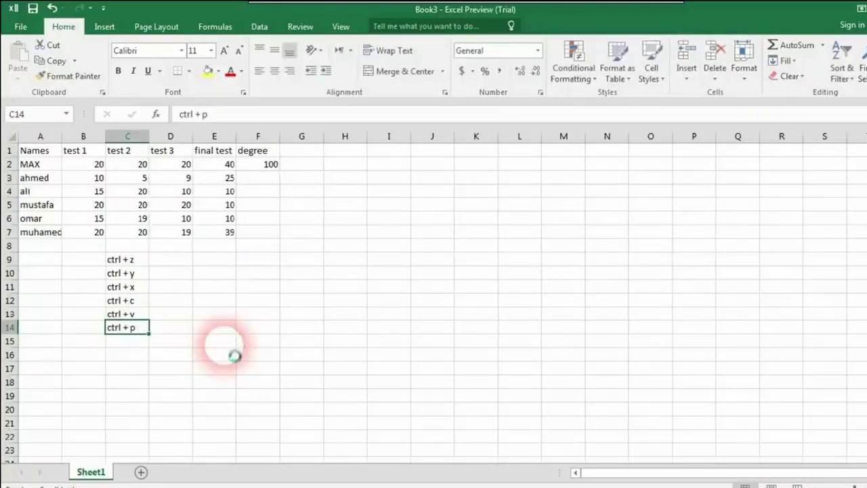
Examine the sheet's print preview, printer and page settings, and return to the worksheet without printing
key(ctrl+p)
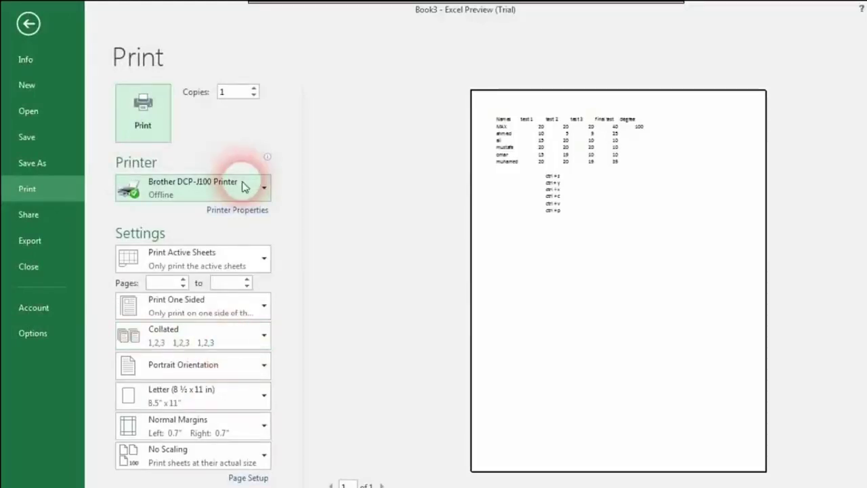
mouse_move(245, 188)
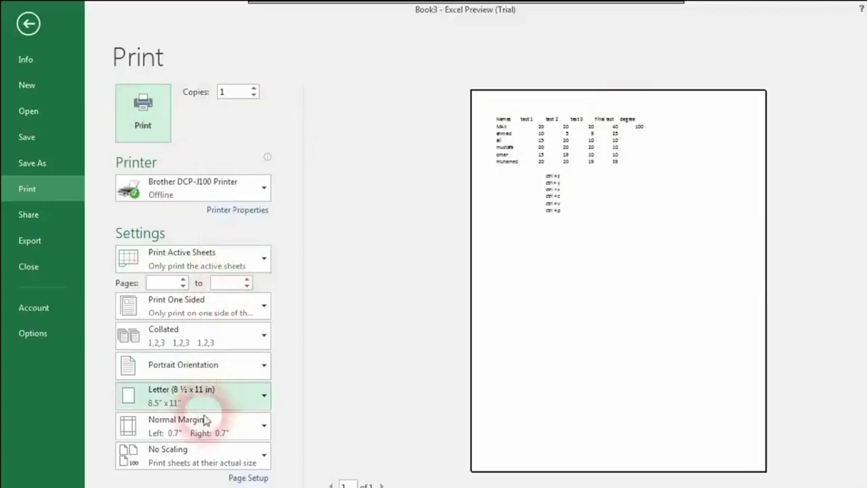
click(388, 205)
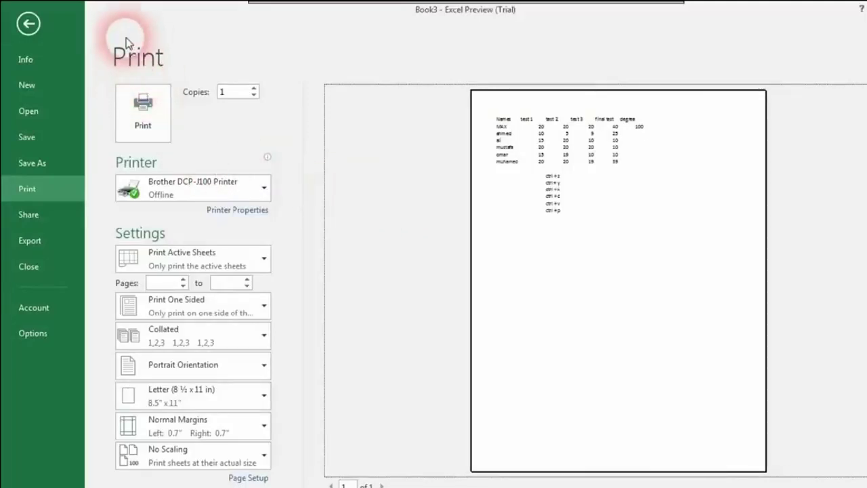
click(29, 25)
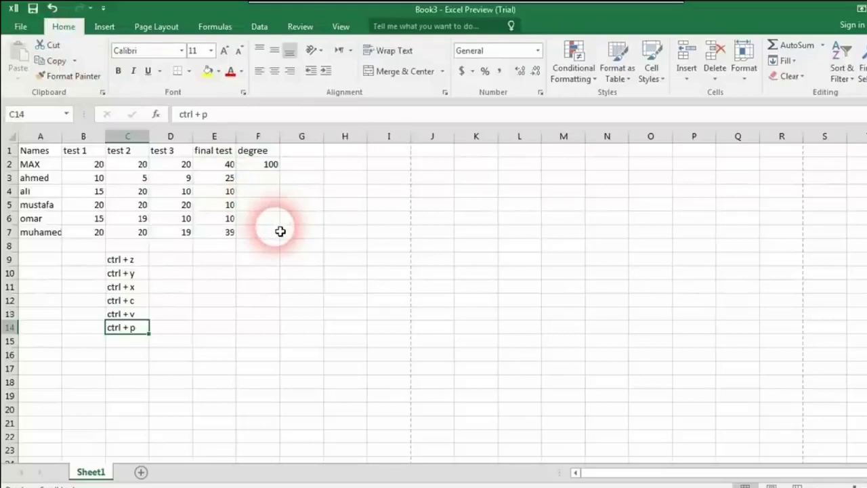
Copy the "ctrl + v" label from C13 into cell E15
click(159, 338)
click(139, 315)
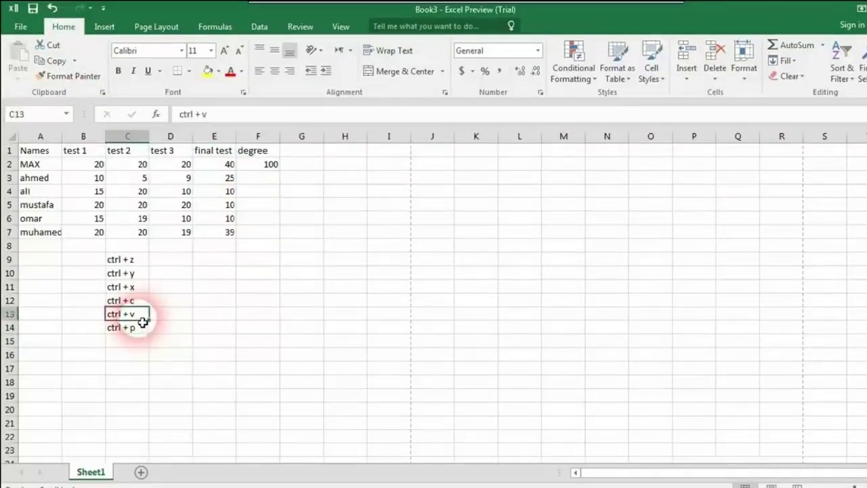
click(180, 319)
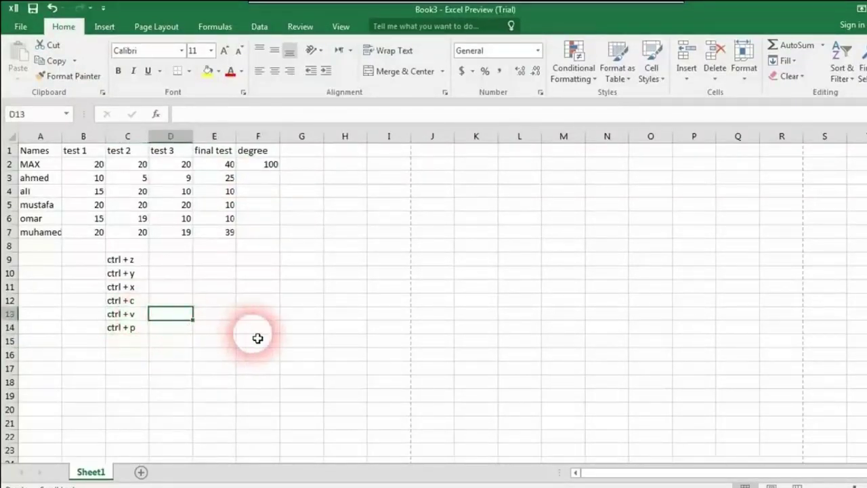
click(127, 316)
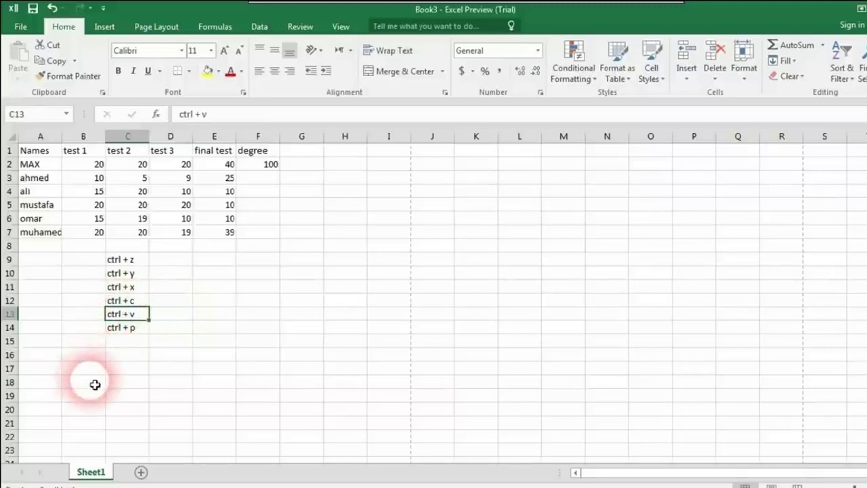
click(143, 302)
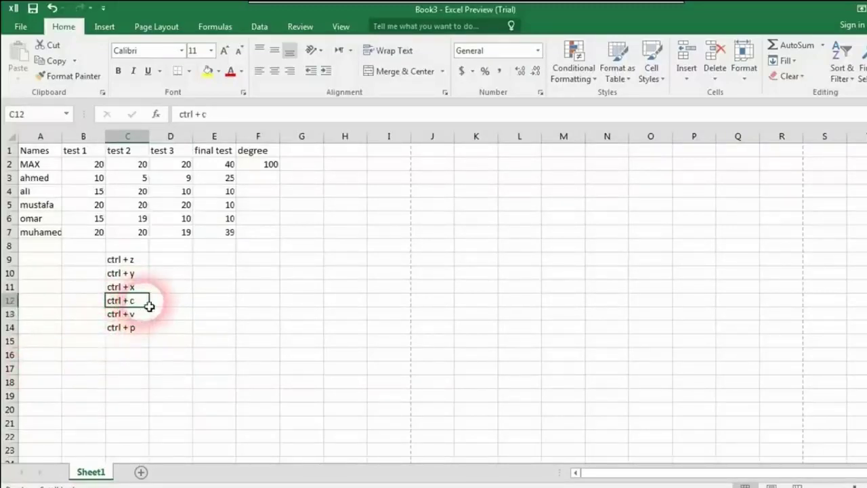
click(139, 314)
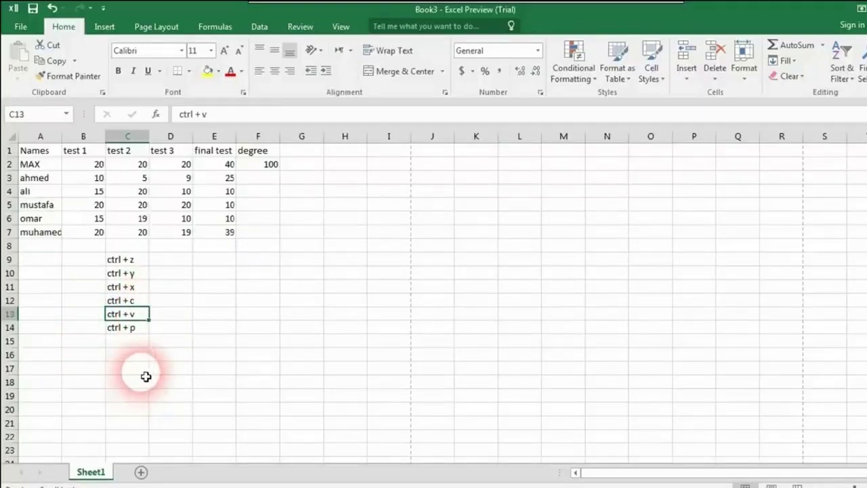
key(ctrl+c)
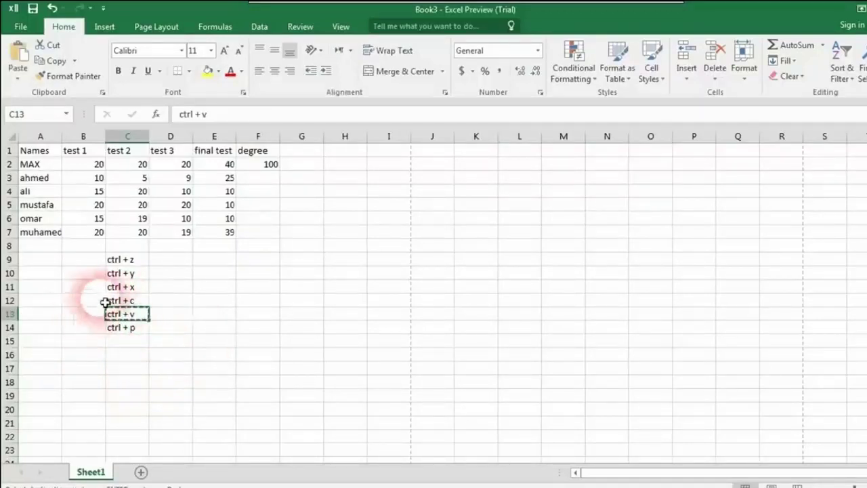
click(205, 342)
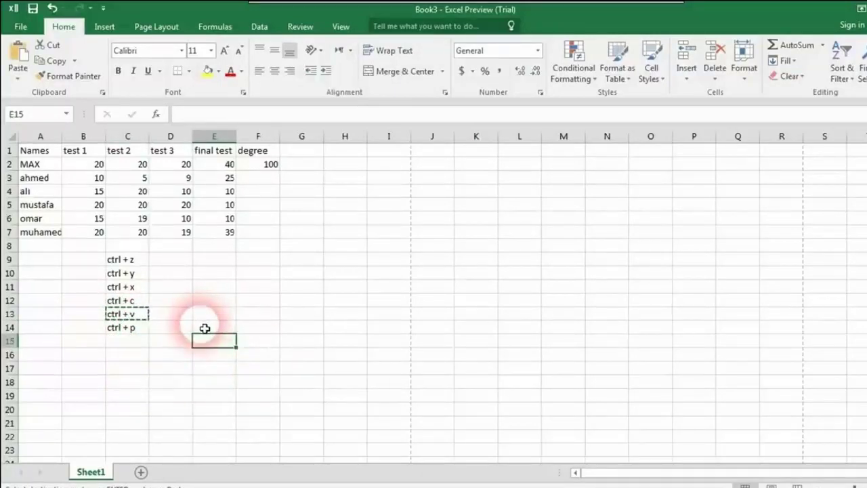
key(ctrl+v)
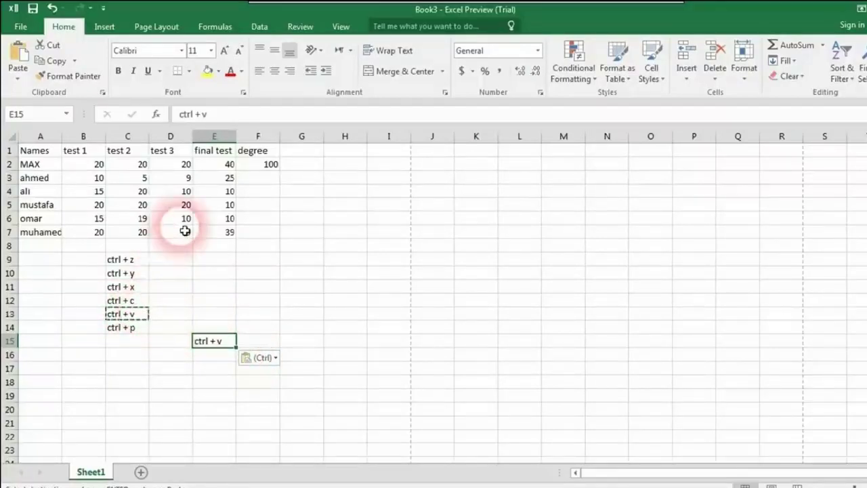
Copy the whole label list C9:C14 and paste it in column H, starting at H12
drag(129, 259, 128, 341)
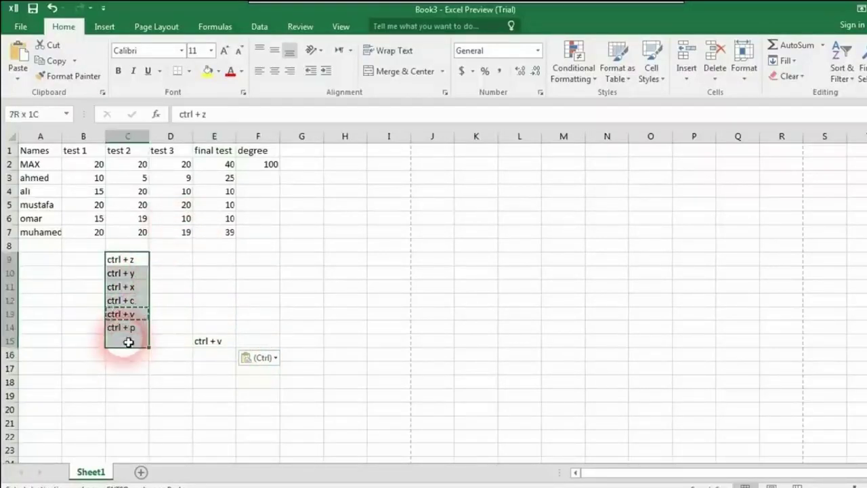
key(ctrl+c)
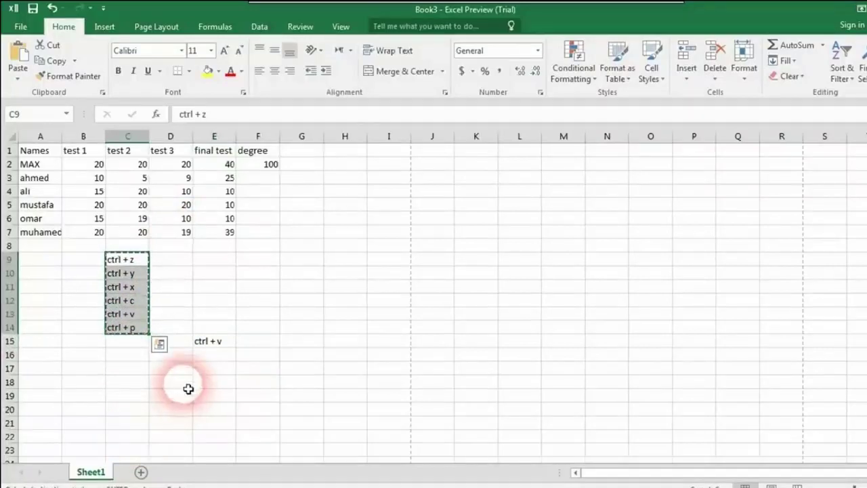
click(336, 304)
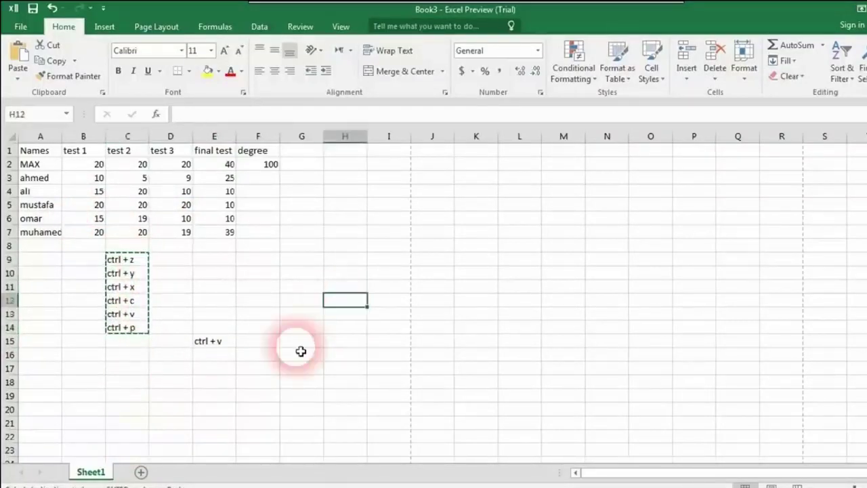
key(ctrl+v)
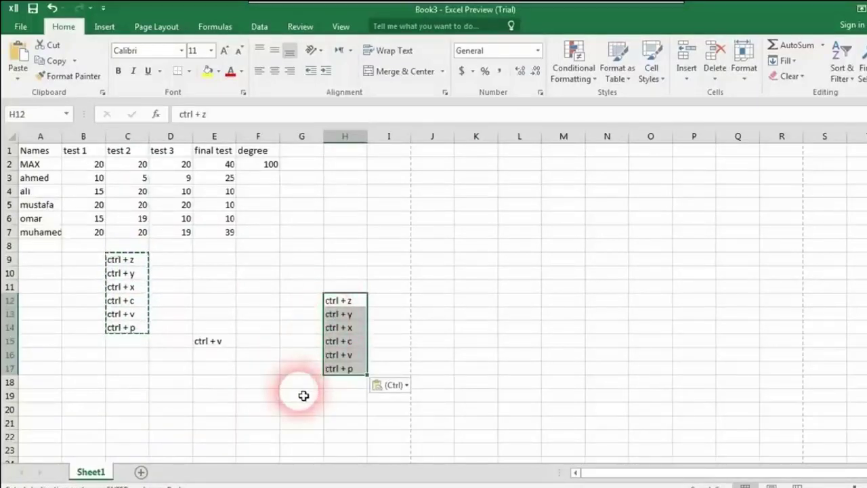
click(304, 385)
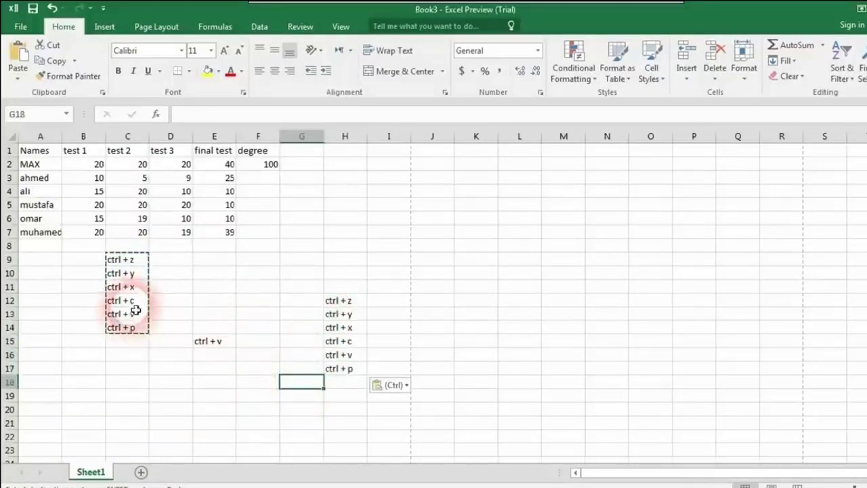
Move the "ctrl + x" label from C11 to E12 by cutting and pasting it
click(171, 300)
click(129, 290)
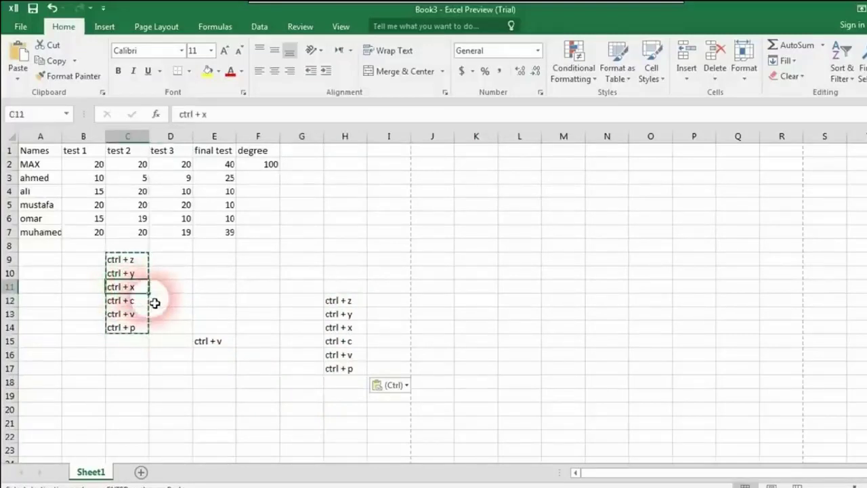
key(ctrl)
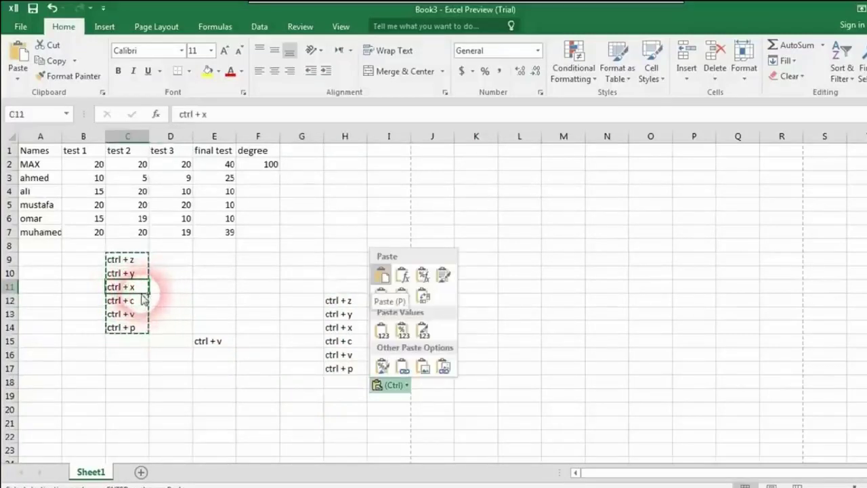
key(Escape)
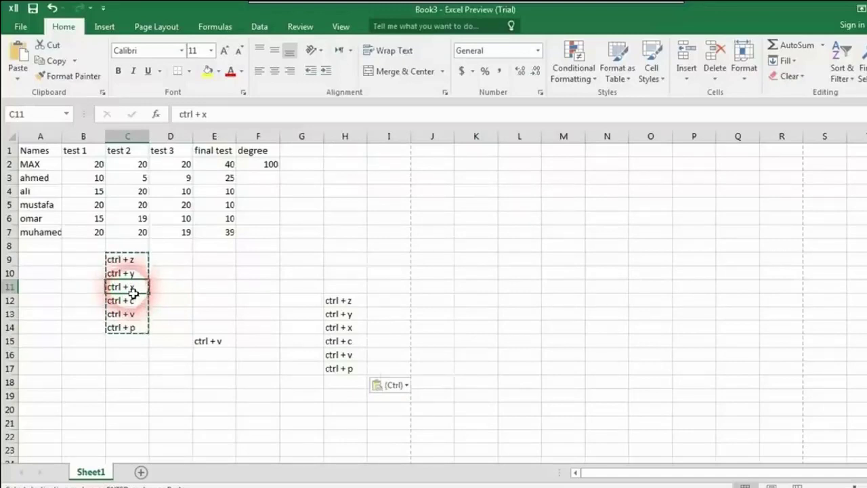
key(ctrl+x)
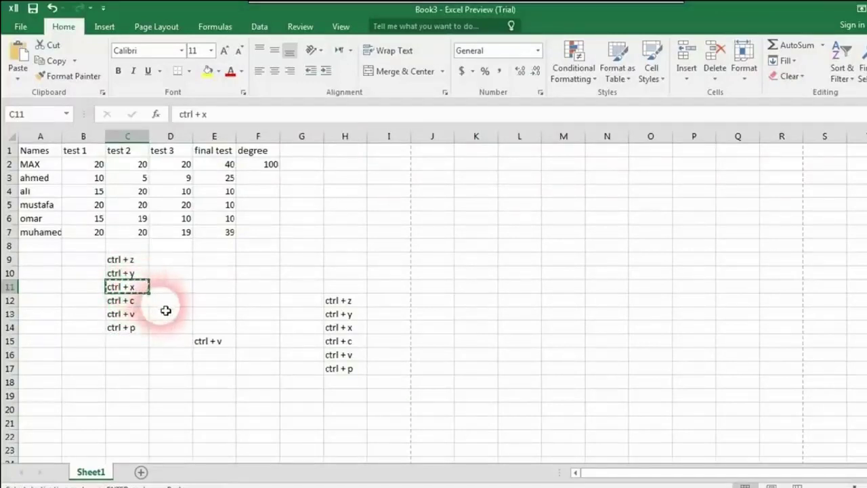
click(234, 303)
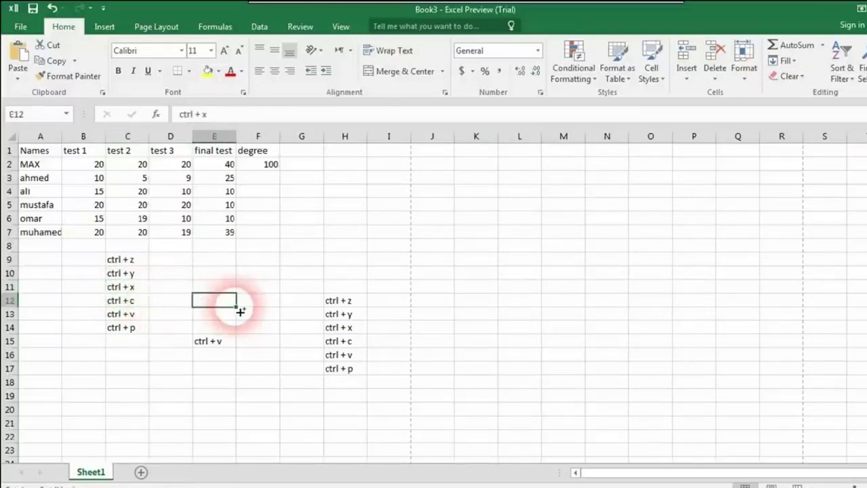
key(ctrl+v)
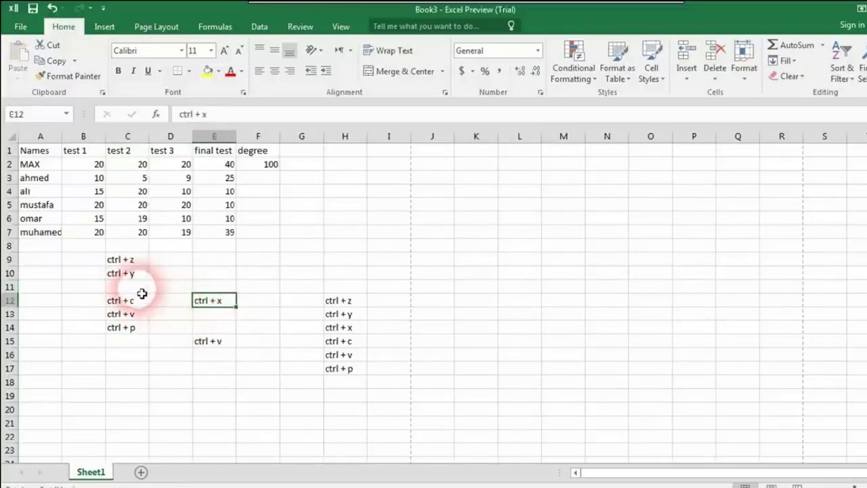
click(125, 276)
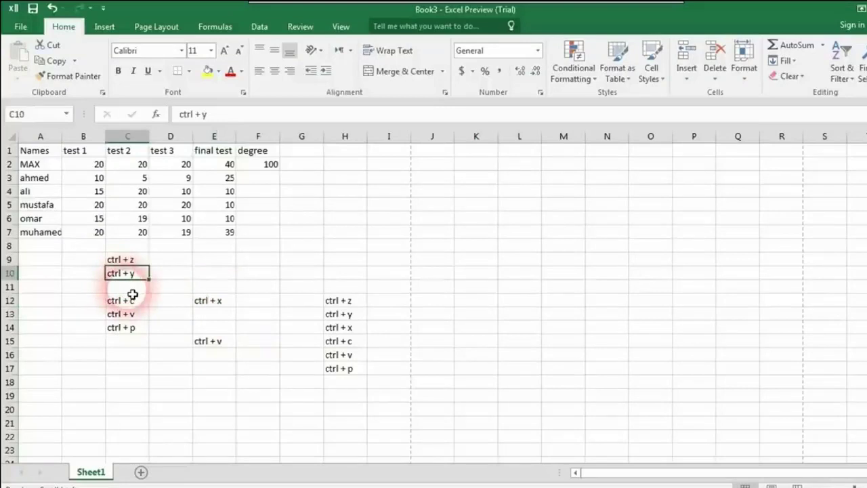
click(129, 265)
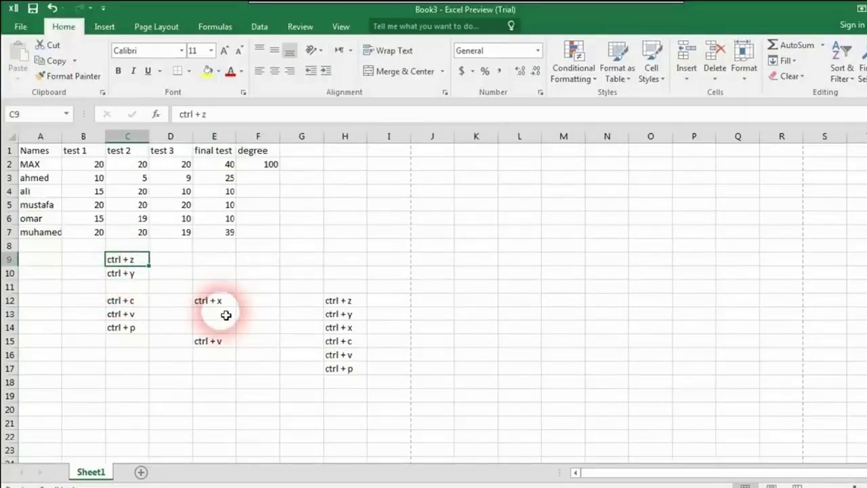
click(132, 290)
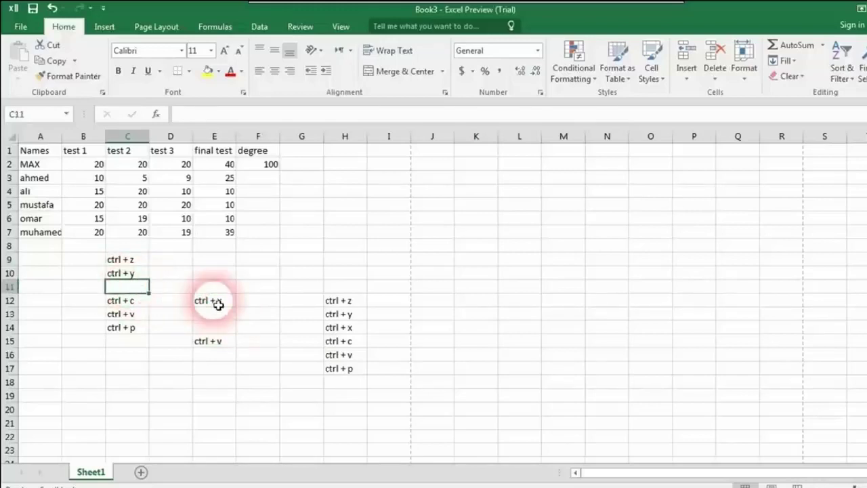
click(210, 302)
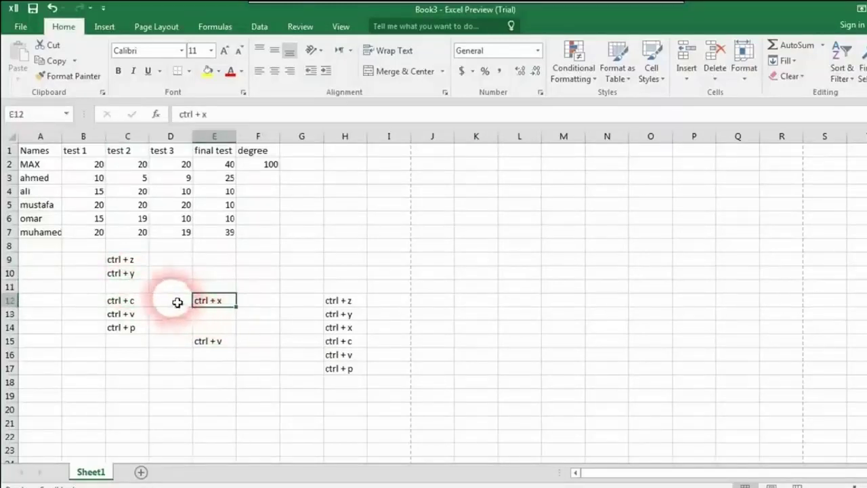
click(177, 307)
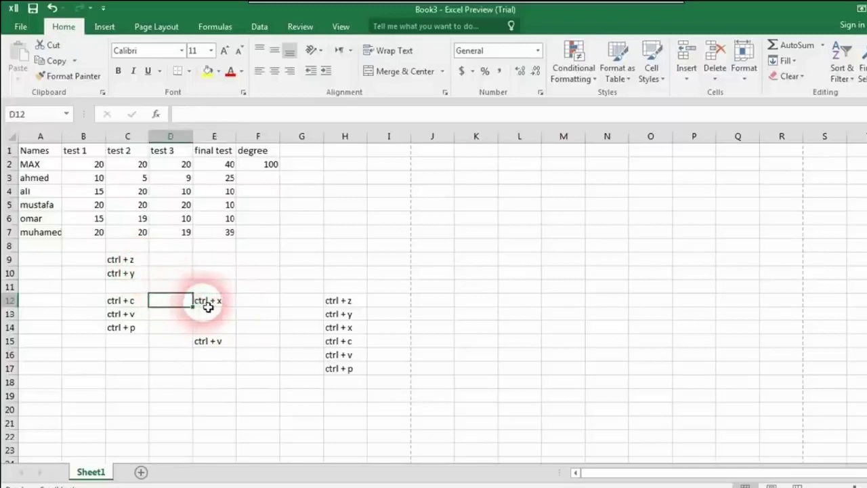
click(208, 302)
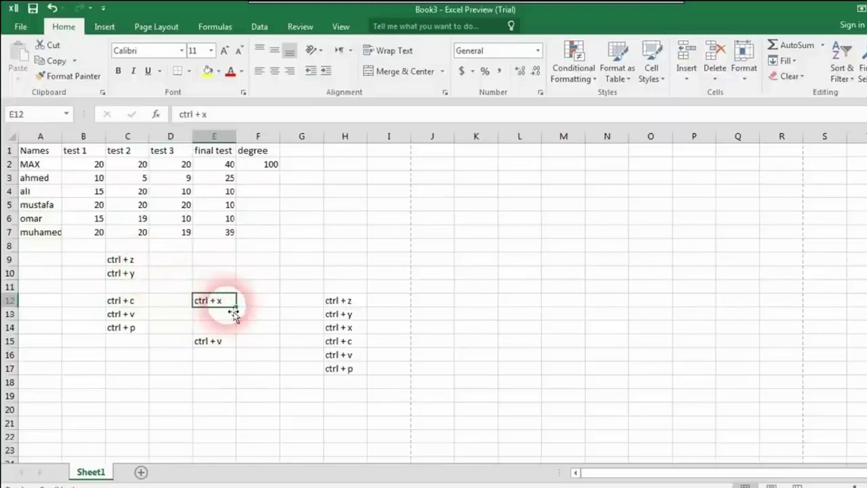
click(140, 290)
Undo the last move of the "ctrl + x" label so it is back in C11
click(178, 372)
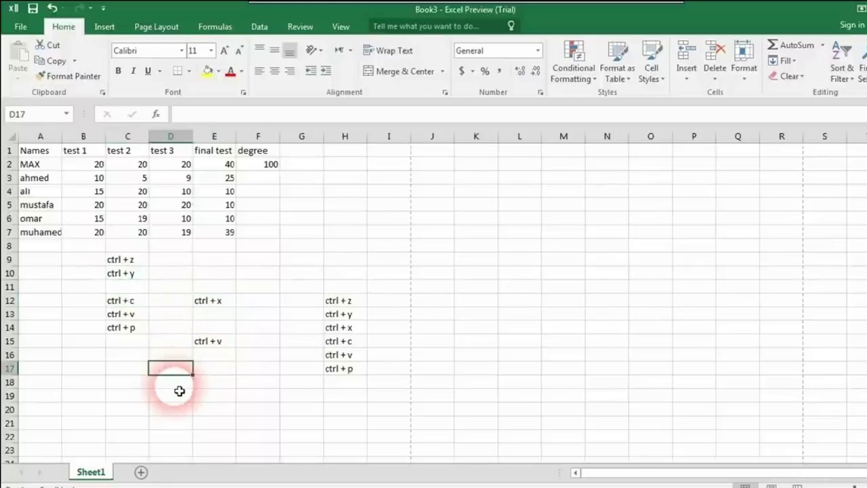
key(ctrl+z)
key(Left)
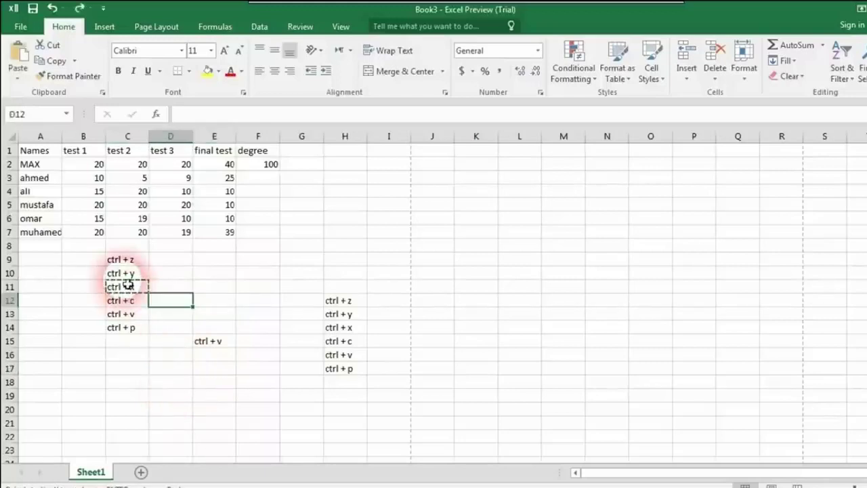
click(162, 290)
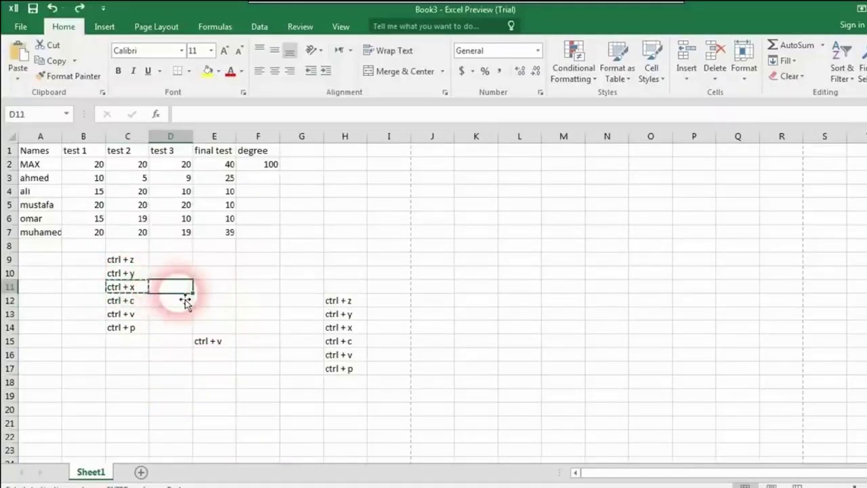
click(139, 261)
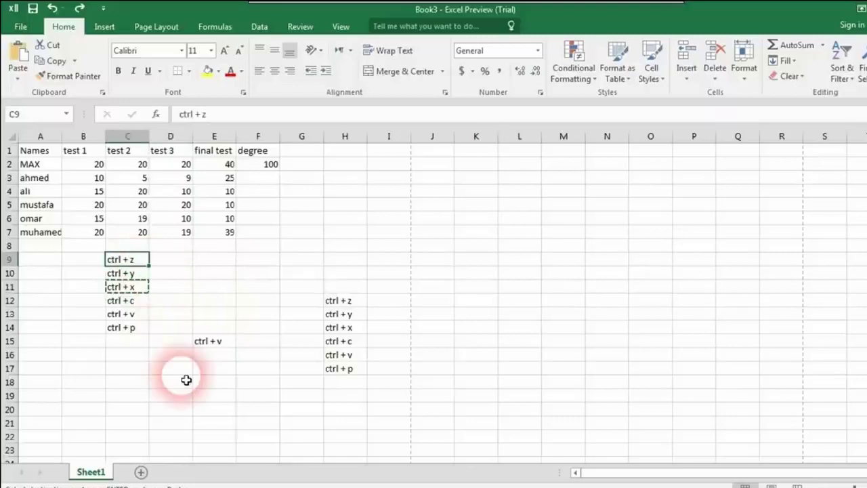
click(135, 275)
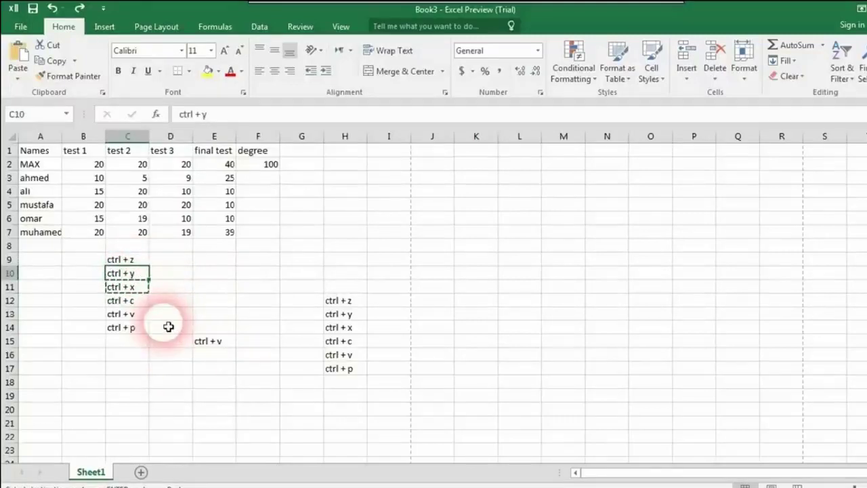
click(144, 263)
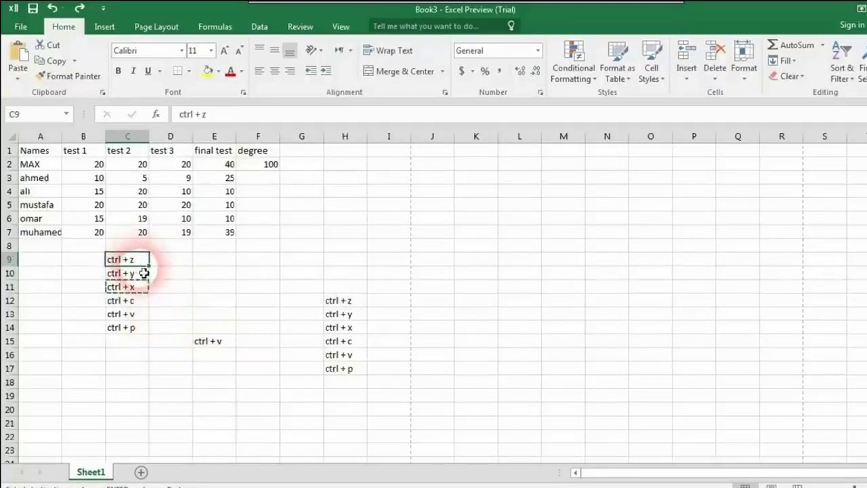
click(143, 275)
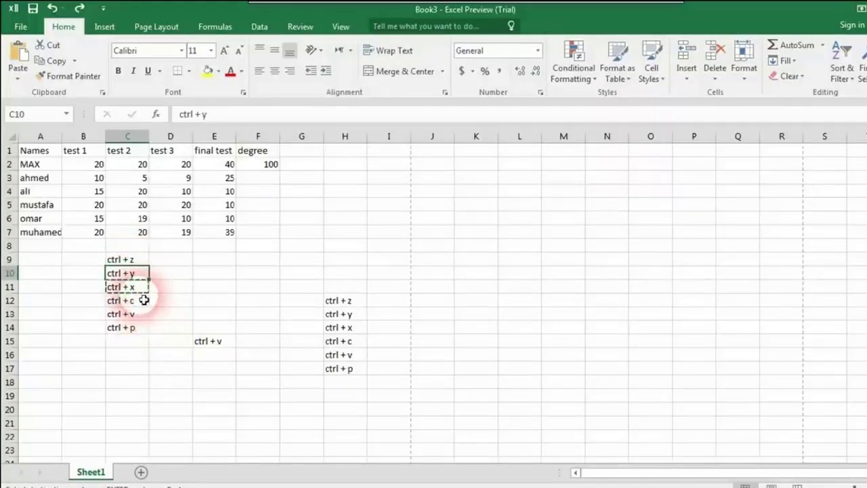
drag(130, 290, 152, 293)
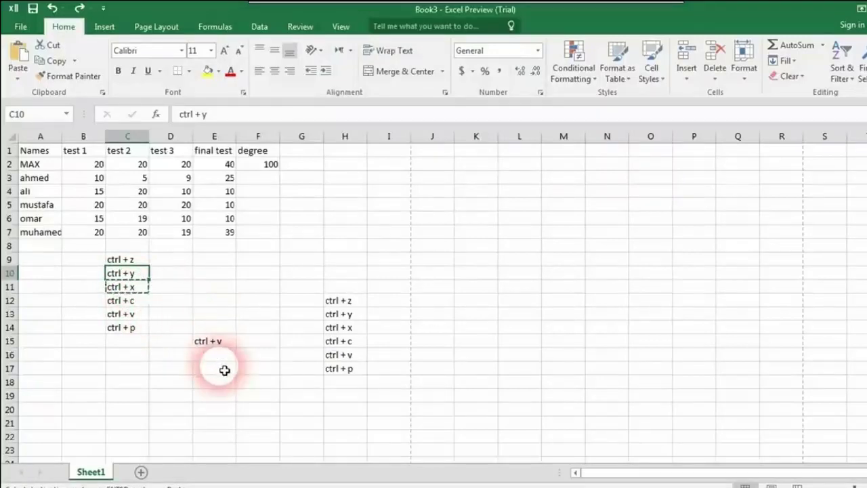
Move the "ctrl + x" label from C11 to E12 again
key(Right)
key(Right)
key(Down)
key(Down)
key(ctrl+v)
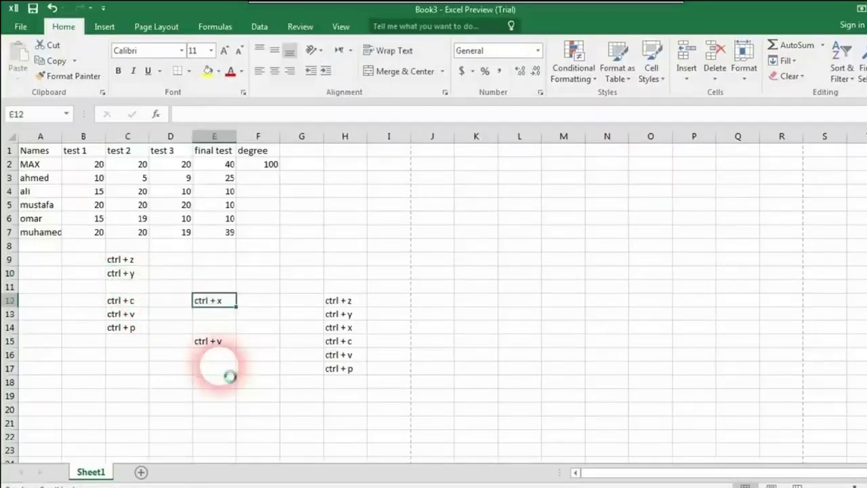
Undo and redo the move of the "ctrl + x" label twice, ending with it in E12
key(ctrl+z)
key(ctrl+y)
key(ctrl+z)
key(ctrl+y)
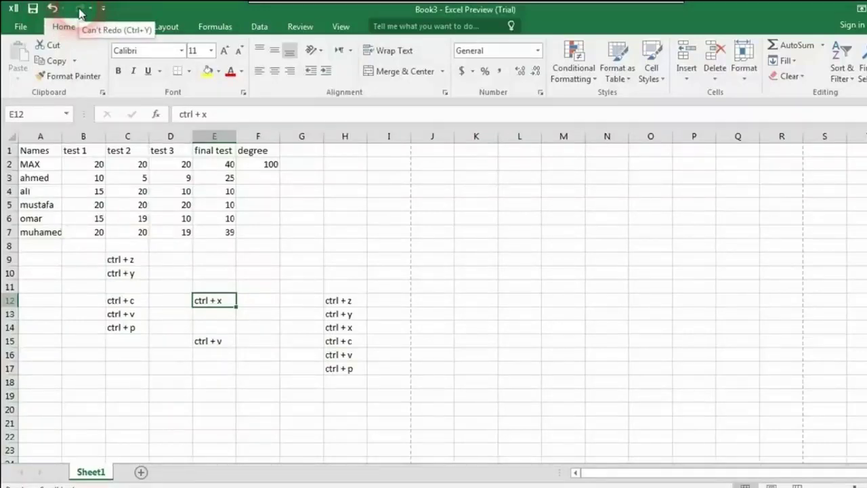
Enter the label "ctrl + s" in cell E13
click(228, 316)
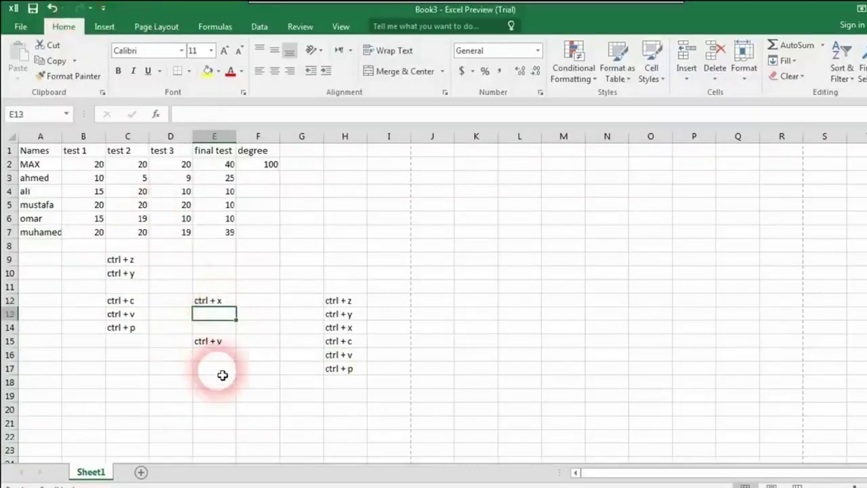
text(ctrl + s)
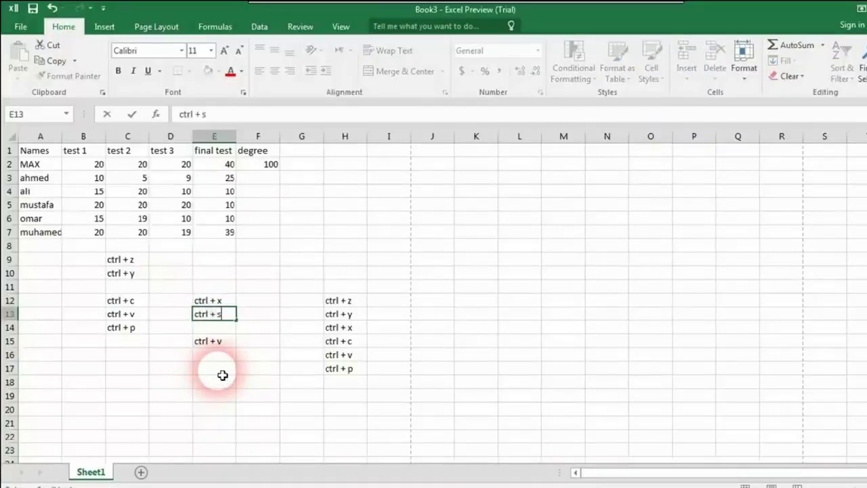
click(277, 369)
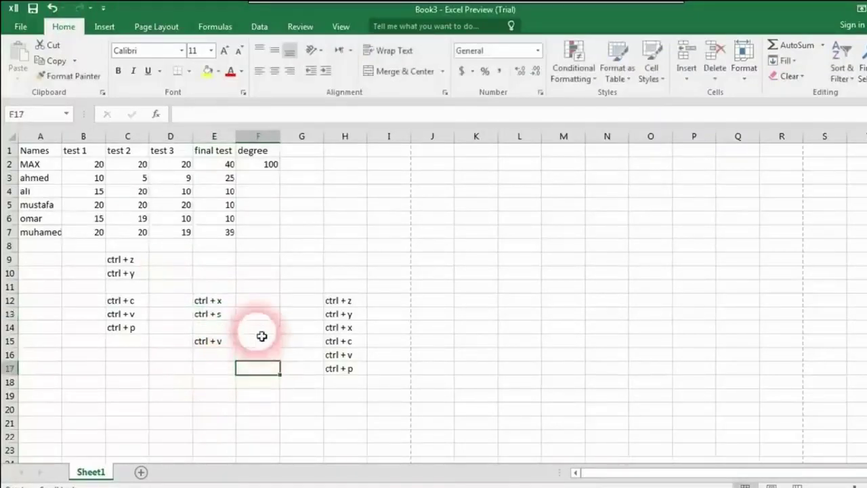
Save the workbook to the Desktop as an Excel Workbook named 111
click(28, 35)
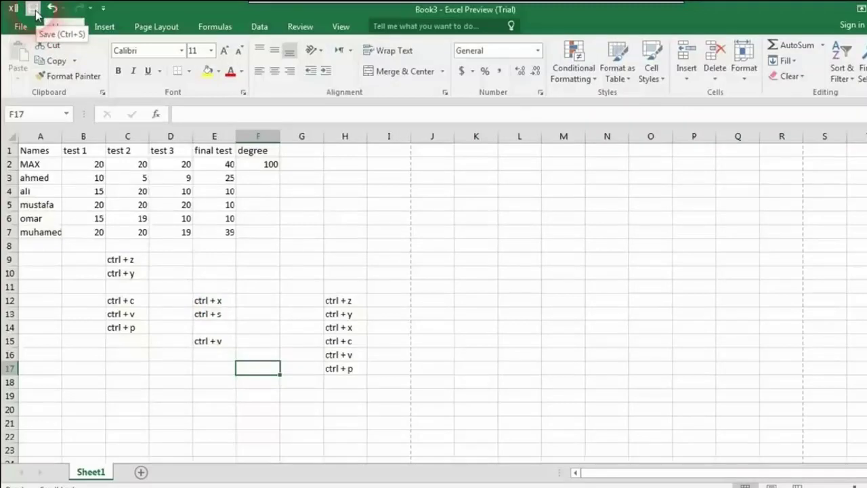
click(279, 299)
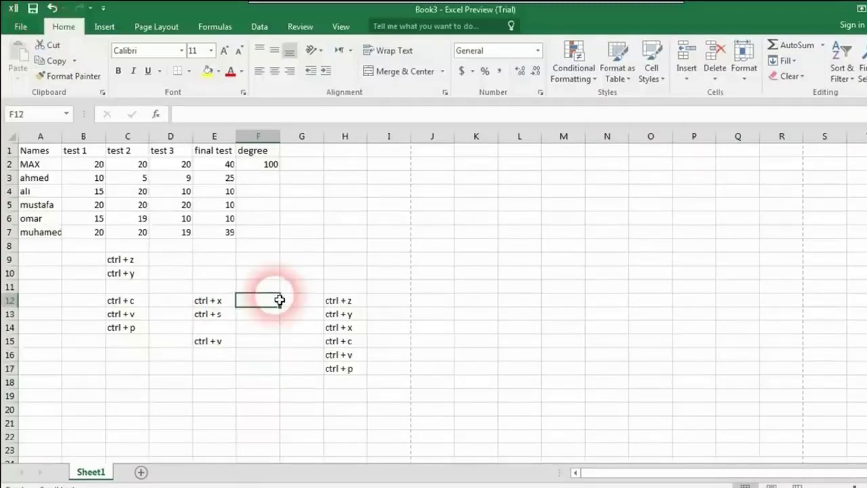
key(ctrl+s)
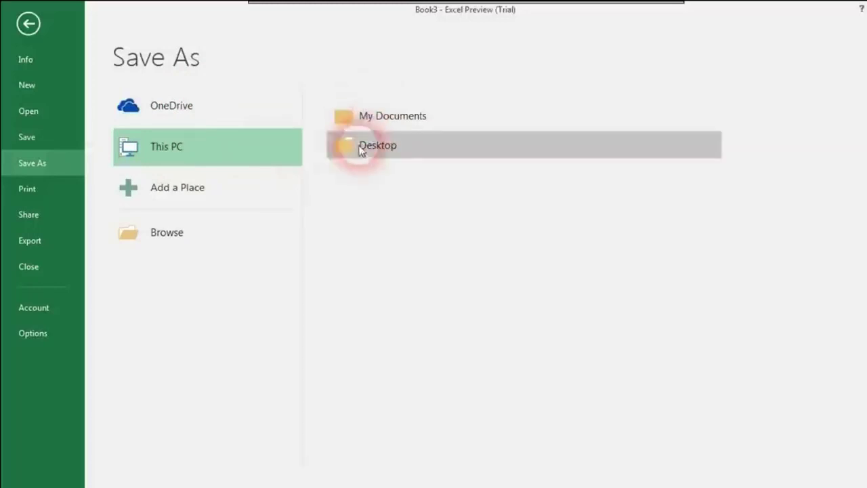
click(173, 237)
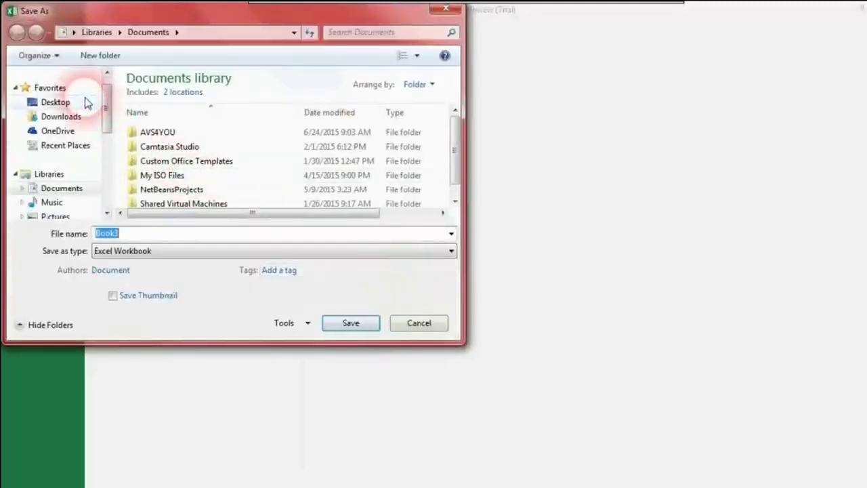
click(81, 105)
click(154, 234)
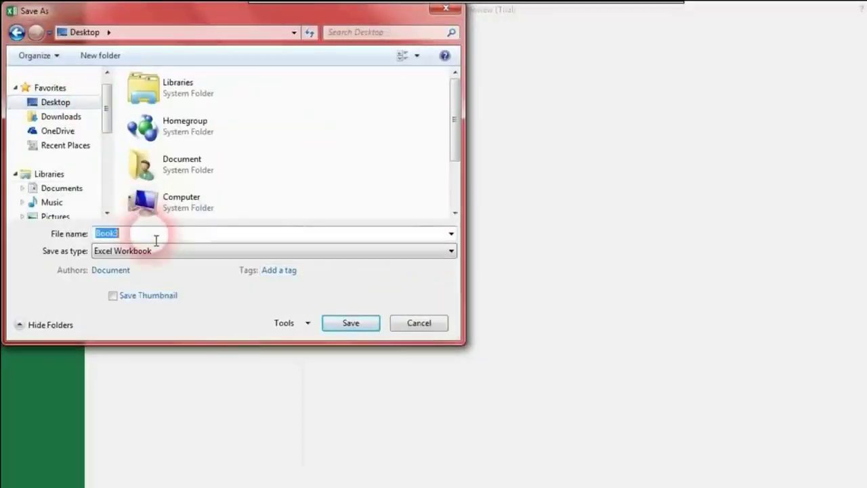
text(111)
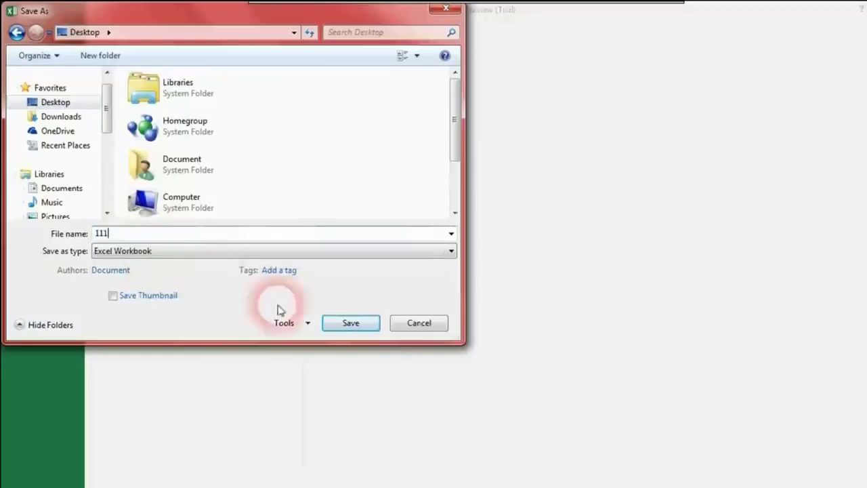
click(342, 324)
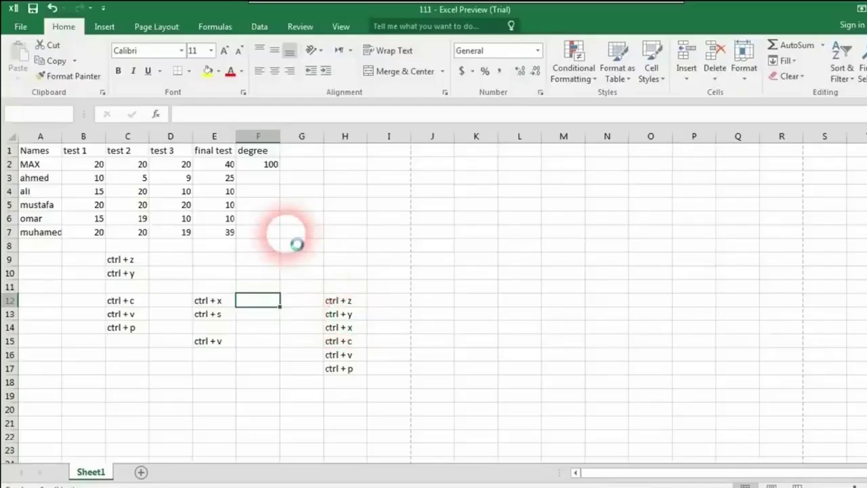
click(640, 483)
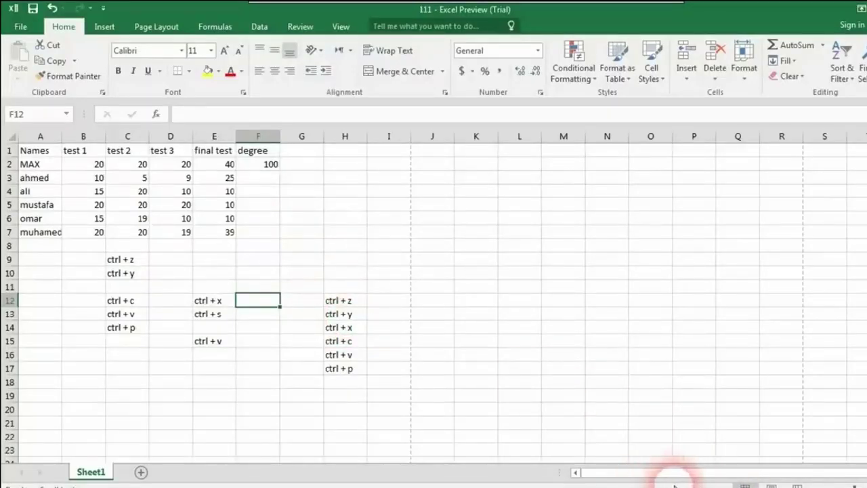
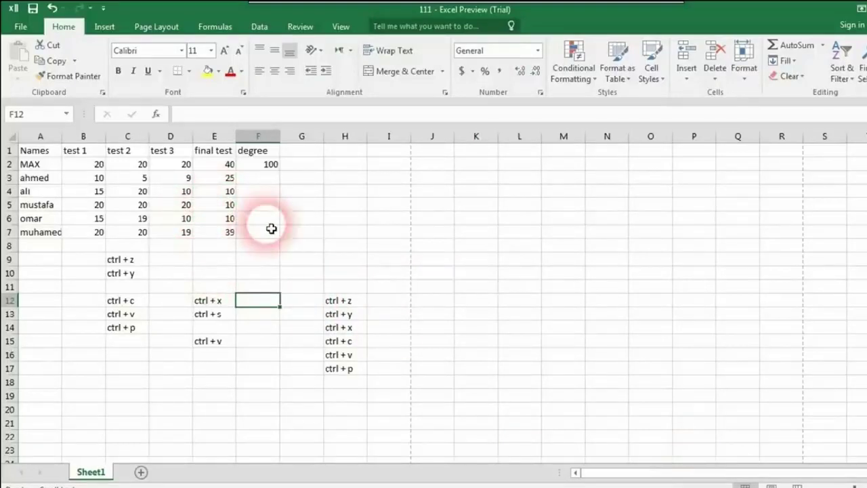
click(245, 195)
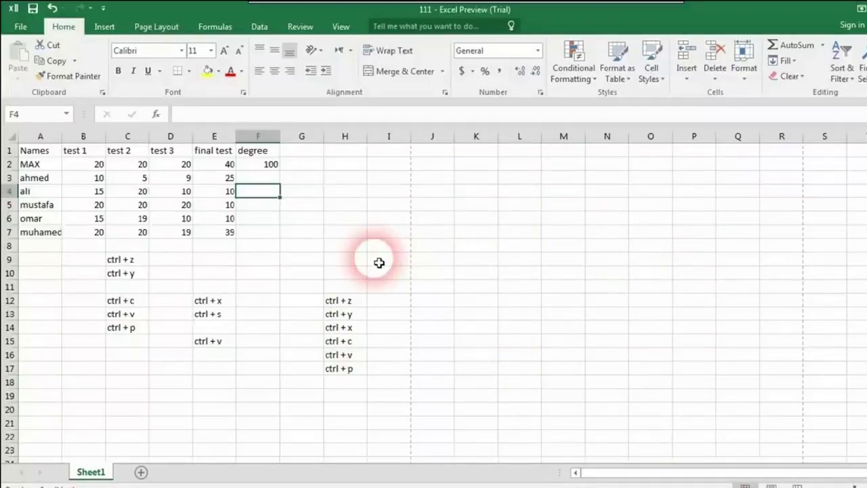
click(348, 248)
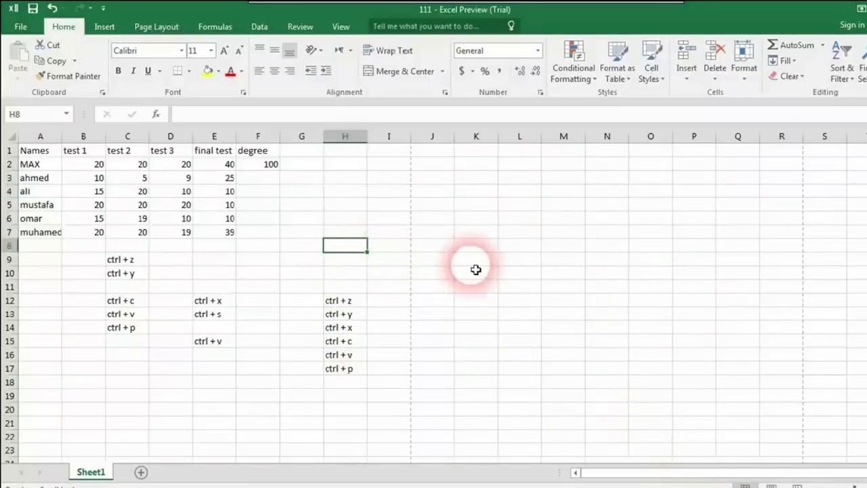
key(ctrl+z)
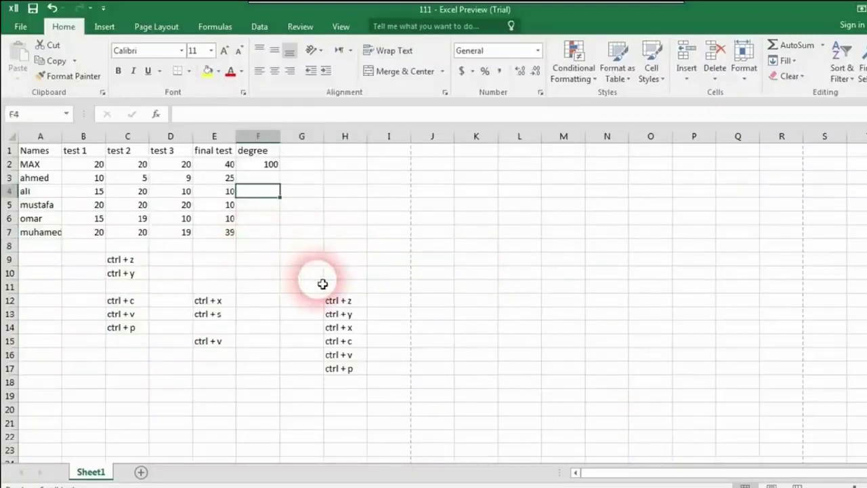
Clear all the shortcut labels below the grades table by deleting the contents of C8:I18
click(360, 253)
drag(359, 253, 135, 394)
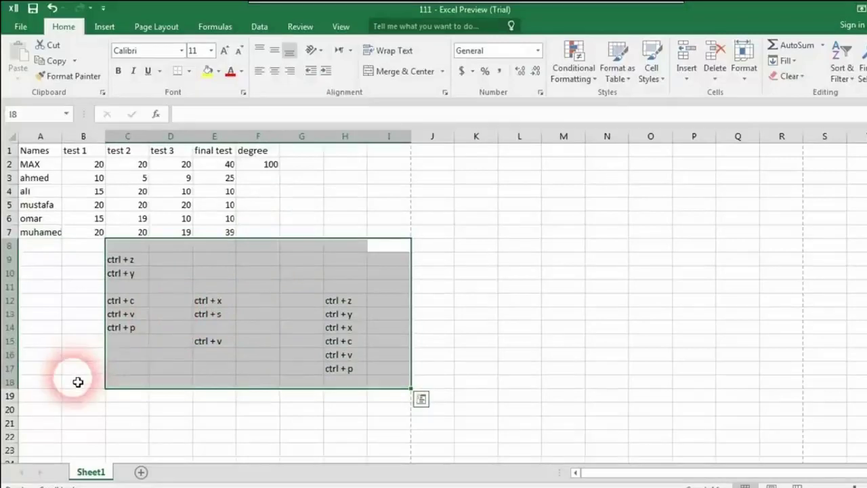
key(Delete)
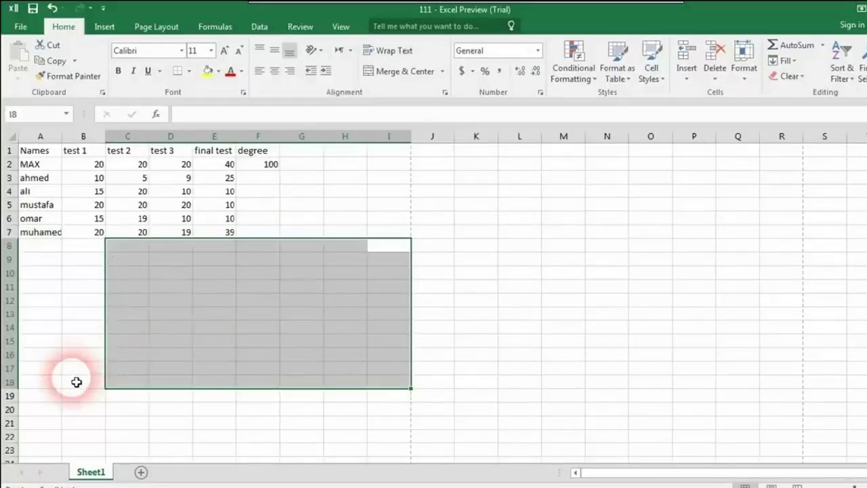
click(84, 355)
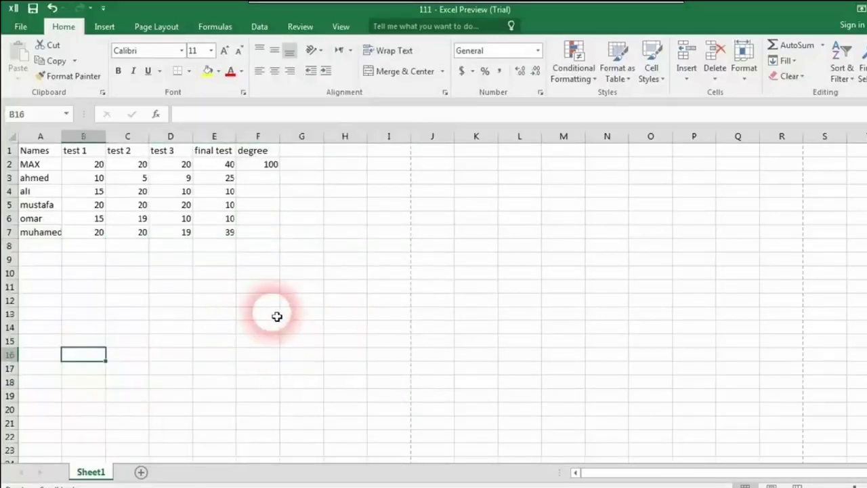
Change the font color of the header row A1:F1 to a dark blue theme color
click(215, 191)
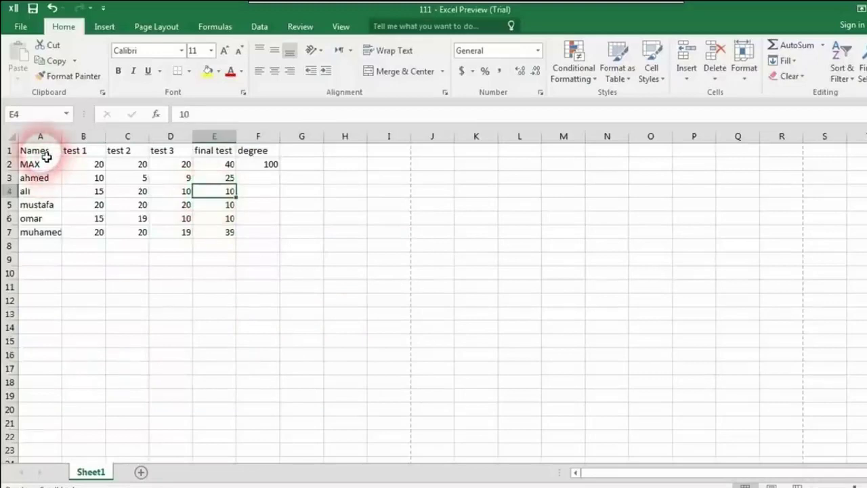
drag(43, 150, 142, 152)
drag(142, 151, 256, 151)
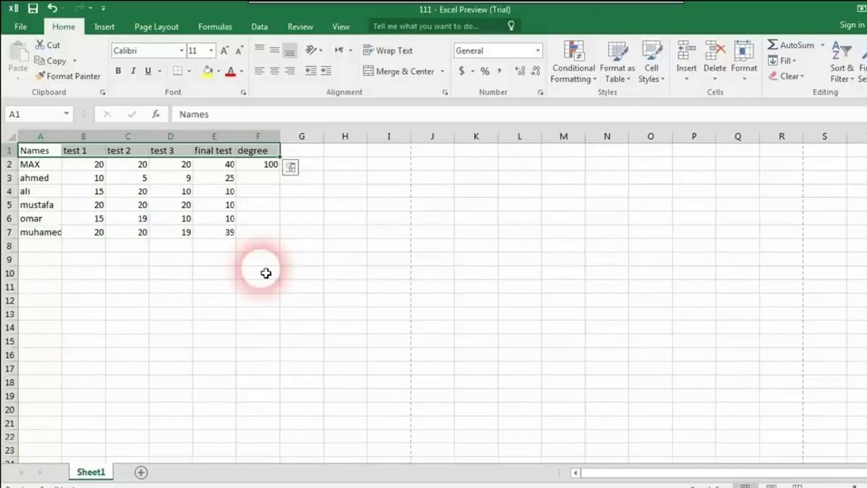
click(240, 72)
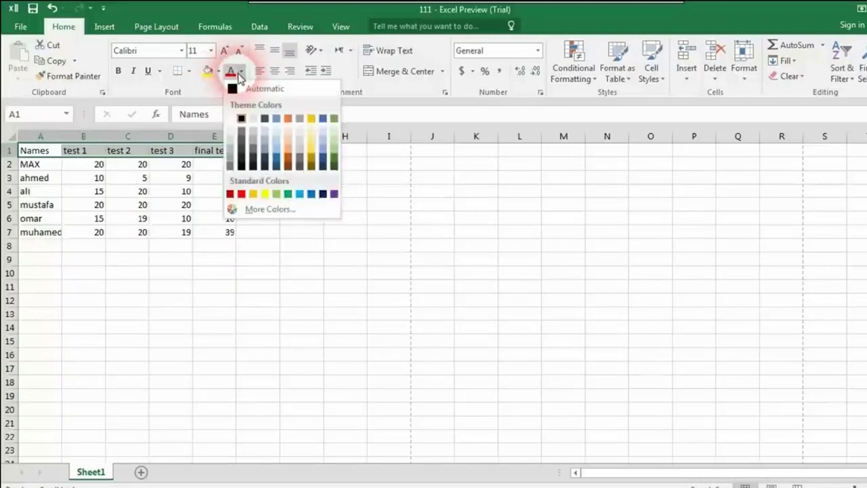
click(279, 167)
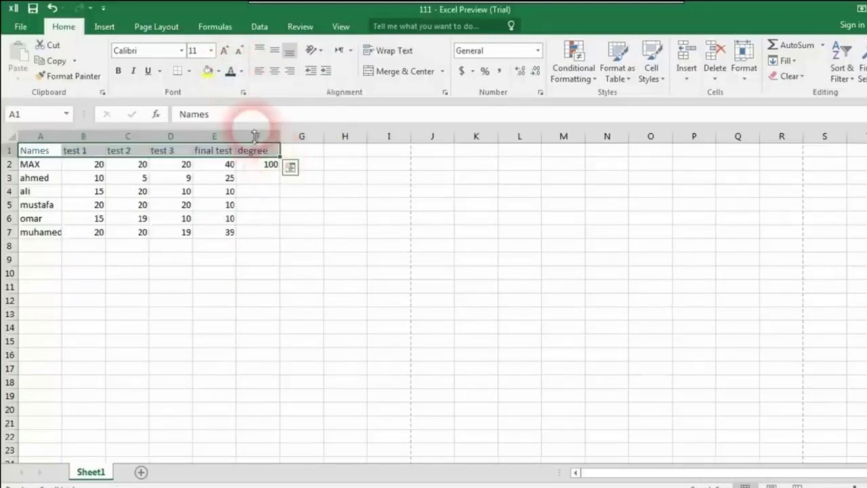
Increase and decrease the header text by one size, and set its font size to 12
click(223, 51)
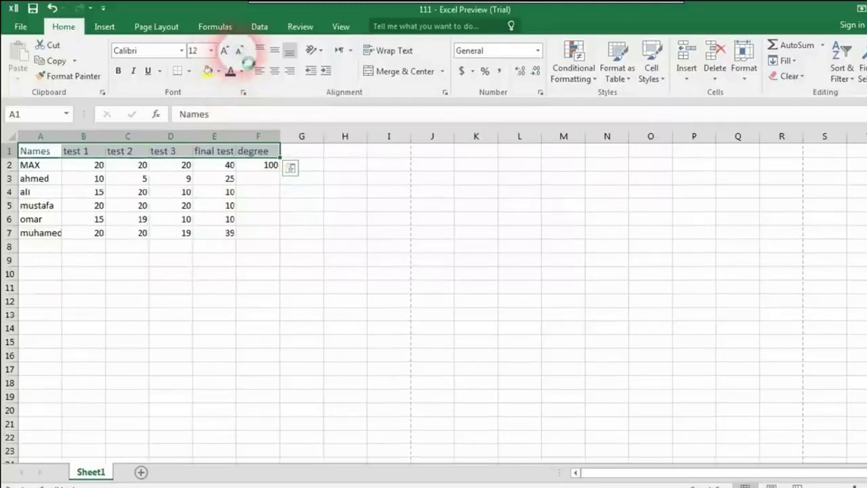
click(239, 51)
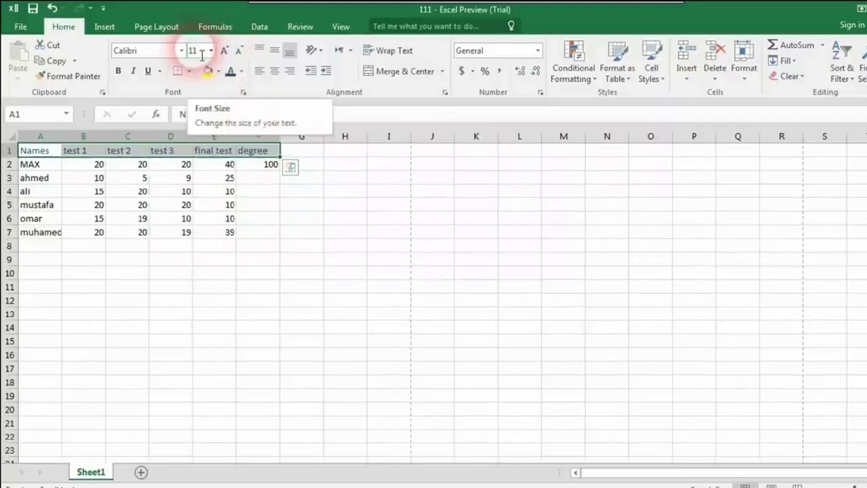
click(197, 52)
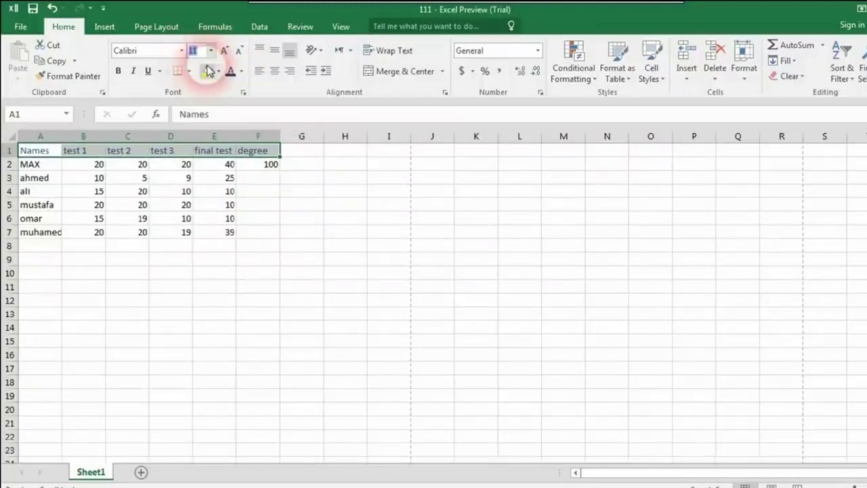
text(12)
key(Return)
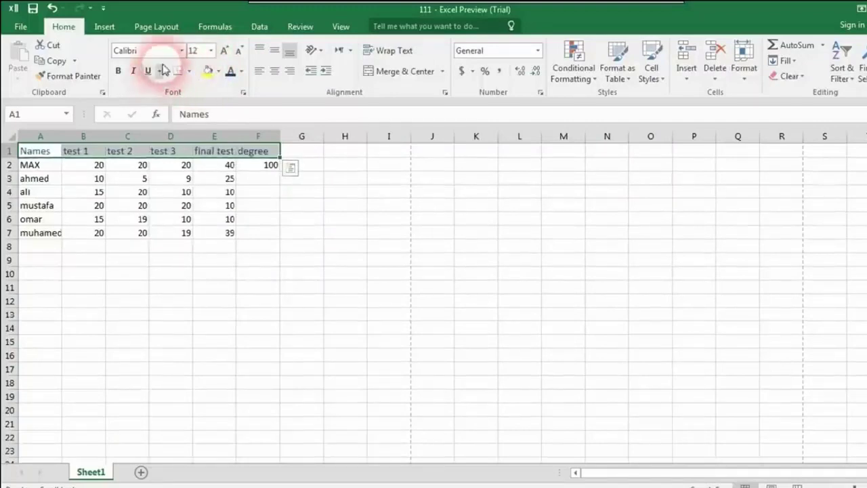
Change the font of the header row A1:F1 to Times New Roman
click(180, 50)
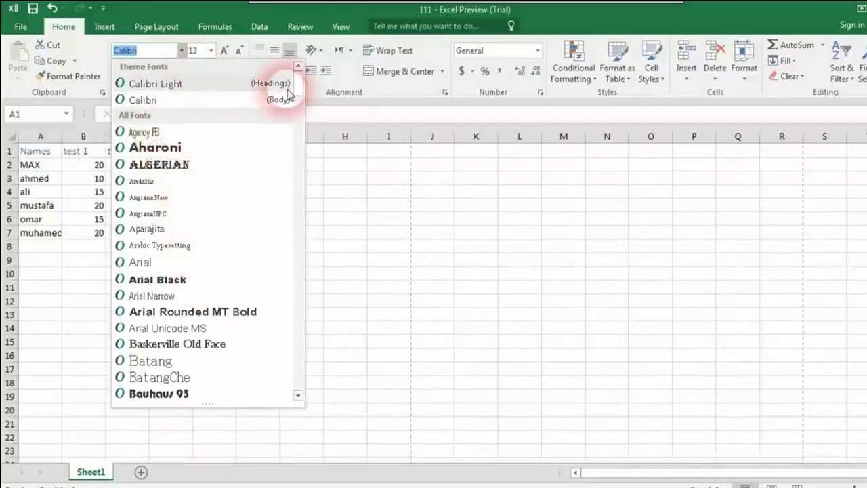
mouse_move(289, 92)
mouse_down()
mouse_move(302, 311)
mouse_move(294, 87)
mouse_up()
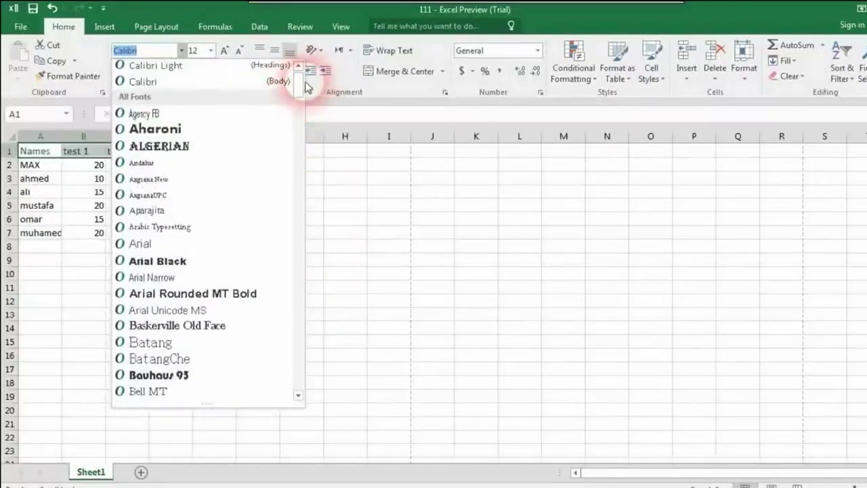
drag(300, 83, 298, 367)
click(222, 214)
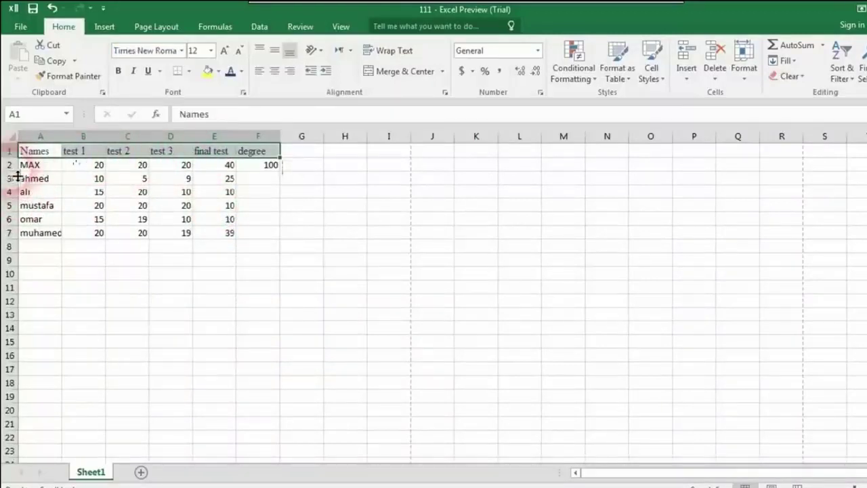
Fill the MAX row, cells A2:F2, with yellow
drag(32, 166, 264, 168)
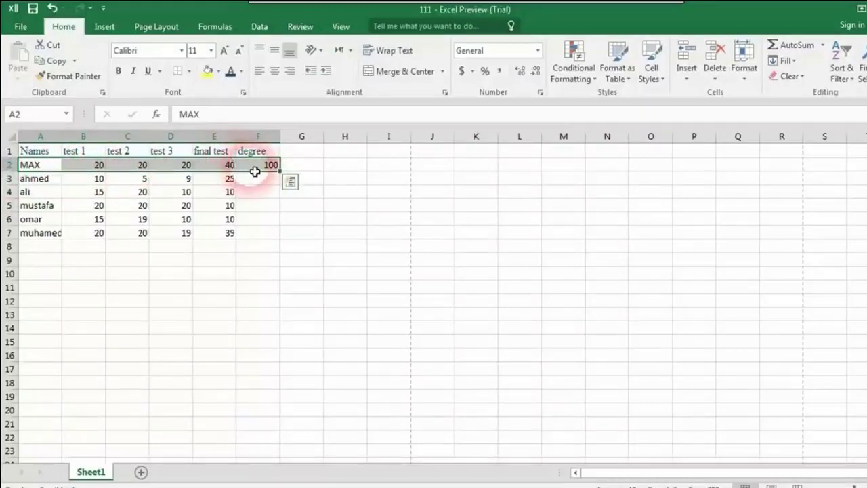
click(208, 74)
click(257, 219)
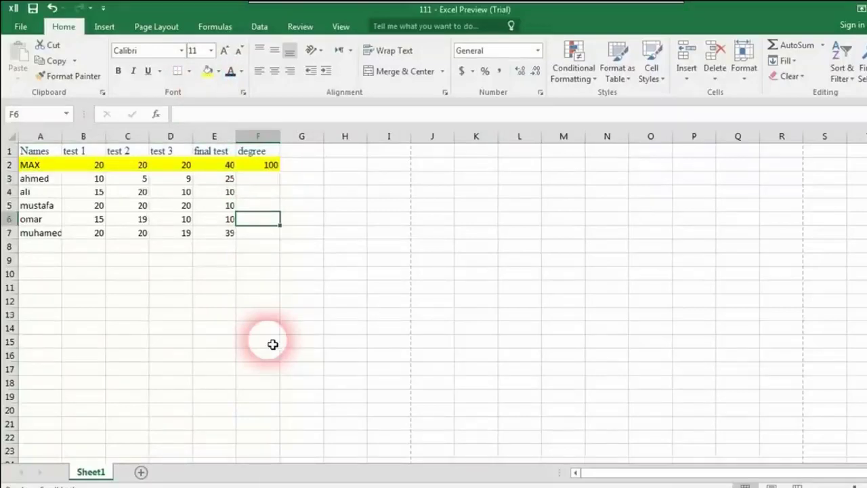
click(170, 246)
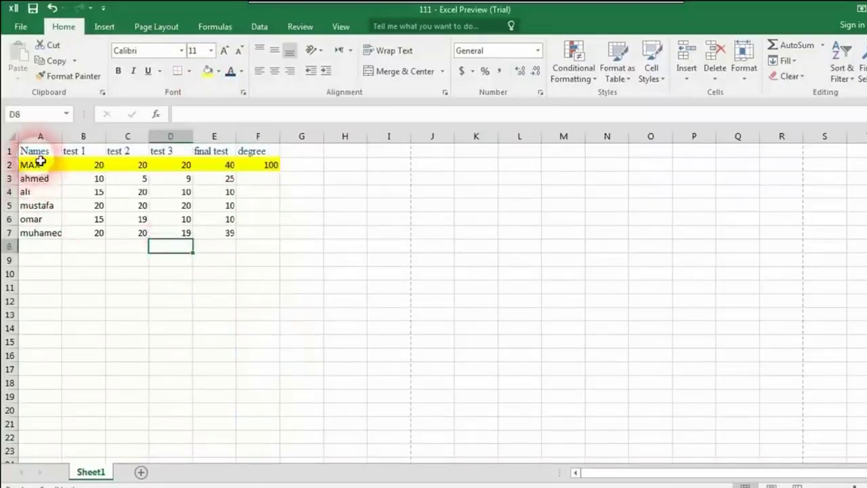
Fill the header row A1:F1 with a light blue theme color and deselect it
drag(40, 156, 251, 155)
click(218, 71)
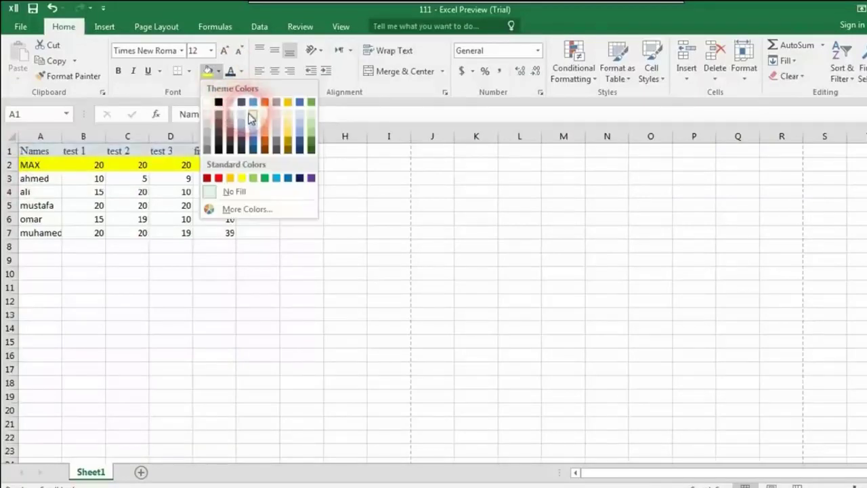
click(251, 120)
click(301, 204)
click(236, 271)
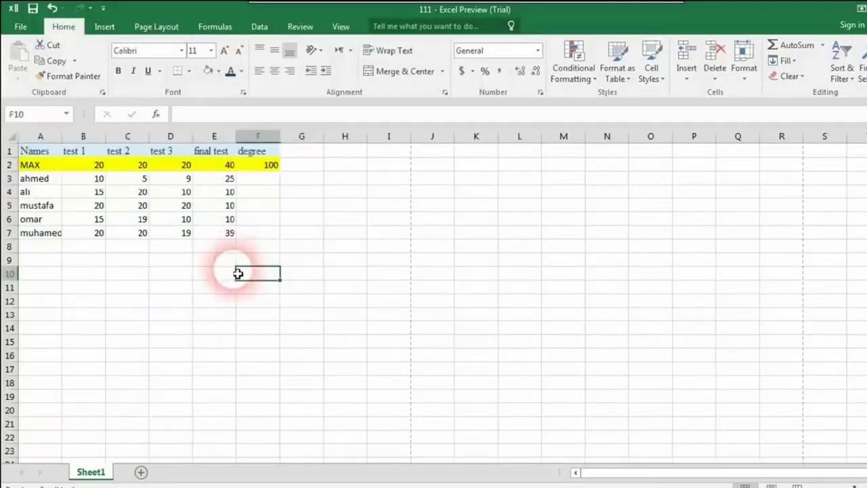
click(203, 272)
click(180, 272)
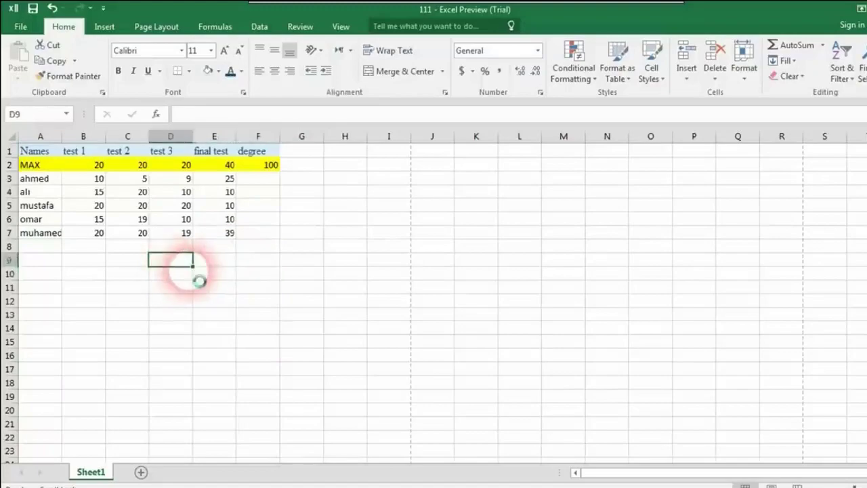
Check the print preview of the sheet and return to the worksheet
key(ctrl+p)
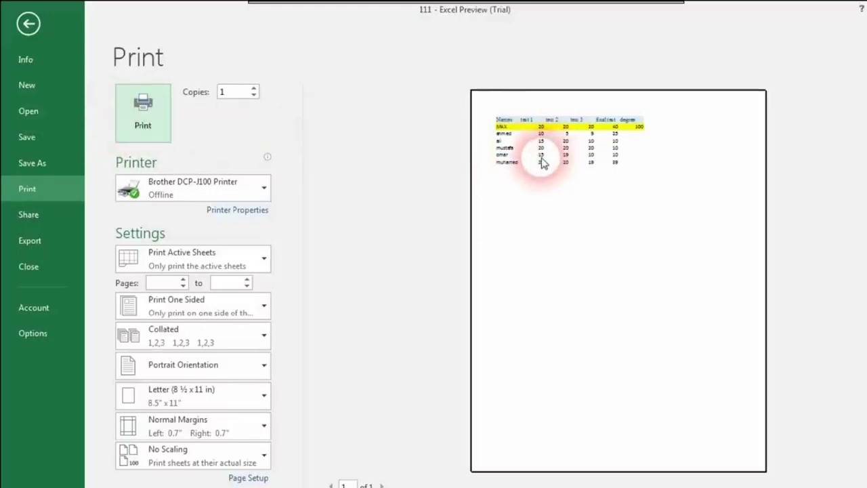
key(Escape)
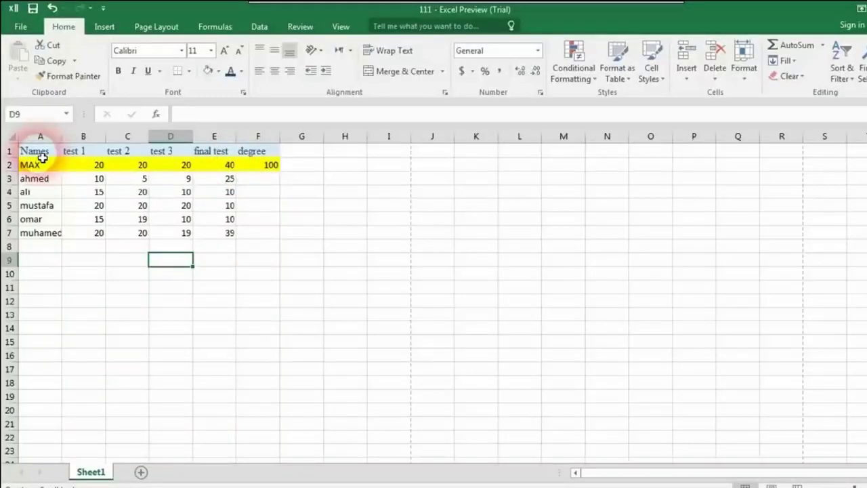
Apply All Borders to the table in A1:F7 and check the sheet in the print preview
click(37, 150)
key(ctrl+a)
click(189, 71)
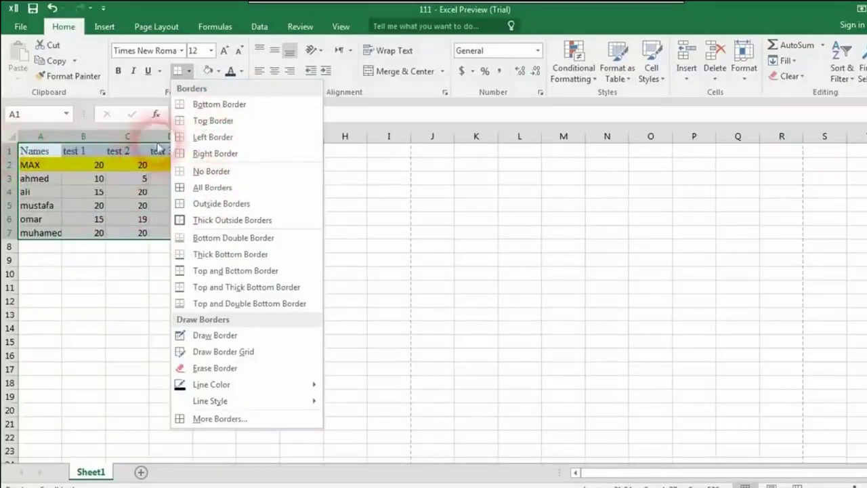
click(242, 190)
click(301, 273)
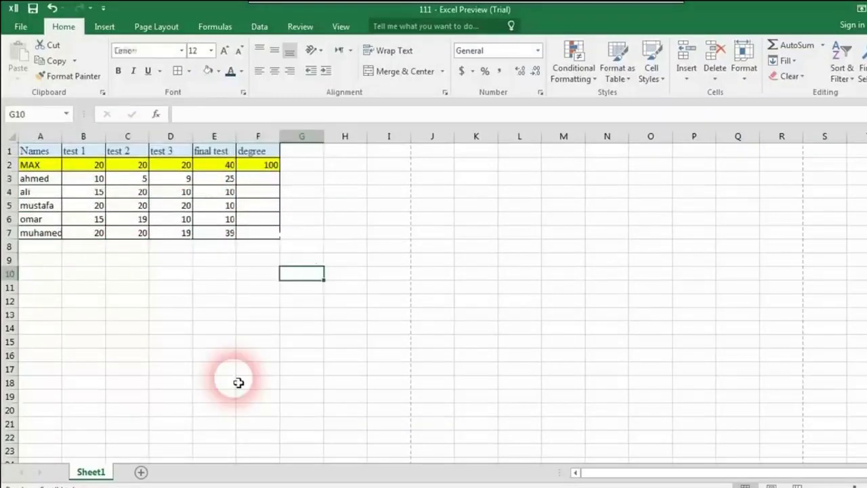
key(ctrl+p)
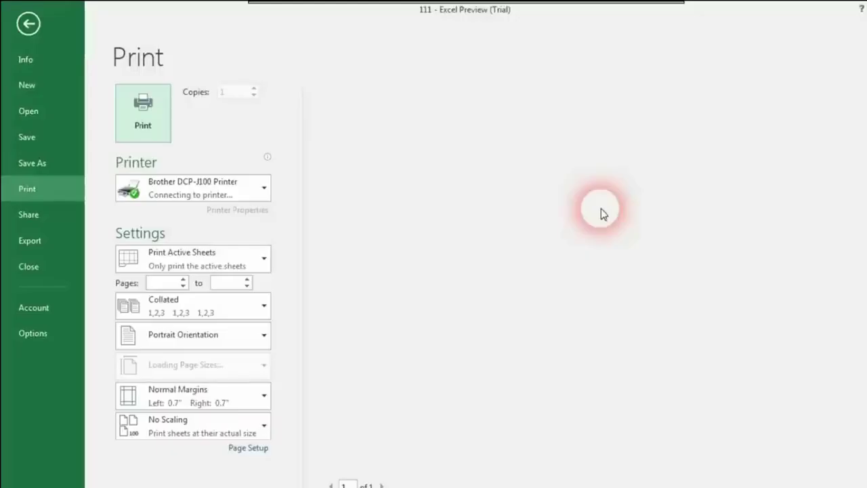
key(Escape)
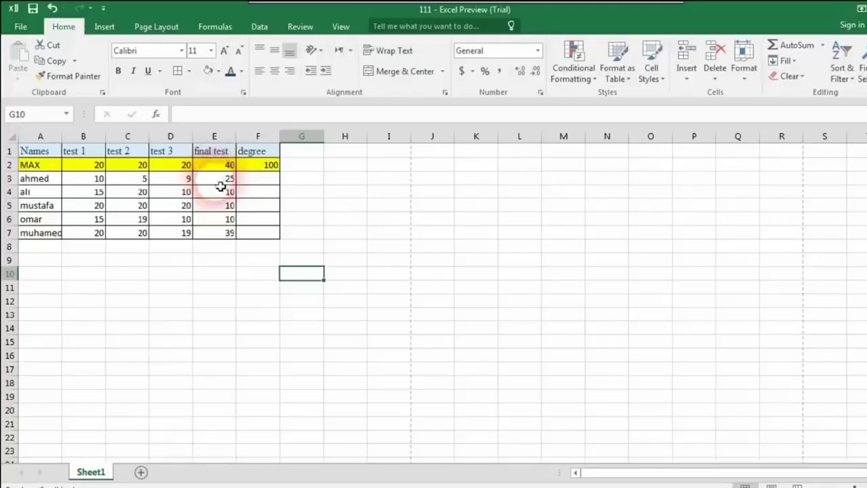
Set the border line color to dark orange and draw over the table's borders in the student rows
click(220, 187)
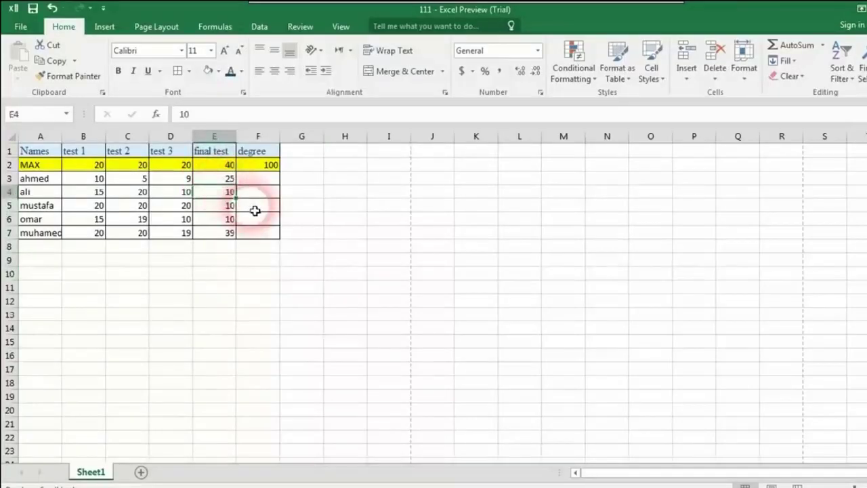
key(ctrl+Home)
key(ctrl+shift+End)
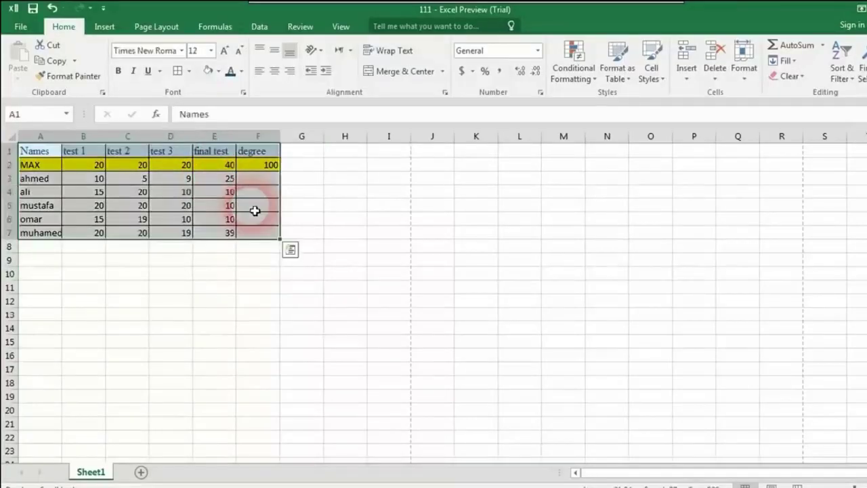
click(191, 71)
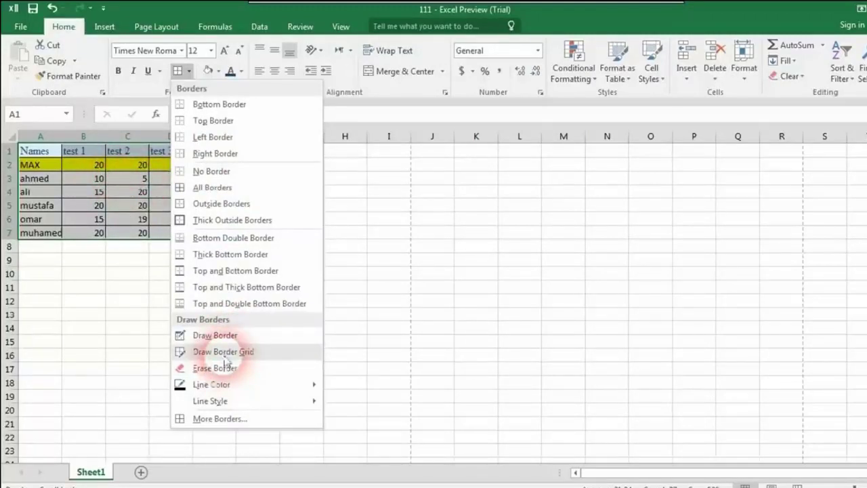
mouse_move(229, 385)
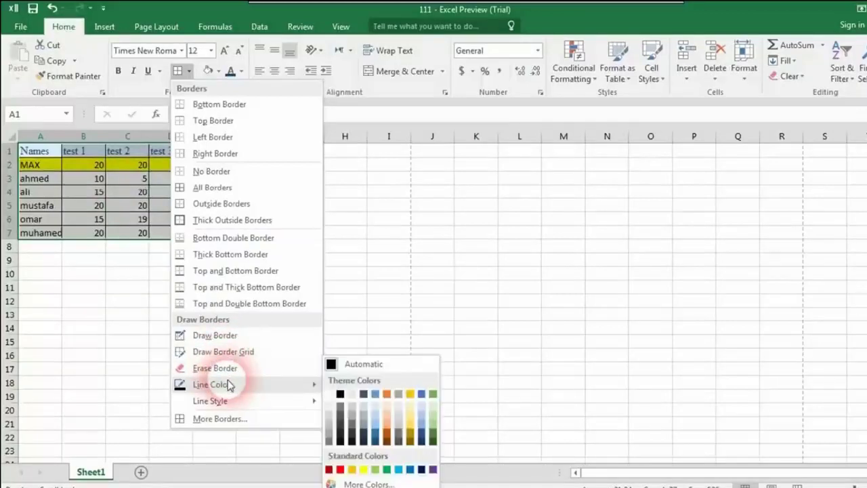
click(389, 436)
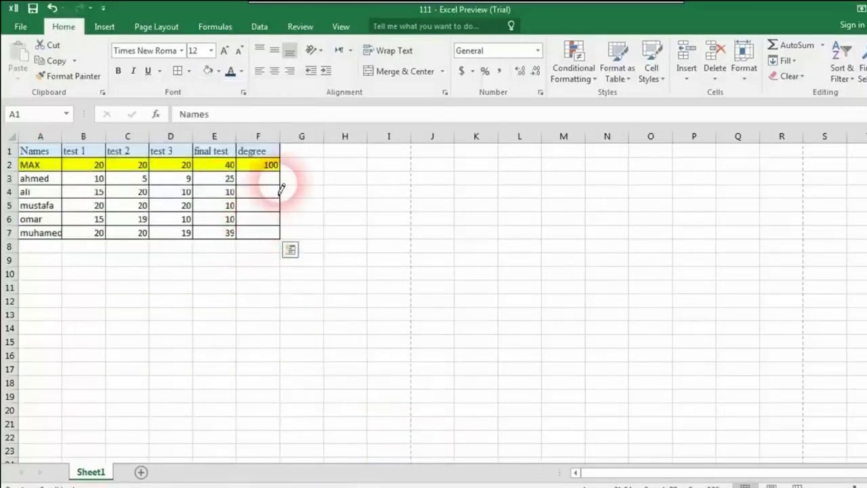
mouse_move(282, 189)
mouse_down()
mouse_move(31, 190)
mouse_move(40, 203)
mouse_move(54, 188)
mouse_move(60, 206)
mouse_move(62, 190)
mouse_move(209, 205)
mouse_move(294, 145)
mouse_move(206, 188)
mouse_move(44, 240)
mouse_move(76, 207)
mouse_move(56, 218)
mouse_move(114, 208)
mouse_move(234, 228)
mouse_move(64, 224)
mouse_up()
Remove all borders from the table in A1:F7
click(218, 71)
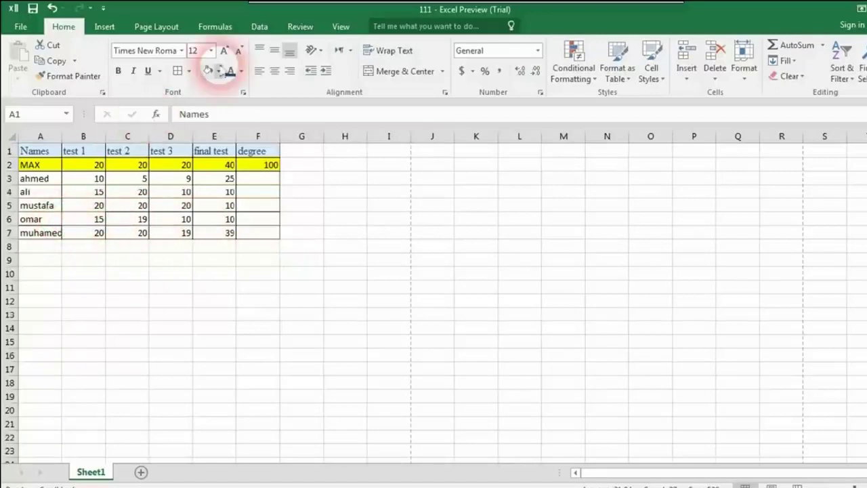
click(189, 72)
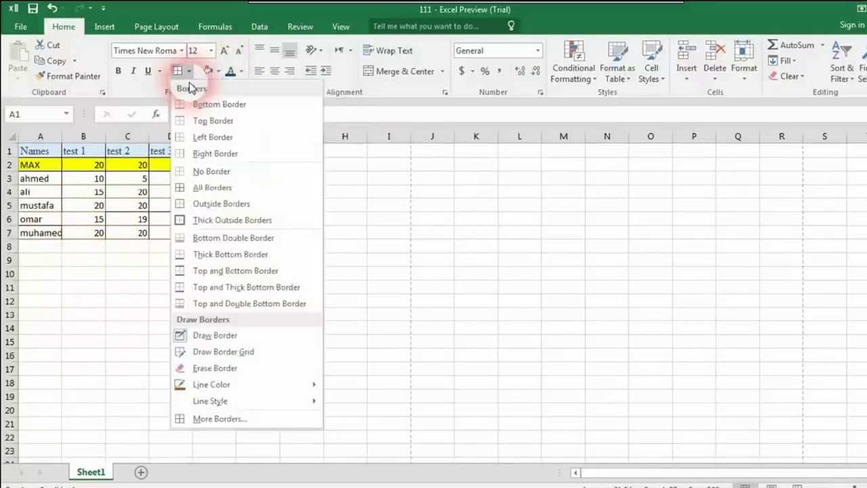
click(208, 171)
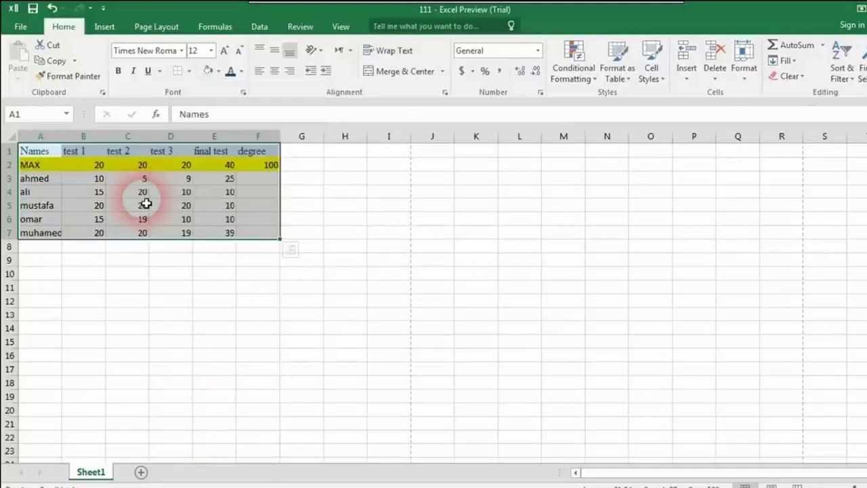
Set the border line color to dark green and draw borders around the table and along several inner cell edges
click(189, 71)
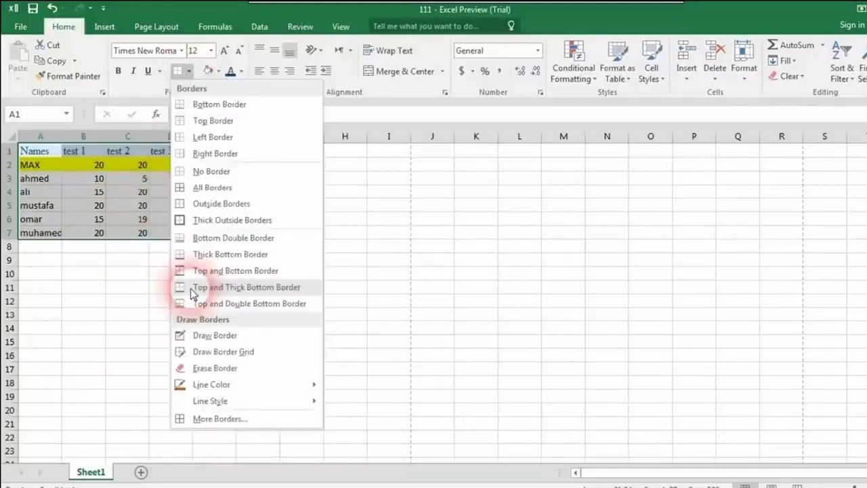
mouse_move(234, 388)
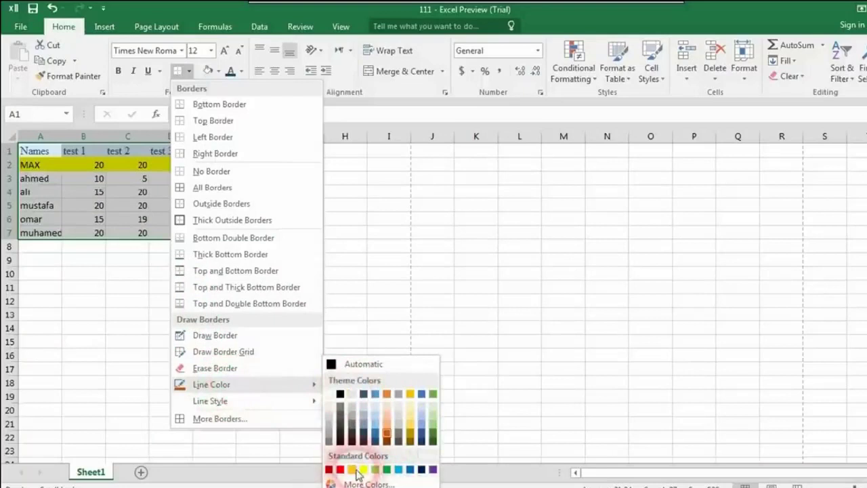
click(434, 435)
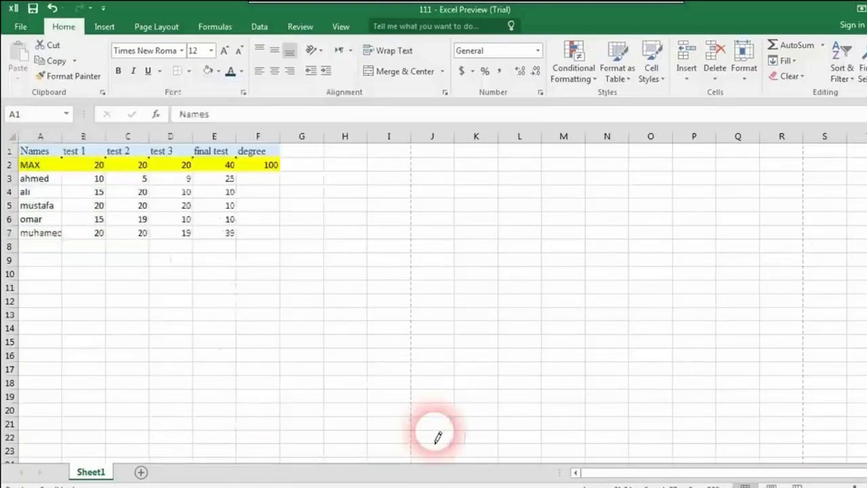
mouse_move(271, 243)
mouse_down()
mouse_move(121, 203)
mouse_move(57, 155)
mouse_move(40, 152)
mouse_up()
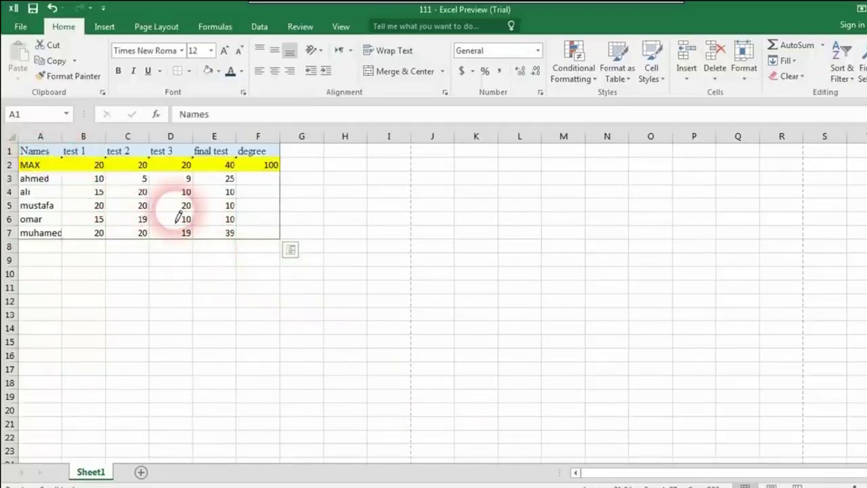
mouse_move(279, 163)
mouse_down()
mouse_move(58, 164)
mouse_move(49, 178)
mouse_move(264, 182)
mouse_move(277, 170)
mouse_move(277, 213)
mouse_up()
click(244, 150)
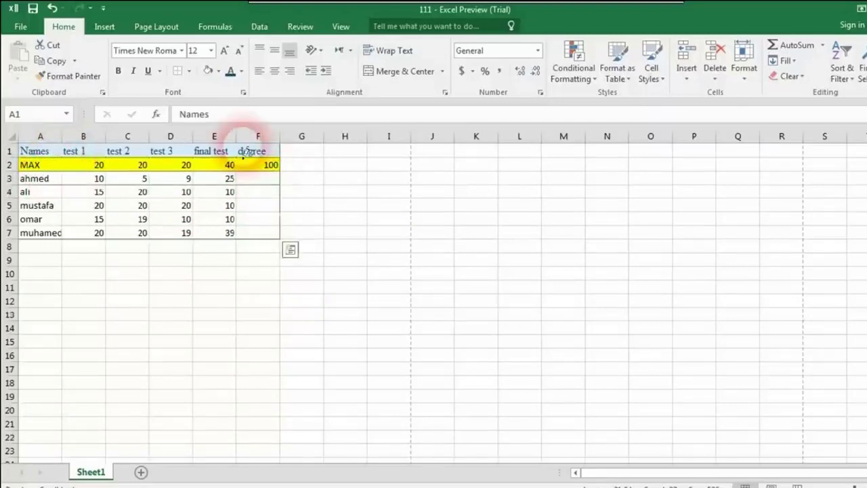
mouse_move(243, 150)
mouse_down()
mouse_move(217, 158)
mouse_move(228, 224)
mouse_move(199, 219)
mouse_up()
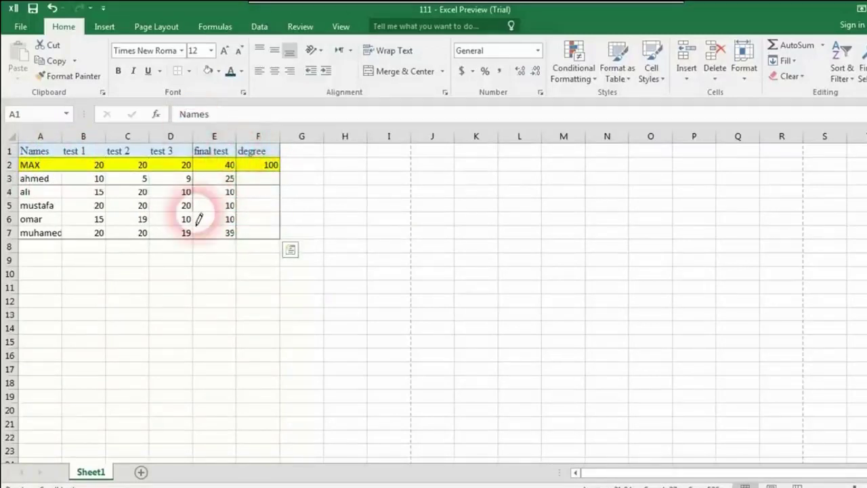
Clear the hand-drawn green borders from the table in A1:F7
click(188, 70)
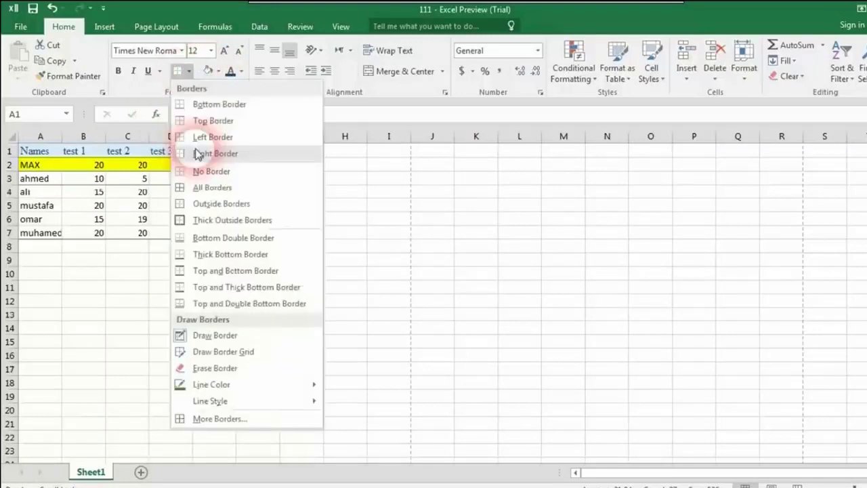
click(197, 171)
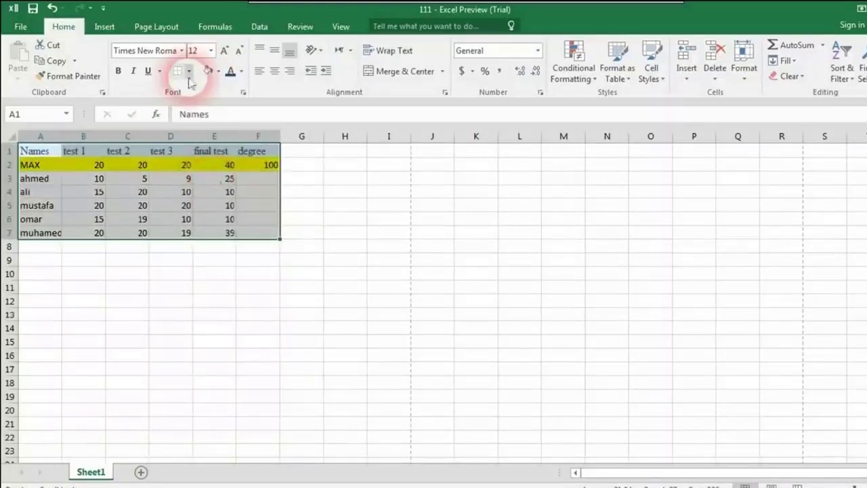
Open the detailed border settings for the table in A1:F7 and set the line color to standard green
click(189, 72)
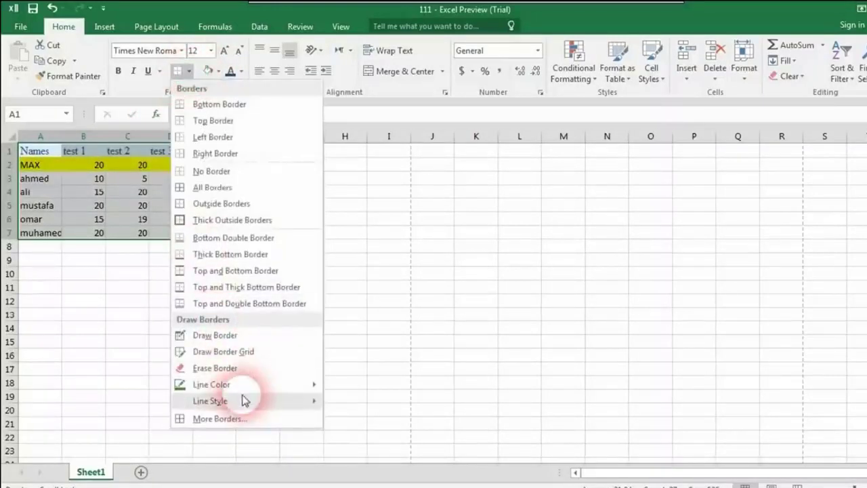
mouse_move(244, 400)
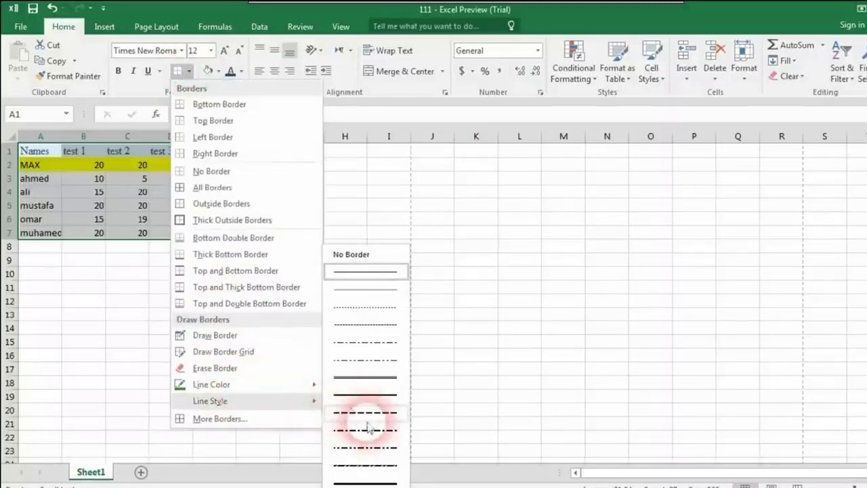
click(220, 418)
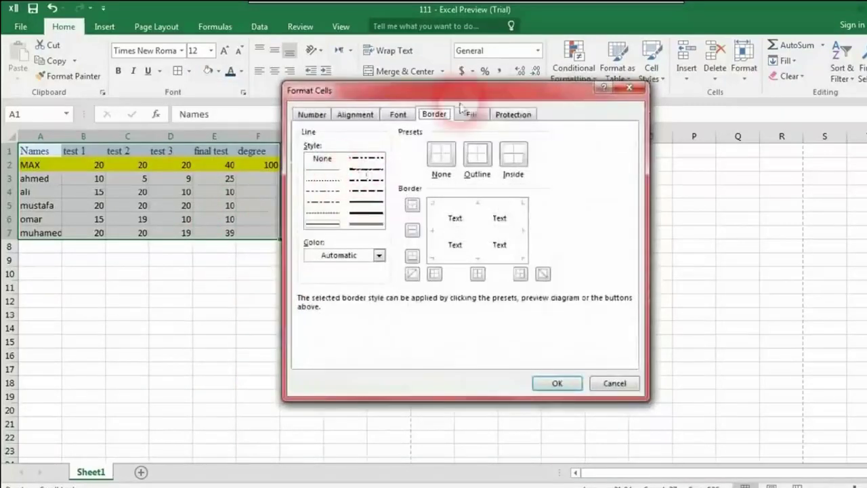
drag(459, 103, 531, 130)
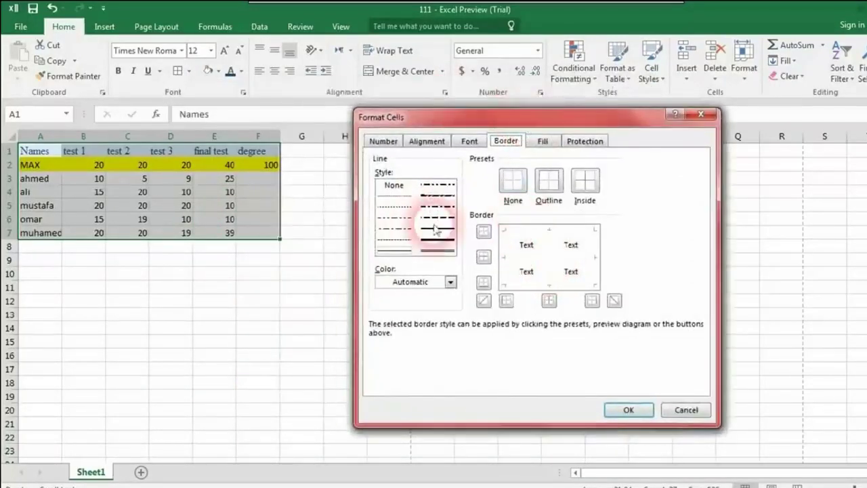
click(449, 281)
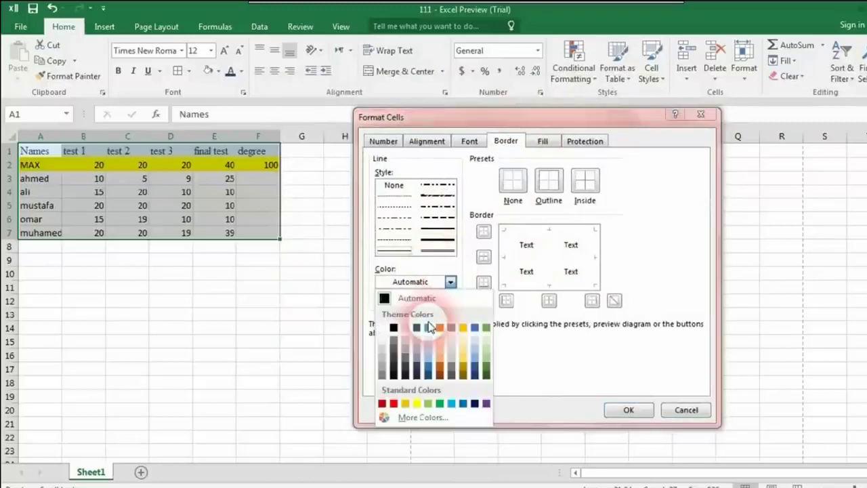
click(440, 403)
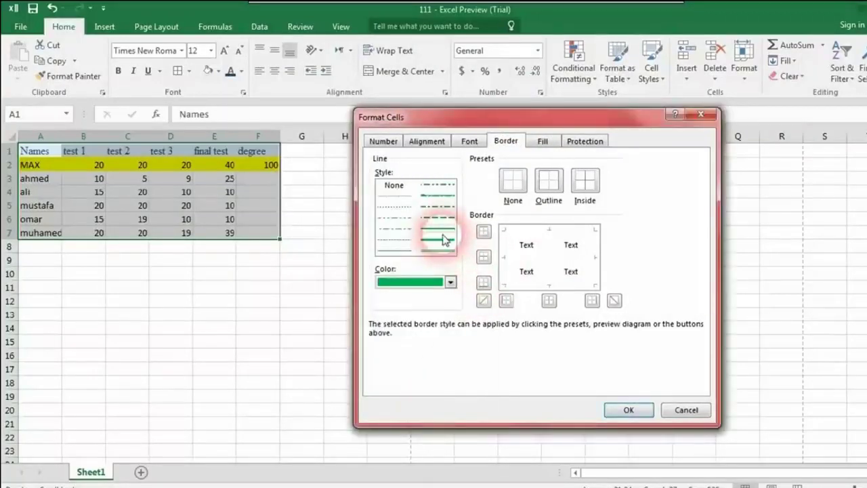
Apply the thick solid green line to all outer and inner edges of the table, without diagonals, and deselect the table
click(591, 301)
click(548, 300)
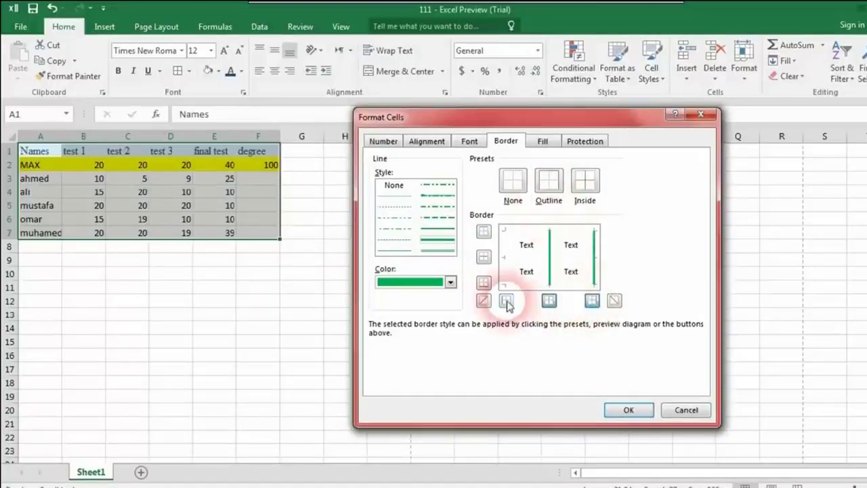
click(507, 302)
click(483, 281)
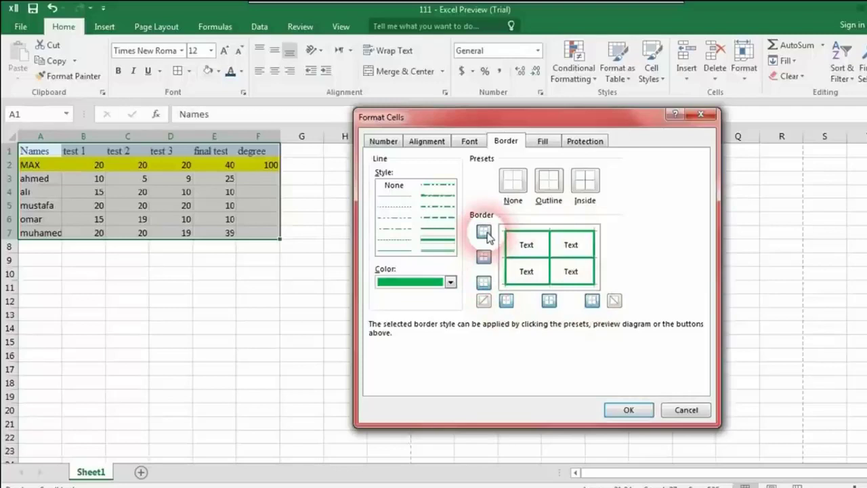
click(602, 303)
click(552, 195)
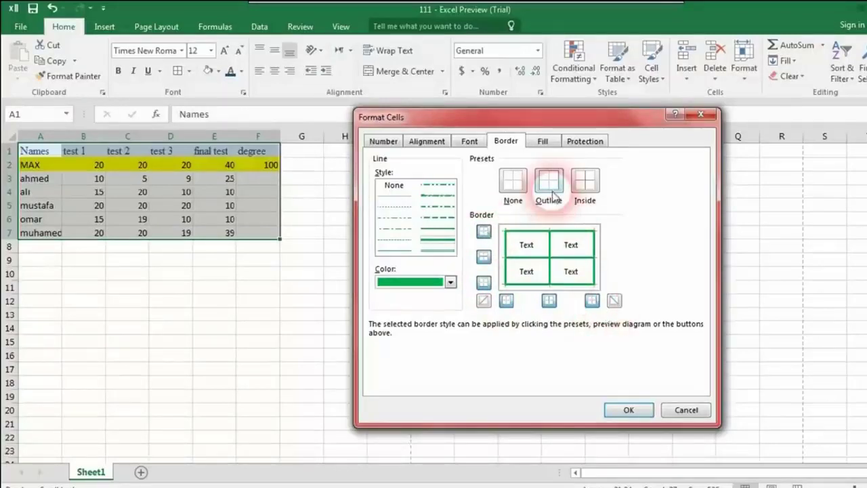
click(572, 185)
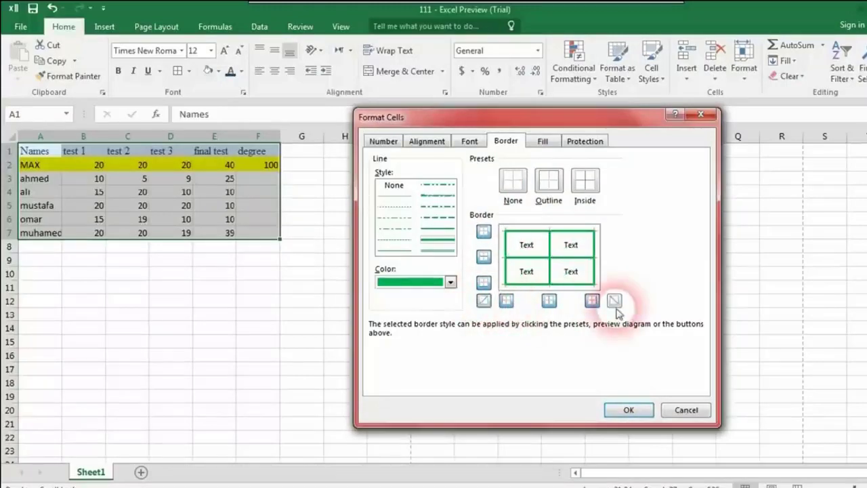
click(619, 411)
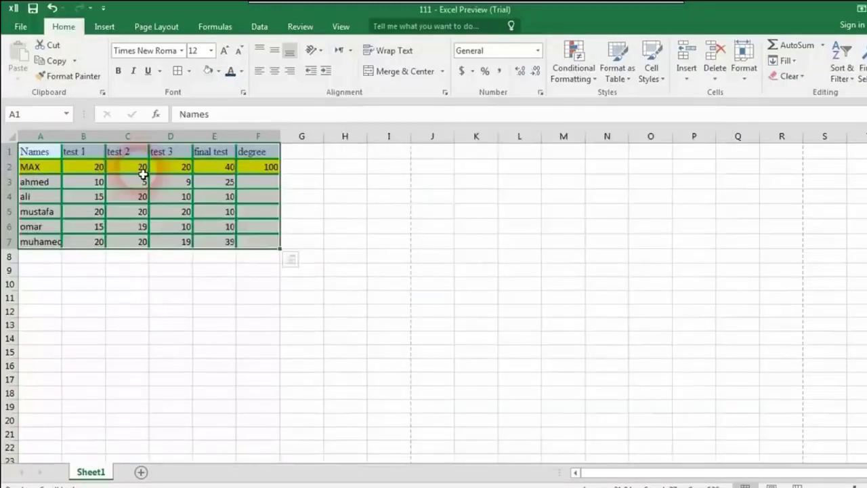
click(305, 225)
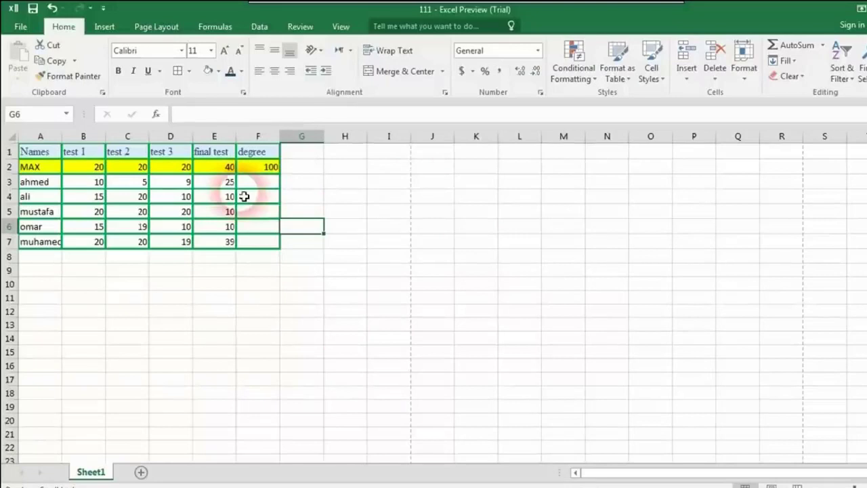
click(258, 241)
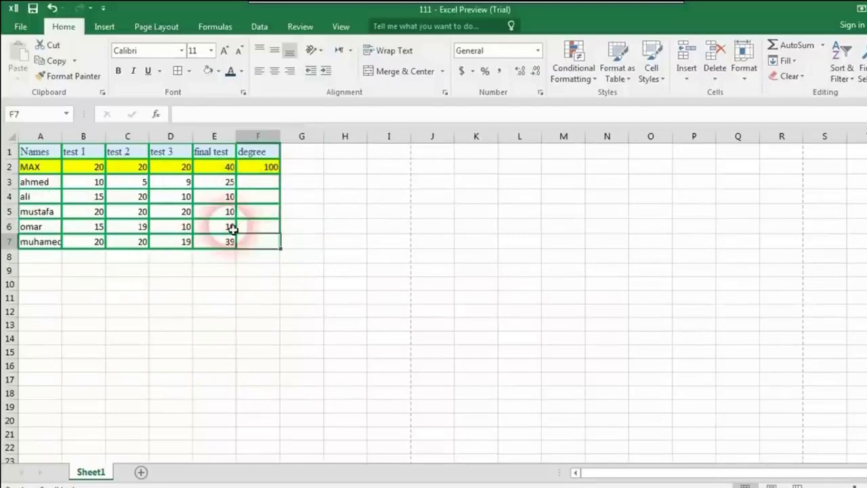
drag(238, 238, 31, 152)
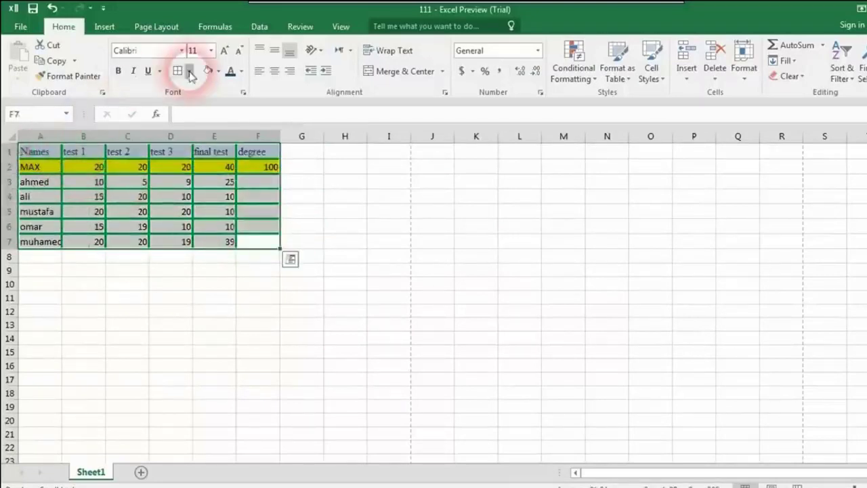
click(190, 71)
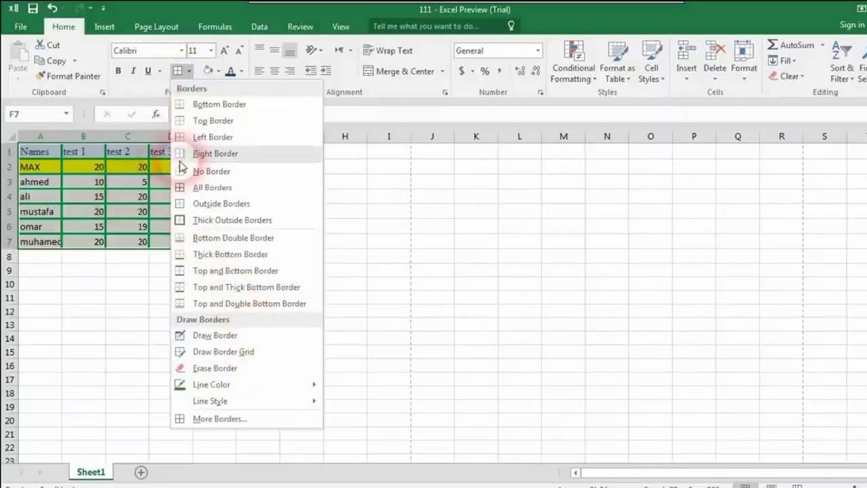
click(126, 201)
click(120, 165)
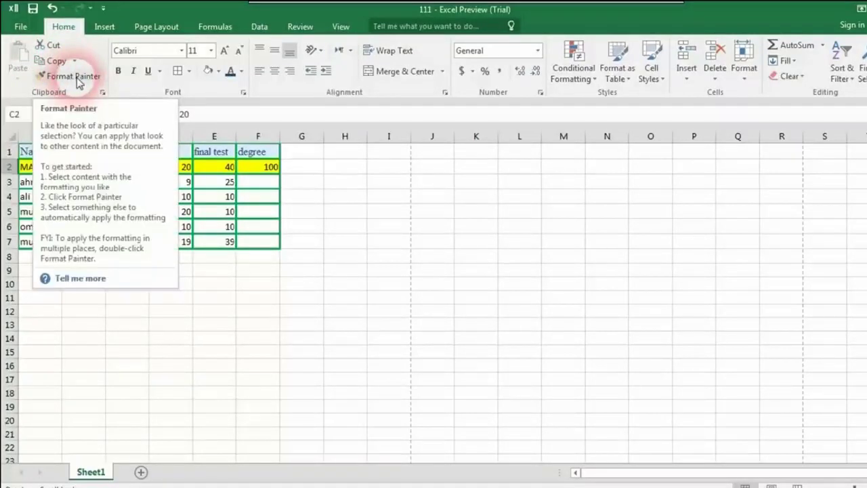
click(173, 166)
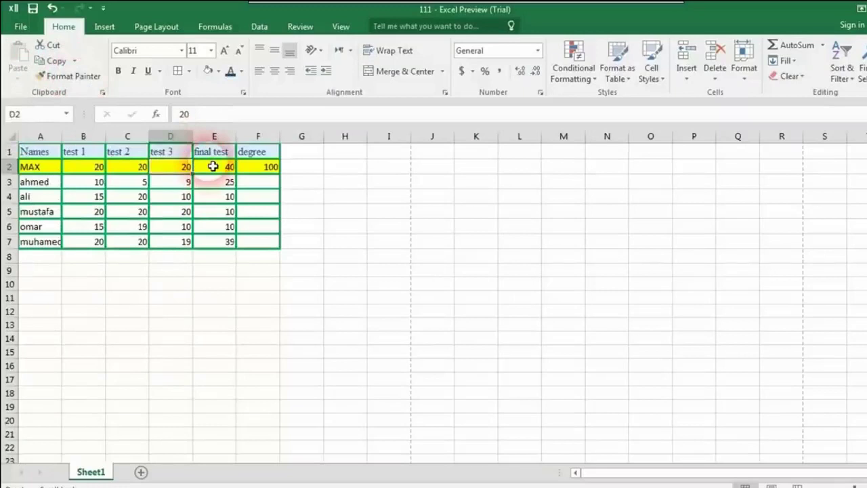
click(212, 166)
click(246, 174)
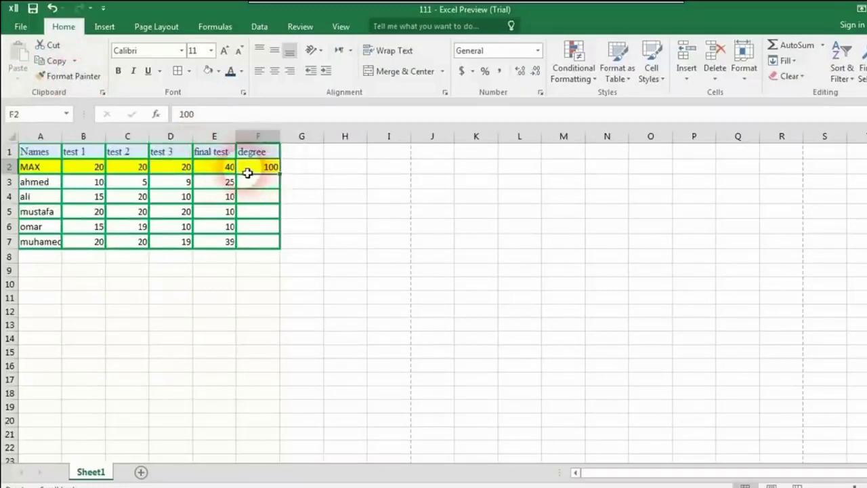
Copy the formatting of E2:F2 onto the range C3:E4 with Format Painter
click(226, 168)
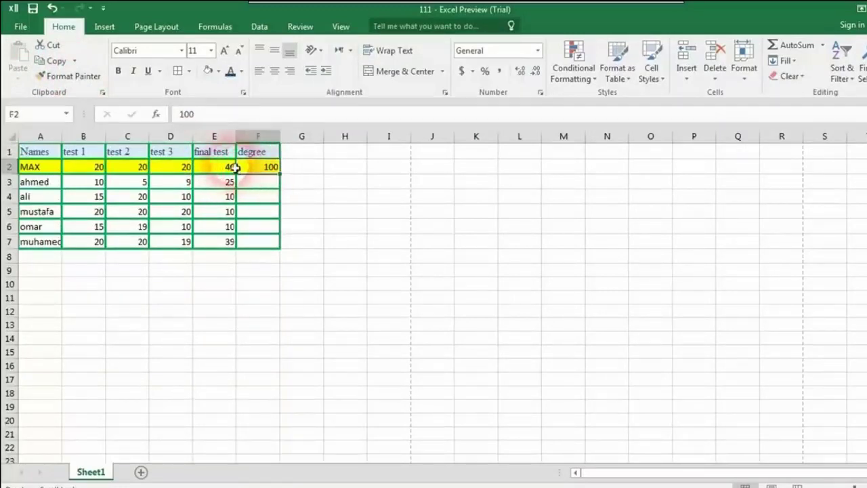
click(51, 76)
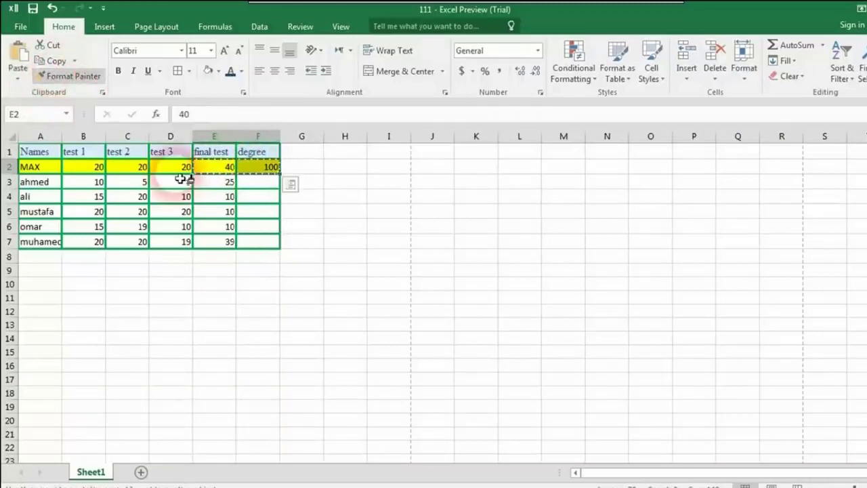
mouse_move(182, 178)
mouse_down()
mouse_move(229, 182)
mouse_move(142, 201)
mouse_up()
click(265, 182)
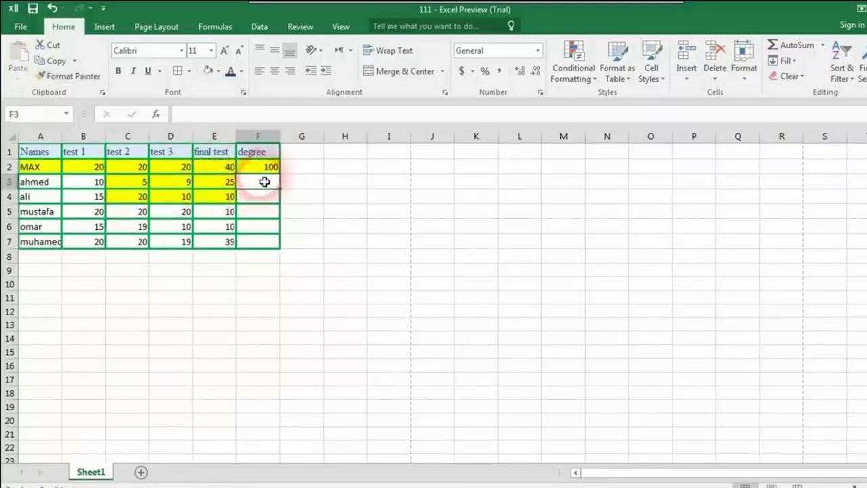
Undo the formatting painted onto C3:E4 and deselect the range
click(268, 172)
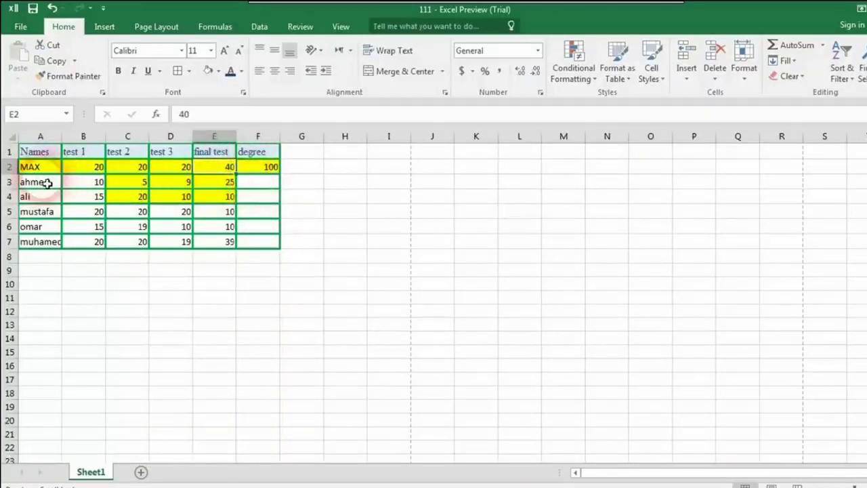
key(ctrl+v)
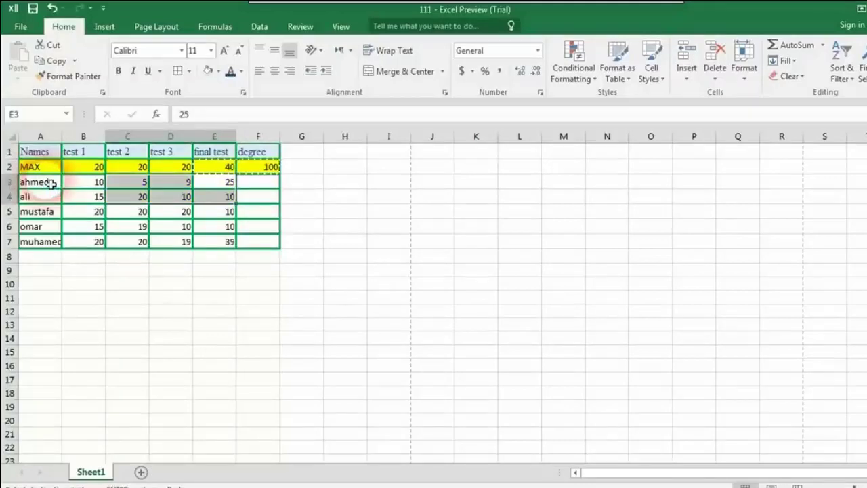
click(192, 212)
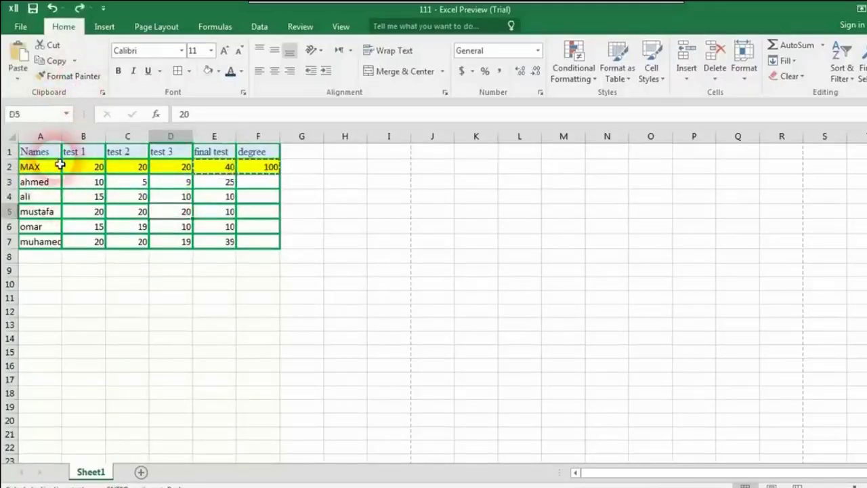
Copy the formatting of header cell A1 onto E5 with Format Painter and compare its font with cells E4 and E6
click(30, 149)
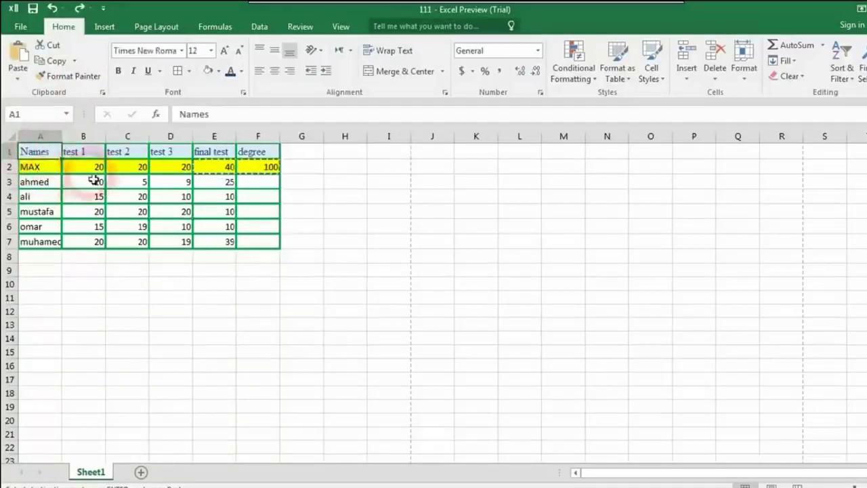
click(81, 79)
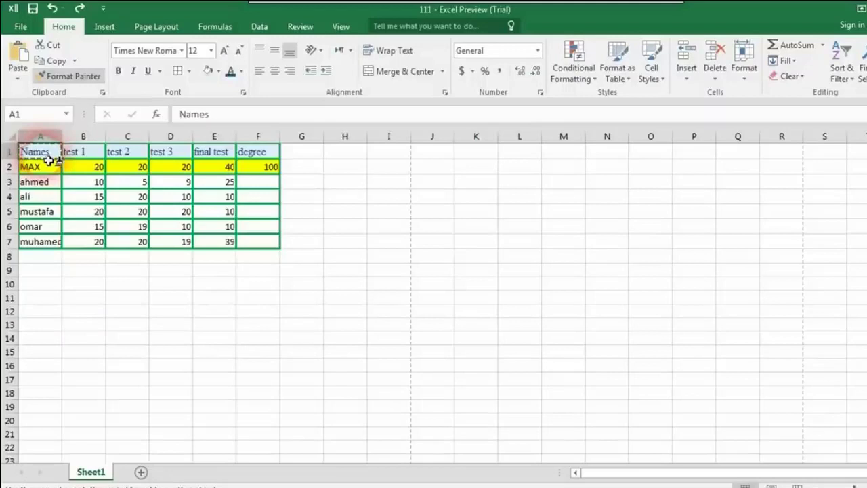
click(216, 211)
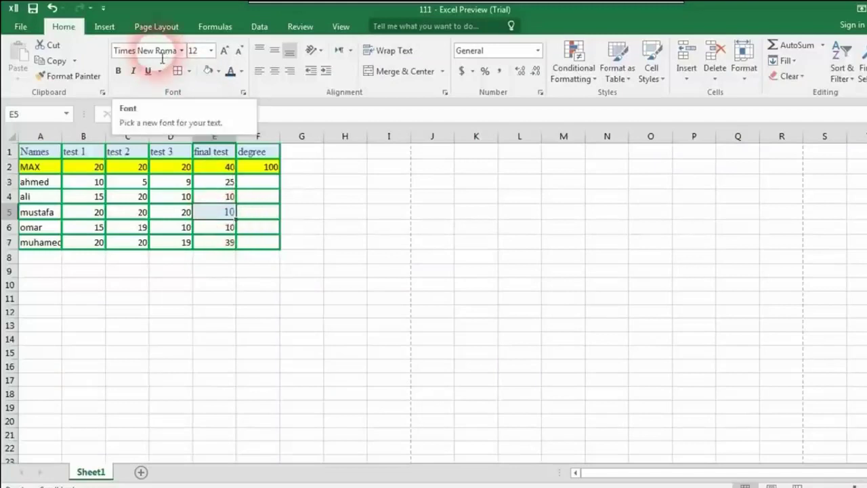
click(219, 197)
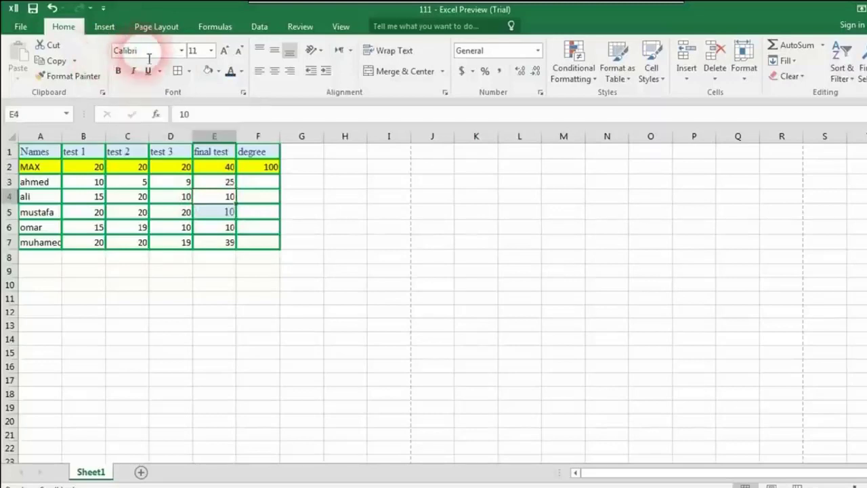
click(224, 227)
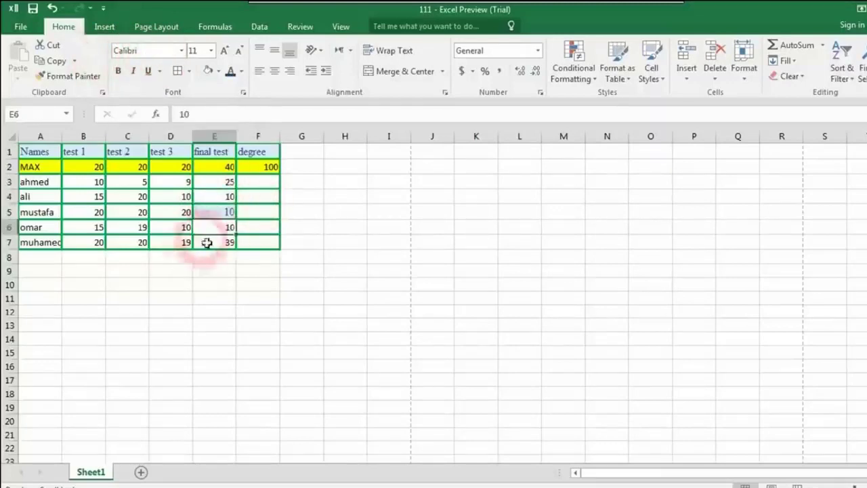
click(301, 226)
click(302, 241)
click(301, 257)
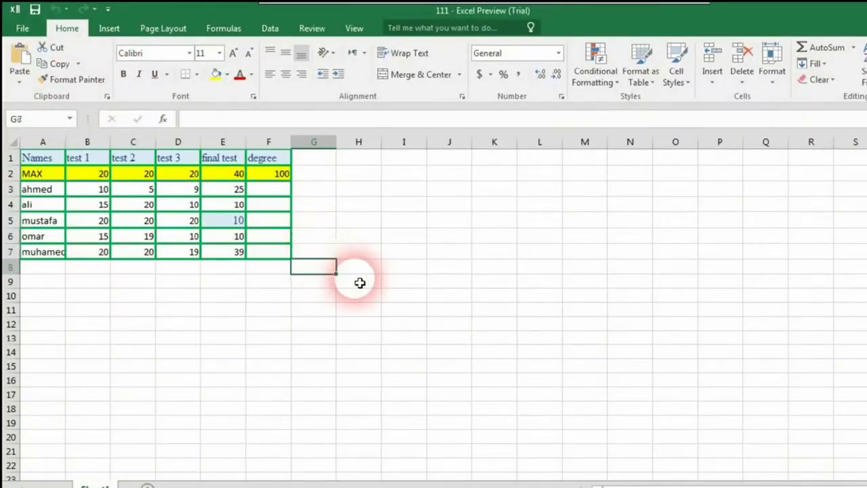
Check the bordered table in the print preview and return to the worksheet
key(ctrl+p)
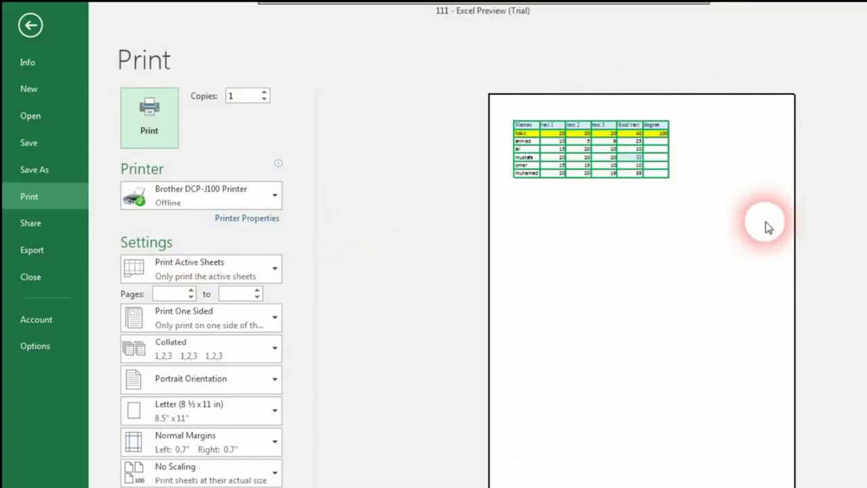
key(Escape)
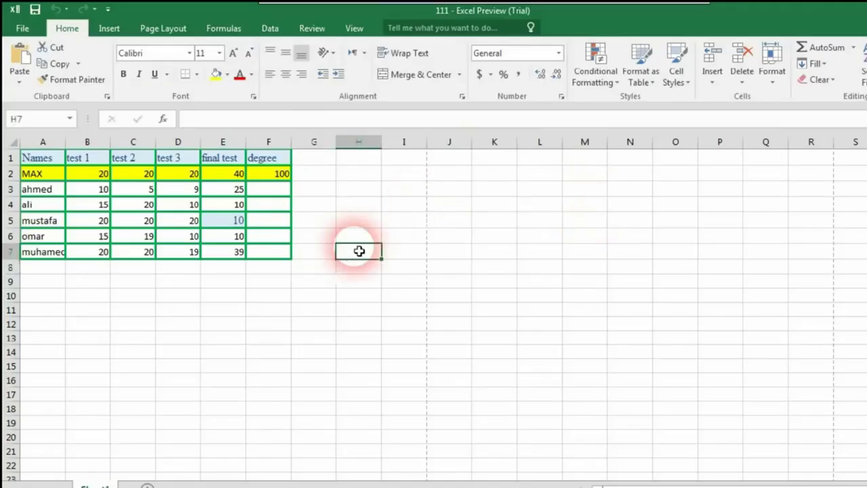
click(302, 253)
Set the page orientation to landscape and check the page in the print preview
click(163, 28)
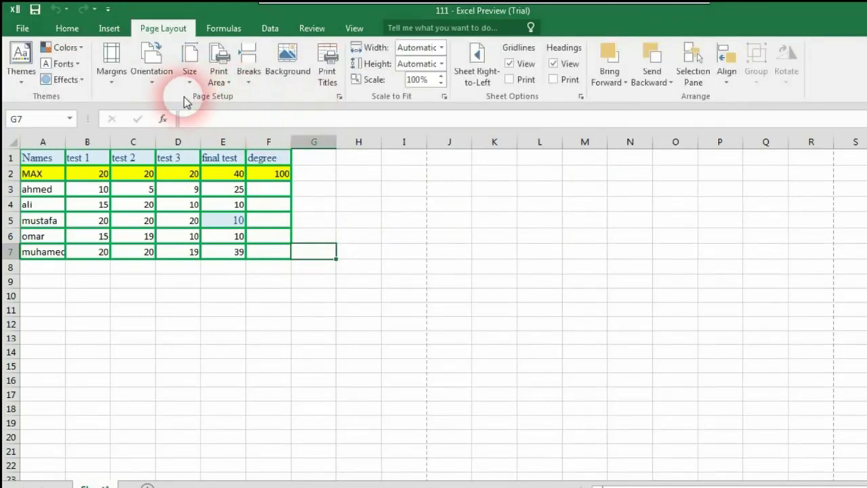
click(339, 96)
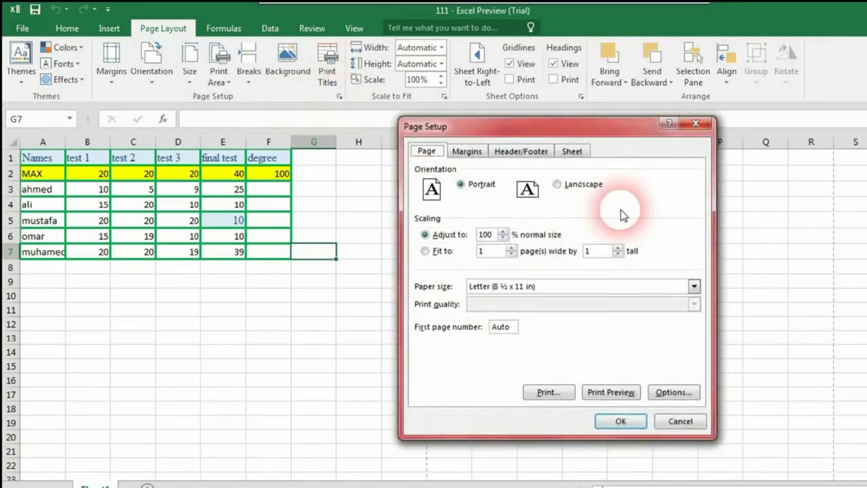
click(582, 186)
key(Return)
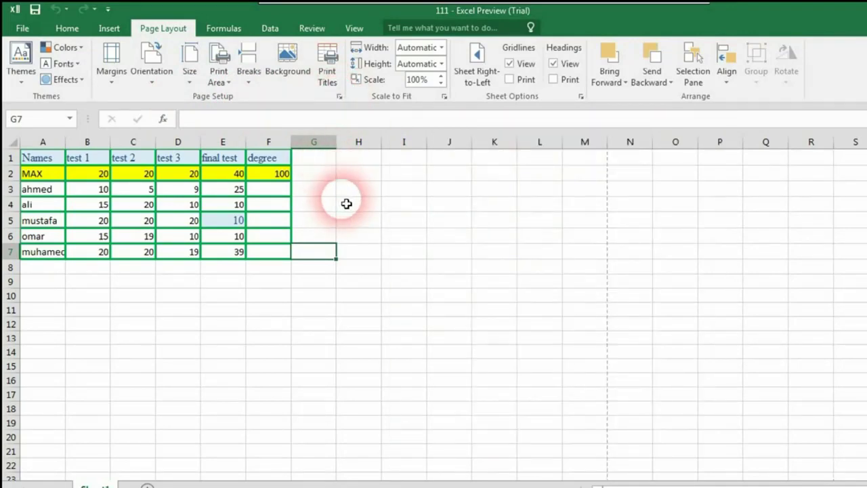
key(ctrl+p)
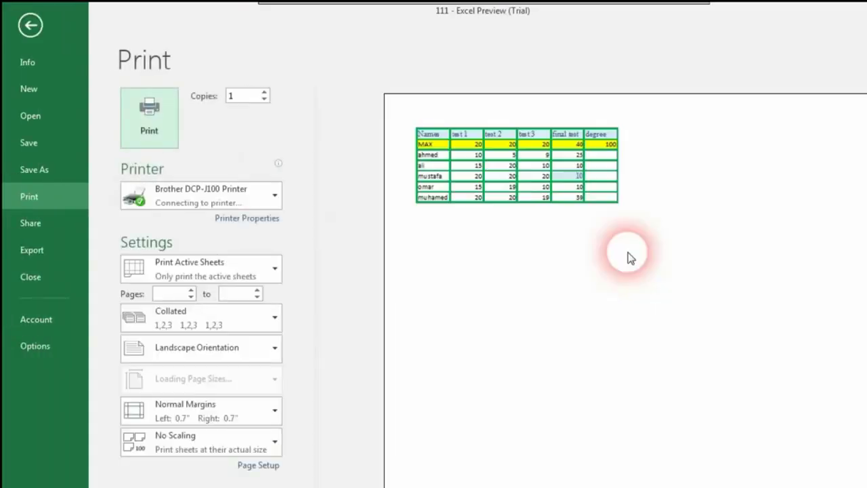
key(Escape)
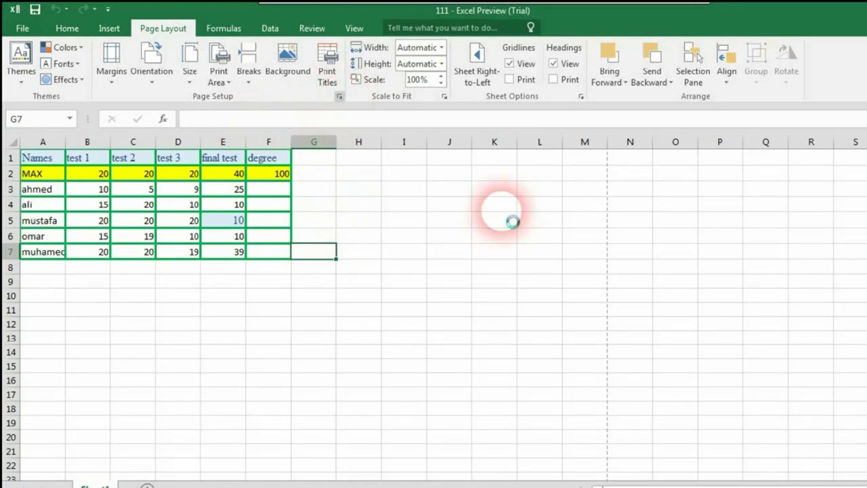
Set the sheet's print scaling to 170% of normal size and the paper size to A4 in the page setup
click(558, 183)
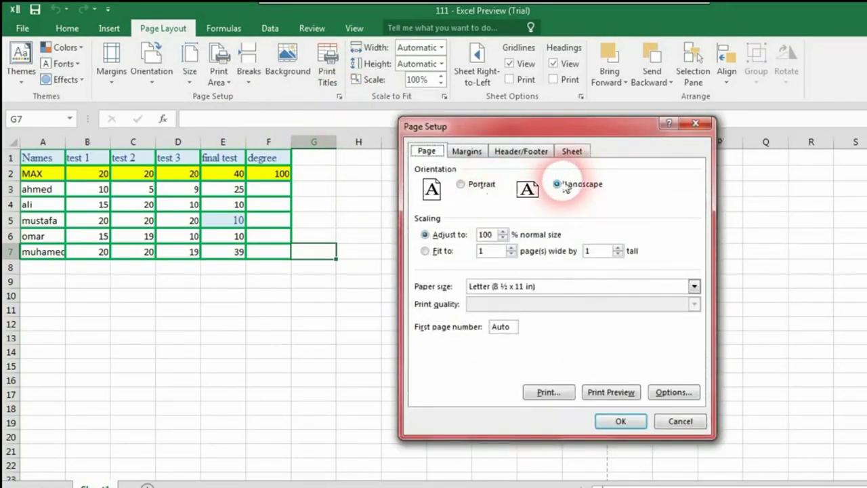
click(503, 231)
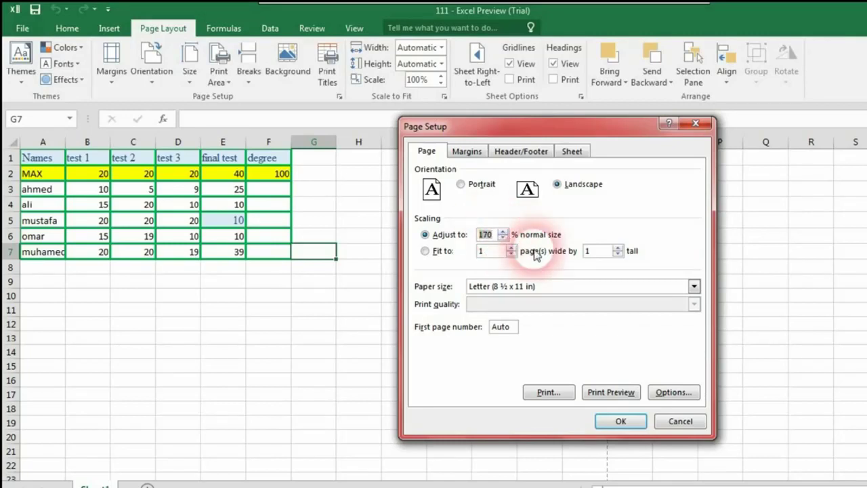
click(439, 252)
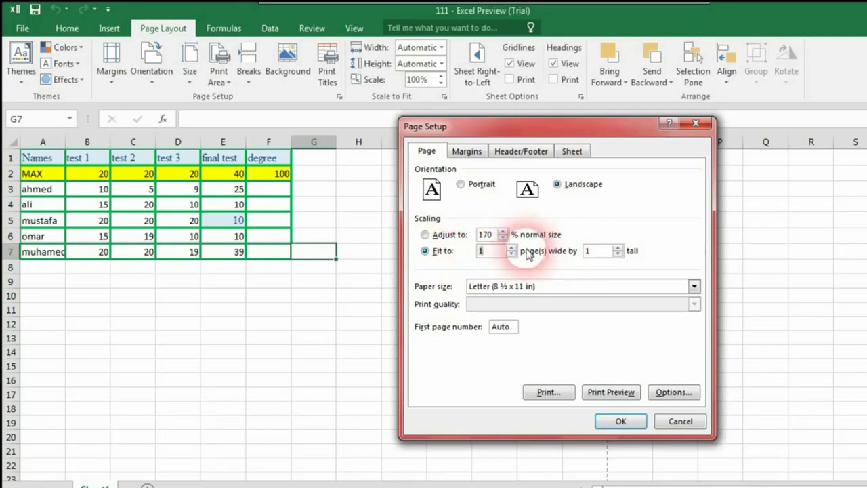
click(502, 254)
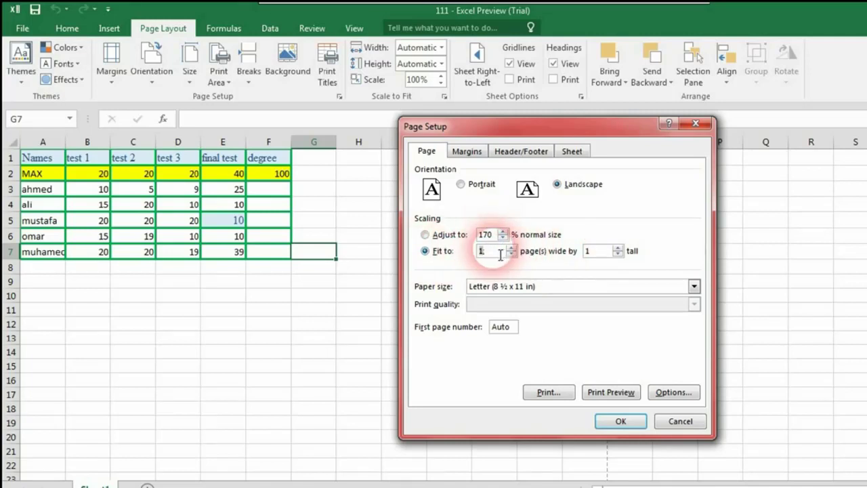
click(450, 235)
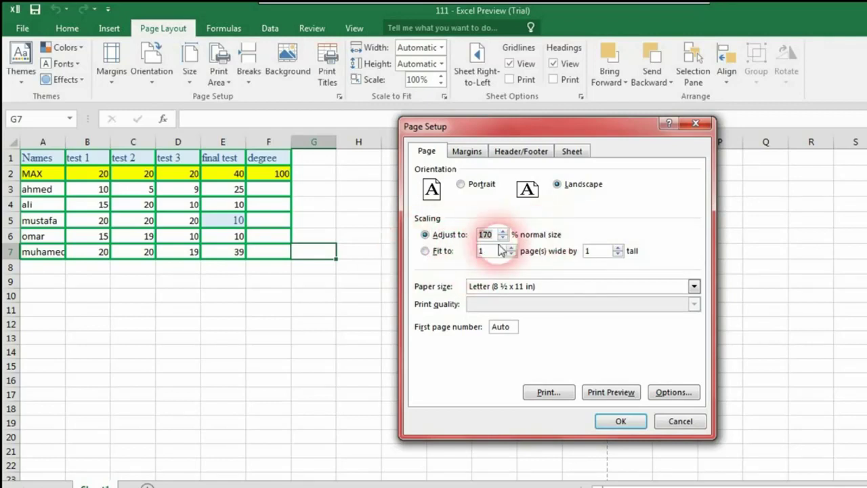
click(501, 288)
click(526, 339)
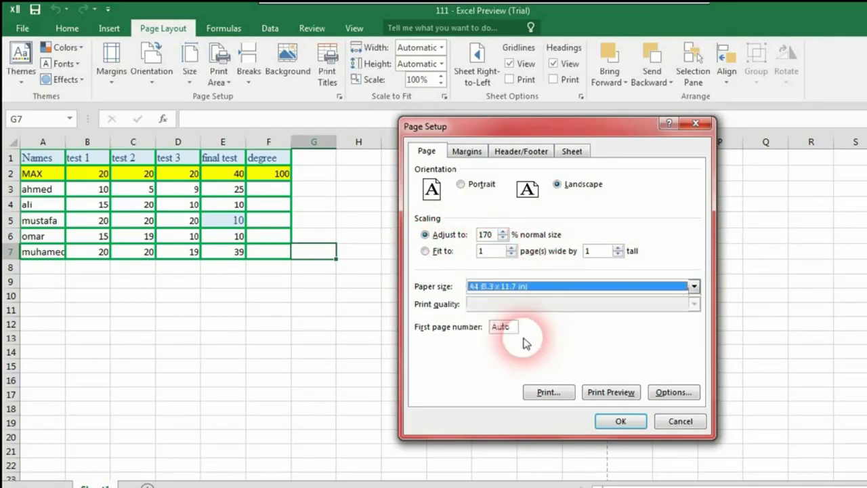
Center the printed table horizontally and vertically on the page and check it in the print preview
click(467, 152)
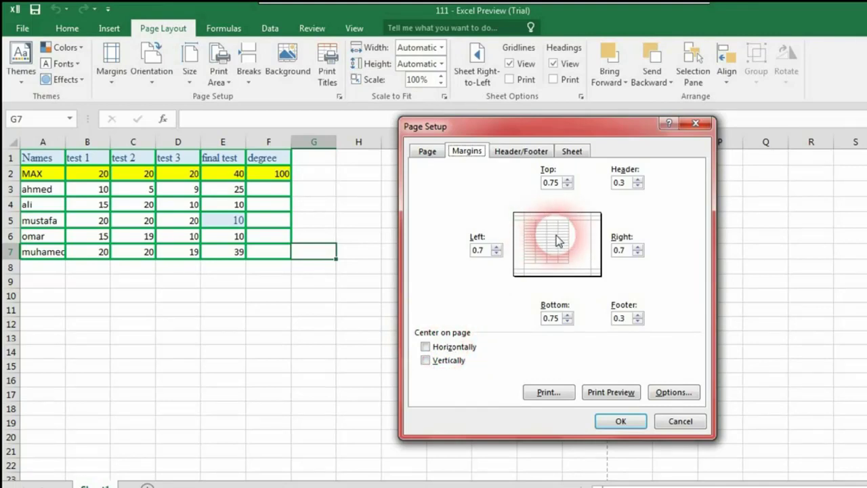
click(448, 348)
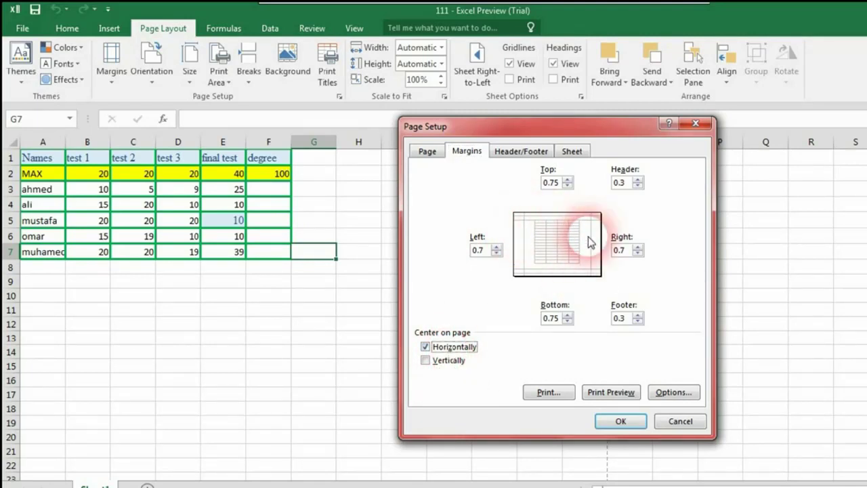
click(449, 359)
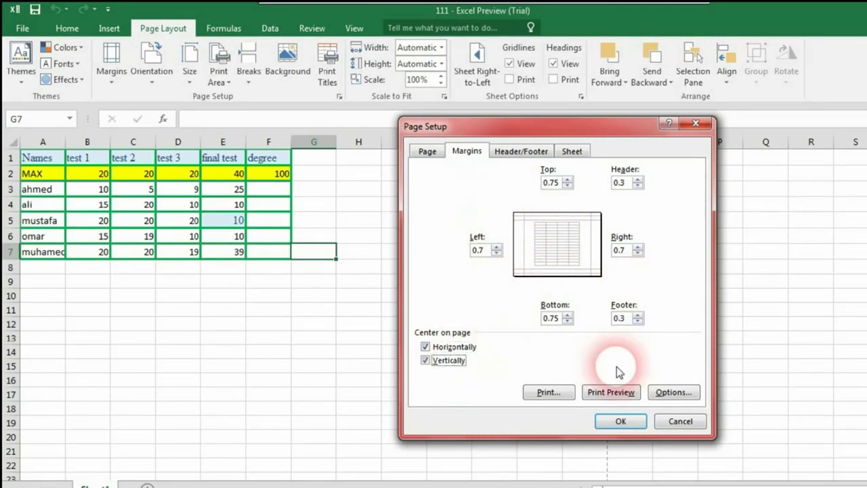
click(619, 423)
key(Return)
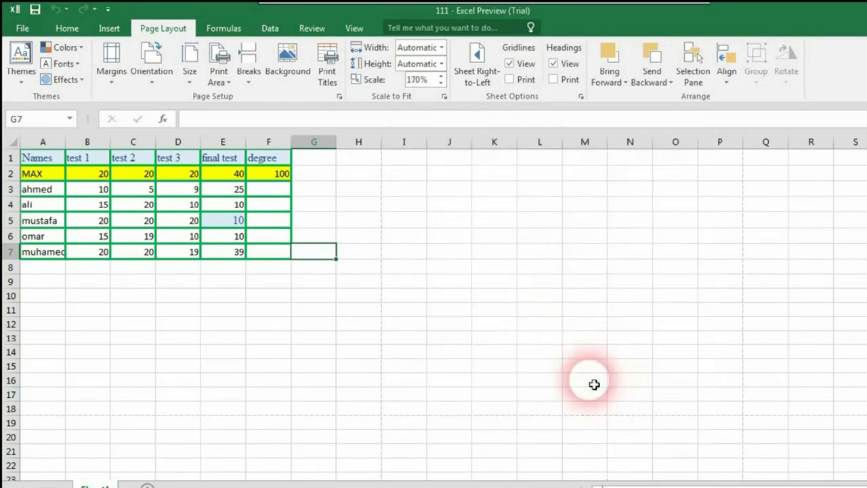
key(ctrl+p)
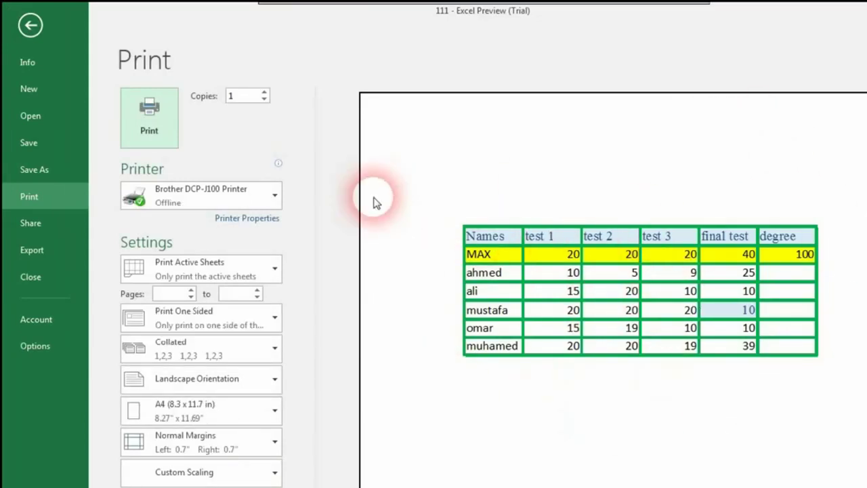
Choose Page 1 as the sheet's header and Page 1 of ? as its footer in the page setup
key(Escape)
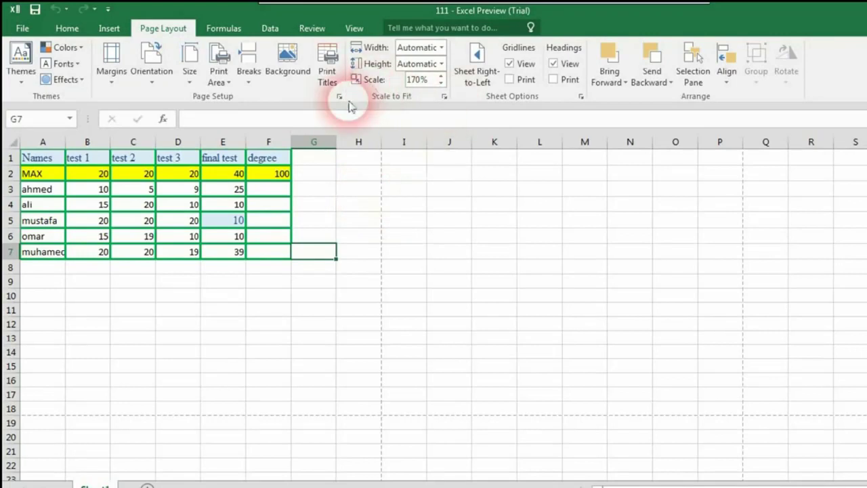
click(340, 97)
click(516, 152)
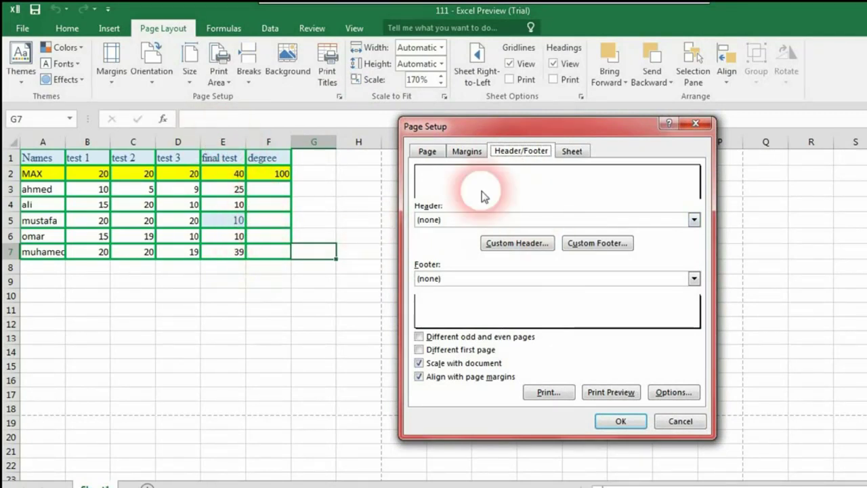
click(499, 219)
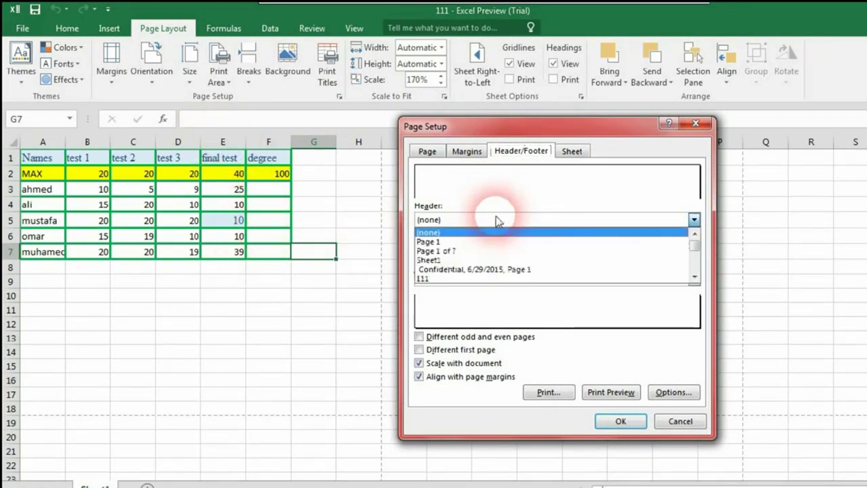
click(461, 241)
click(468, 279)
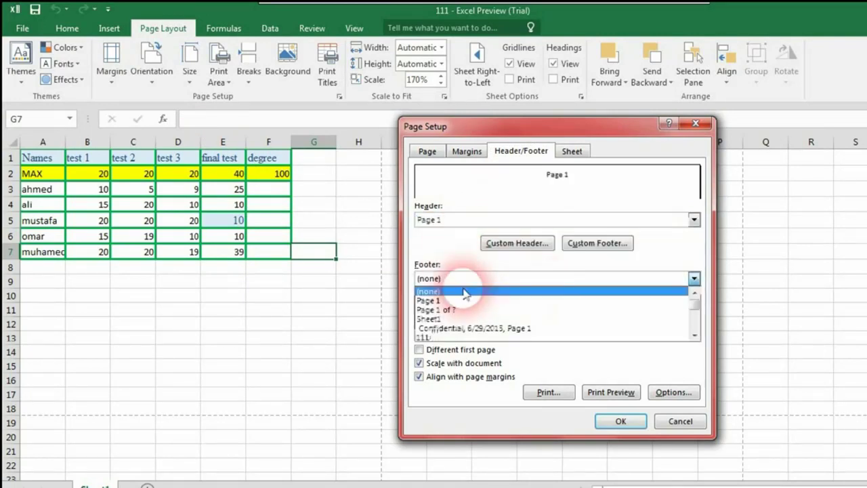
click(465, 309)
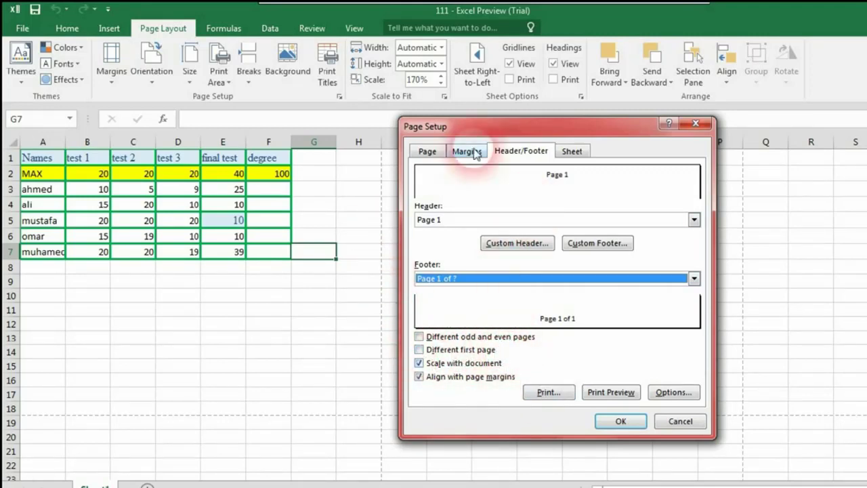
click(572, 151)
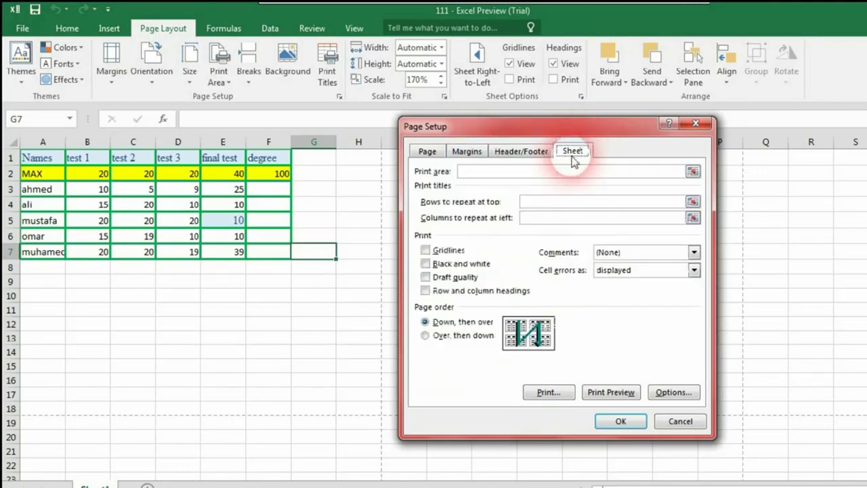
click(496, 174)
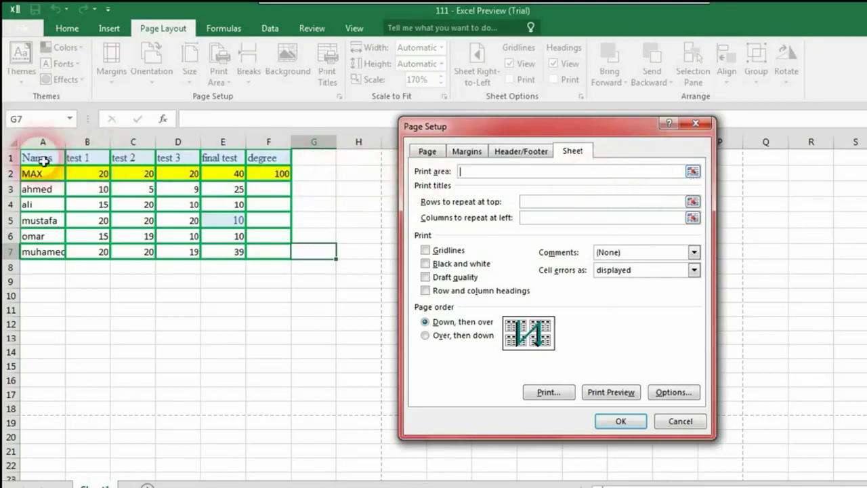
click(237, 296)
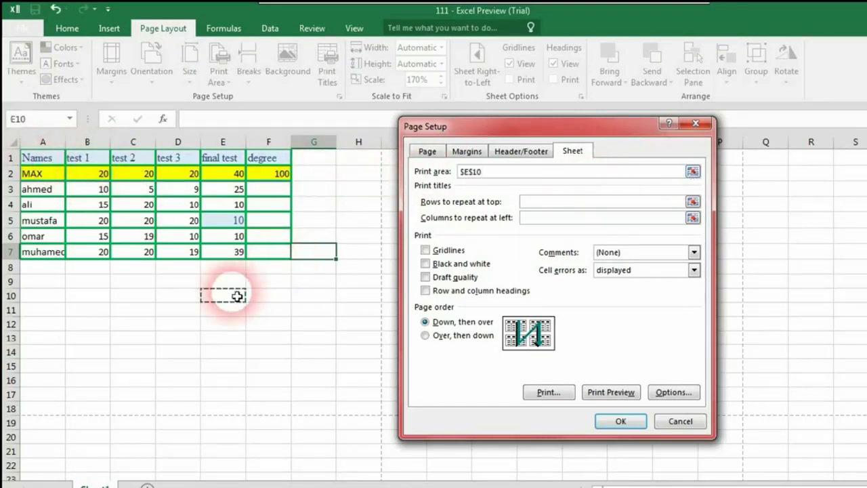
click(599, 164)
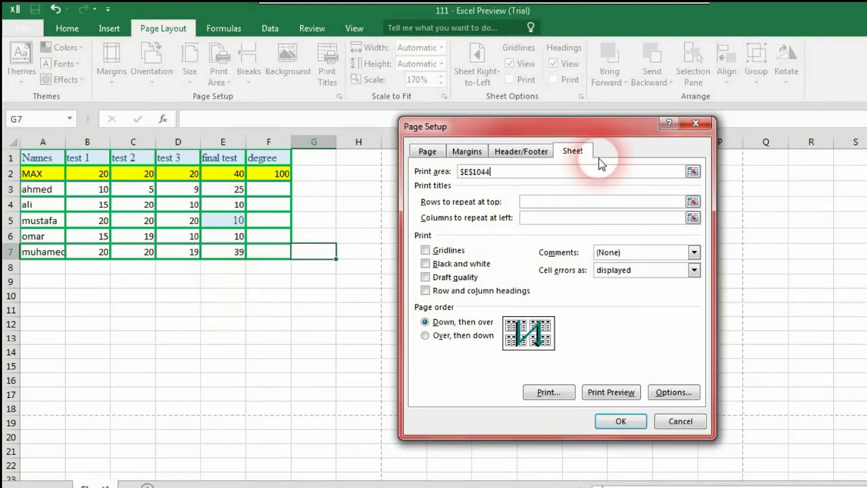
double_click(476, 171)
key(BackSpace)
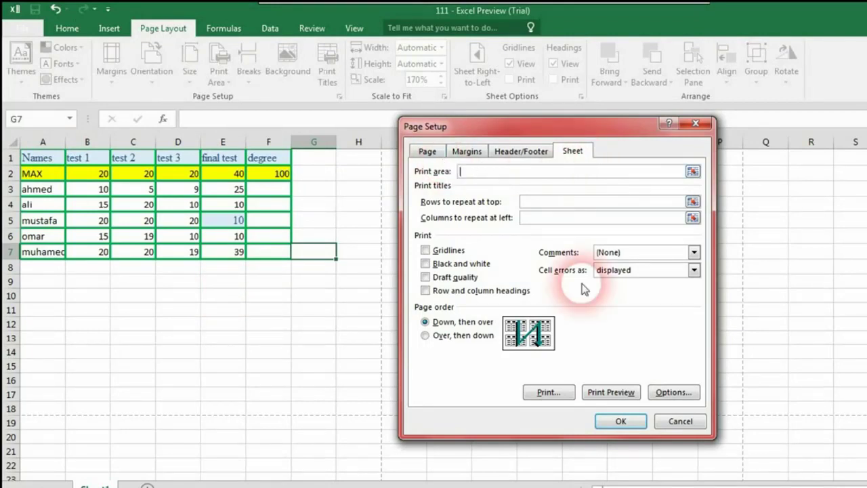
click(678, 420)
Enter 1111 in cell E9 and 2222 in cell E11, and check the sheet in the print preview
click(230, 288)
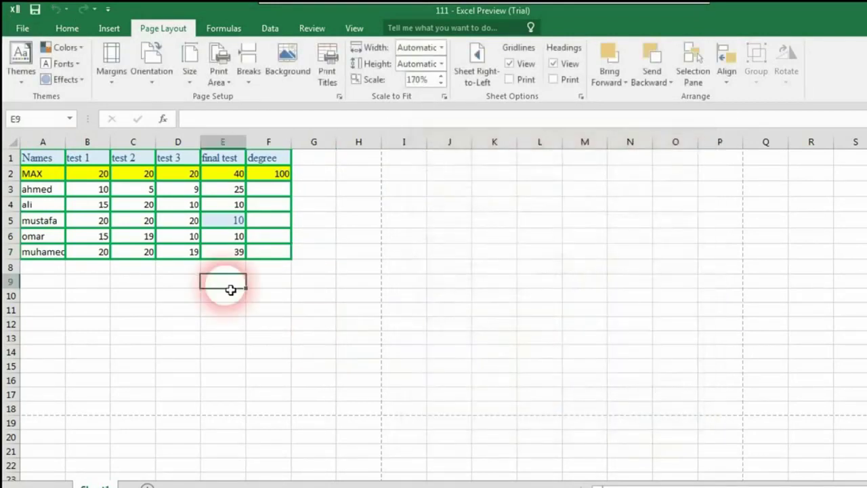
text(1111)
key(Return)
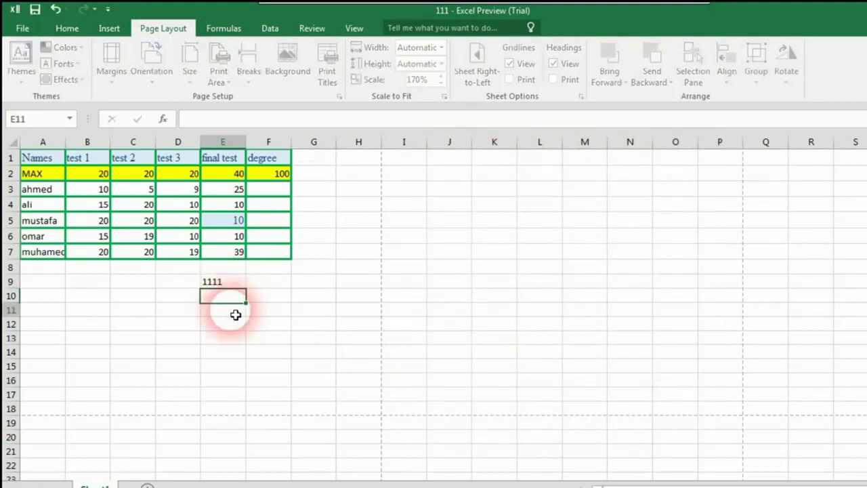
click(235, 315)
text(2222)
click(290, 323)
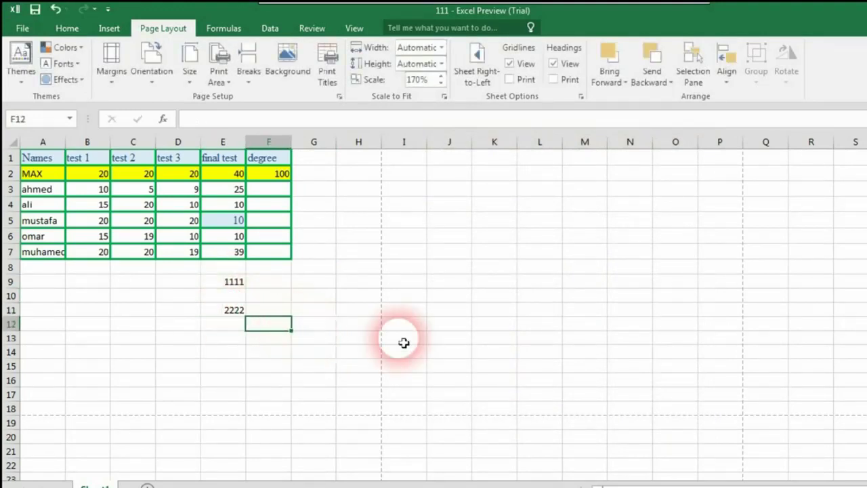
key(ctrl+p)
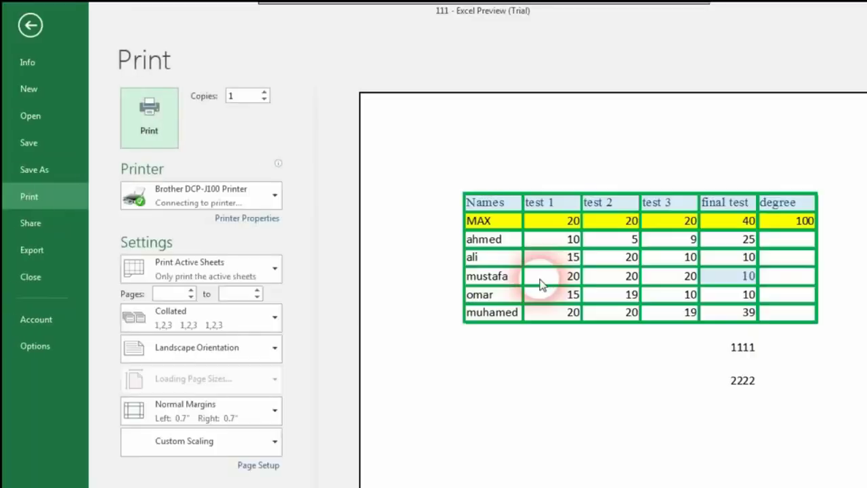
key(Escape)
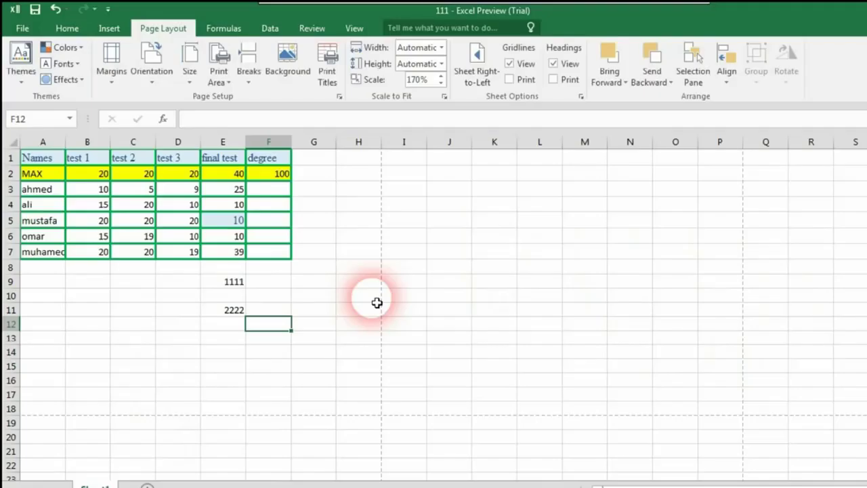
Set the print area to the grades table A1:F7 and check it in the print preview
click(290, 255)
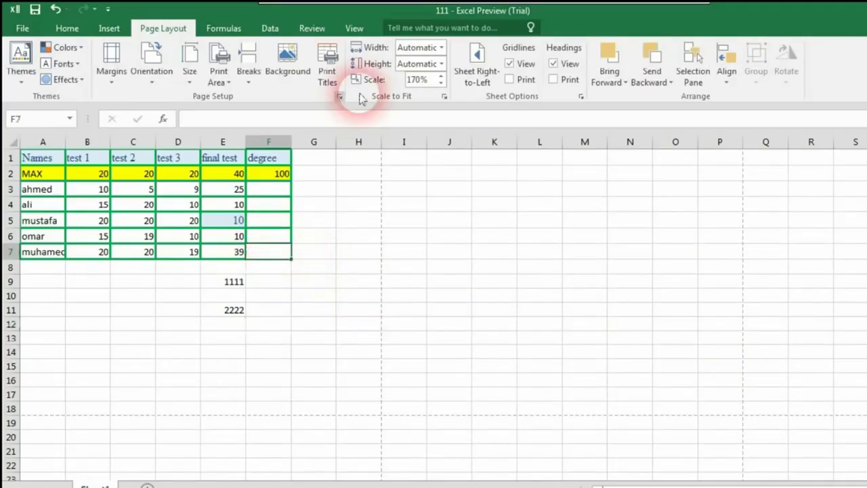
click(339, 97)
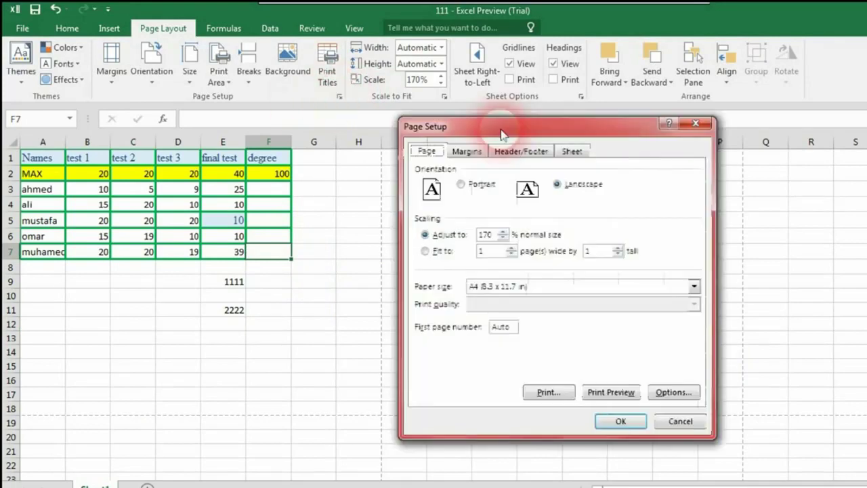
click(568, 152)
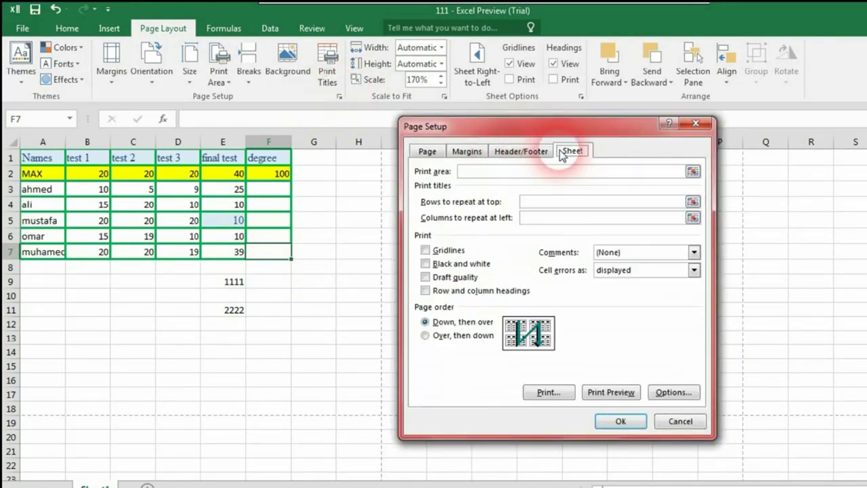
click(691, 173)
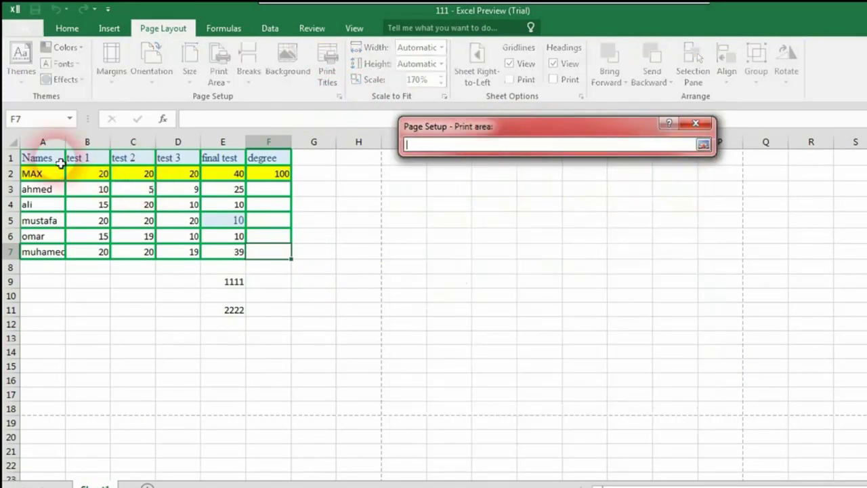
drag(60, 163, 271, 252)
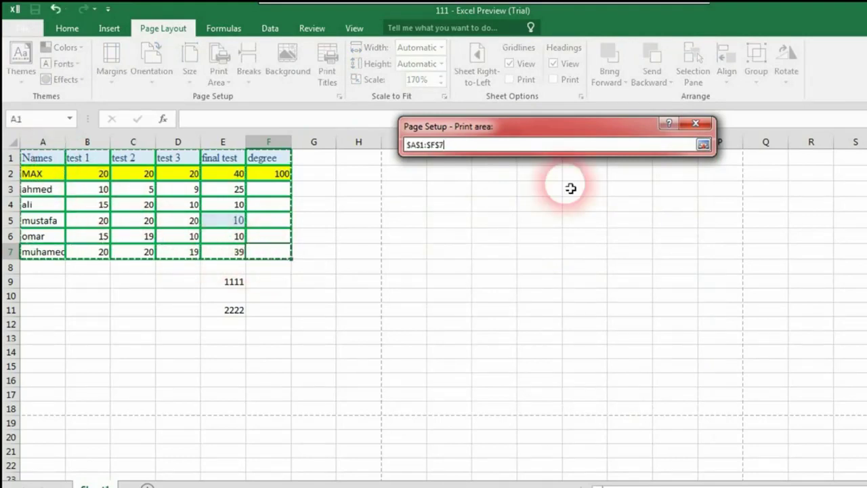
key(Return)
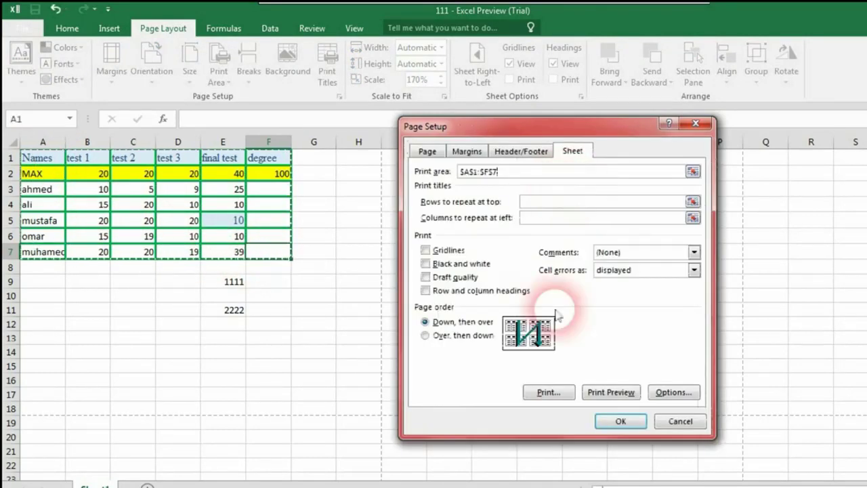
click(606, 421)
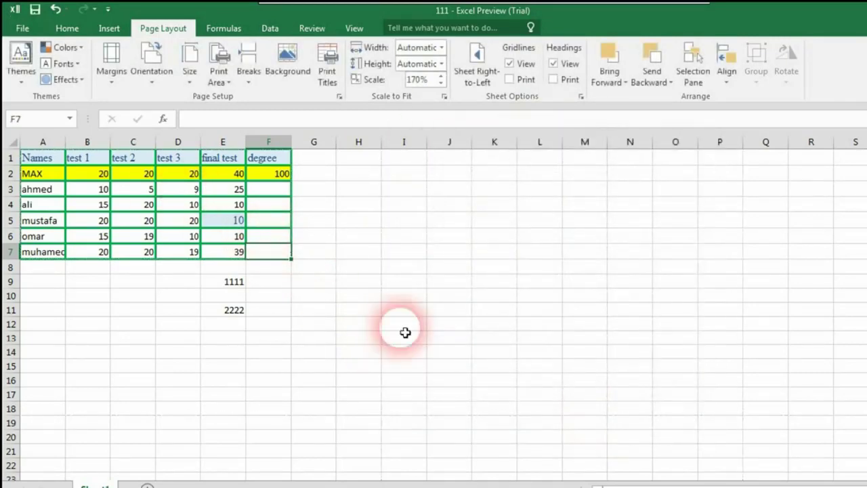
key(ctrl+p)
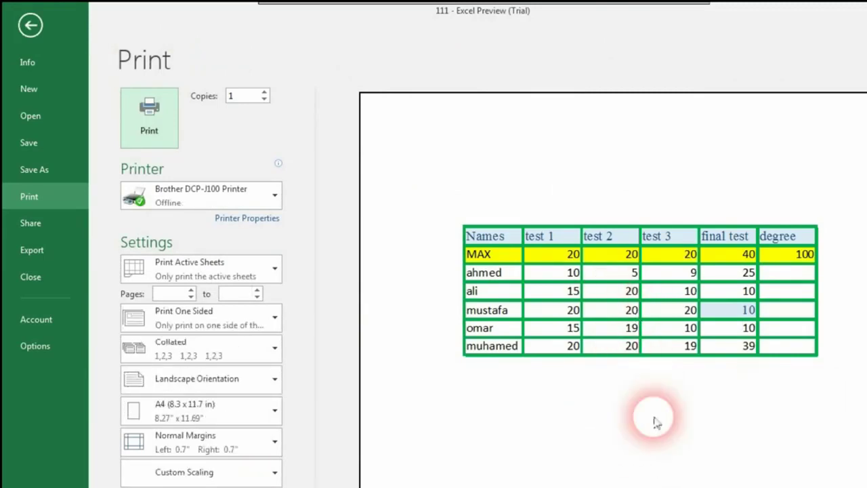
key(Escape)
Delete the 1111 and 2222 entries below the grades table
drag(224, 281, 259, 332)
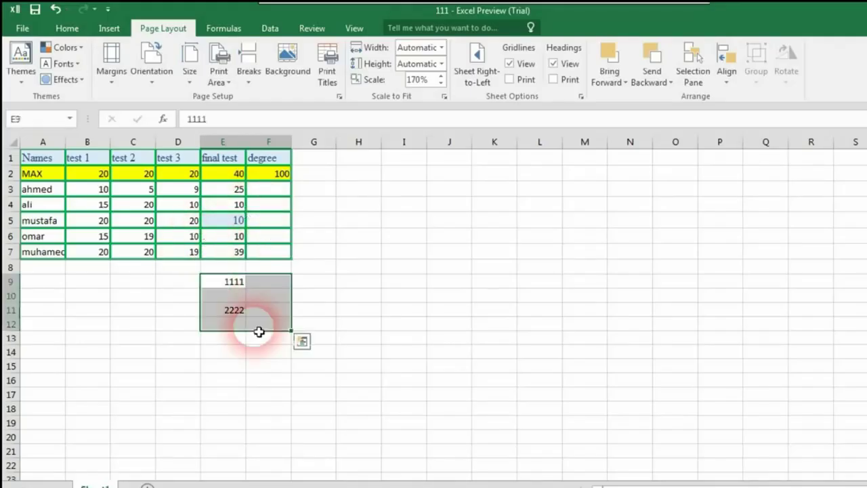
key(Delete)
click(266, 251)
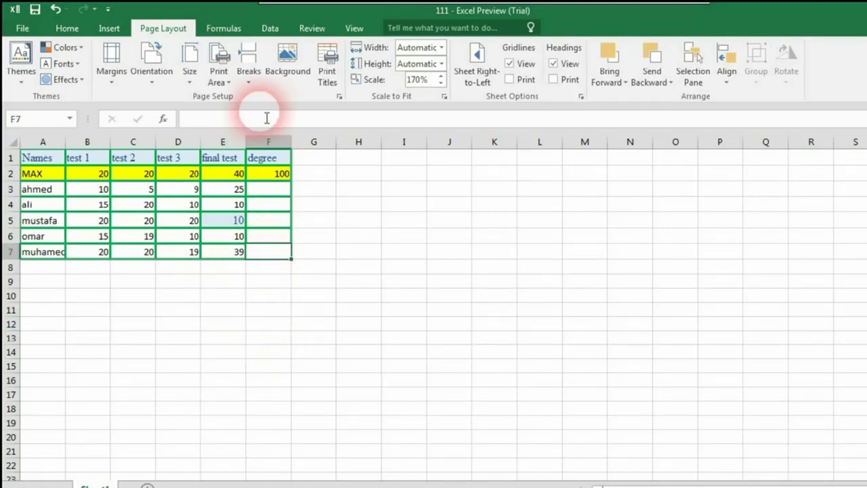
Set the page header to Page 1 and the footer to Page 1 of ? in the page setup
click(339, 96)
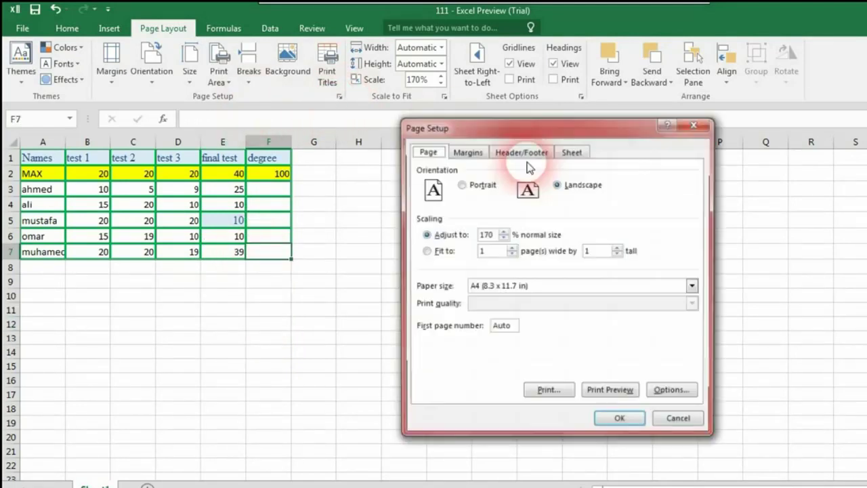
click(516, 153)
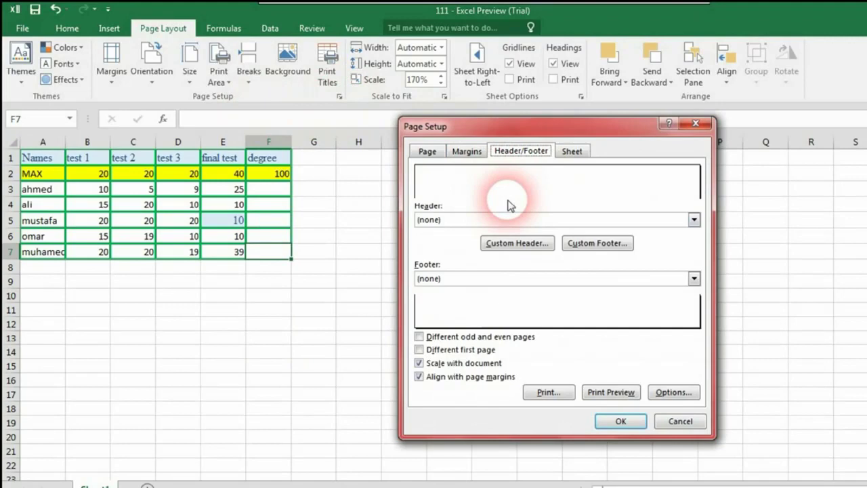
click(542, 243)
drag(530, 163, 705, 262)
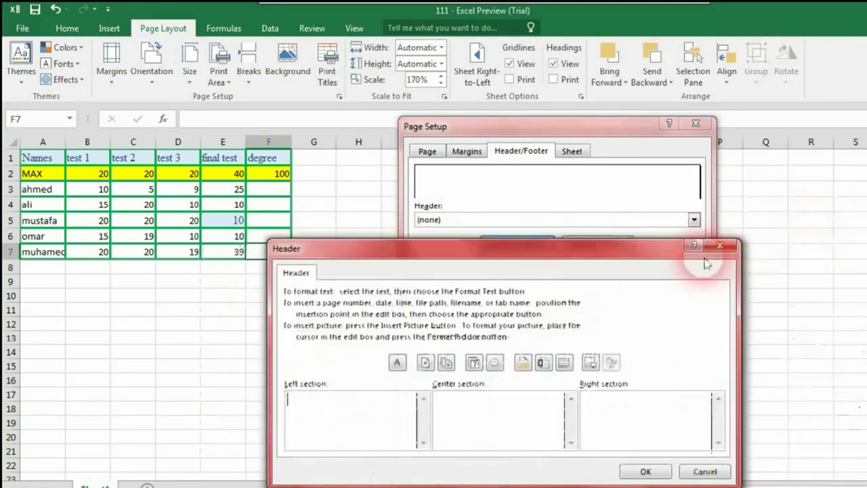
click(719, 246)
click(694, 220)
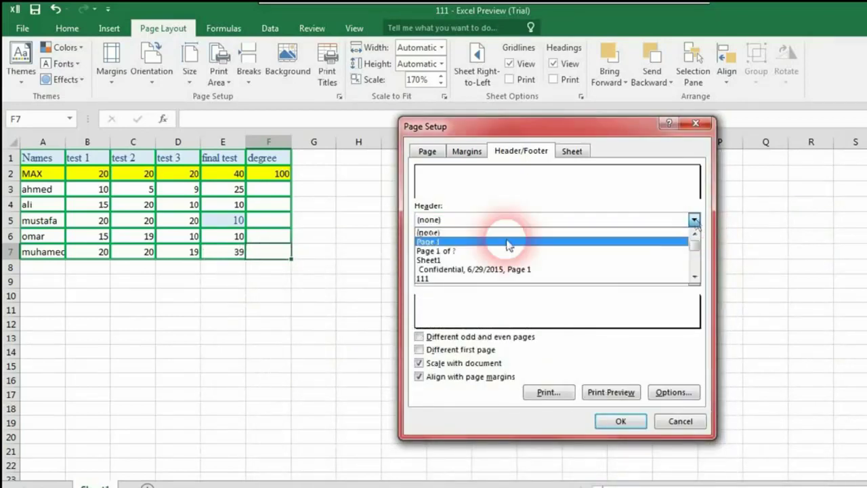
click(508, 242)
click(519, 278)
click(519, 309)
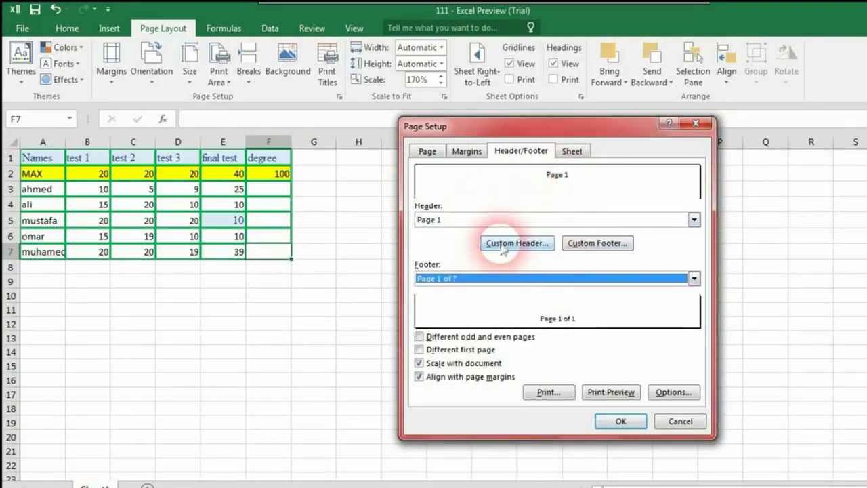
Look through the preset header options in the page setup, keeping Page 1 selected
click(513, 220)
scroll(520, 256, down, 2)
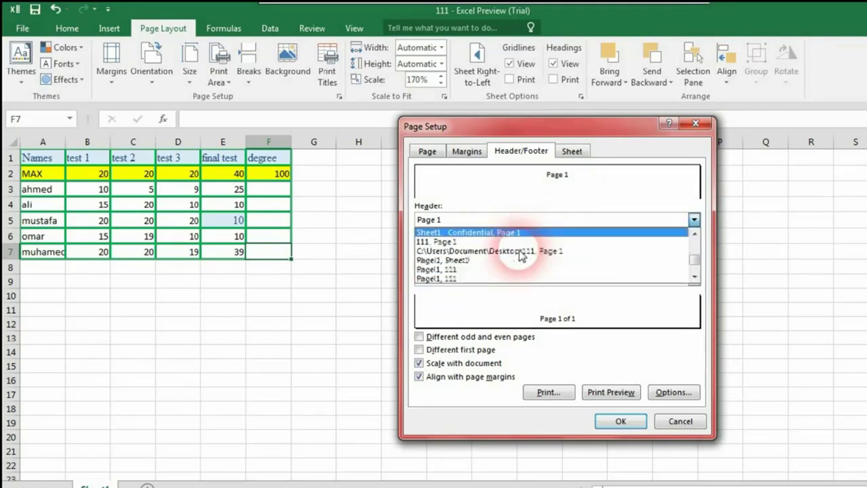
scroll(519, 256, down, 3)
scroll(519, 256, up, 4)
click(516, 248)
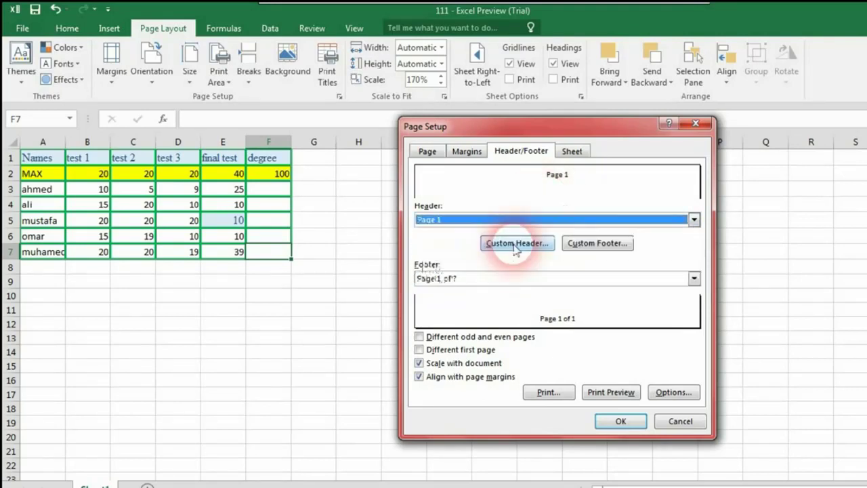
Open the custom header editor and look at the text formatting options for the right section, leaving them as they are
click(516, 248)
drag(516, 248, 641, 231)
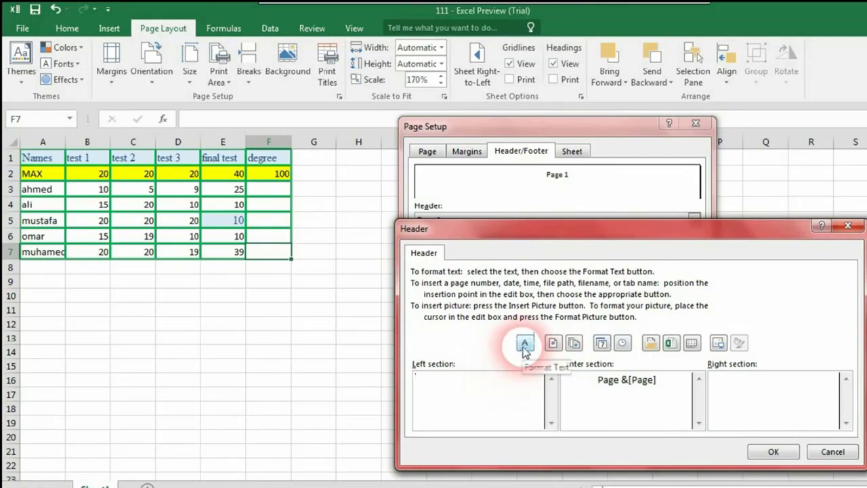
click(628, 411)
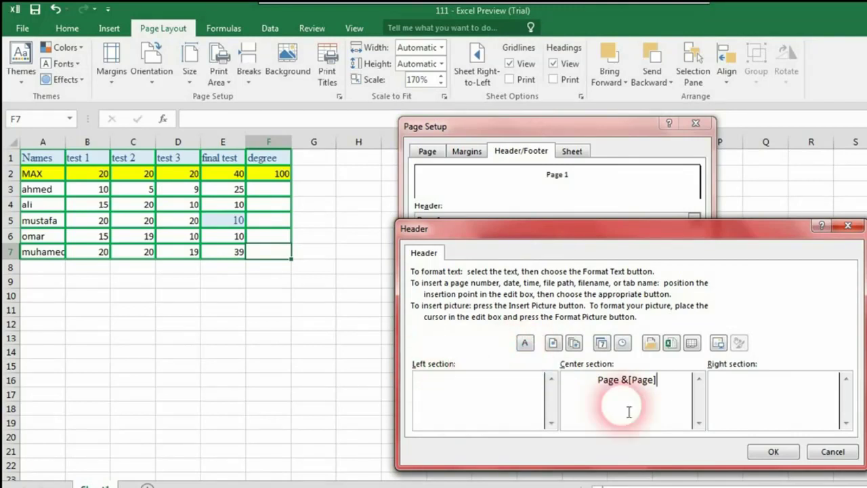
click(735, 398)
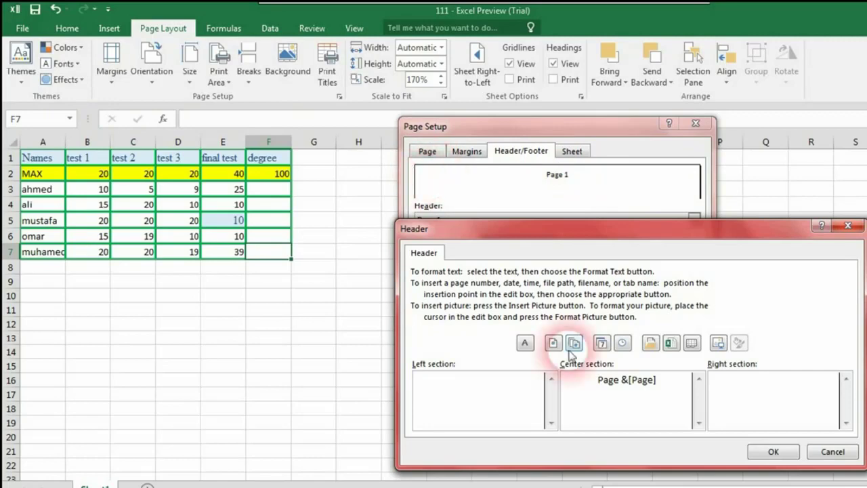
click(526, 345)
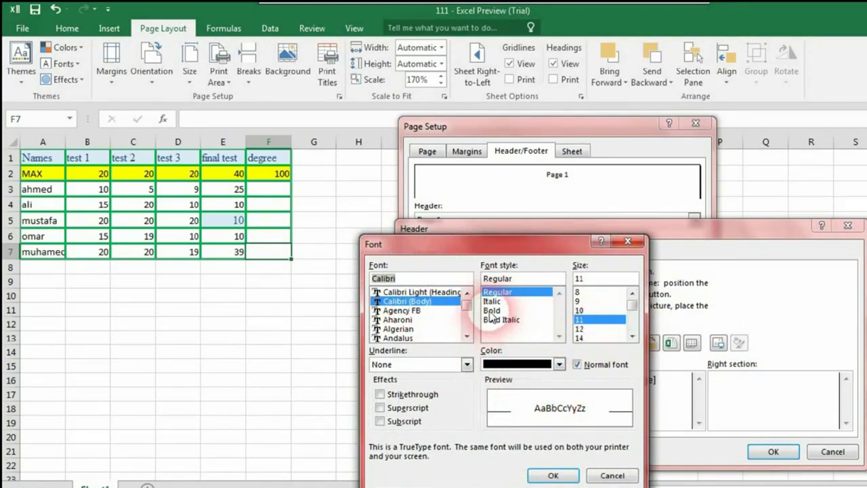
click(603, 475)
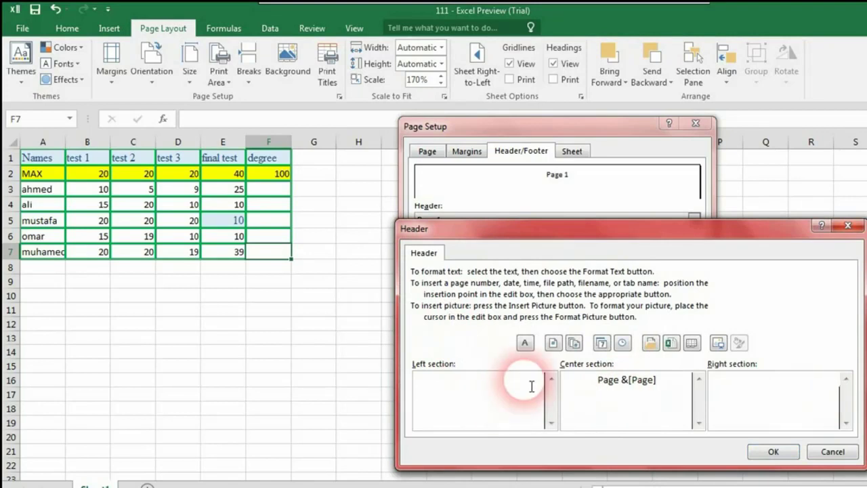
Insert the page number in the header's right section and replace the center section's text with the number of pages
click(554, 343)
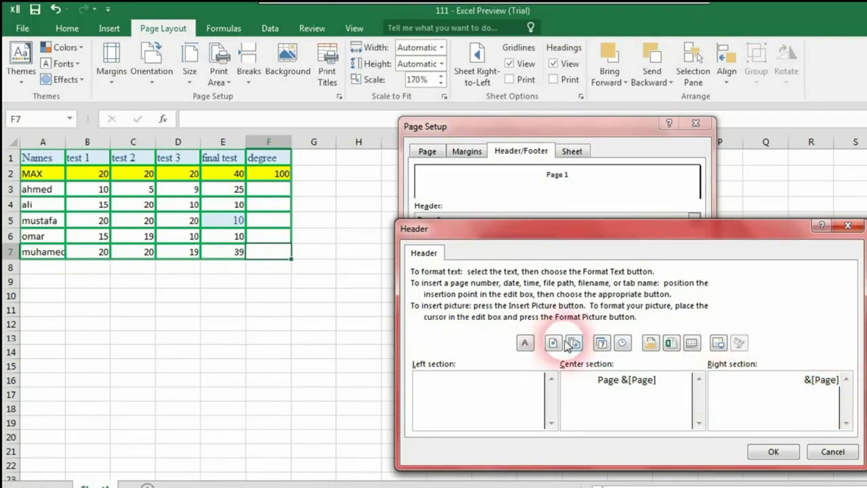
click(832, 387)
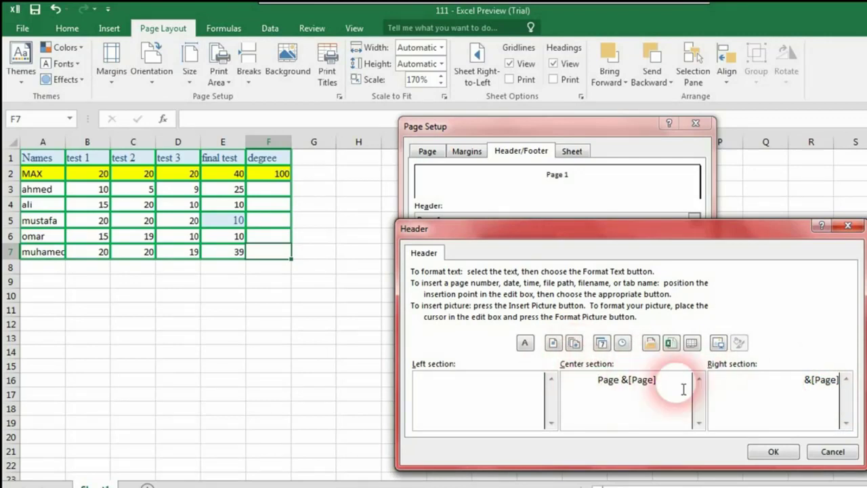
drag(684, 388, 557, 391)
key(Delete)
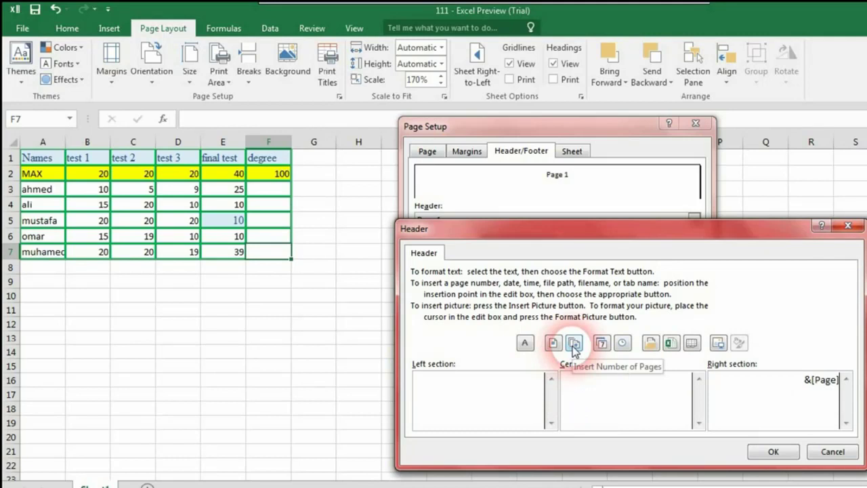
click(574, 344)
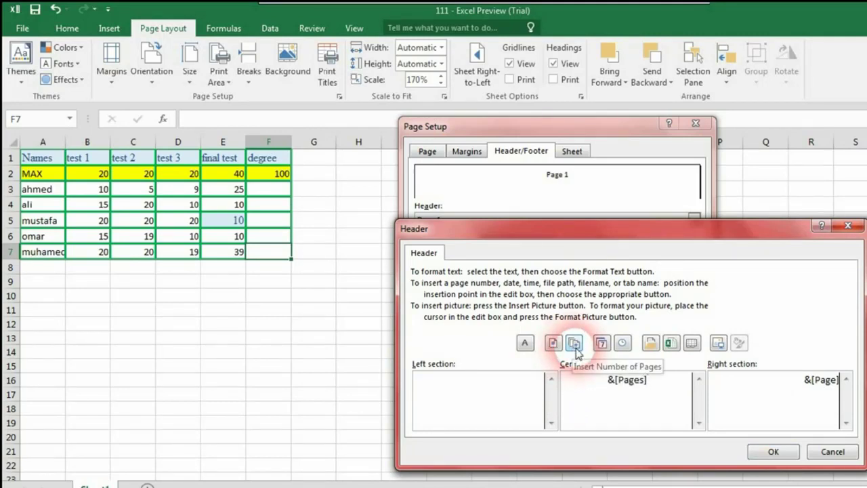
Replace the number of pages in the header's center section with the date
triple_click(596, 392)
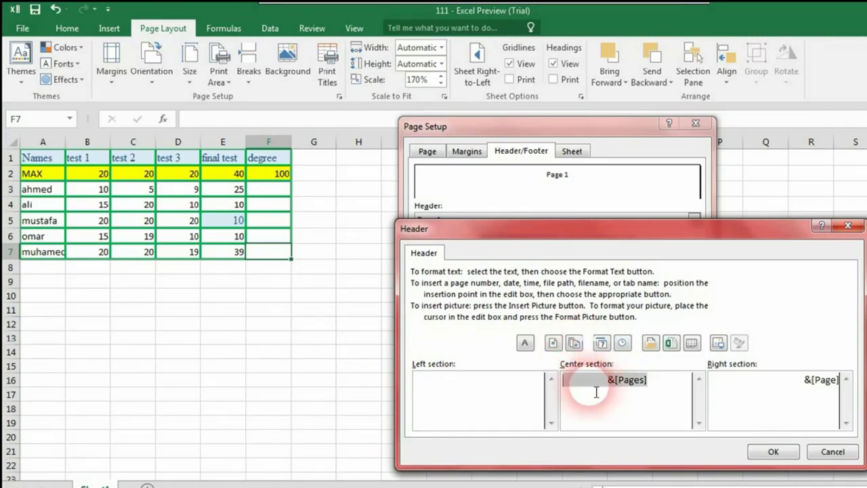
key(Delete)
click(601, 344)
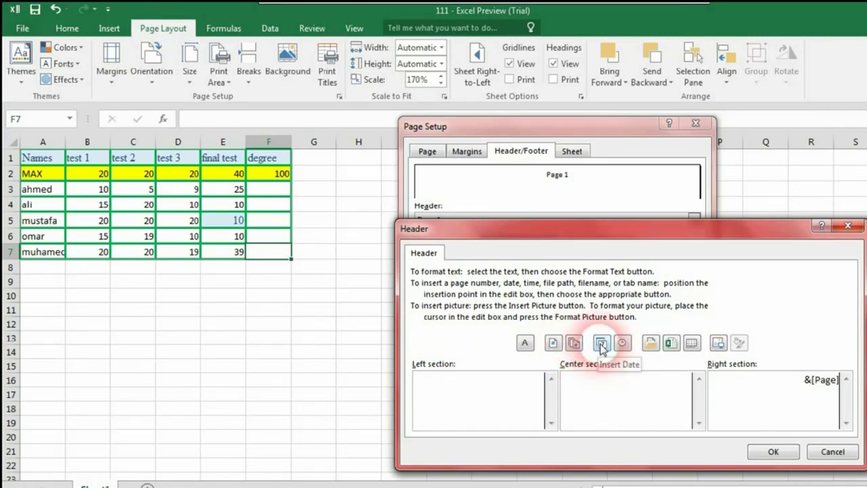
click(601, 344)
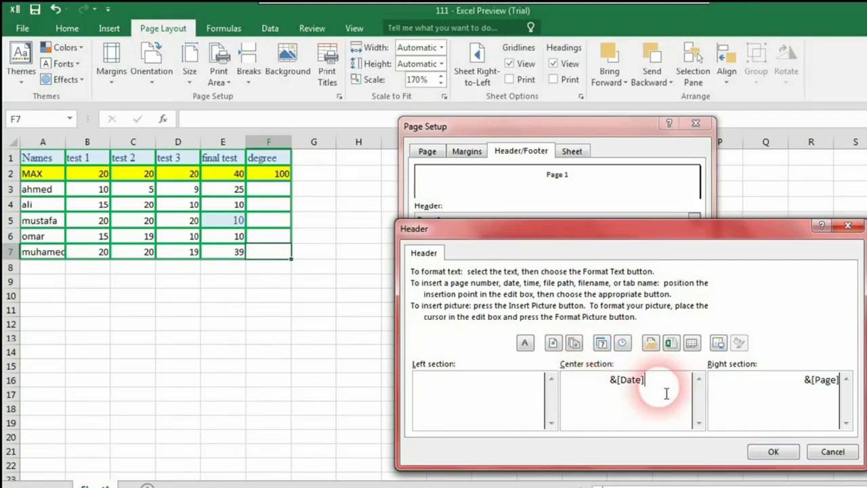
Fill the header's left section with the time, a -- separator and the page number
click(434, 385)
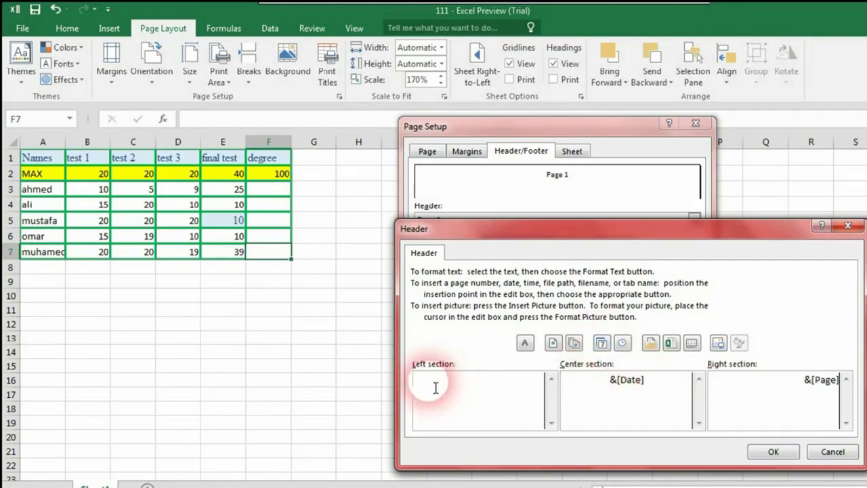
click(620, 344)
click(542, 387)
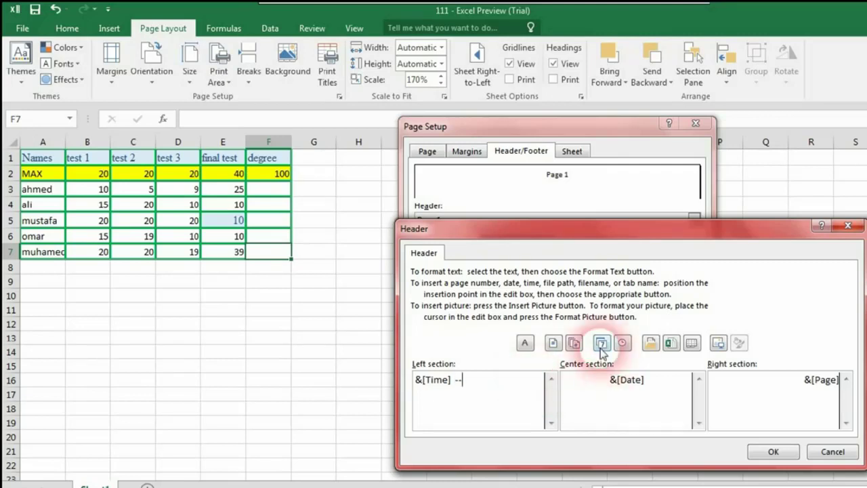
click(553, 343)
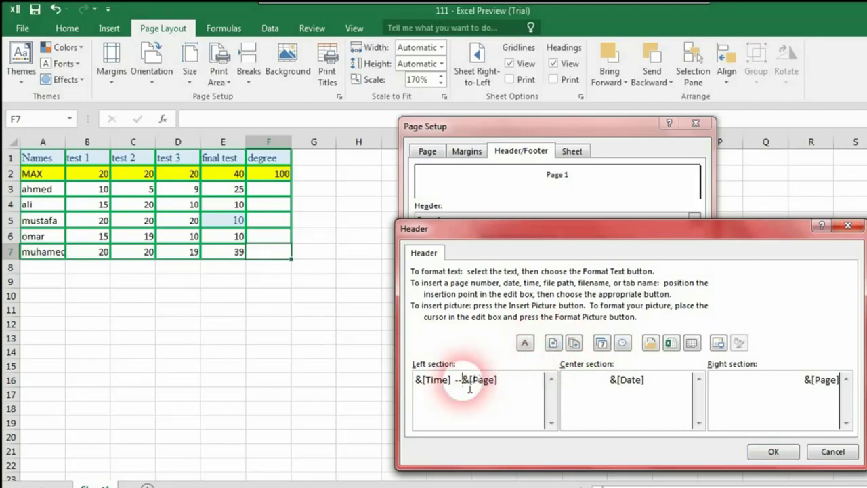
click(527, 391)
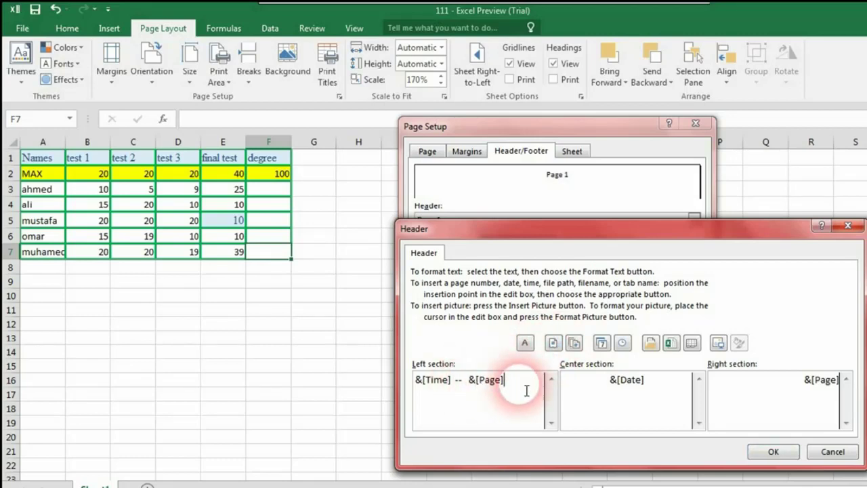
Add the date at the end of the header's left section and delete its page number, so it reads &[Time] -- &[Date]
text(- date)
key(BackSpace)
key(BackSpace)
key(BackSpace)
key(BackSpace)
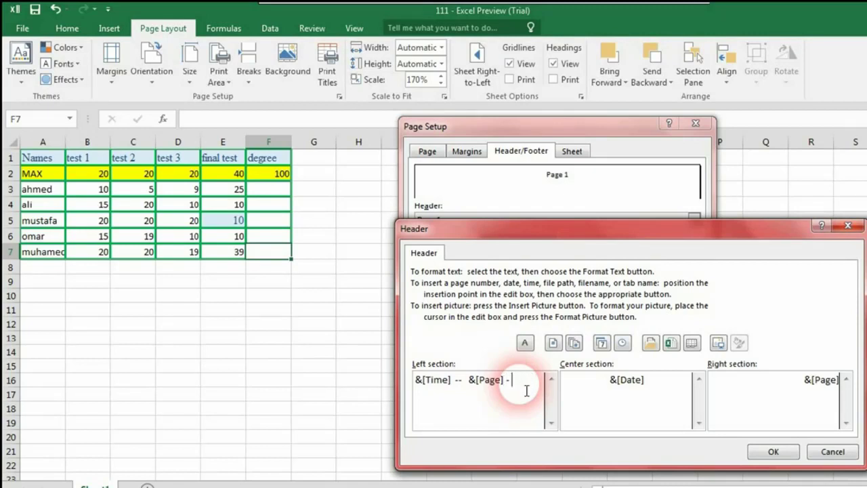
click(601, 343)
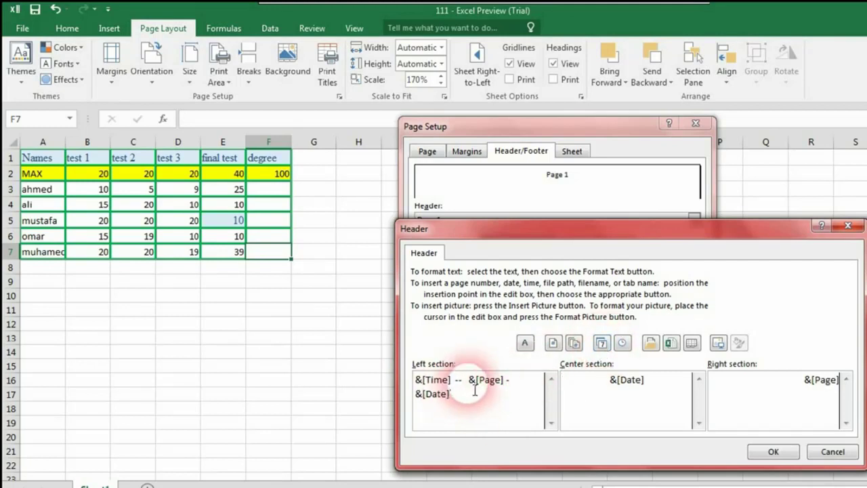
drag(468, 381, 519, 385)
key(Delete)
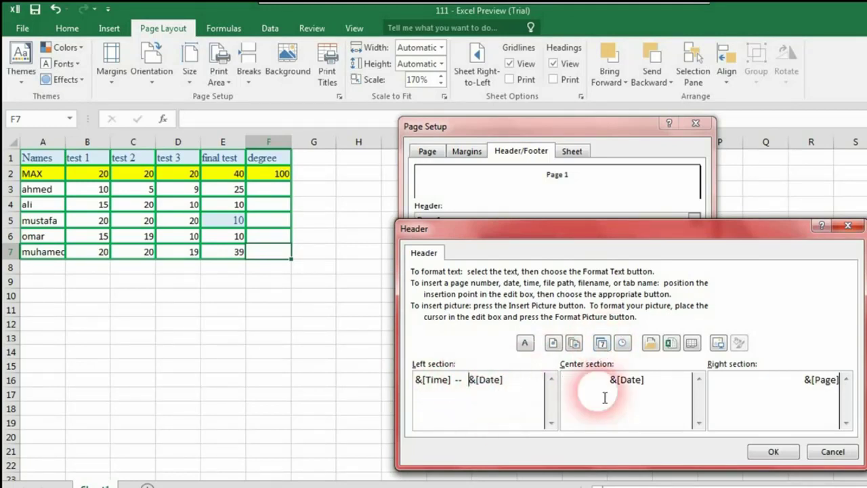
Replace the date in the header's center section with &[Page]
triple_click(643, 382)
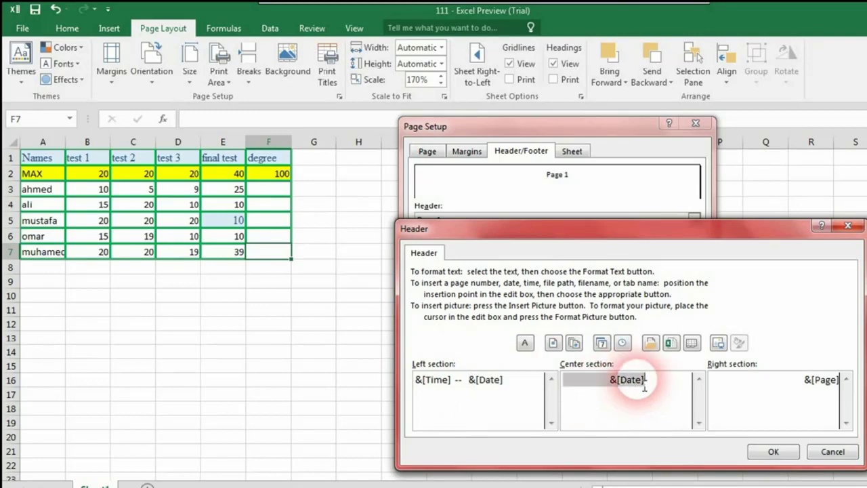
text(&[Page] -)
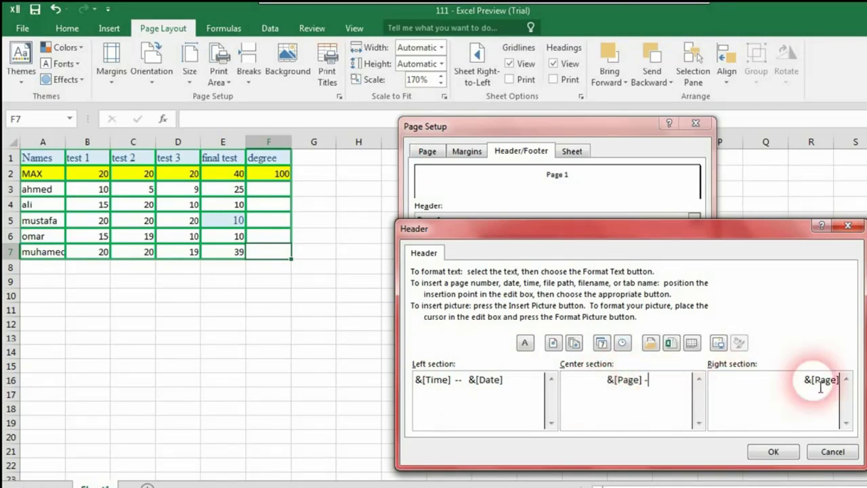
key(BackSpace)
key(BackSpace)
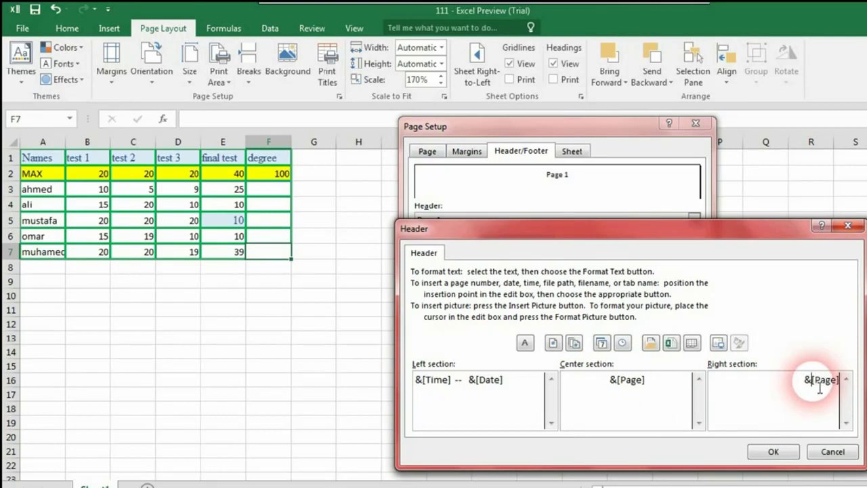
Replace the page number in the header's right section with the file name and apply the custom header
triple_click(819, 385)
key(BackSpace)
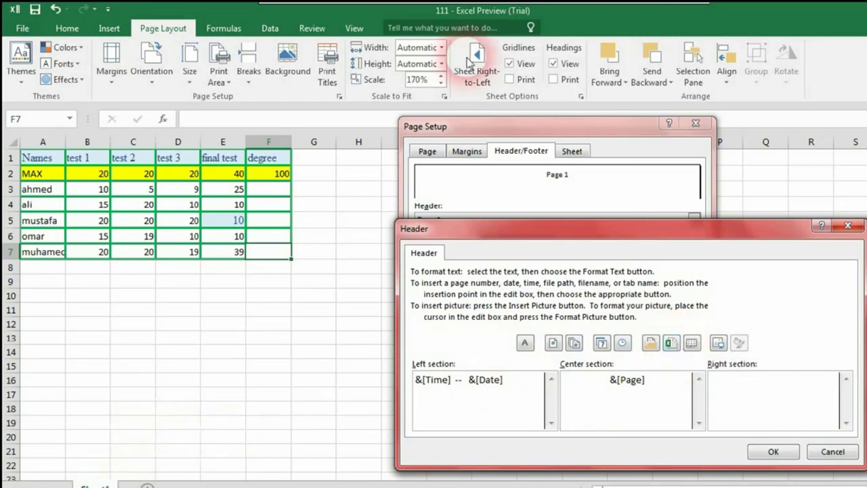
click(679, 345)
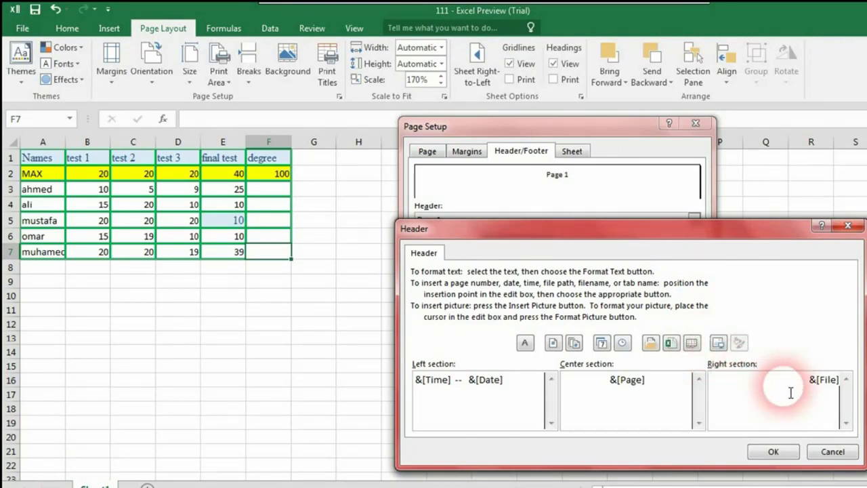
click(771, 458)
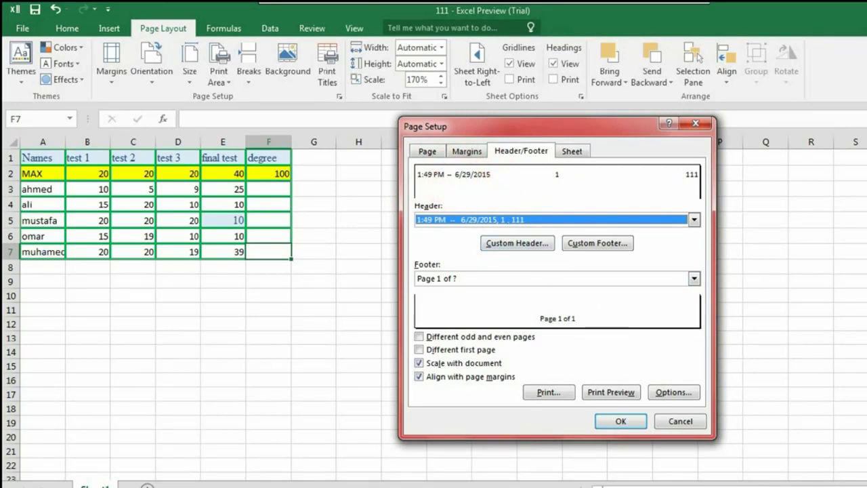
View the custom footer's sections without changing them and apply the page setup
click(603, 246)
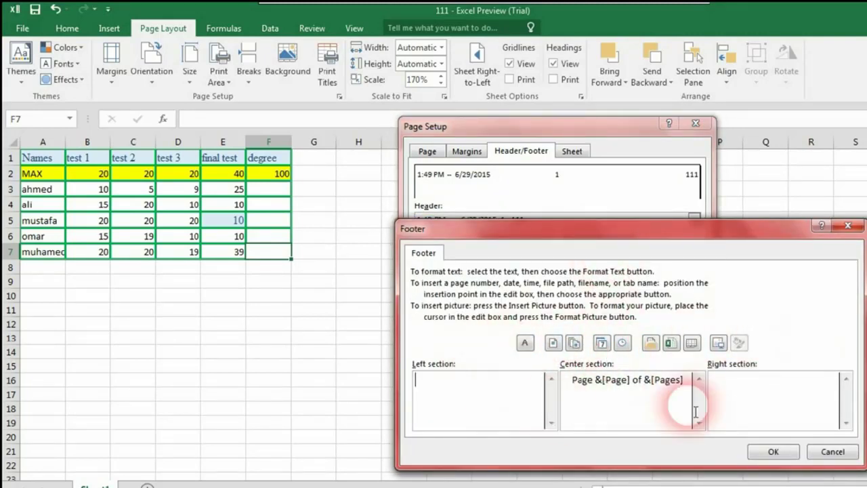
click(833, 451)
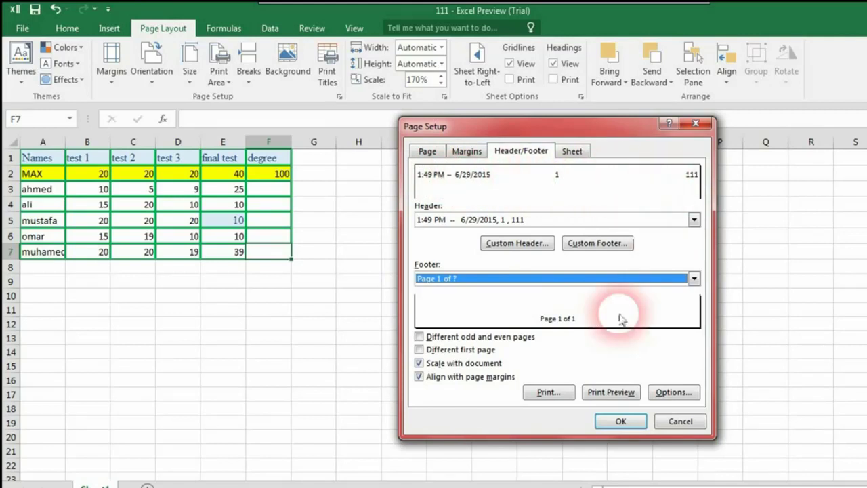
click(631, 427)
Check the custom header and the footer in the print preview, and return to the sheet
click(352, 281)
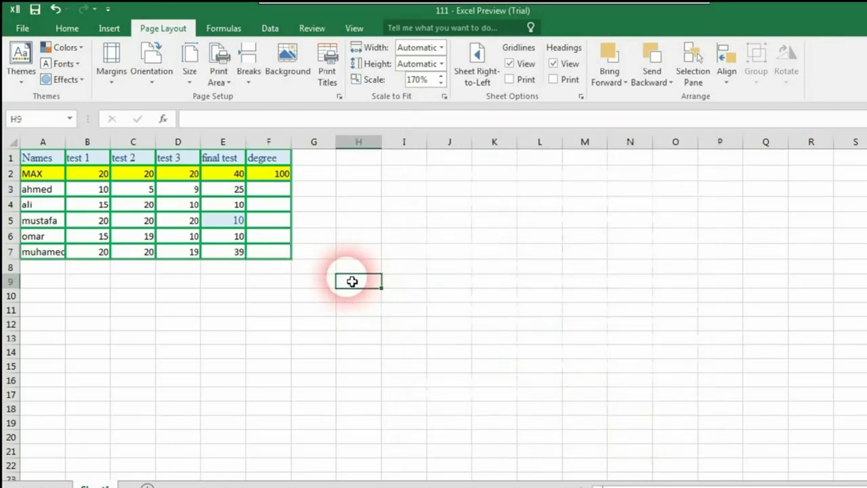
key(ctrl+p)
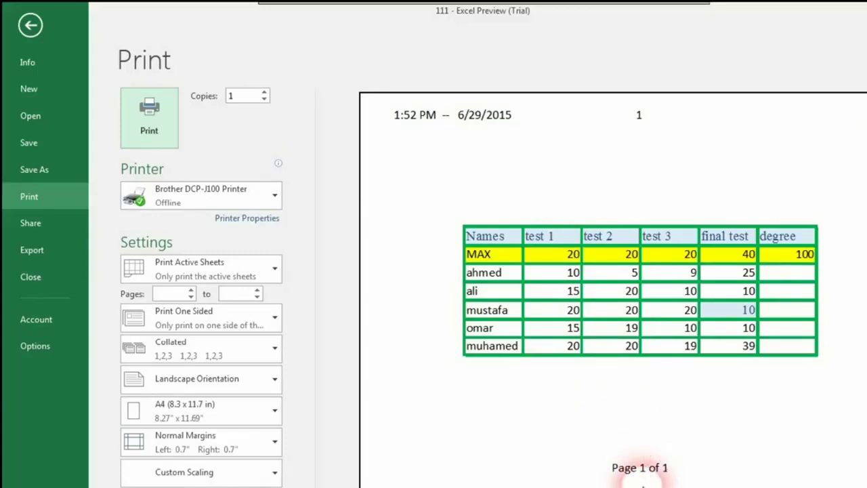
key(Escape)
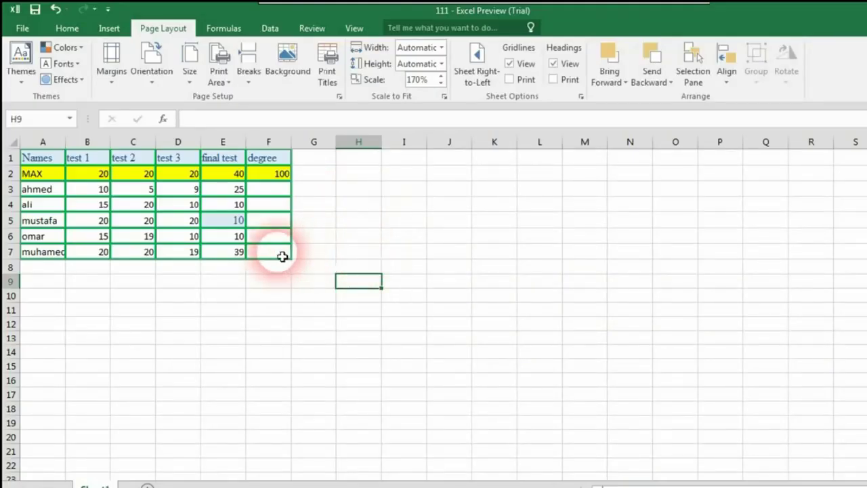
click(336, 272)
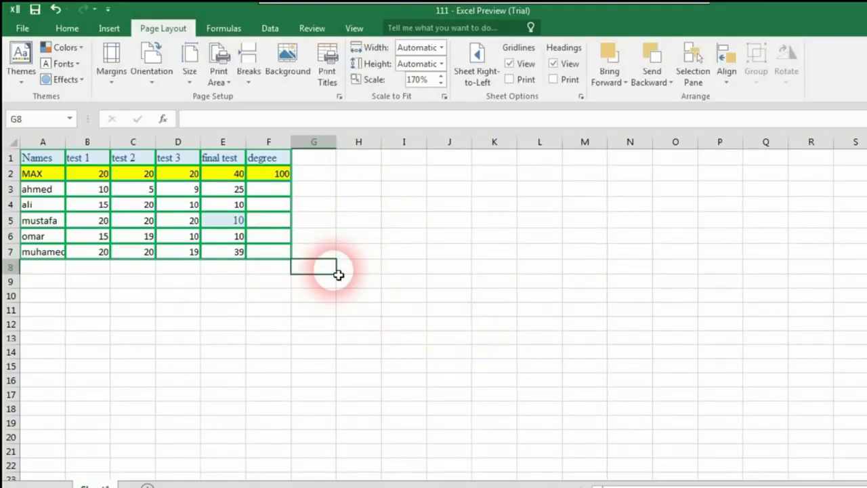
Total the test scores of row 3 in degree cell F3 with AutoSum over the range B3:E3
click(276, 189)
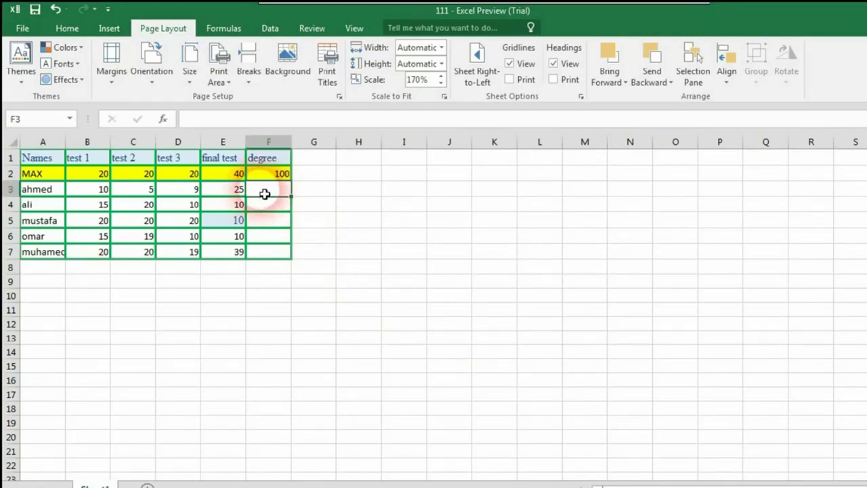
double_click(276, 194)
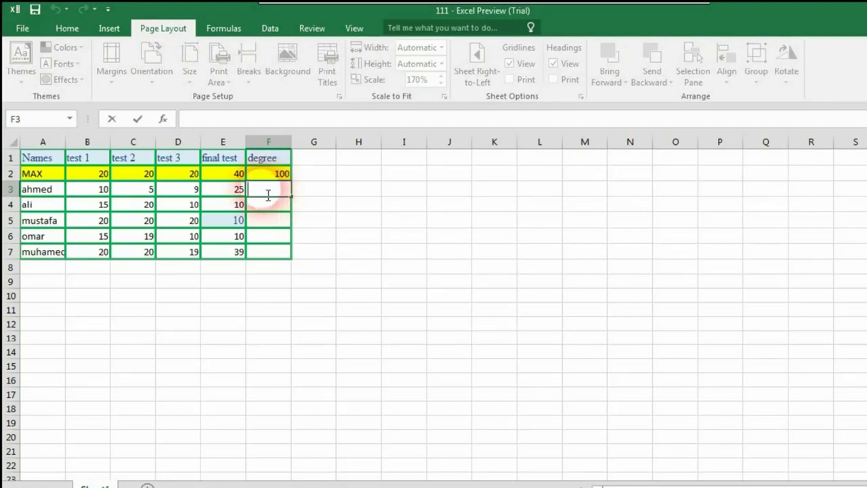
click(66, 30)
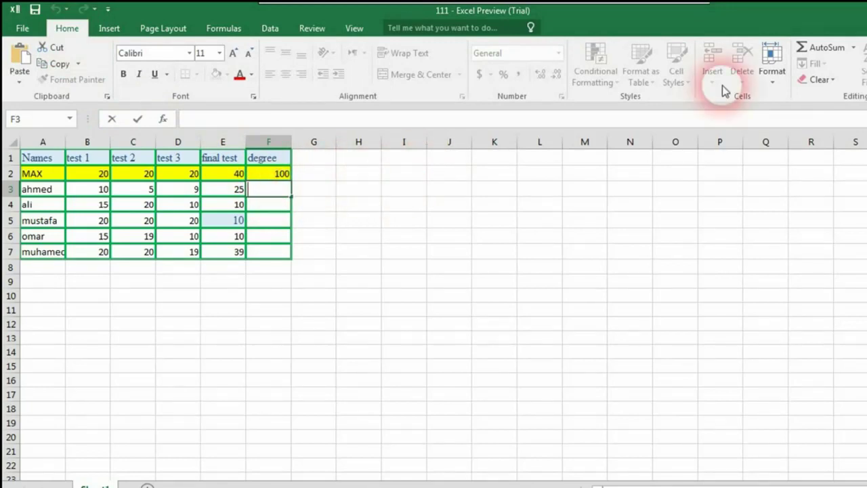
click(826, 49)
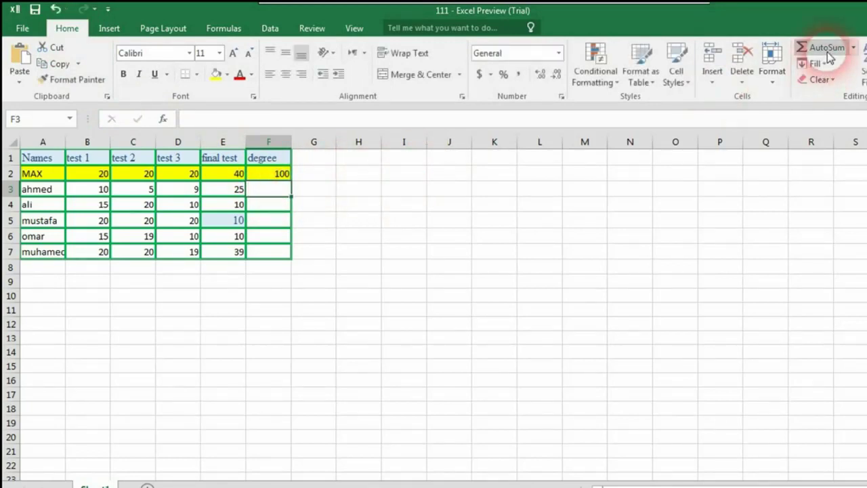
click(827, 49)
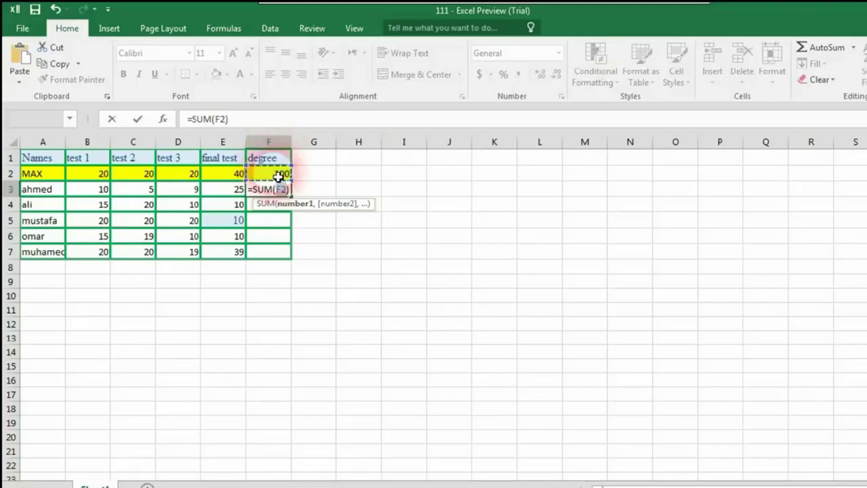
click(232, 194)
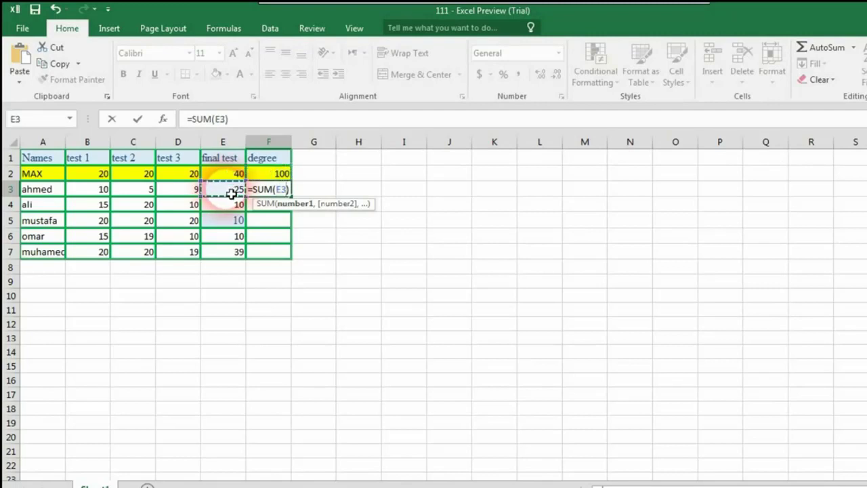
drag(232, 194, 105, 194)
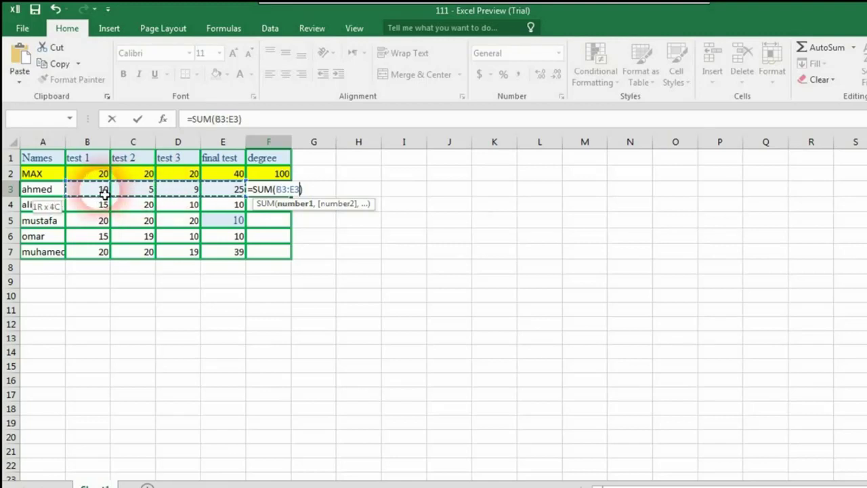
click(300, 197)
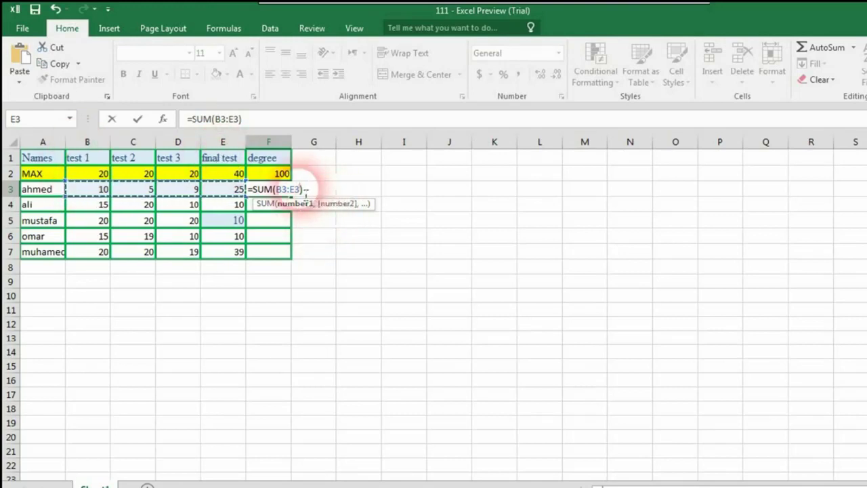
click(449, 191)
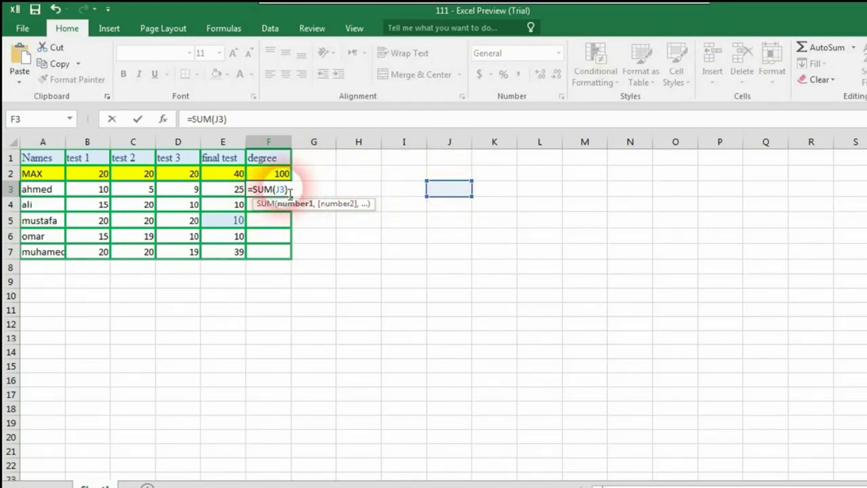
key(Escape)
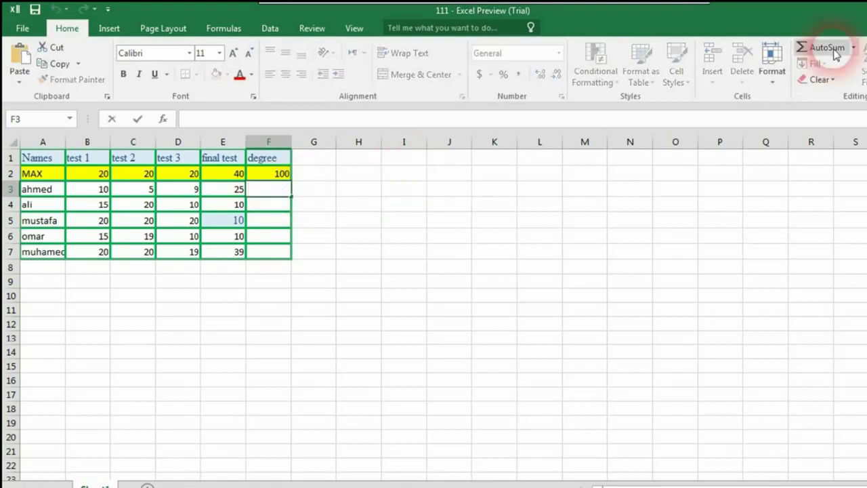
click(832, 48)
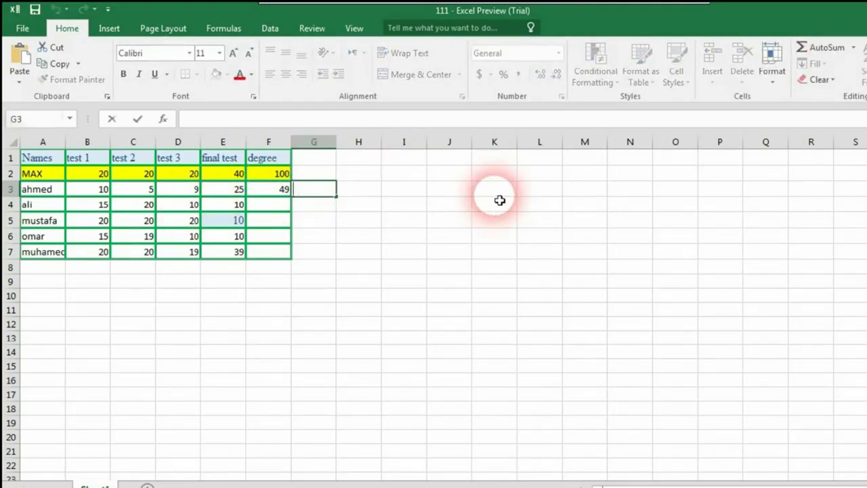
Enter the formula =10+25+5+9 in cell G3 beside the AutoSum total and reselect the cell
text(=10+)
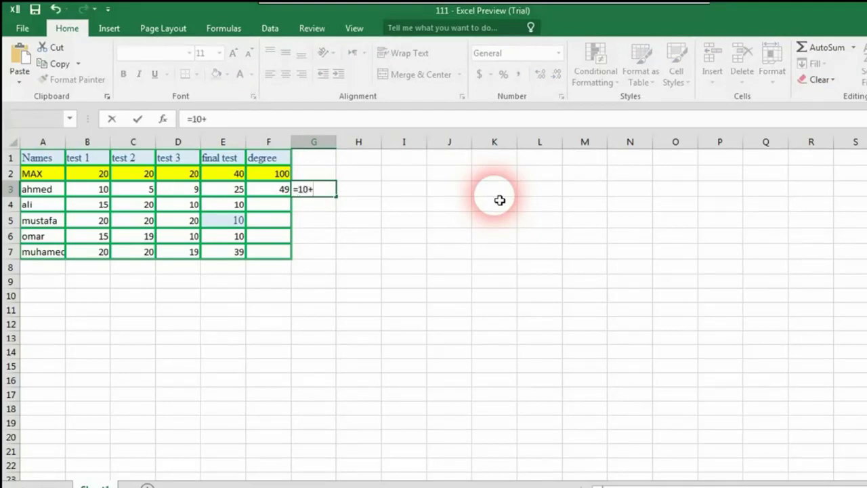
text(25+5+9)
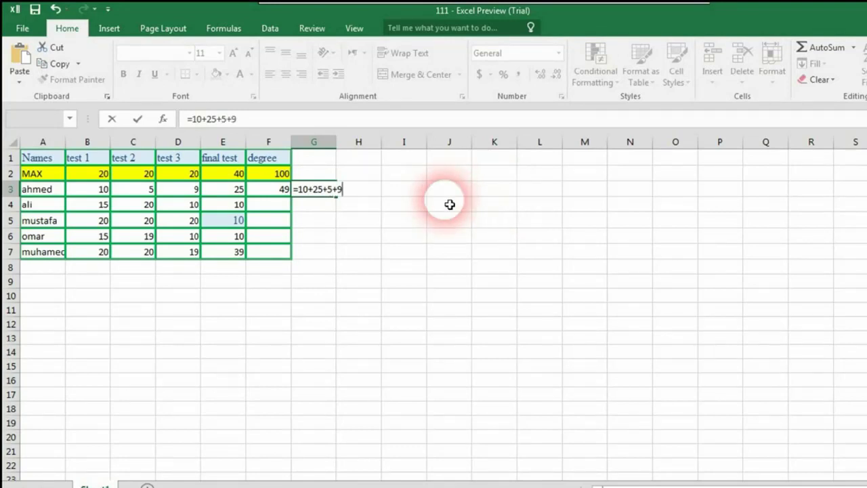
key(Return)
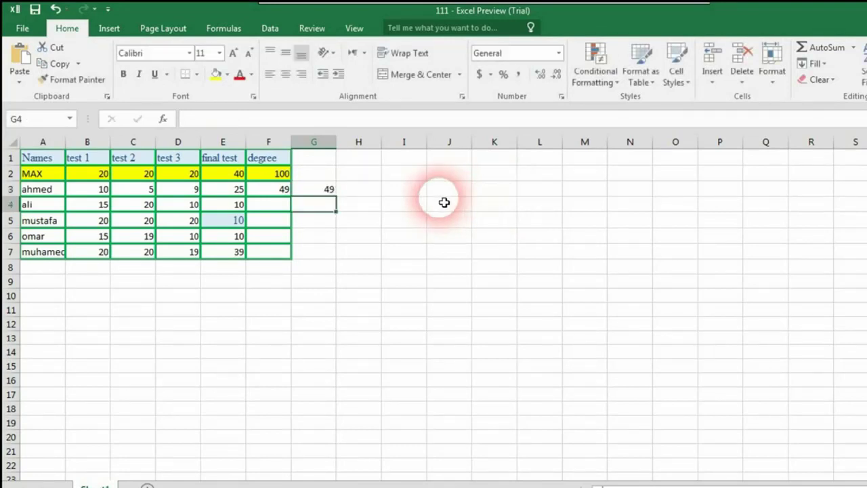
click(323, 190)
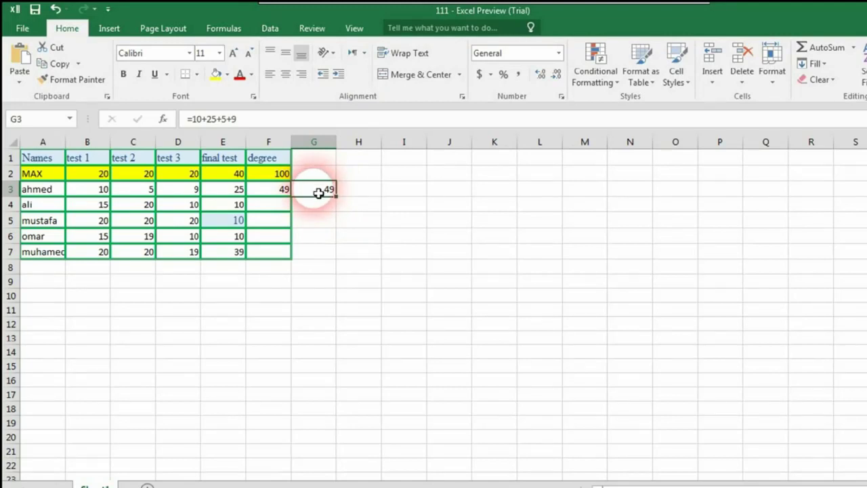
Change the test 3 score in cell D3 to 10
click(183, 193)
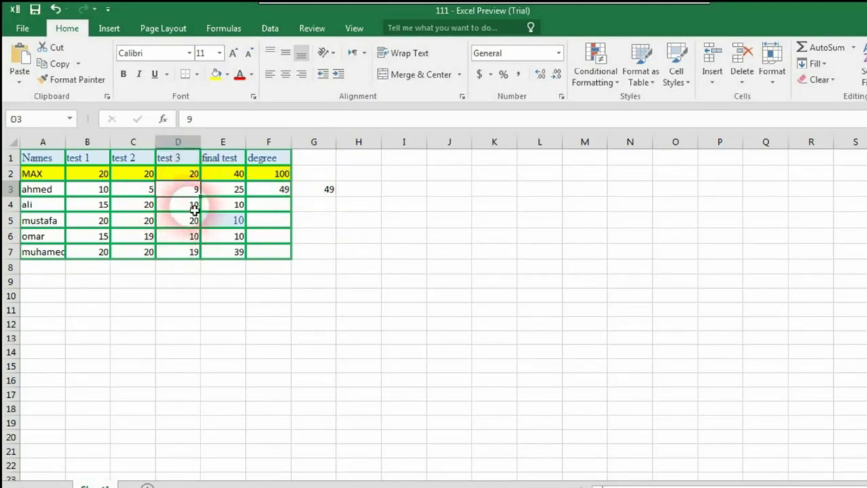
double_click(193, 195)
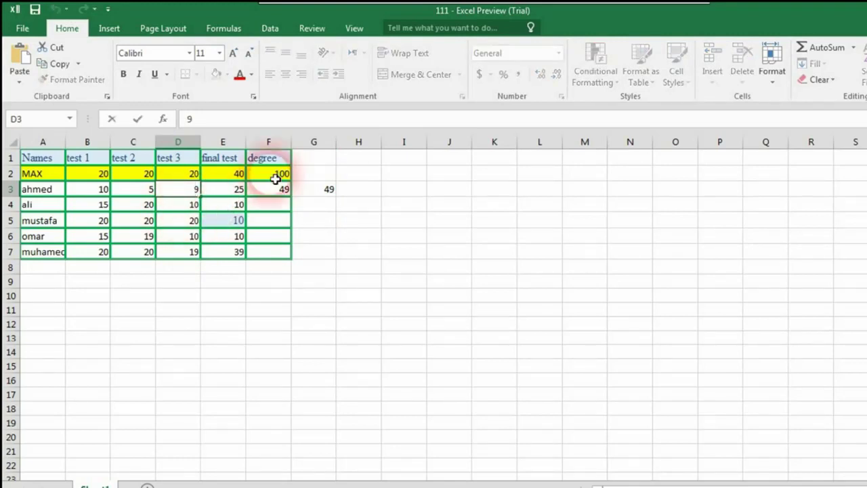
key(BackSpace)
text(10)
key(Return)
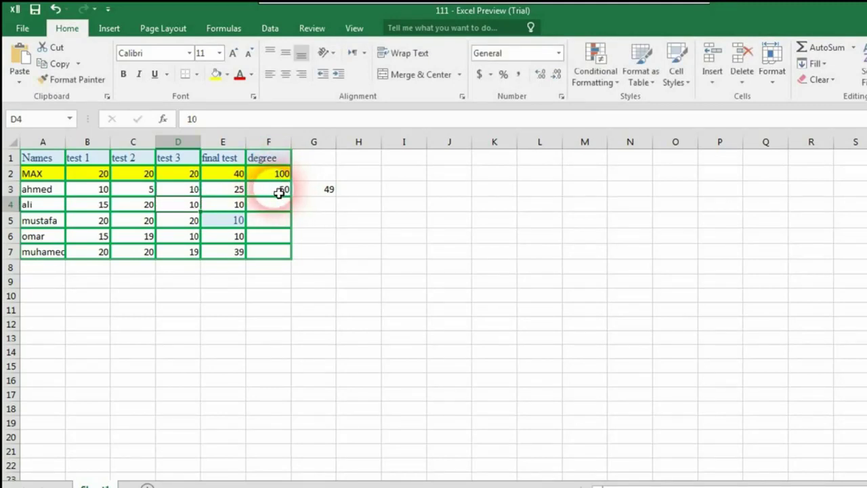
Replace the last number of the manual formula in G3 with 10, giving =10+25+5+10
click(328, 193)
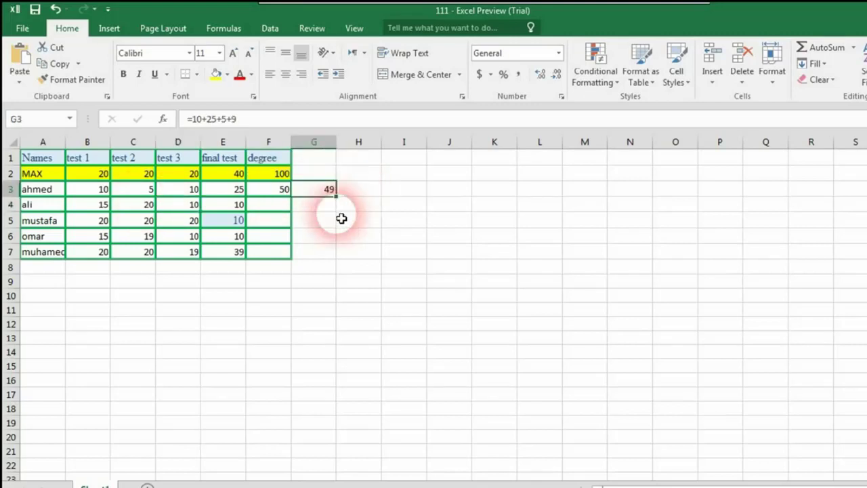
double_click(330, 191)
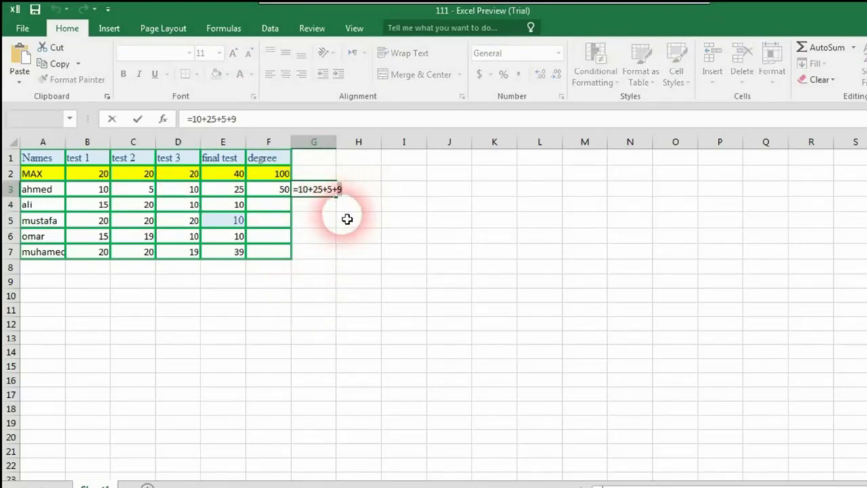
key(BackSpace)
text(10)
key(Return)
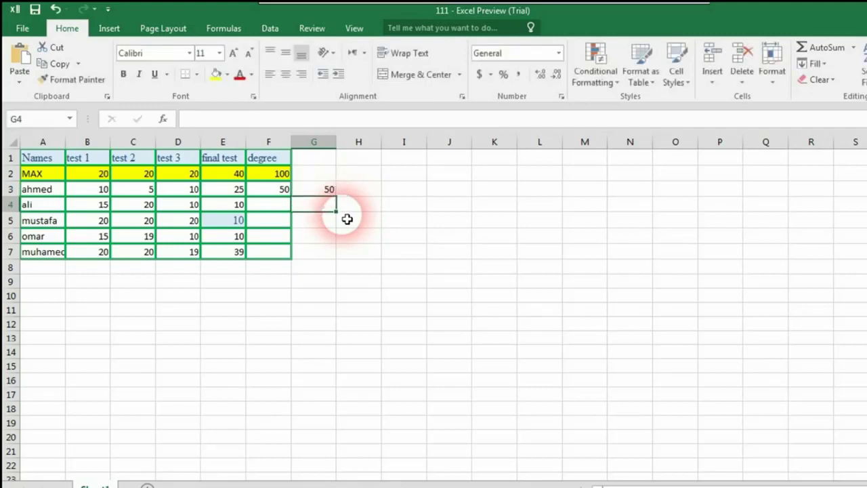
click(375, 227)
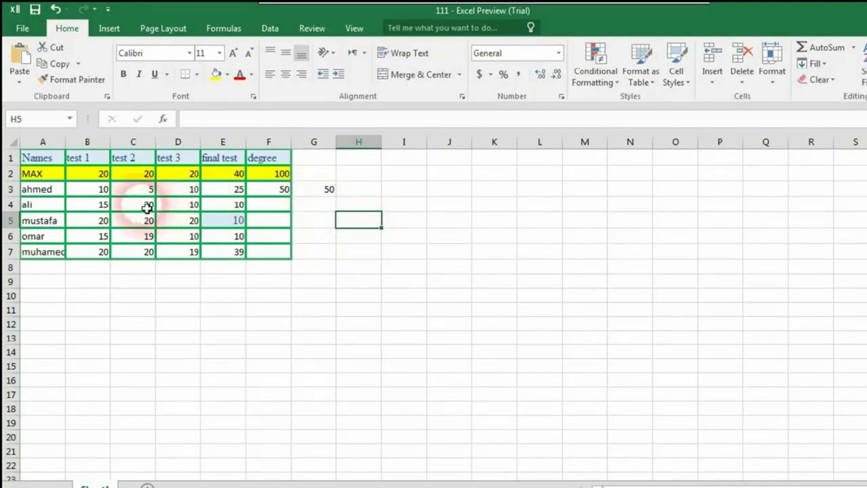
Compare the manual formula in G3 with the SUM formula in F3 and the scores it refers to
click(321, 192)
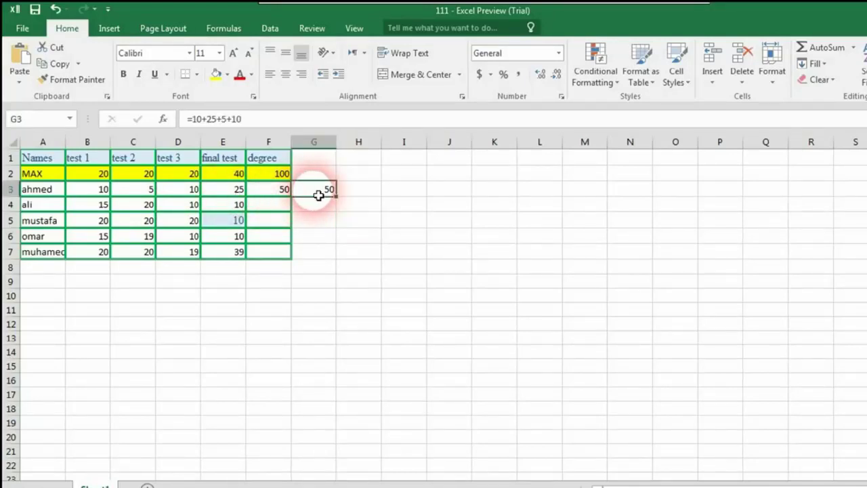
double_click(322, 194)
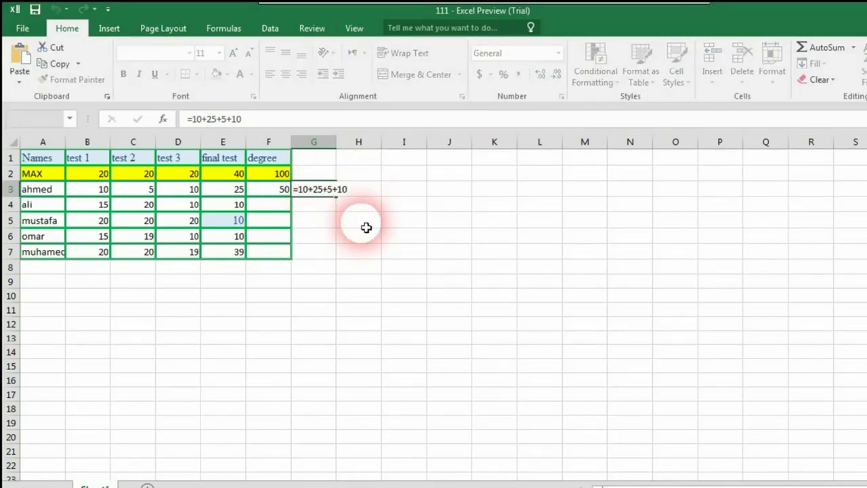
click(367, 224)
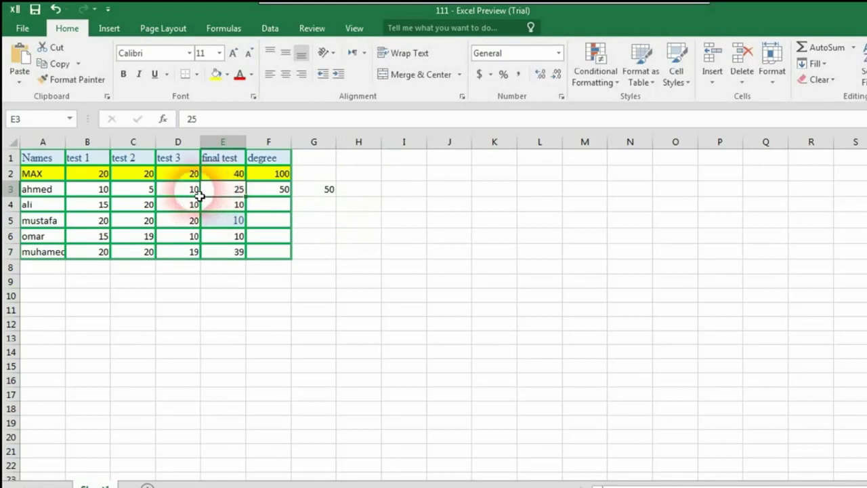
click(196, 190)
click(282, 190)
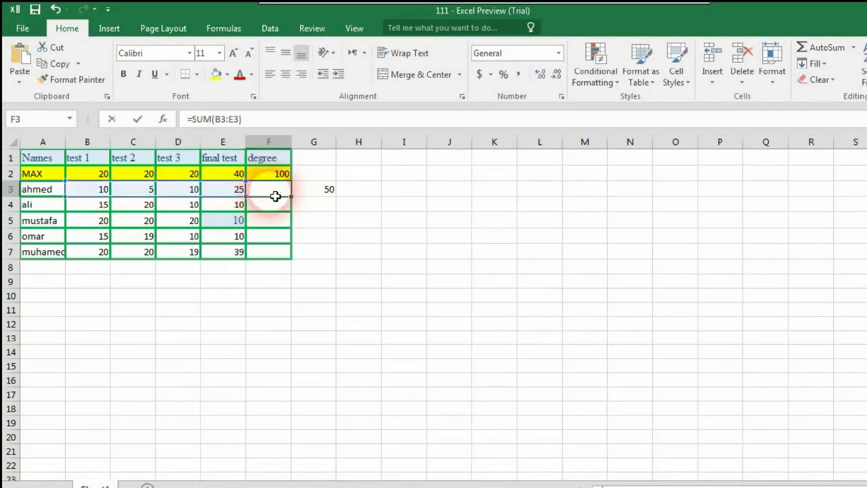
double_click(280, 193)
click(327, 234)
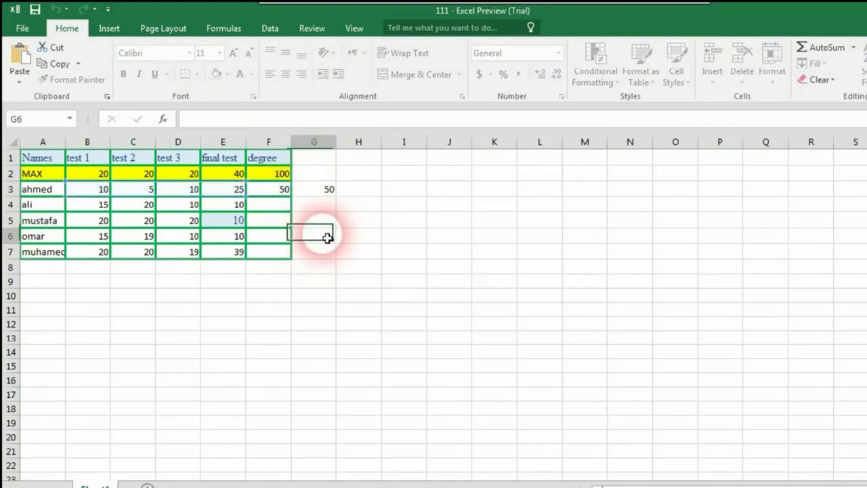
Examine the scores in row 4 and its empty degree cell F4, and review the SUM formula in F3 without changing it
click(288, 194)
click(223, 207)
click(166, 218)
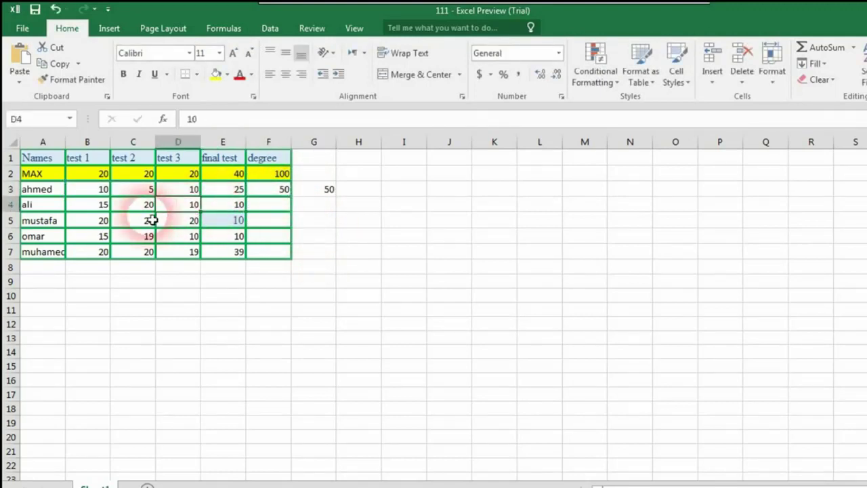
click(96, 205)
click(269, 207)
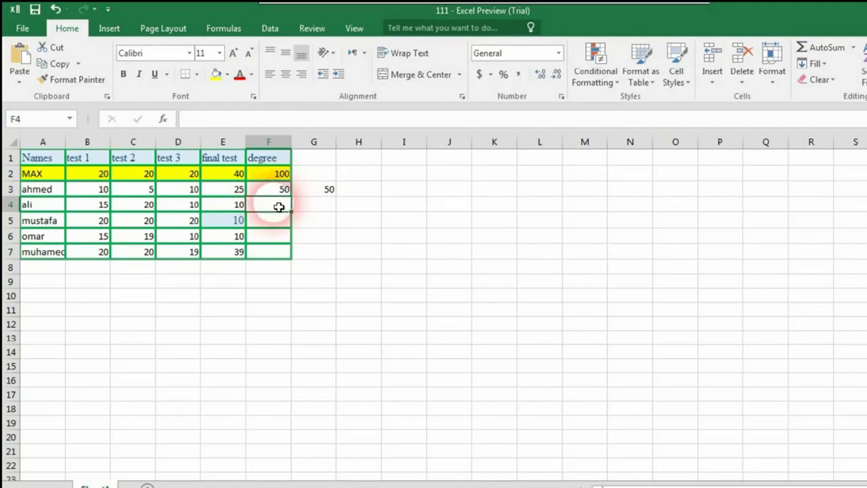
double_click(281, 208)
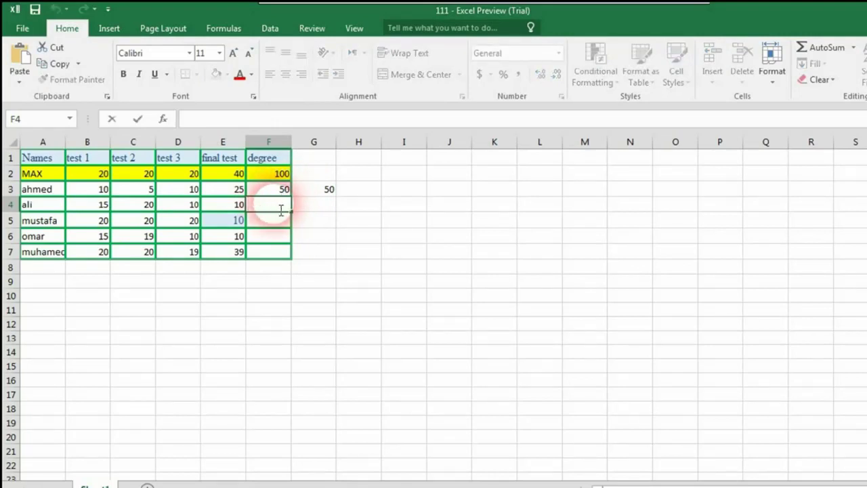
click(308, 210)
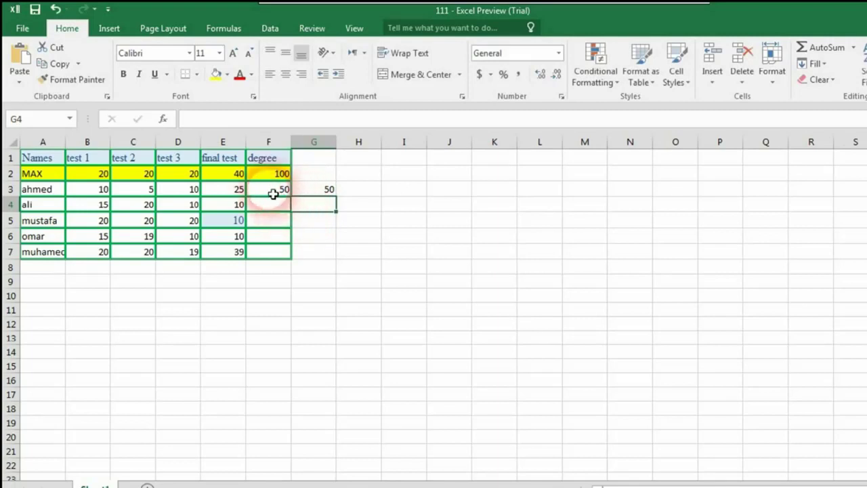
click(283, 189)
double_click(283, 190)
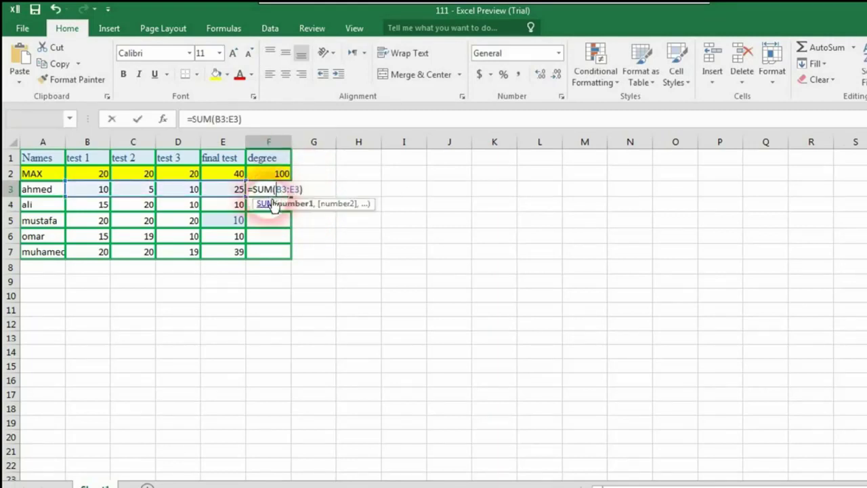
click(313, 216)
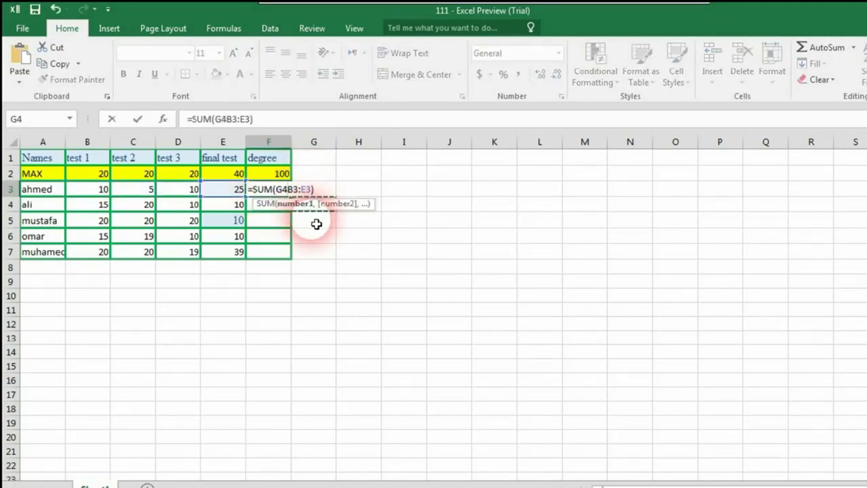
key(Escape)
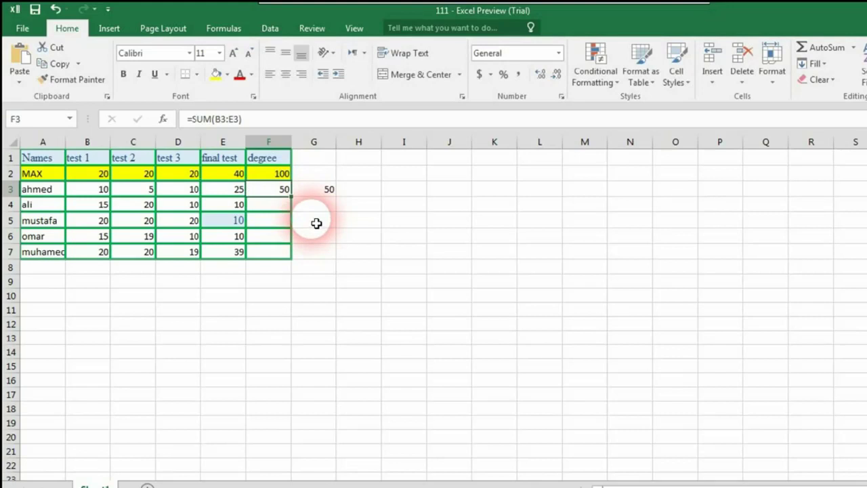
double_click(302, 191)
key(Escape)
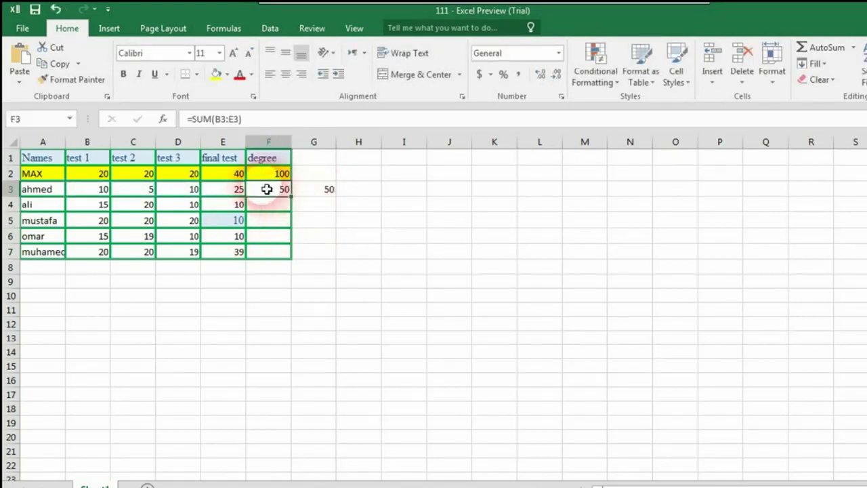
Review the SUM formula in F3 and fill it down the degree column through F7
click(303, 203)
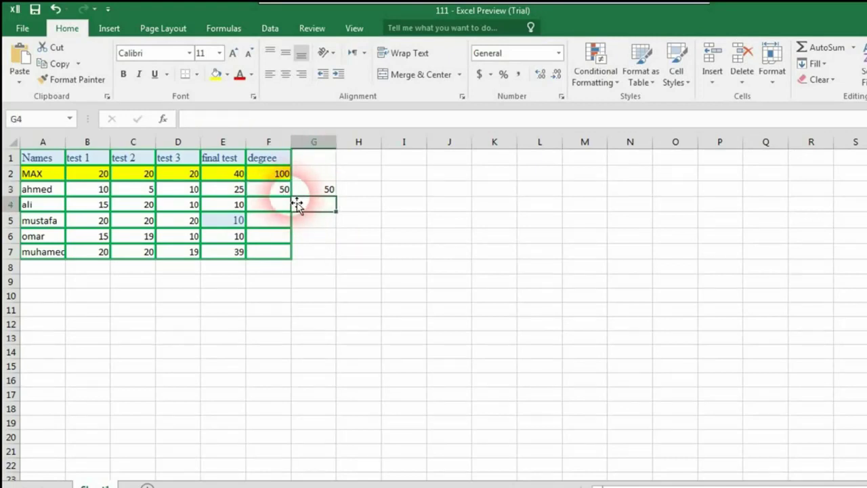
double_click(282, 190)
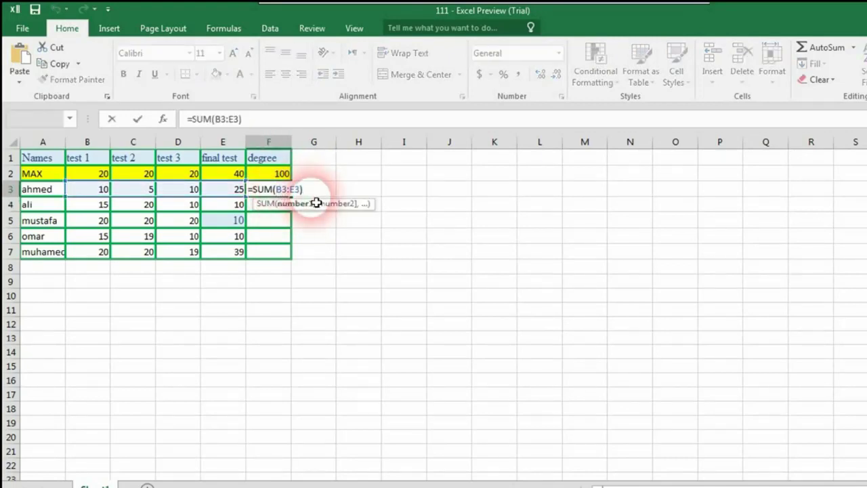
click(316, 202)
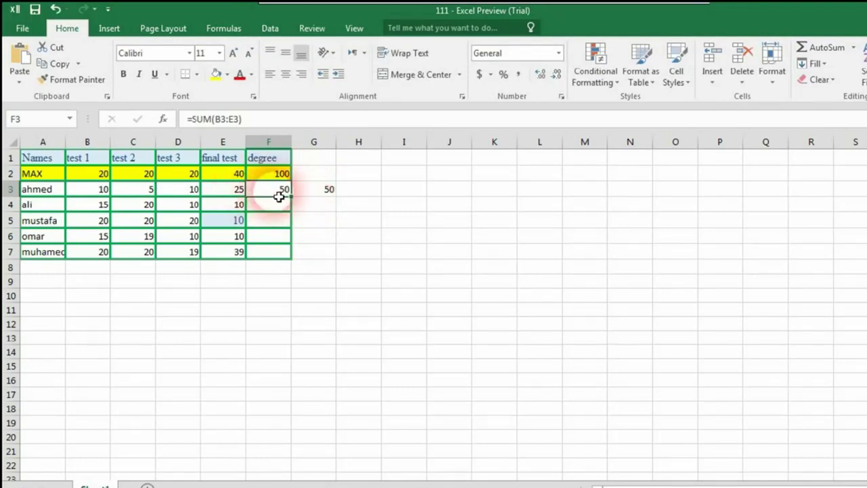
click(306, 207)
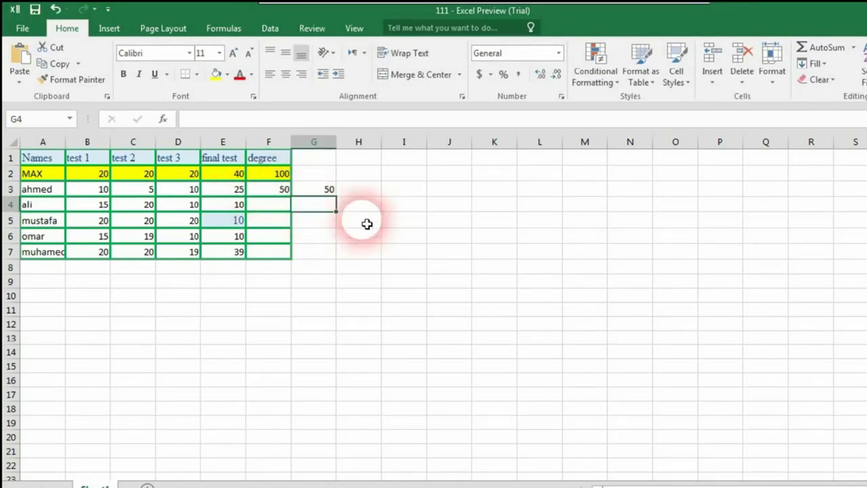
click(284, 189)
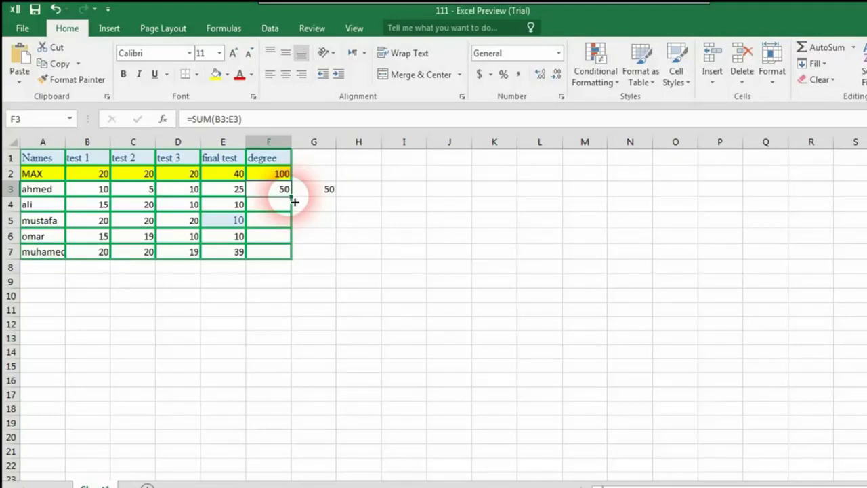
drag(294, 201, 291, 258)
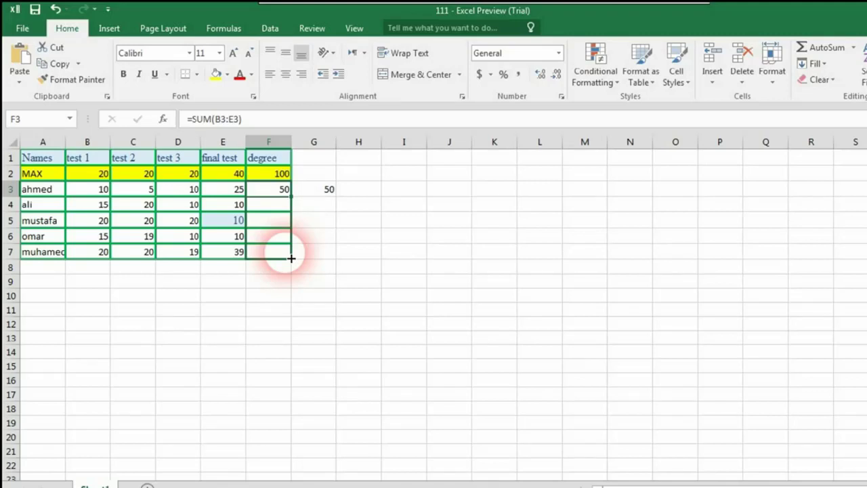
drag(291, 258, 289, 258)
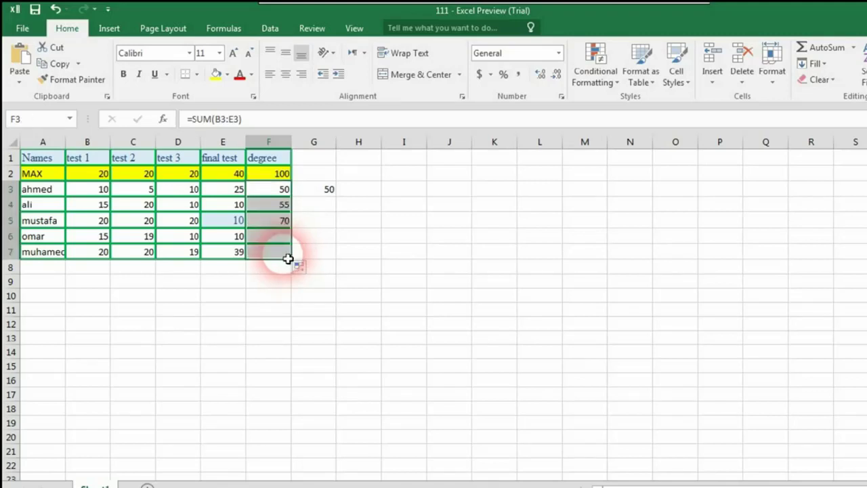
click(318, 238)
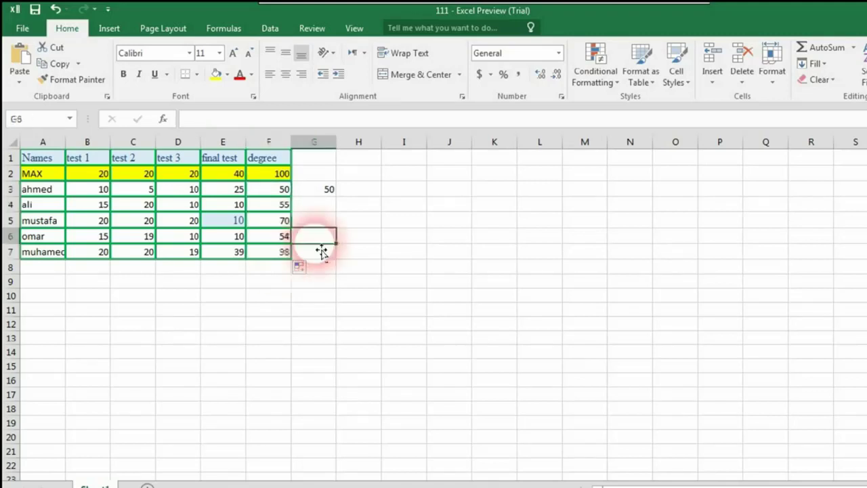
Check the filled formula in F4 and change the final test score in E3 to 20
click(279, 204)
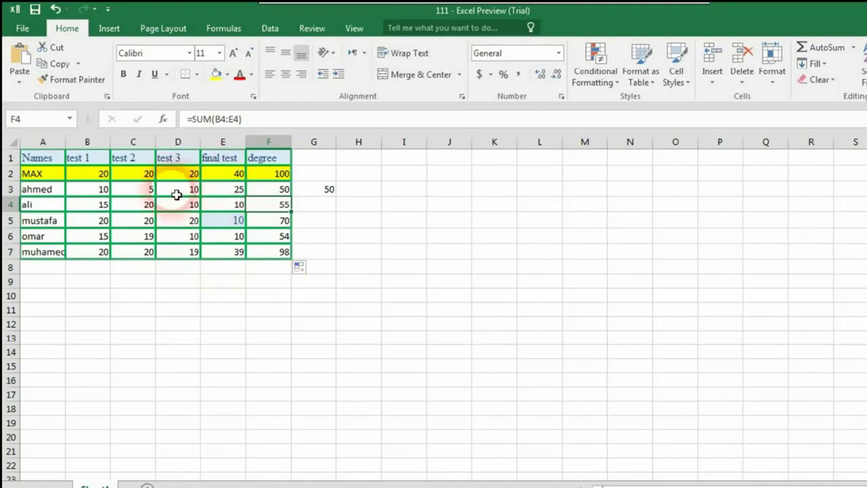
click(223, 196)
double_click(223, 196)
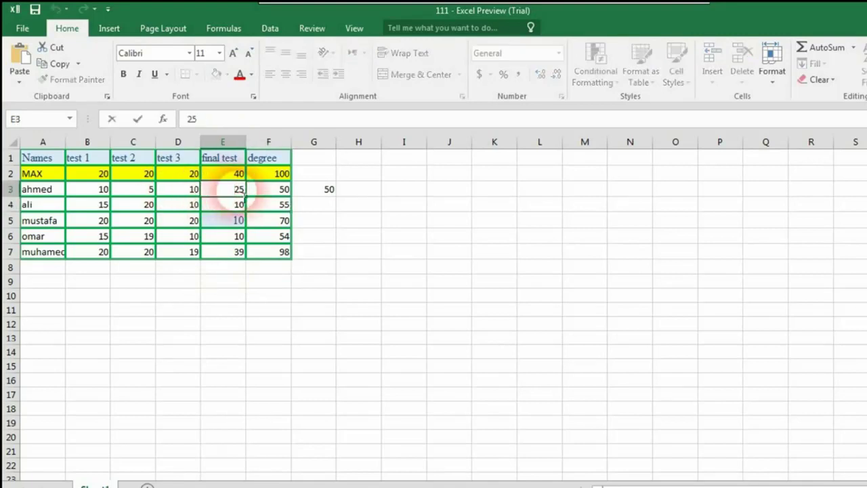
double_click(239, 191)
text(20)
key(Return)
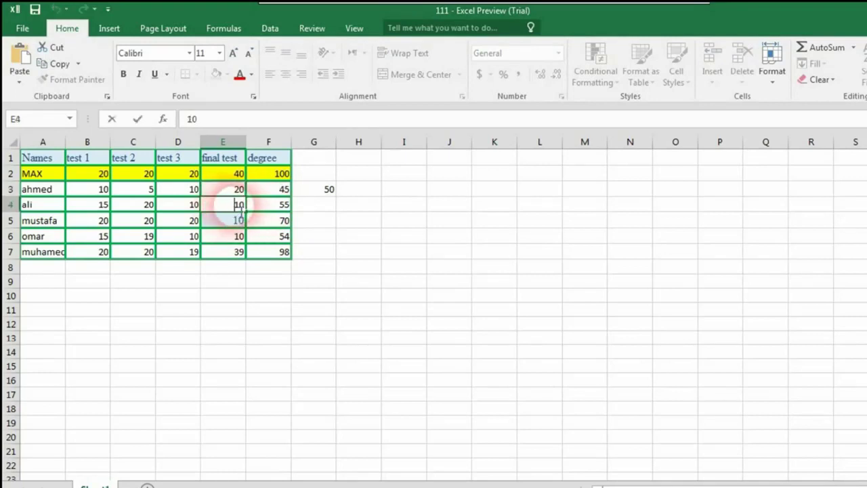
Change the test 2 score in C5 to 5
double_click(231, 208)
click(240, 221)
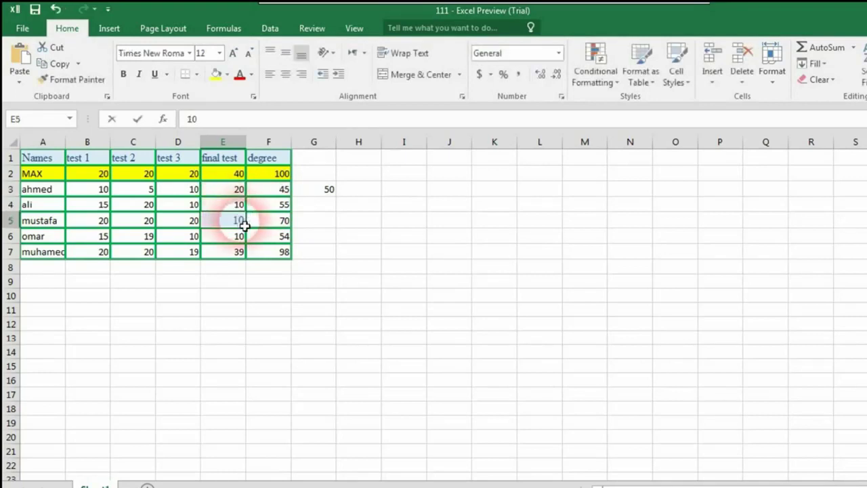
click(139, 220)
right_click(151, 228)
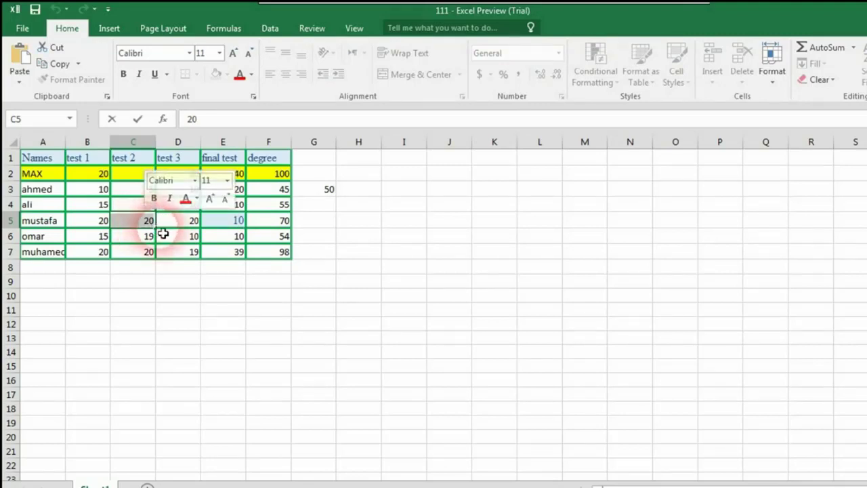
text(5)
key(ctrl+Return)
click(186, 243)
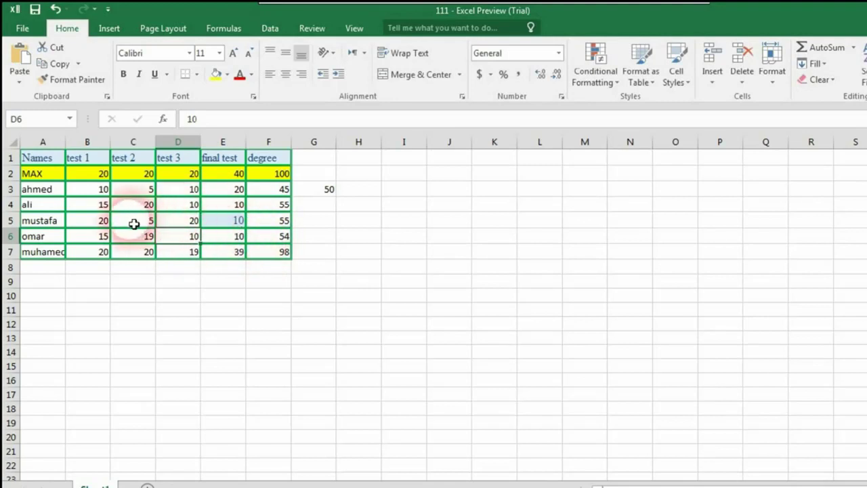
Change the test 1 score in B5 to 10 and compare the SUM formula in F5 with the manual formula in G3
double_click(108, 225)
double_click(109, 223)
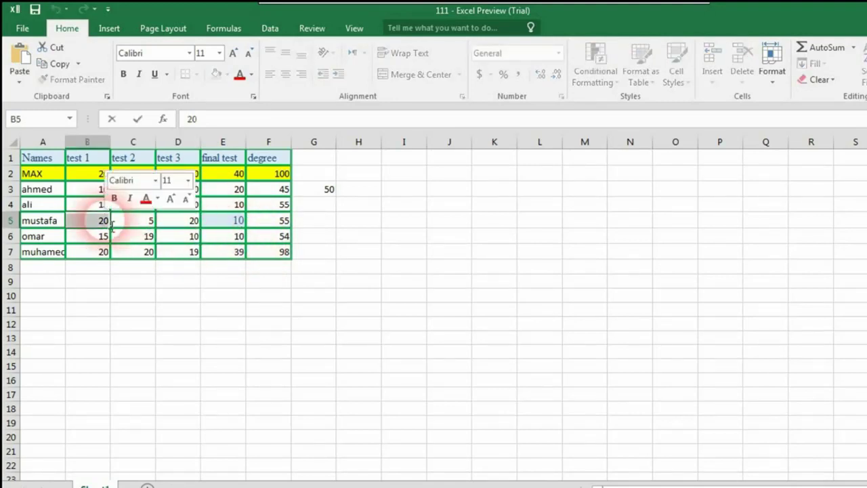
text(10)
click(333, 282)
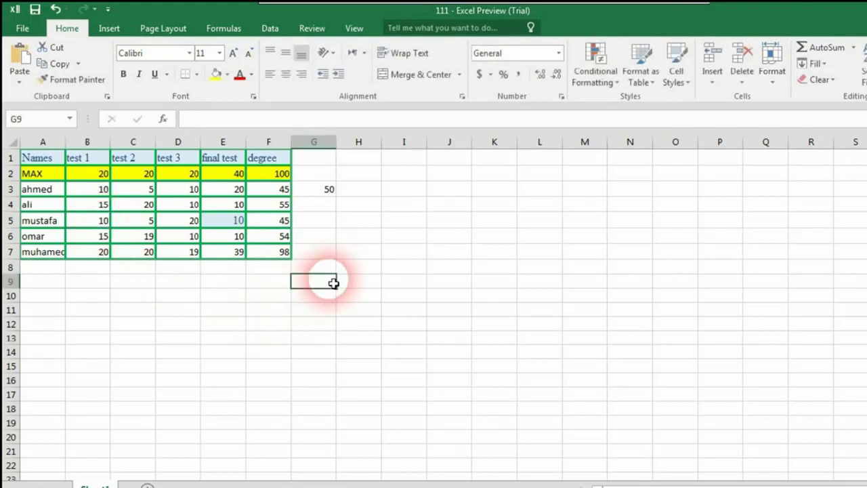
click(285, 222)
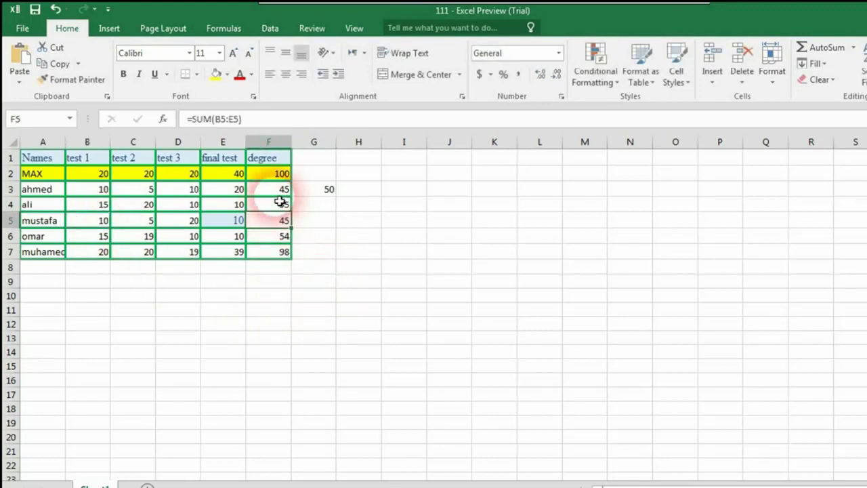
click(330, 195)
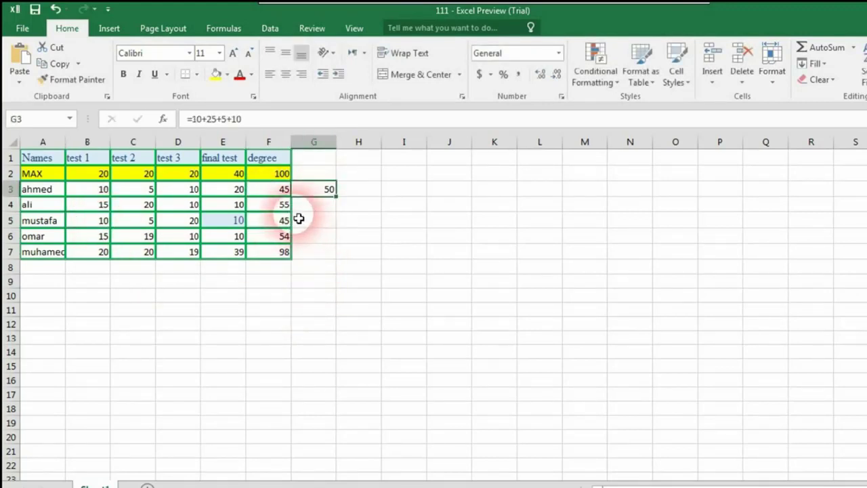
Inspect the SUM formula in F4 and delete it, leaving the degree cell empty
click(267, 206)
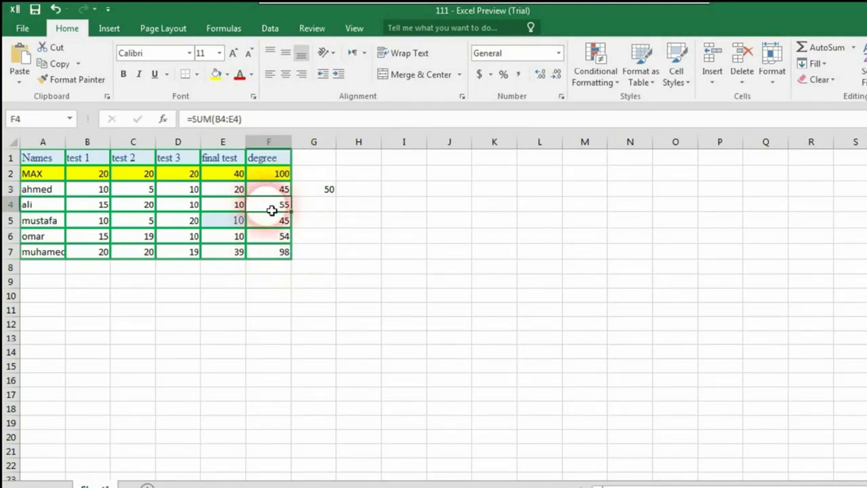
double_click(268, 207)
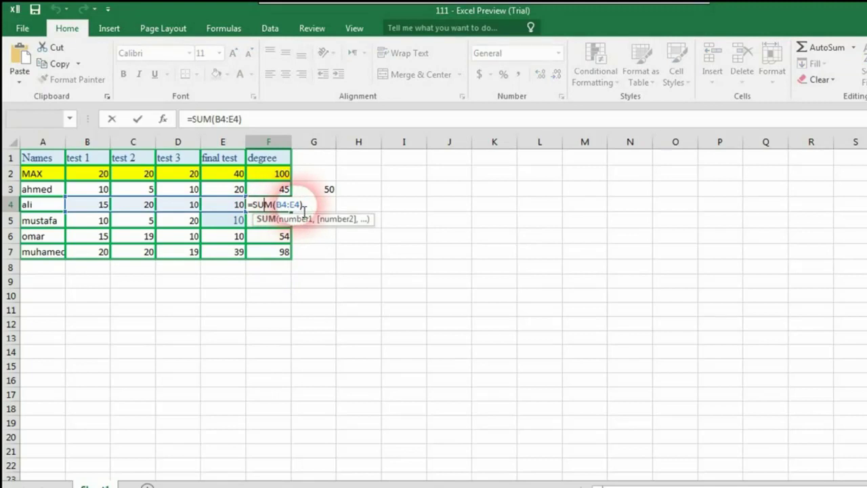
drag(302, 206, 276, 210)
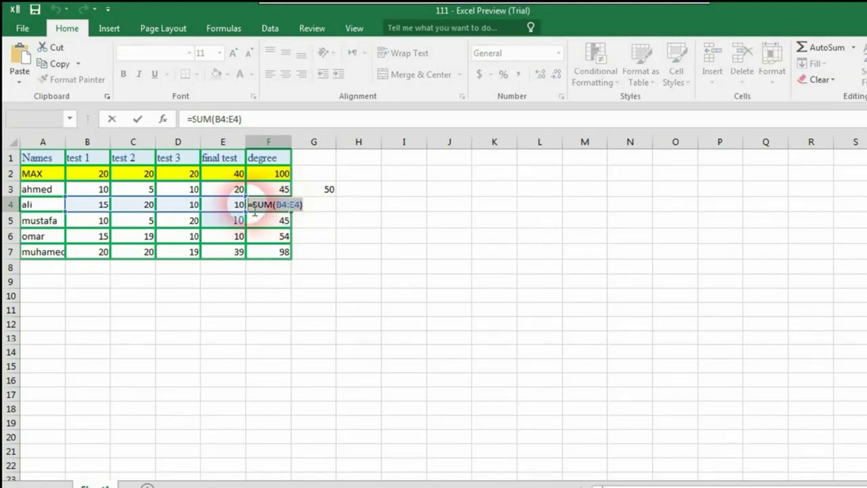
key(Escape)
key(Delete)
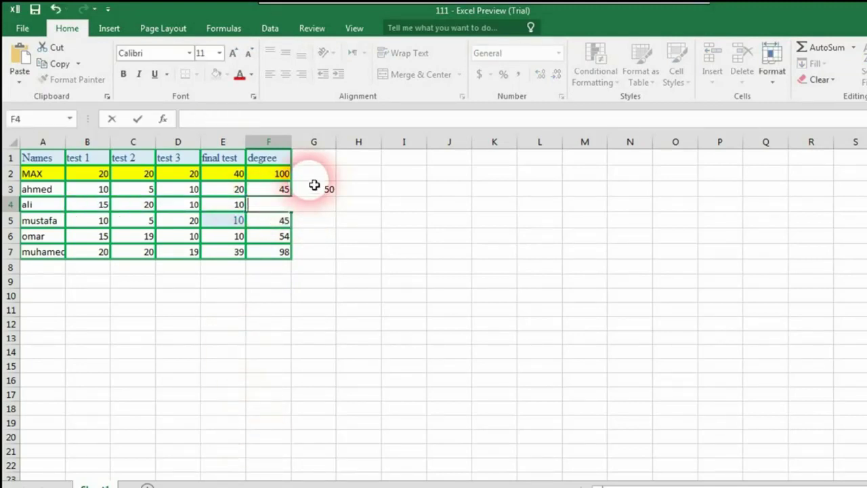
click(322, 221)
Enter =sum in the degree cell F4 without any arguments
click(268, 204)
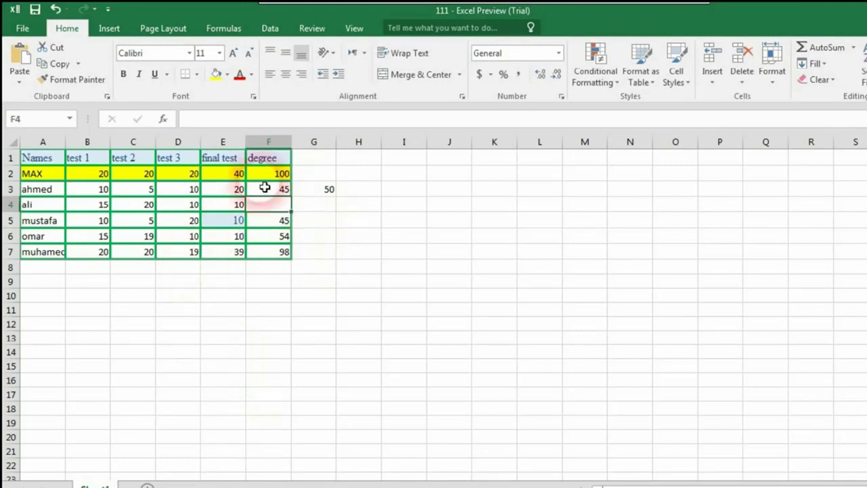
double_click(269, 207)
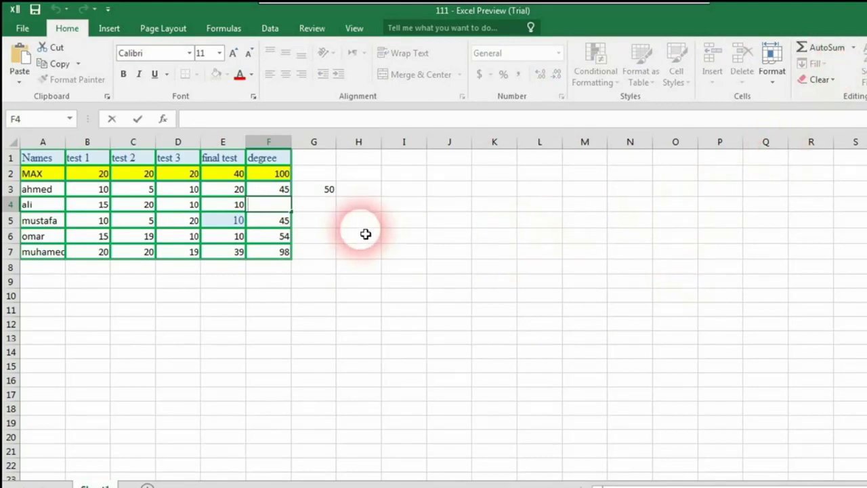
text(=)
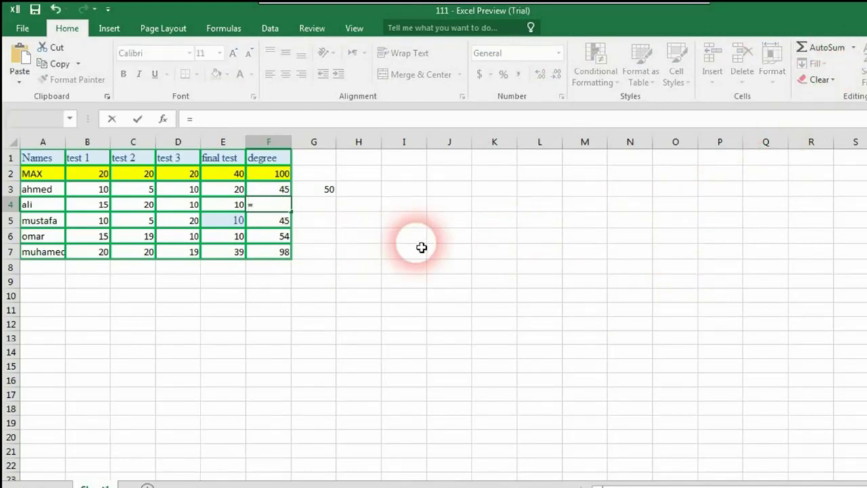
text(sum)
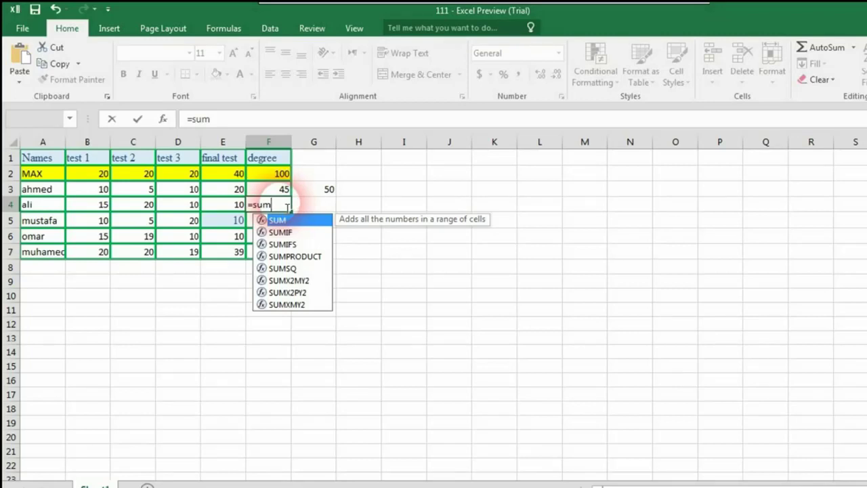
key(Return)
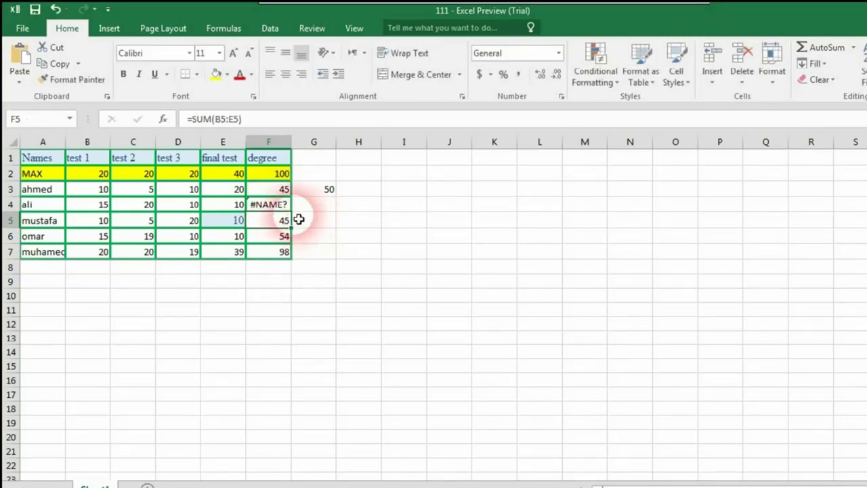
Reopen the incomplete formula in the degree cell F4 and complete it with the suggested SUM function
double_click(281, 204)
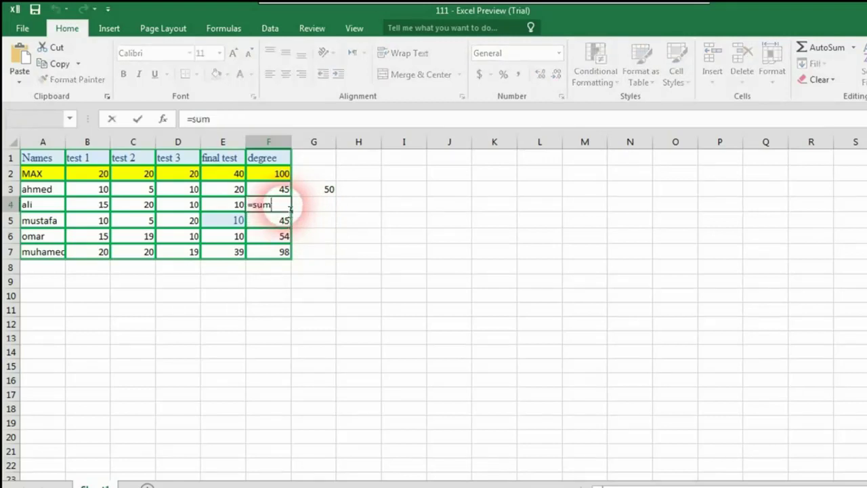
key(BackSpace)
text(,)
key(BackSpace)
text(m)
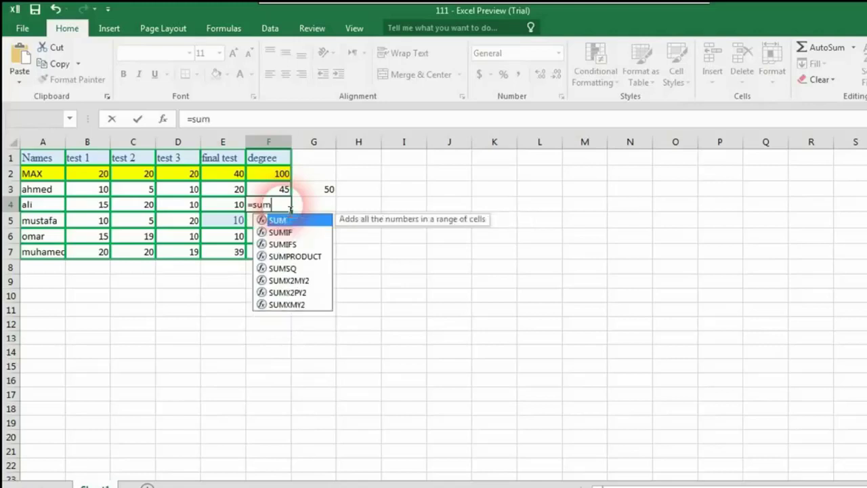
key(Tab)
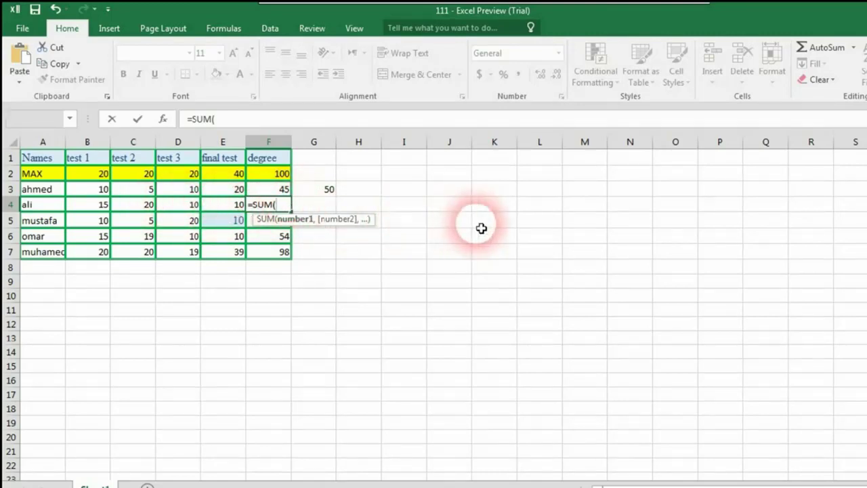
Give the SUM function in F4 the separate arguments b4,c4,d4,e4 and enter the formula
text(b)
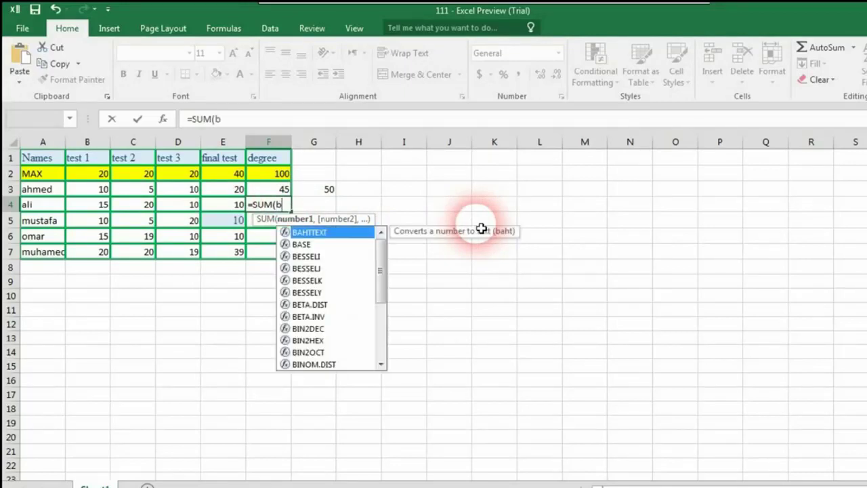
text(3)
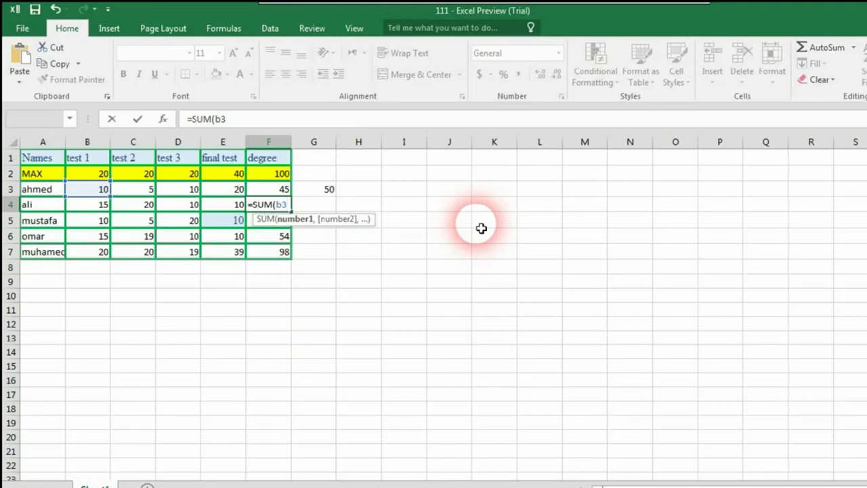
key(BackSpace)
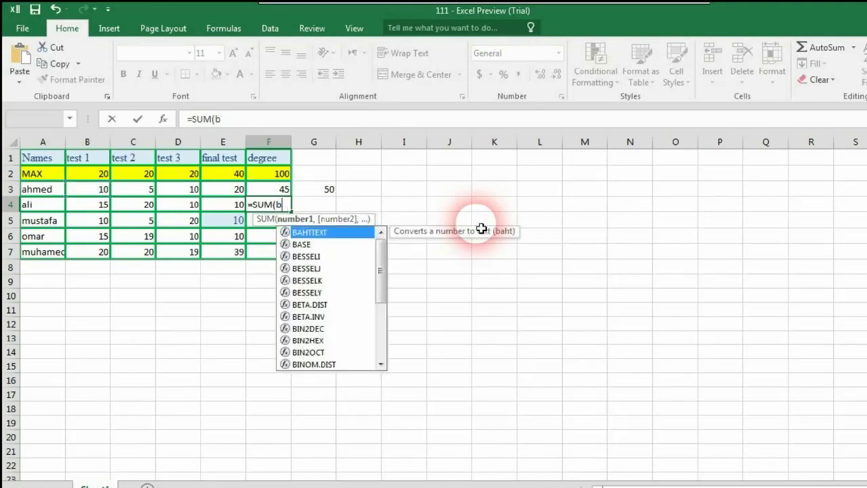
text(4)
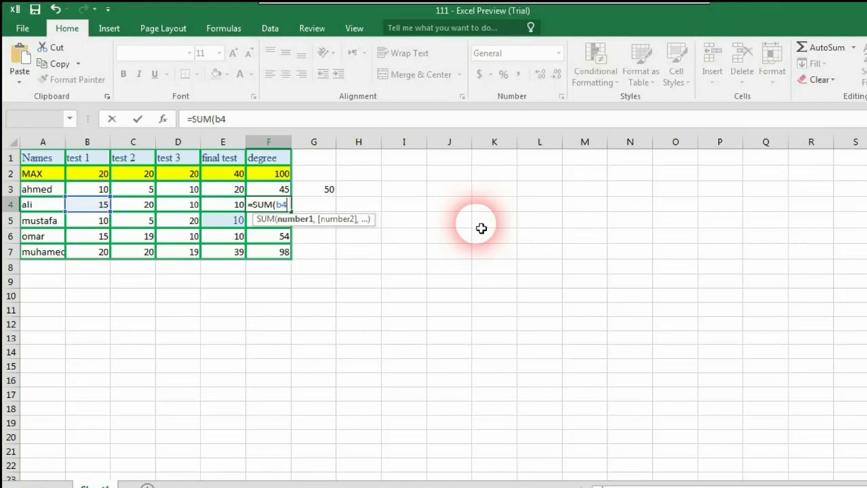
text(,)
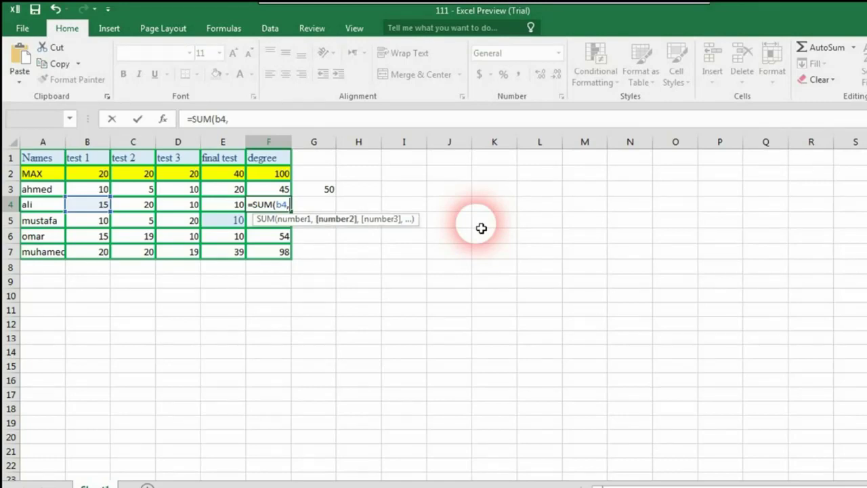
text(c)
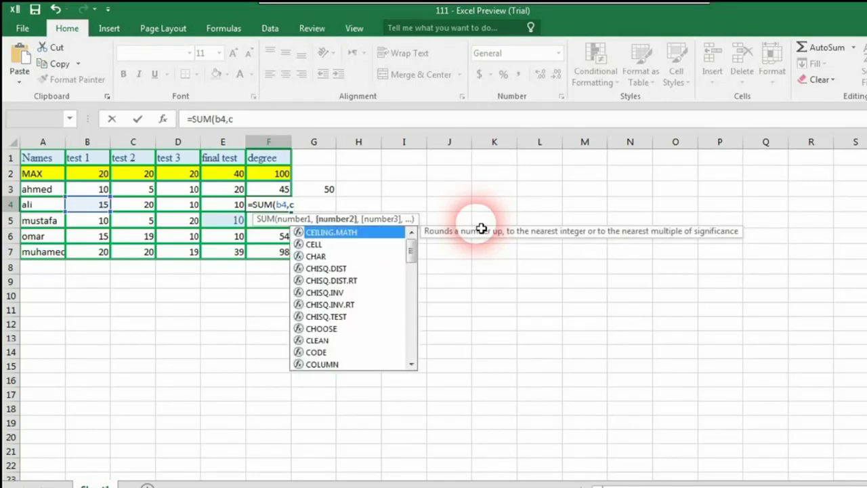
text(4)
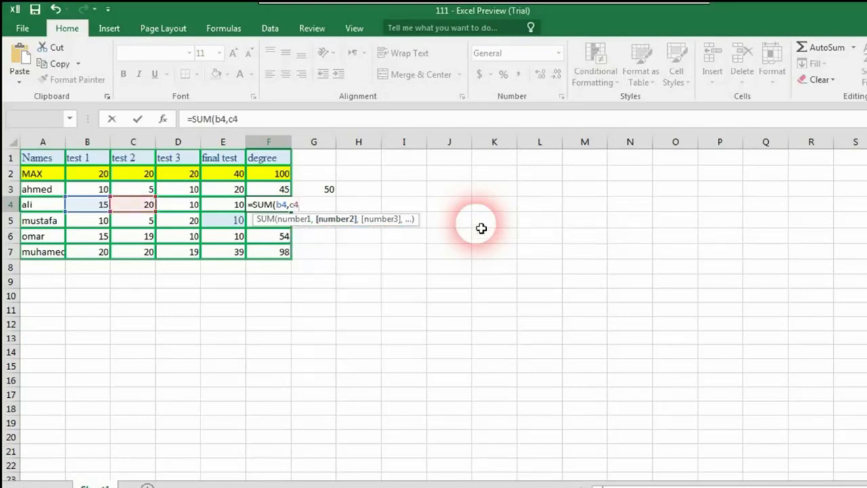
text(,)
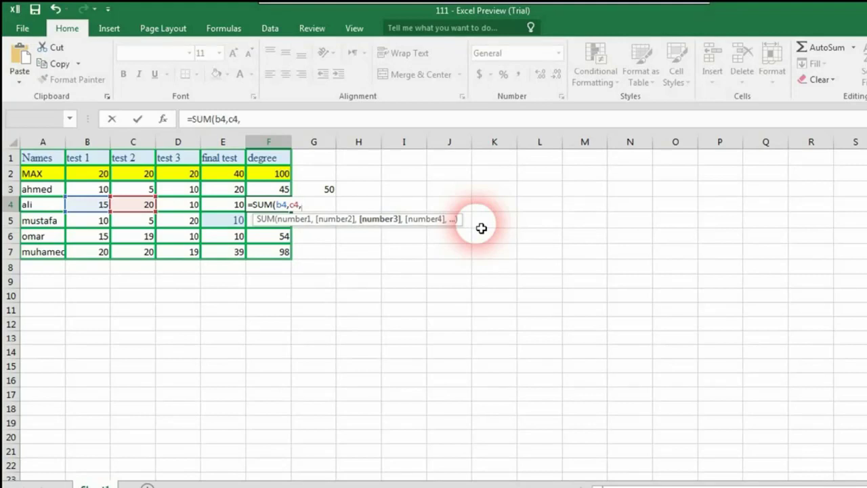
text(d)
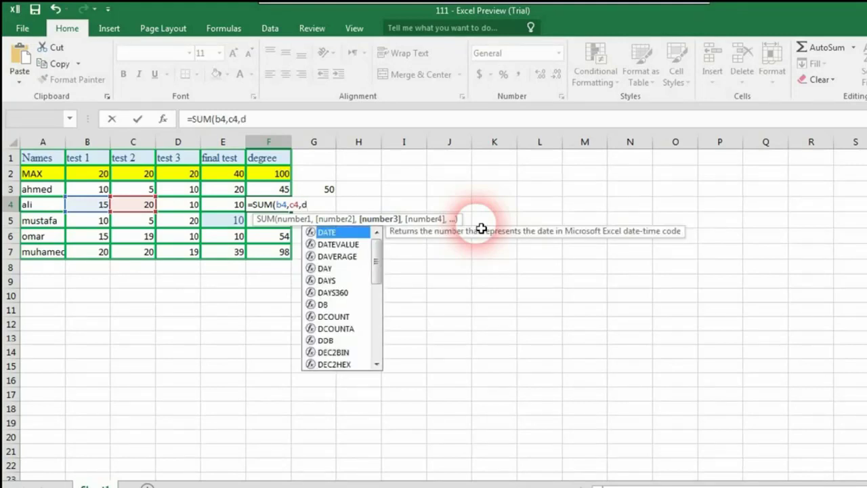
text(4,)
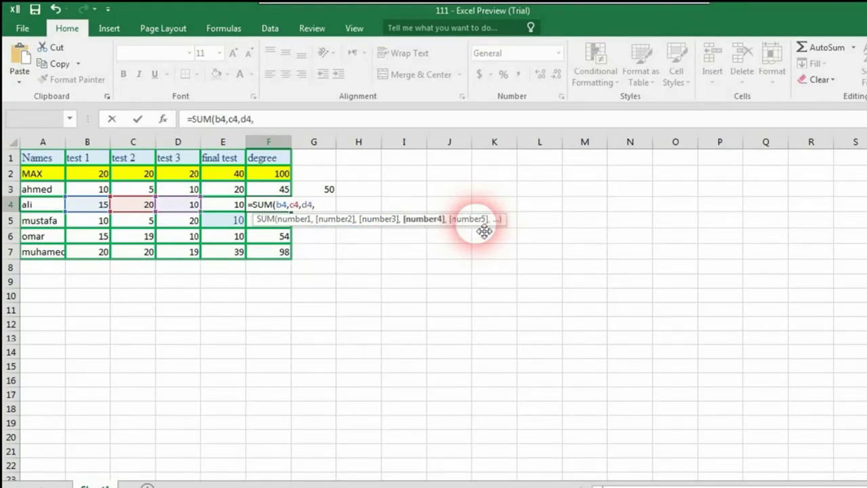
text(e4)
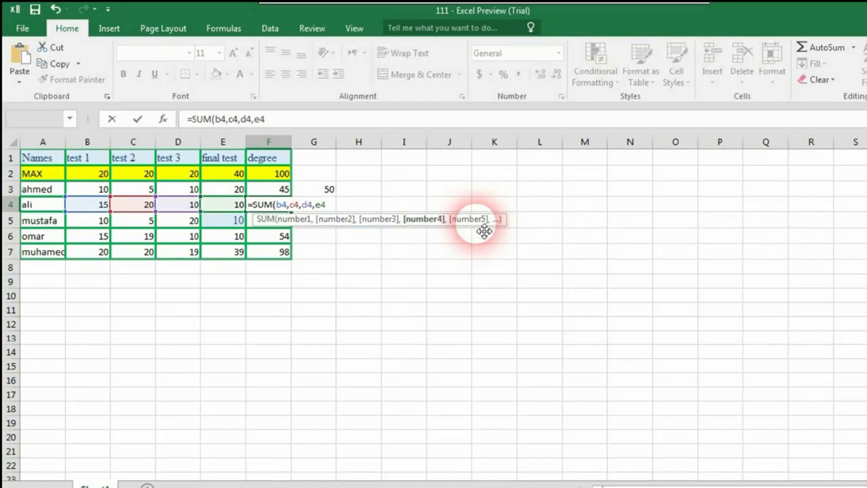
text())
key(Return)
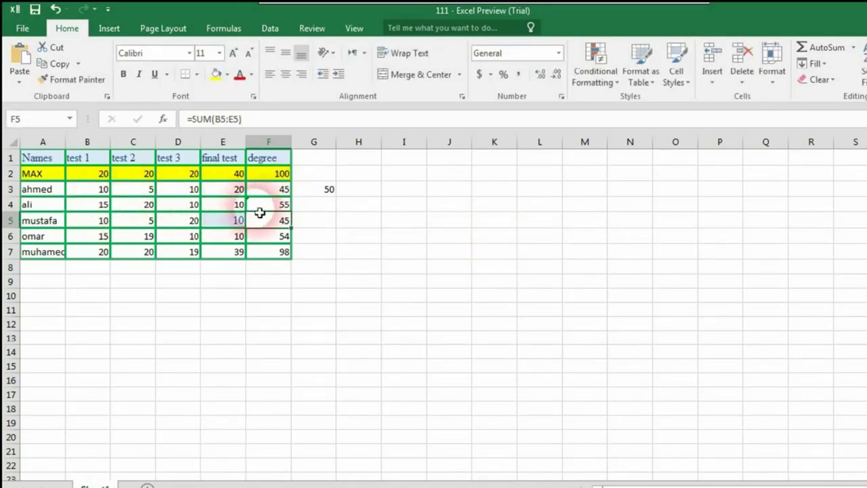
Edit the F4 formula to use a range instead of separate cells: =SUM(B4:E4)
click(285, 199)
double_click(285, 206)
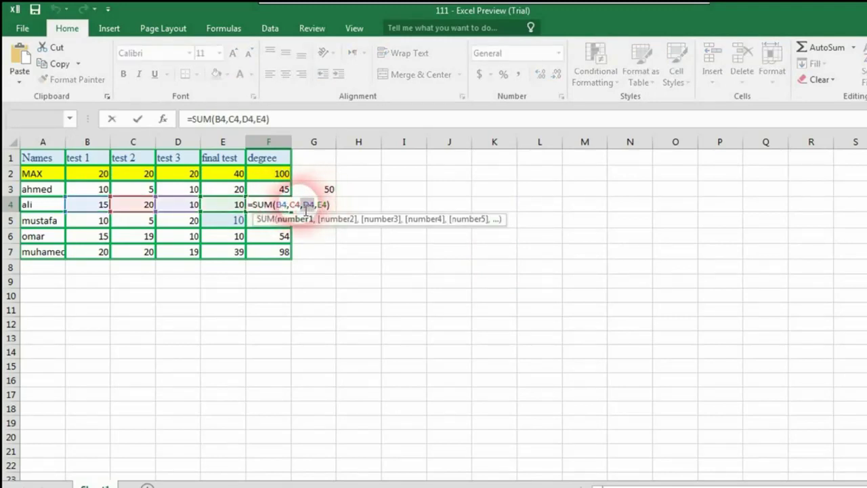
drag(289, 204, 314, 204)
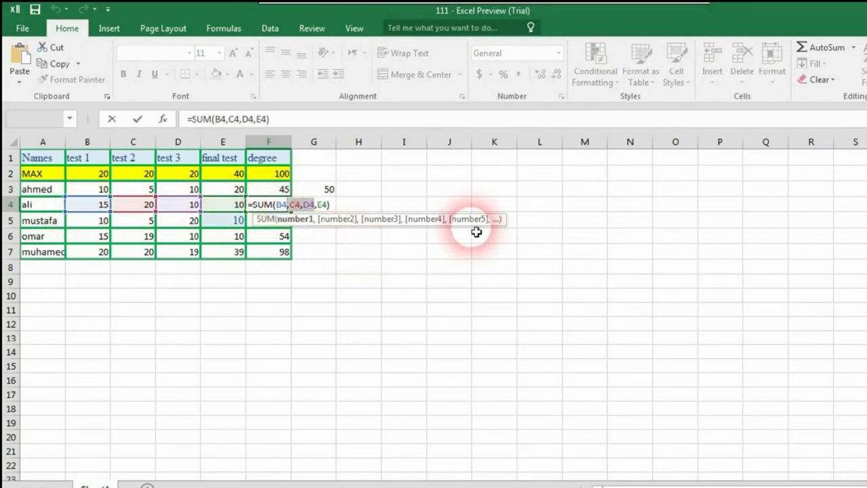
text(:)
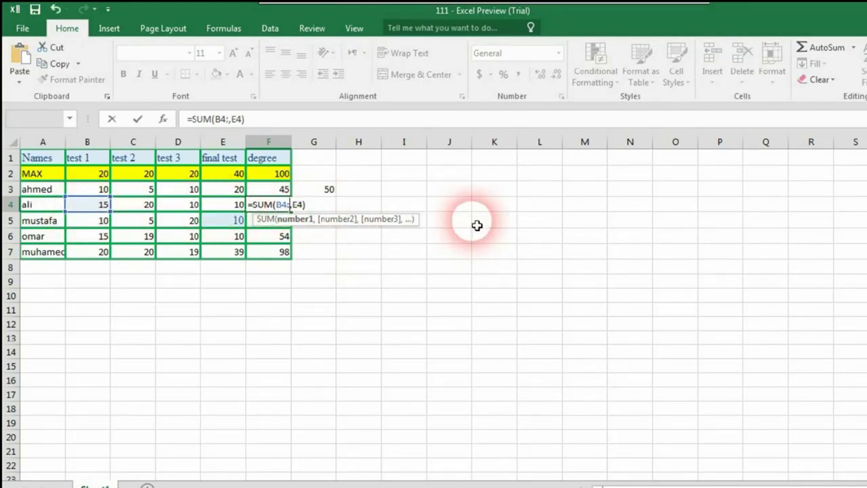
key(Delete)
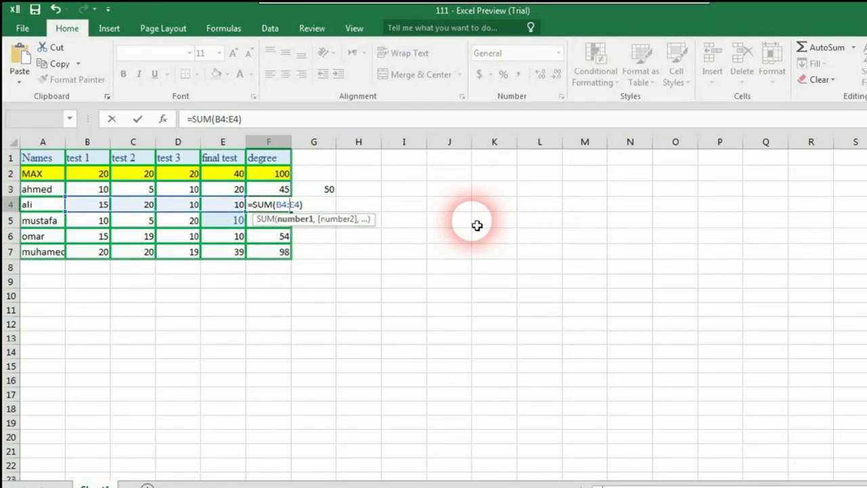
key(Return)
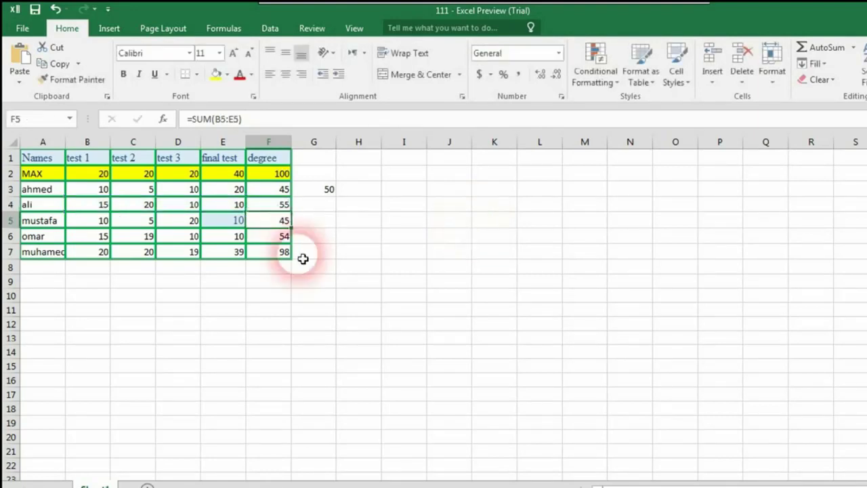
key(Up)
click(345, 275)
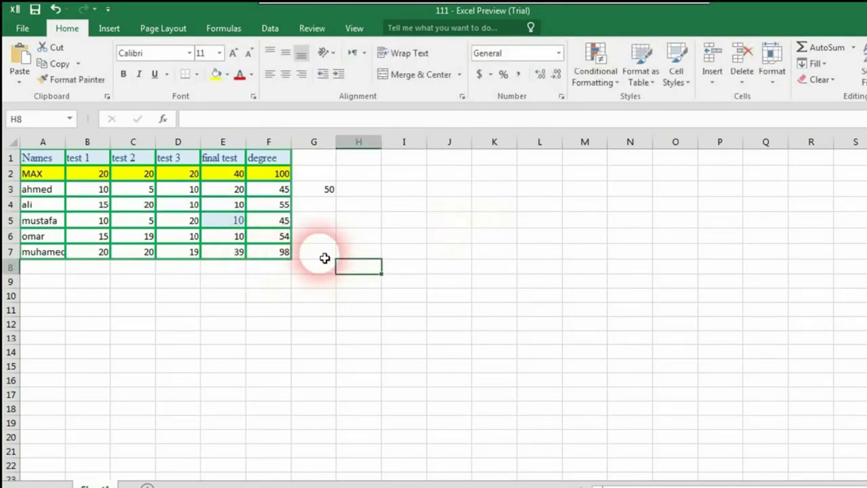
click(322, 259)
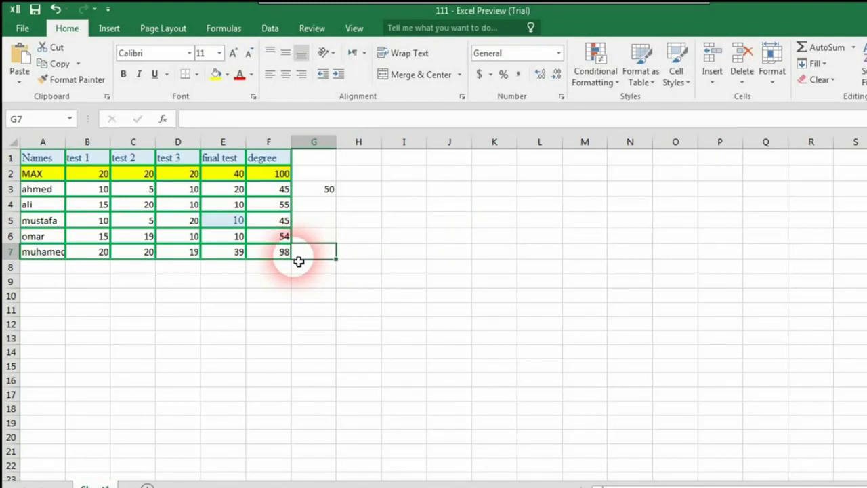
click(257, 270)
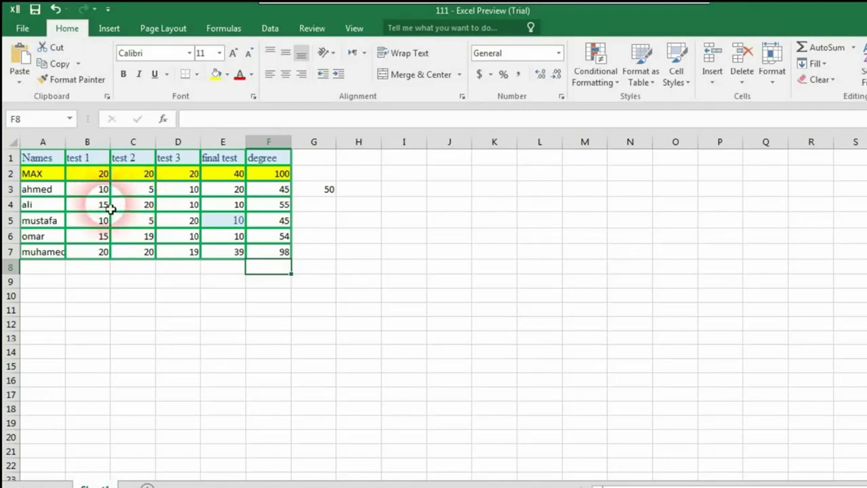
Extend the header in F1 to read "degree of the year 2015"
double_click(284, 159)
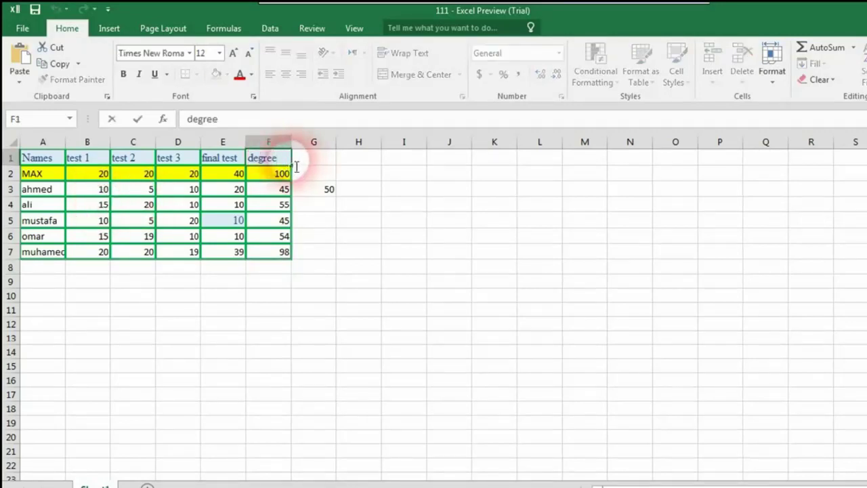
text(o)
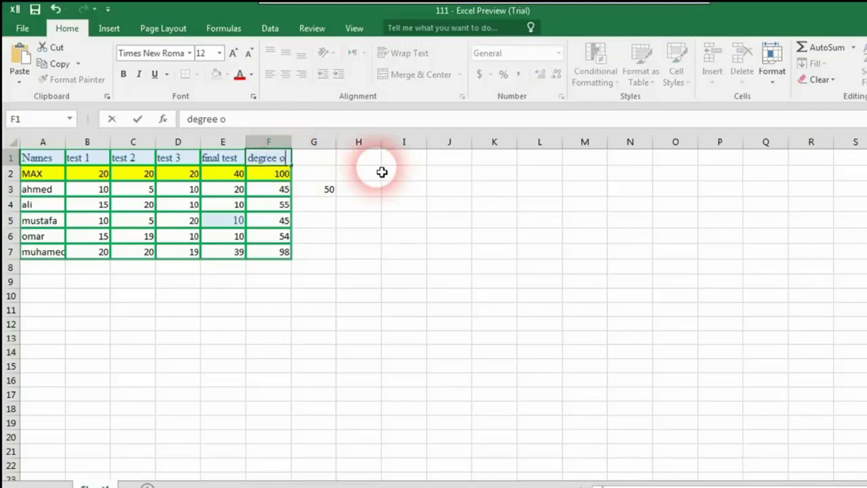
text(f the year )
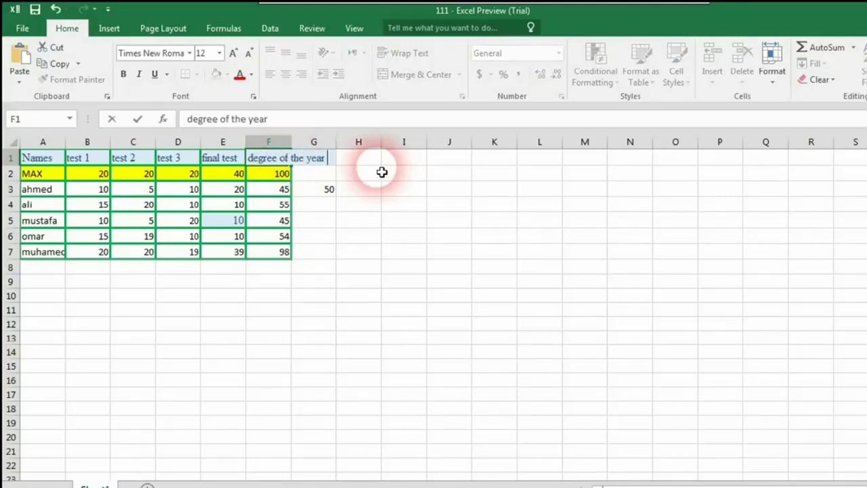
text(201)
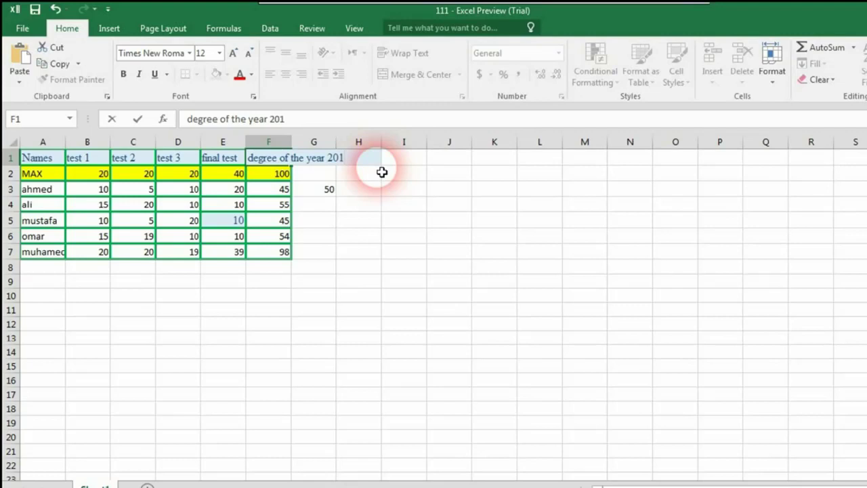
text(5)
key(Return)
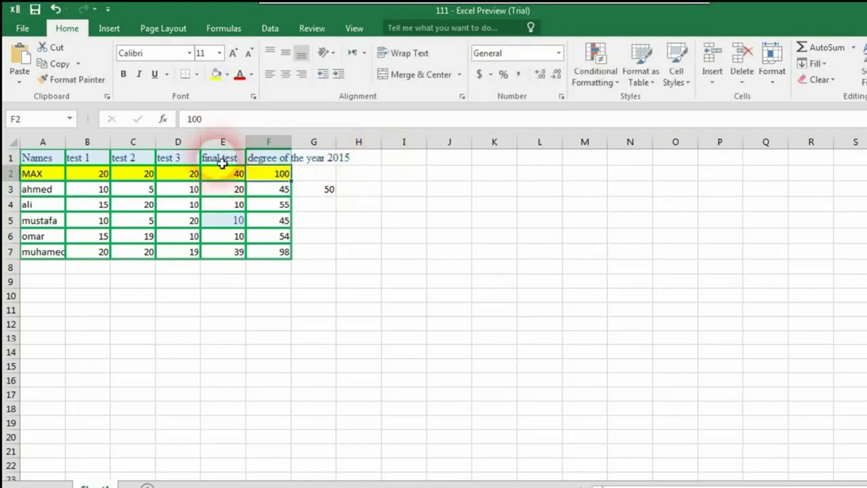
click(264, 161)
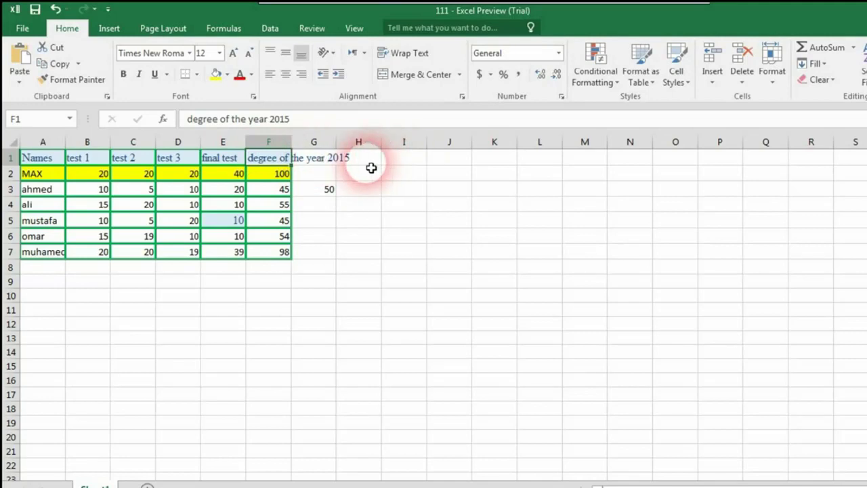
Enter the header "pass or not" in G1, next to the degree column
click(317, 160)
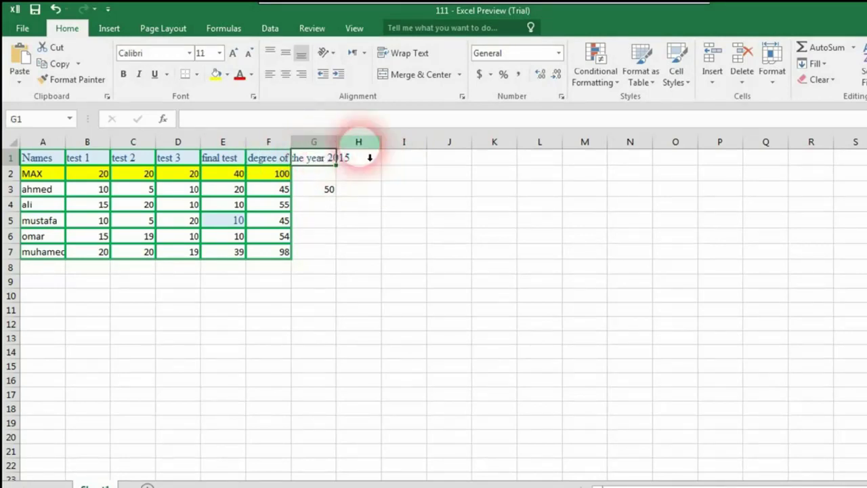
text(pa)
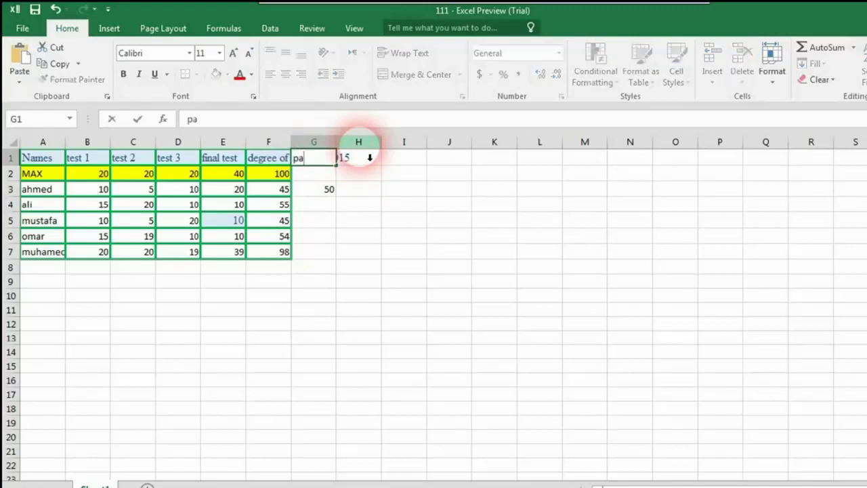
text(ss or not)
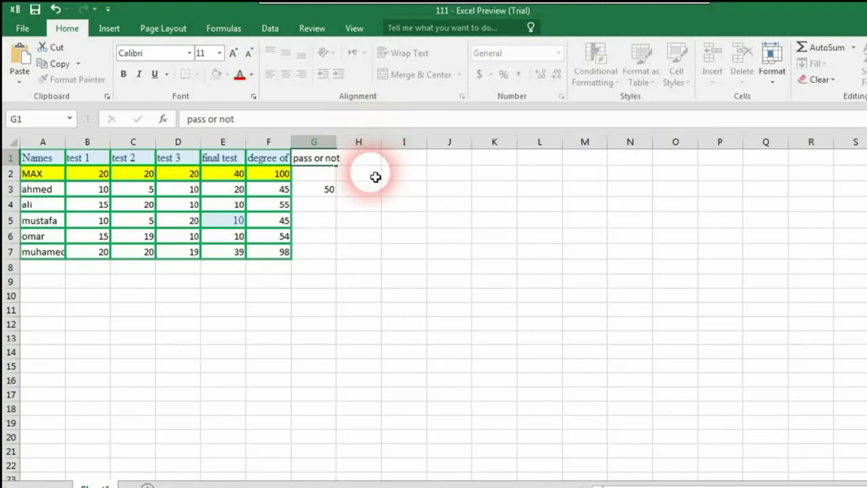
click(372, 174)
Widen column F so the full header "degree of the year 2015" fits in its cell
click(267, 159)
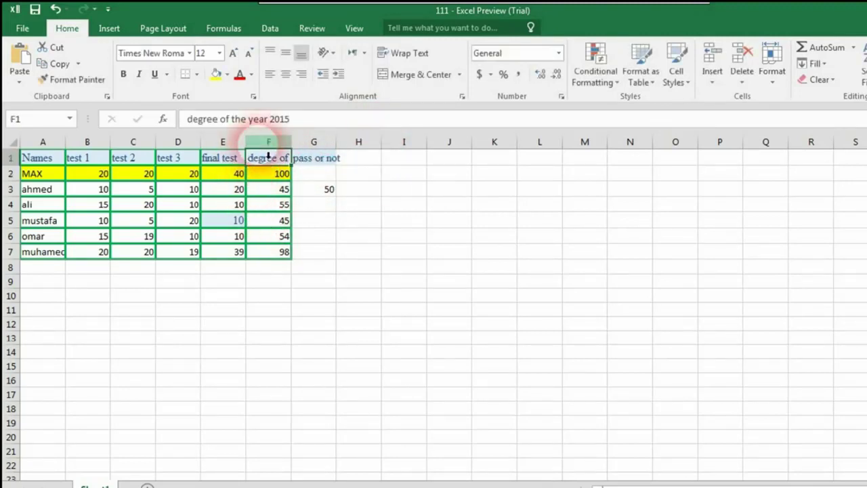
click(294, 162)
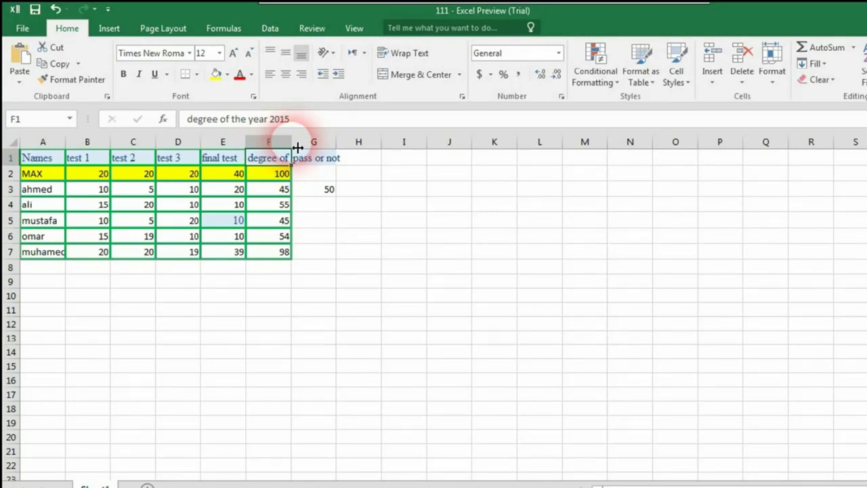
drag(297, 147, 359, 147)
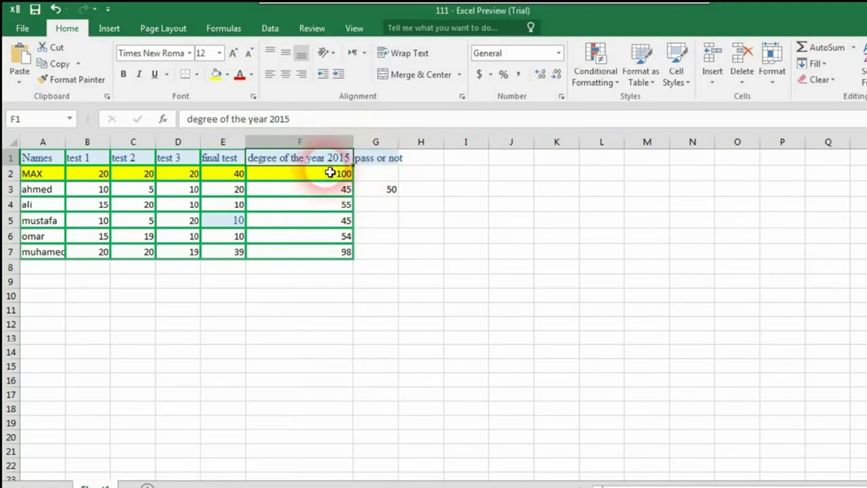
Undo the last width change of column F and AutoFit the column to its header text
key(ctrl+z)
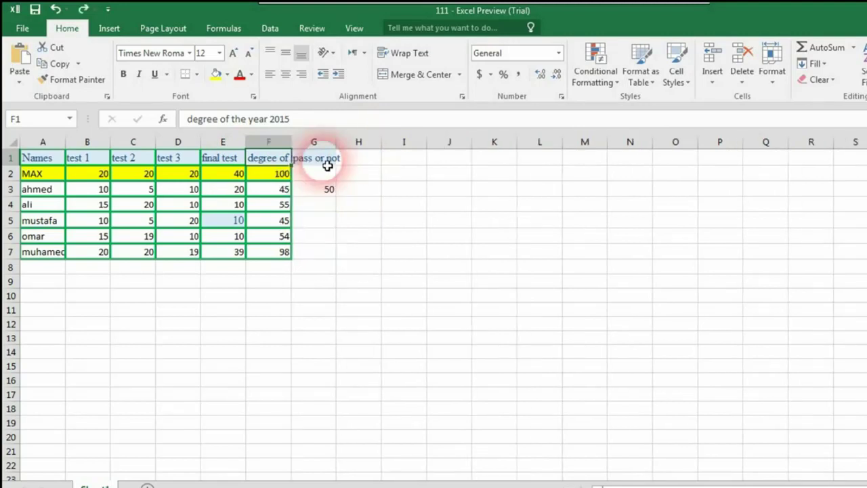
double_click(291, 147)
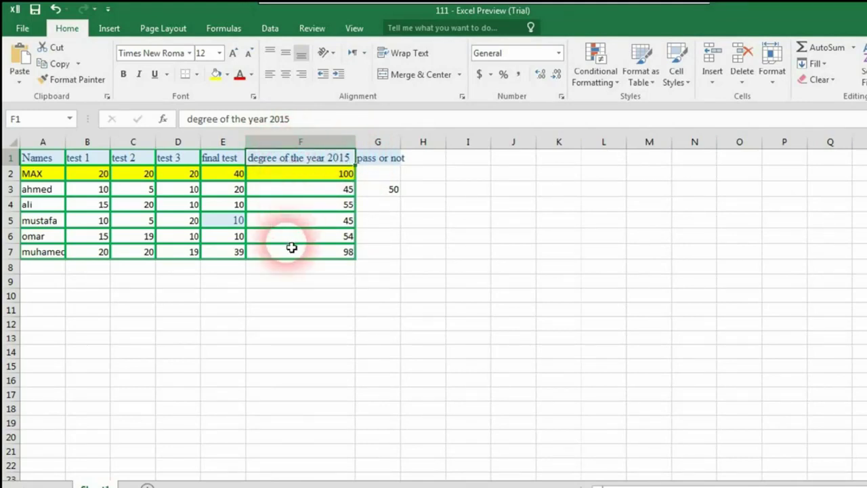
double_click(319, 269)
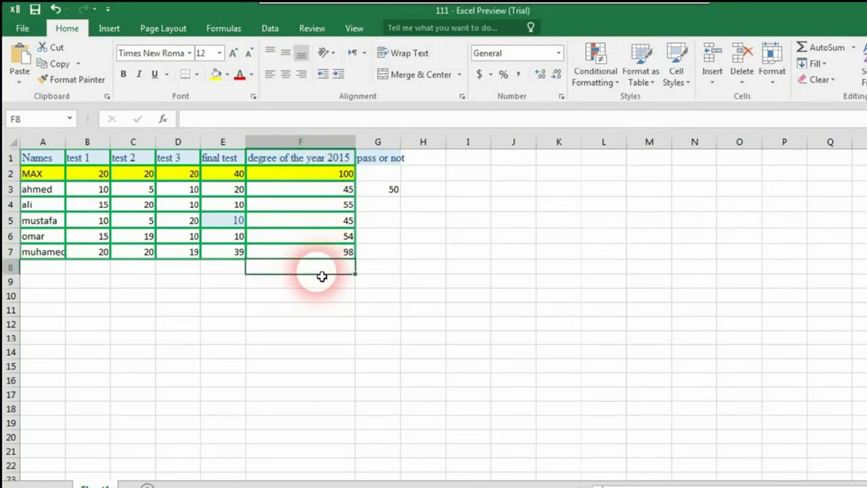
Copy the F1 header text, paste it twice in a row into F8, and AutoFit column F to that longer text
click(326, 163)
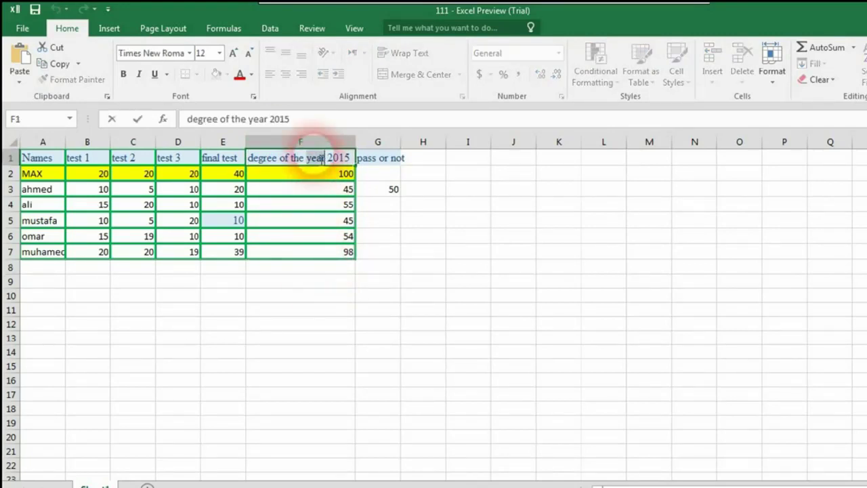
drag(327, 163, 278, 155)
key(ctrl+c)
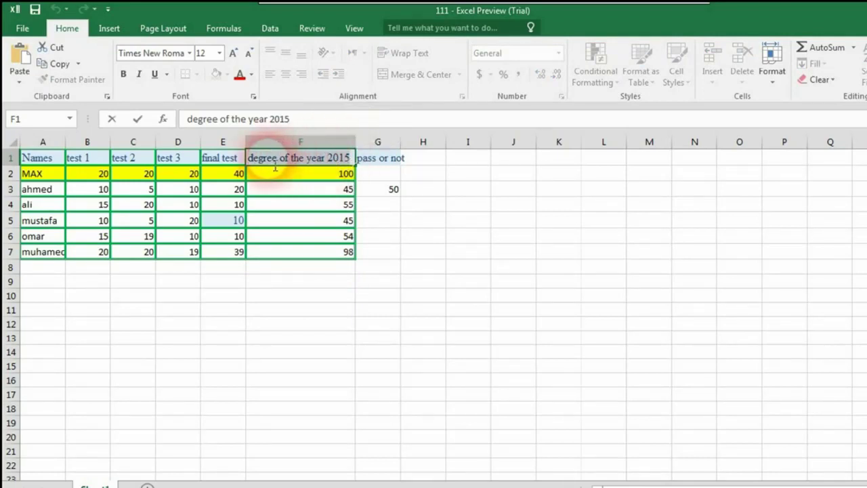
click(286, 282)
click(285, 269)
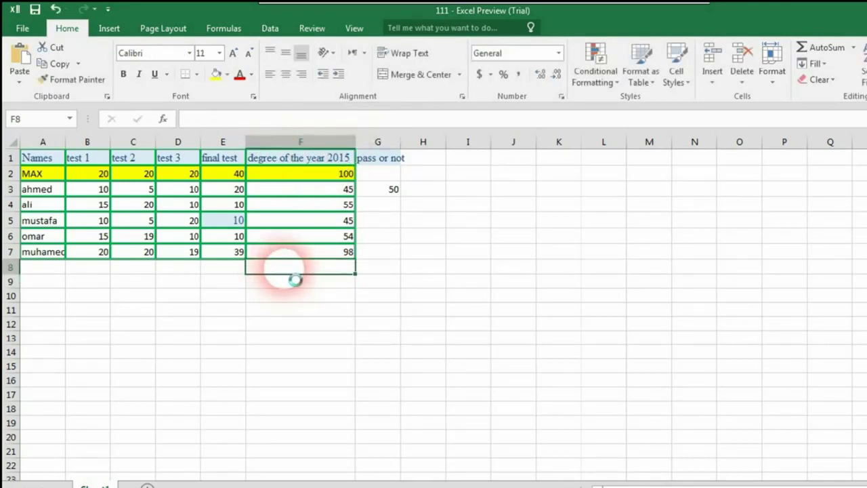
key(ctrl+v)
key(F2)
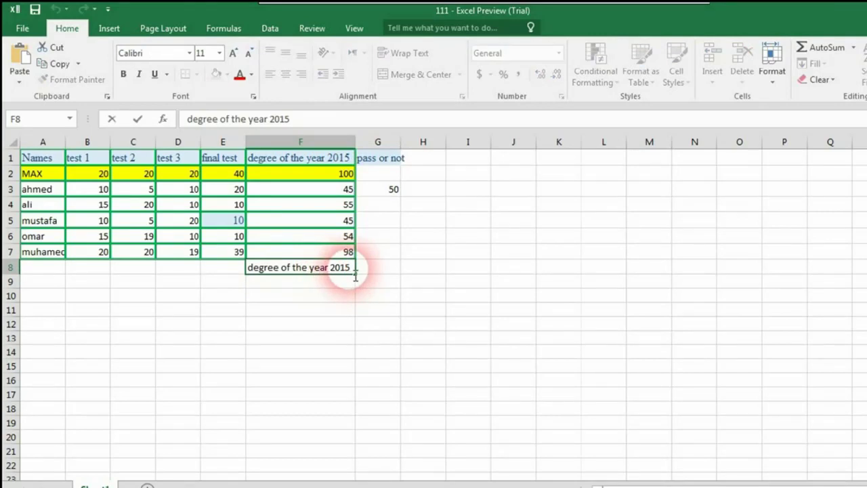
key(ctrl+v)
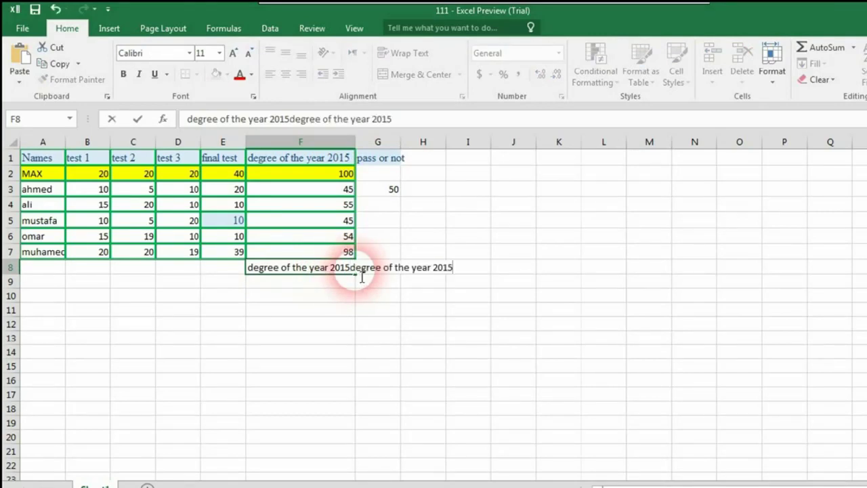
click(465, 281)
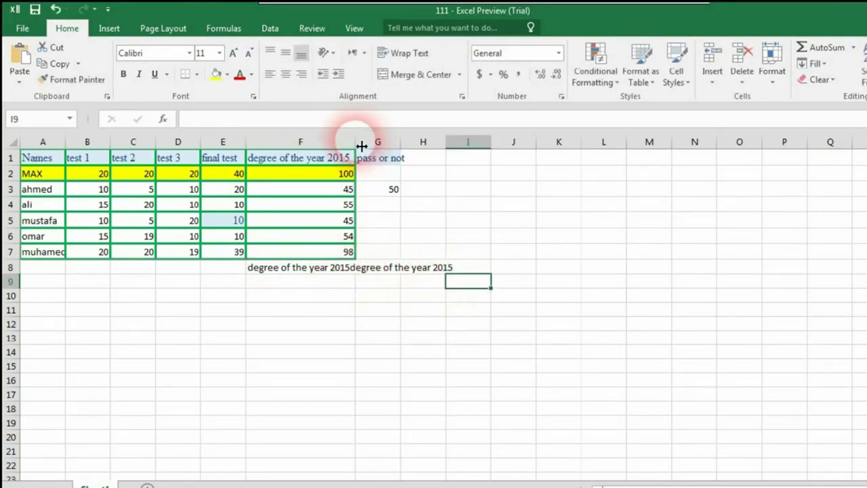
double_click(356, 146)
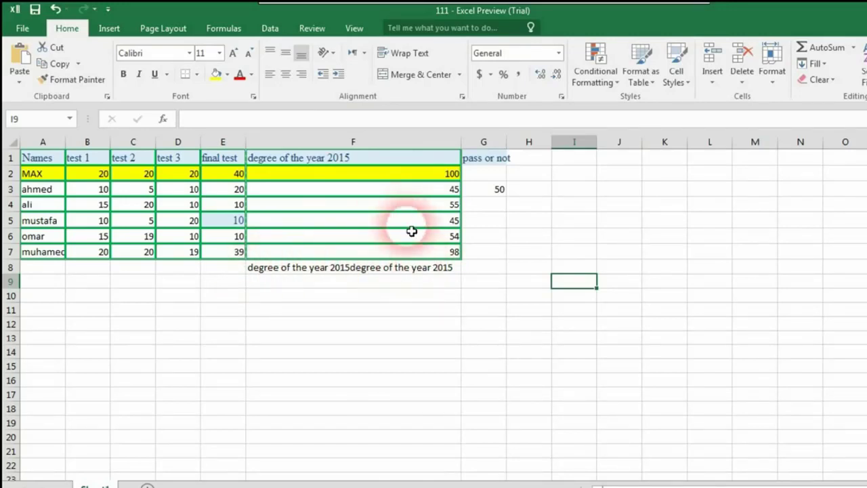
Undo the AutoFit of column F and the text entries made in F8
key(ctrl+z)
key(ctrl+z)
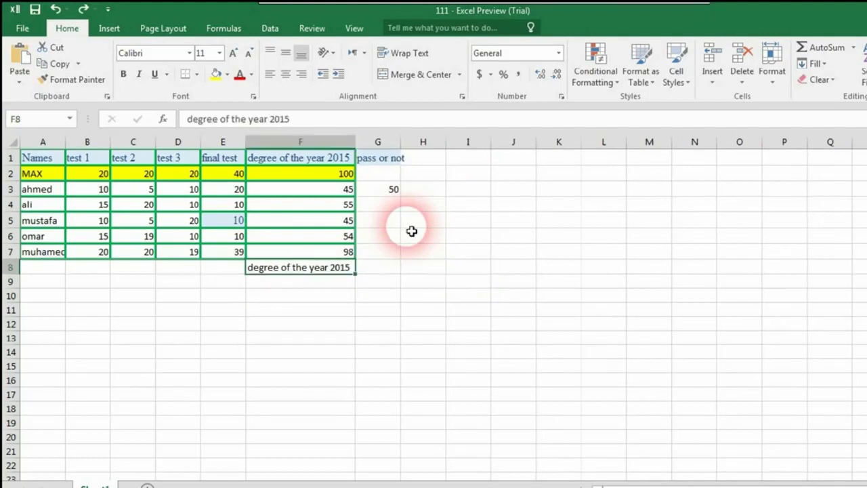
key(ctrl+z)
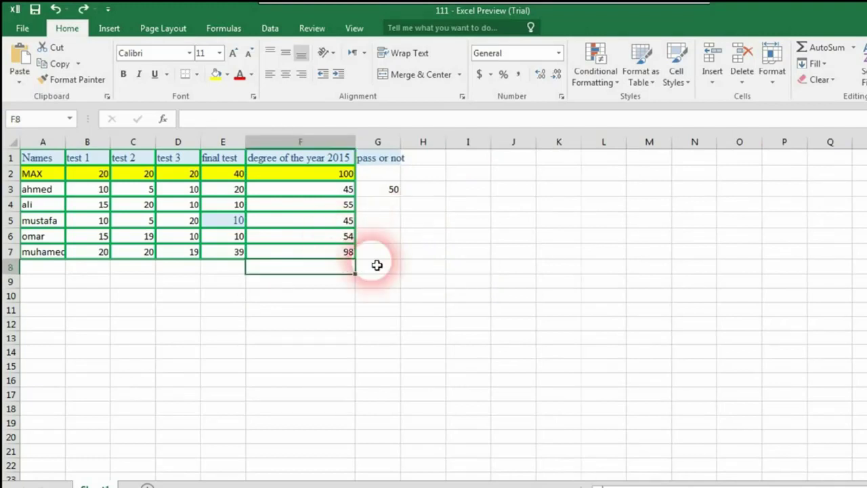
Widen column G so the header "pass or not" fits in its cell
click(386, 206)
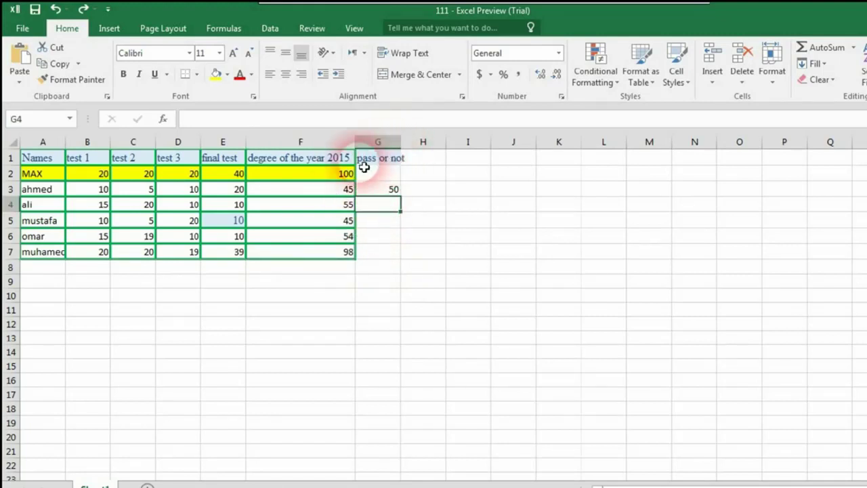
drag(408, 148, 408, 148)
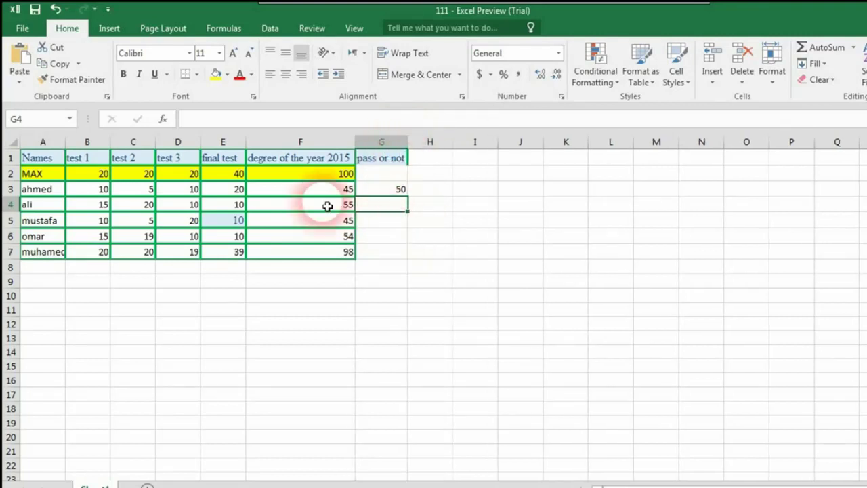
Narrow column F to roughly the width of "degree" and wrap the F1 header text onto several lines
click(300, 158)
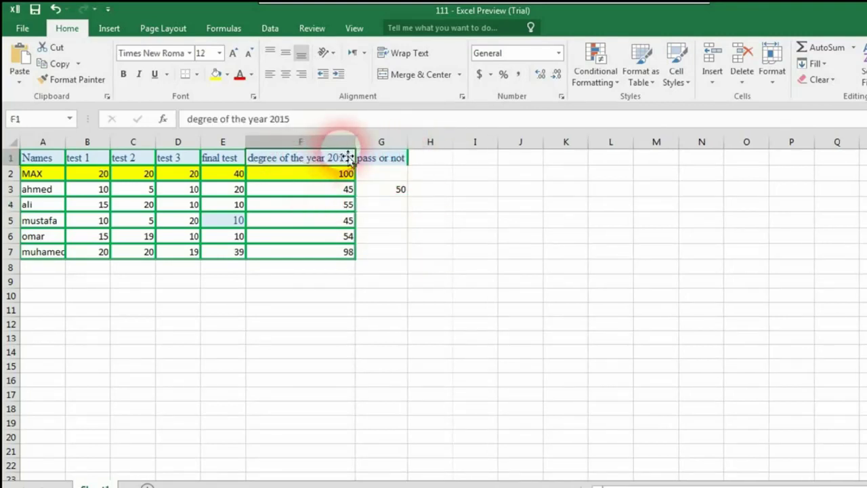
drag(354, 144, 330, 155)
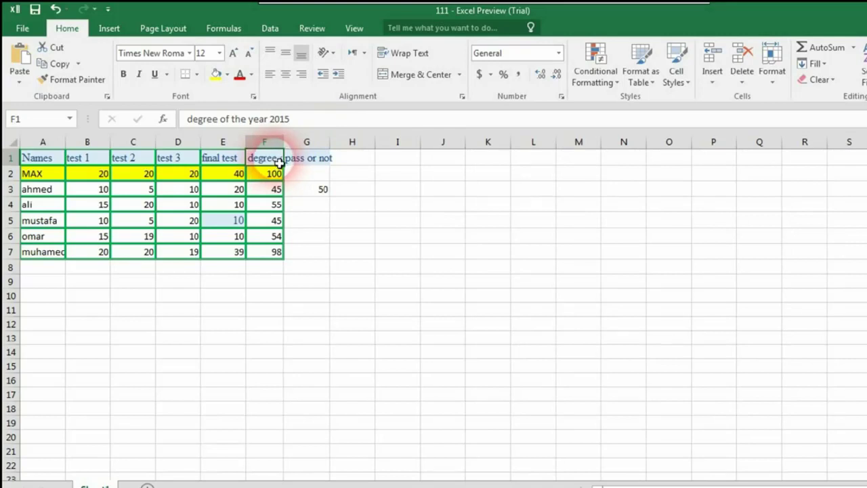
click(269, 173)
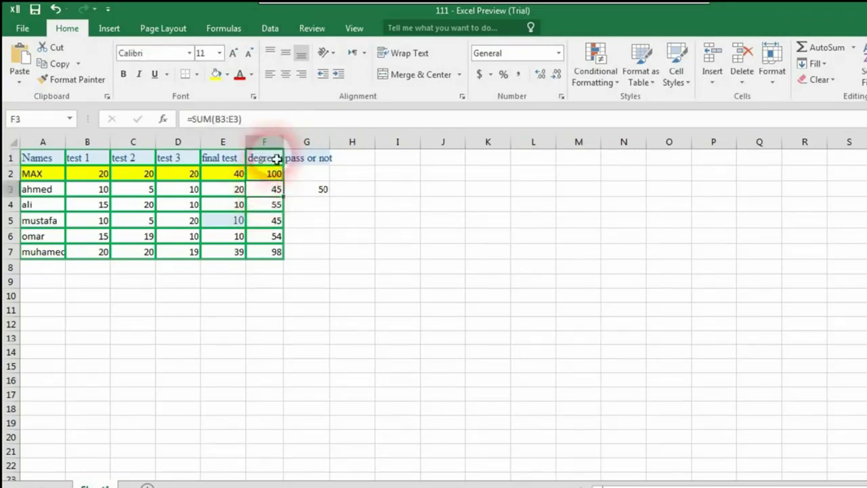
click(271, 162)
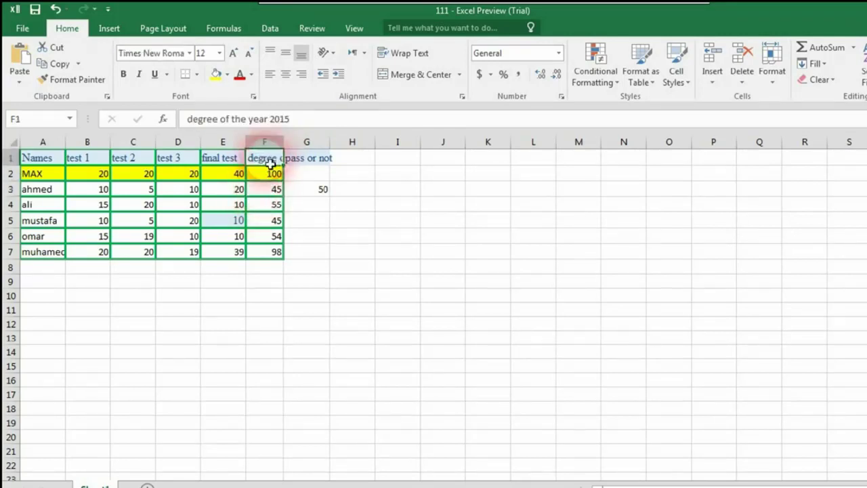
click(410, 57)
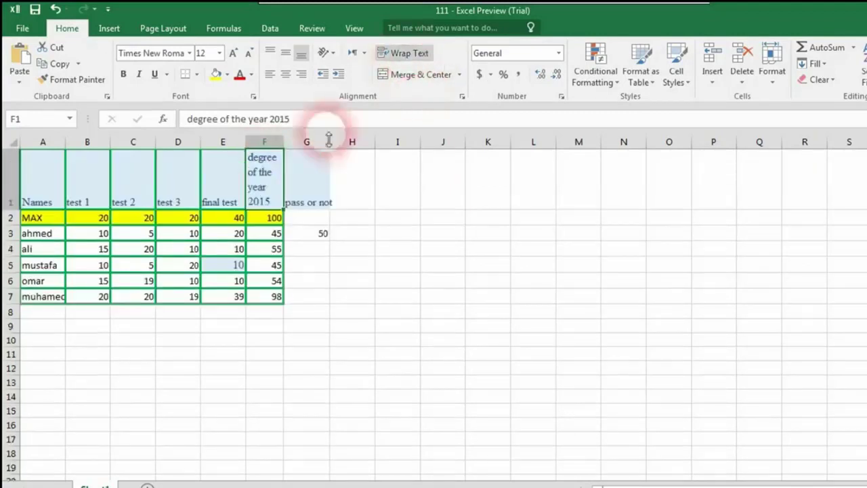